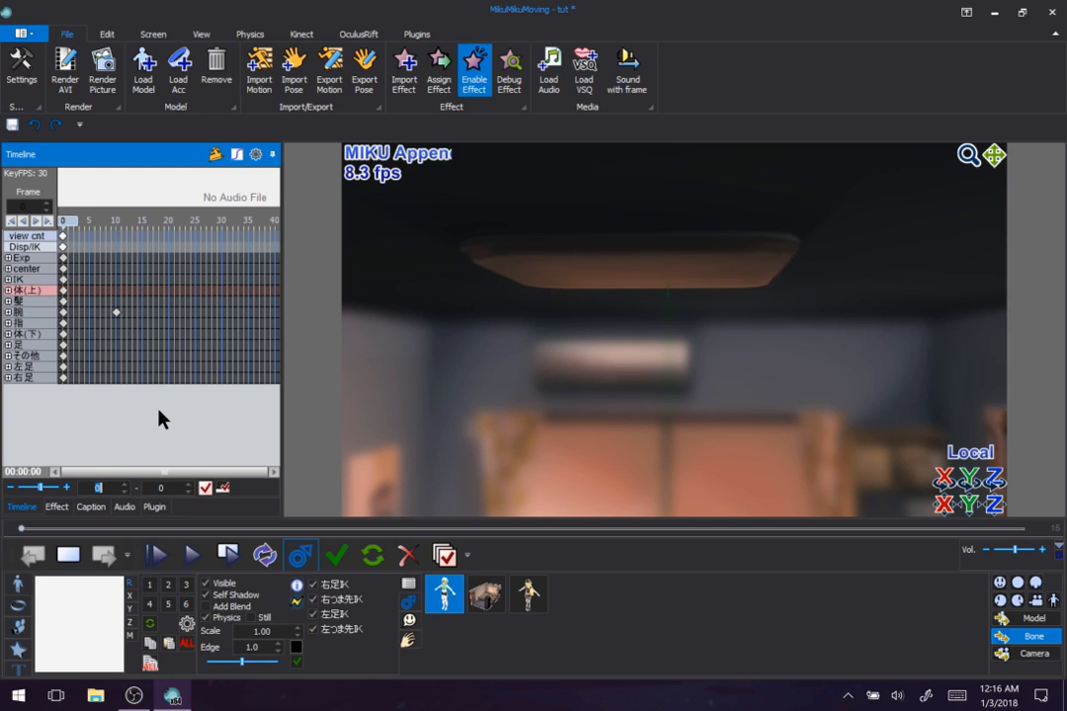
Bookmark frames 0 and 10 on the timeline
click(67, 557)
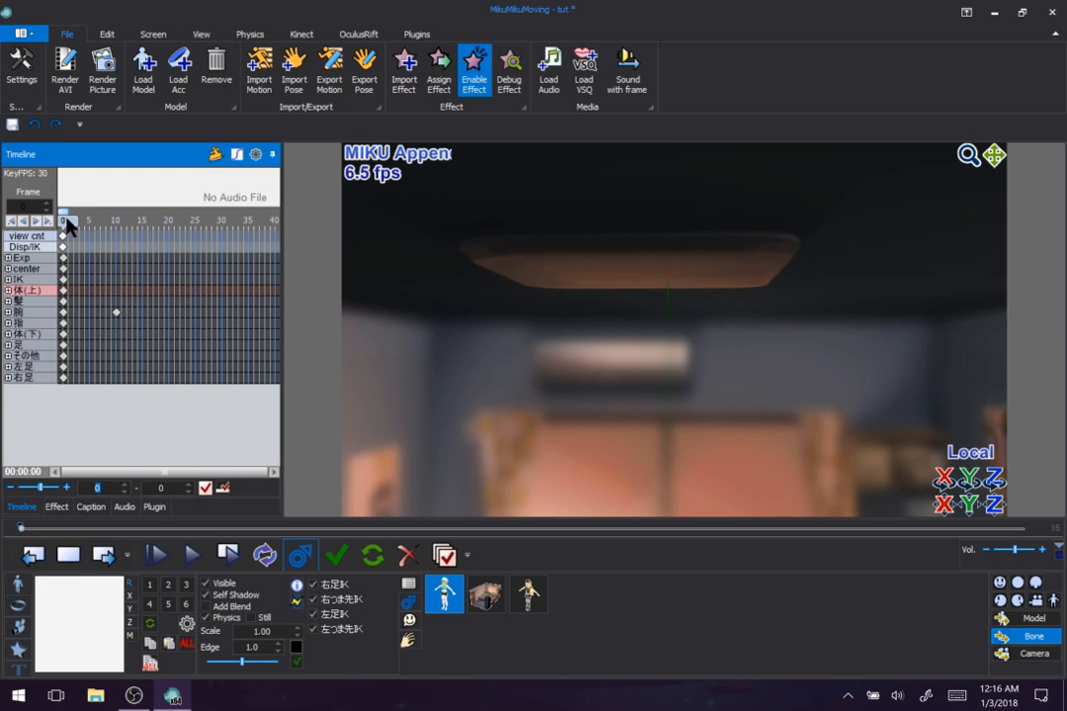
drag(75, 223, 121, 239)
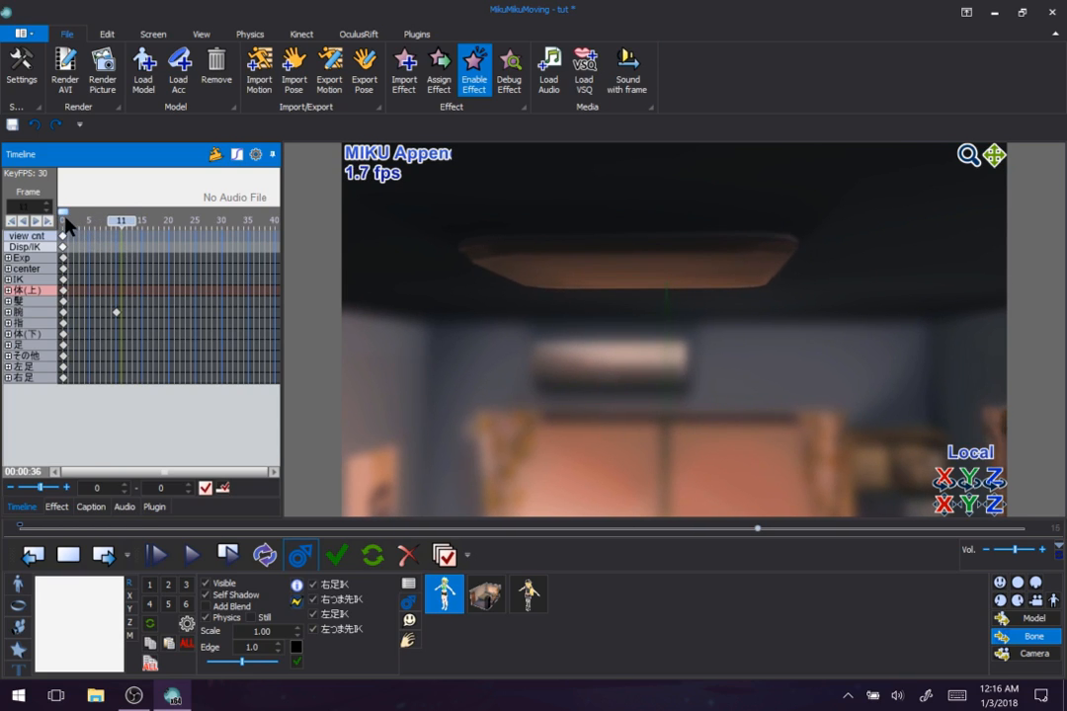
drag(63, 211, 147, 211)
mouse_move(234, 216)
mouse_down()
mouse_move(104, 228)
mouse_move(44, 219)
mouse_up()
drag(121, 220, 116, 220)
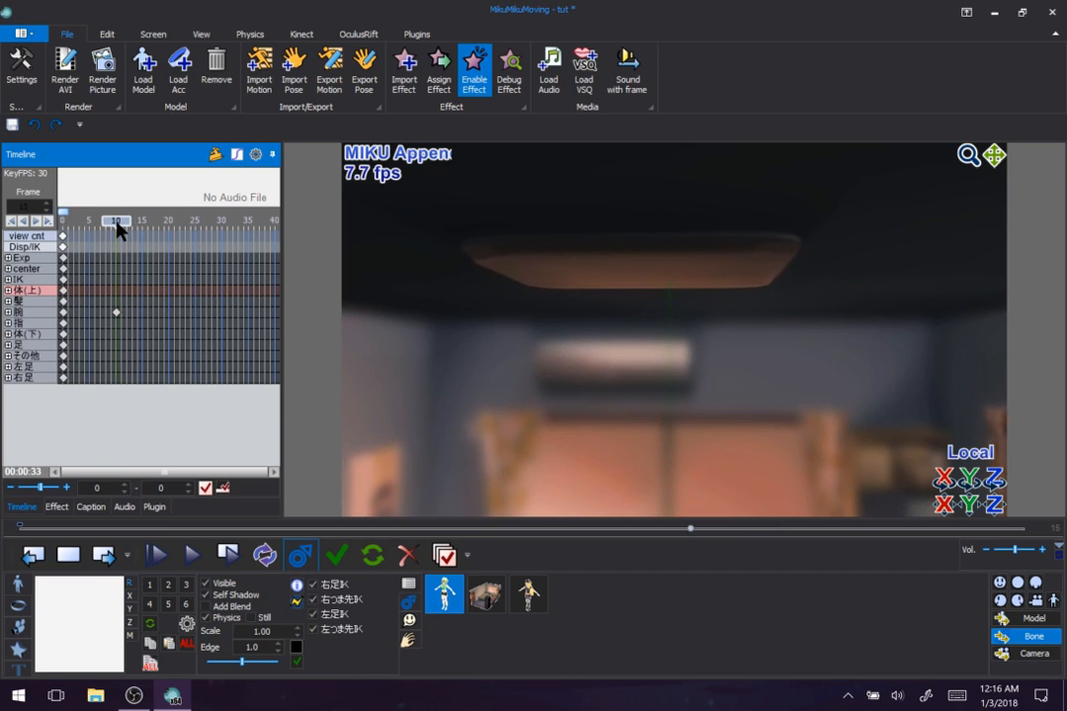
click(75, 558)
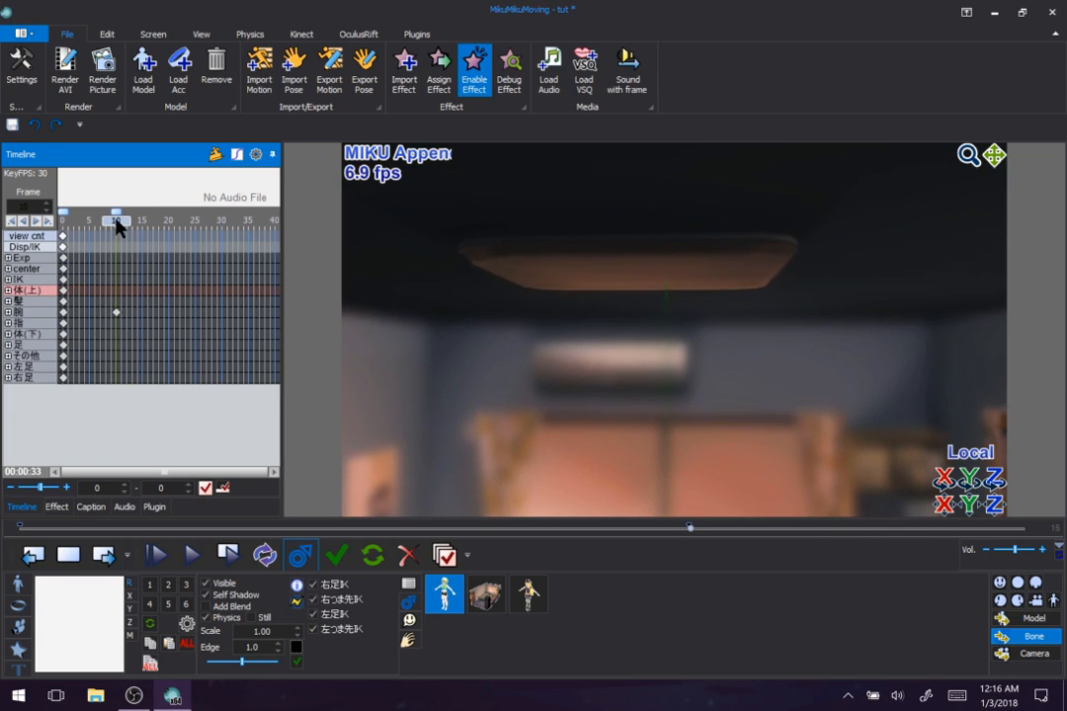
Return to frame 0, play the bookmarked range and switch to Camera mode
drag(116, 220, 63, 229)
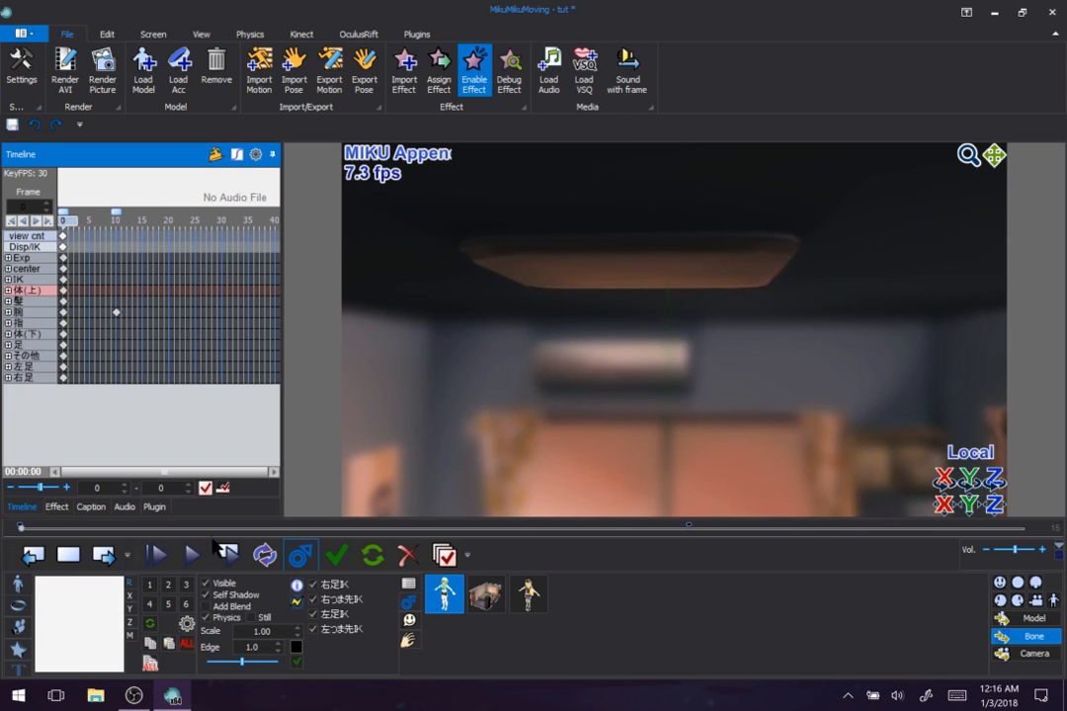
click(226, 558)
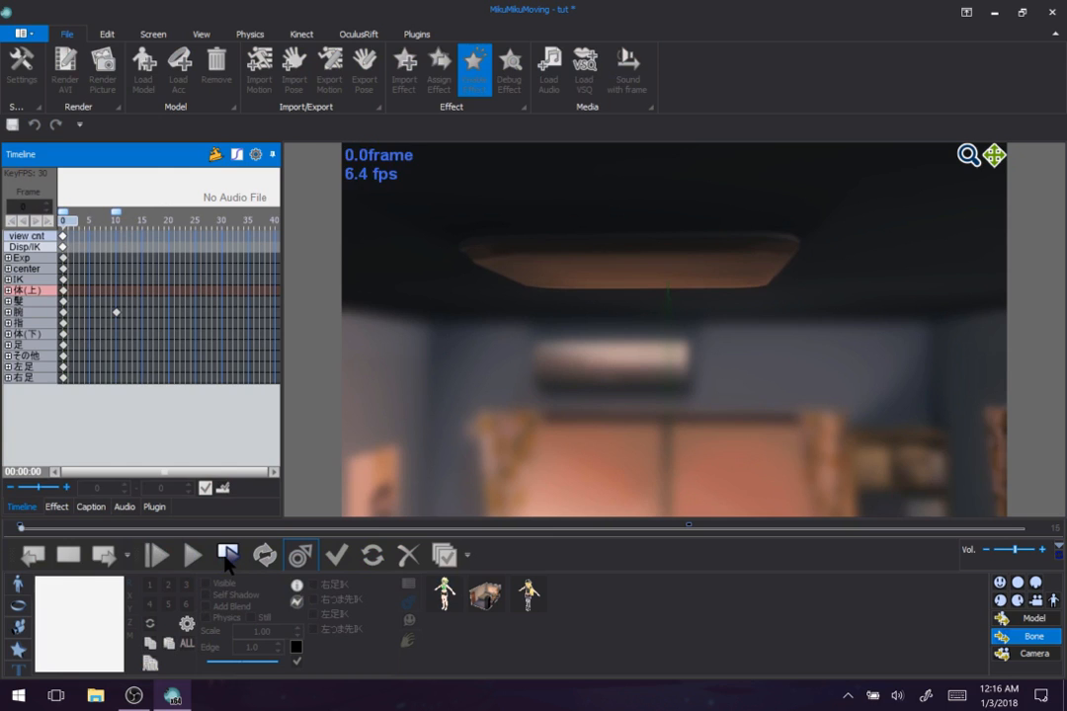
click(1035, 653)
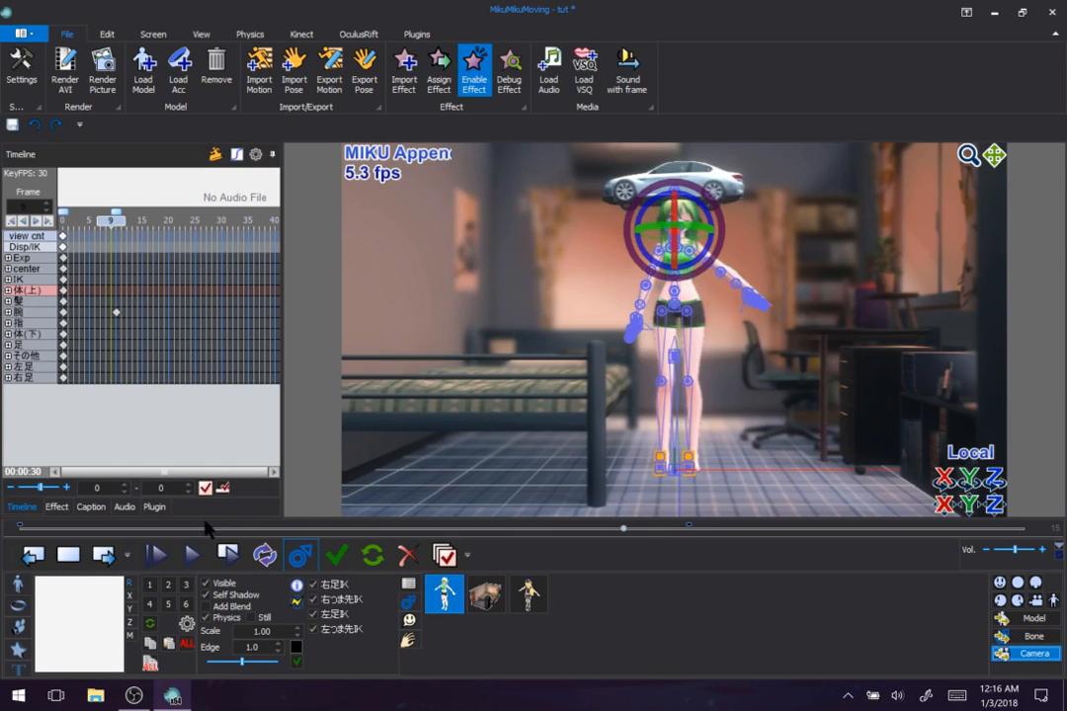
Move the frame 10 bookmark to about frame 26 and play the bookmarked range
drag(115, 213, 201, 213)
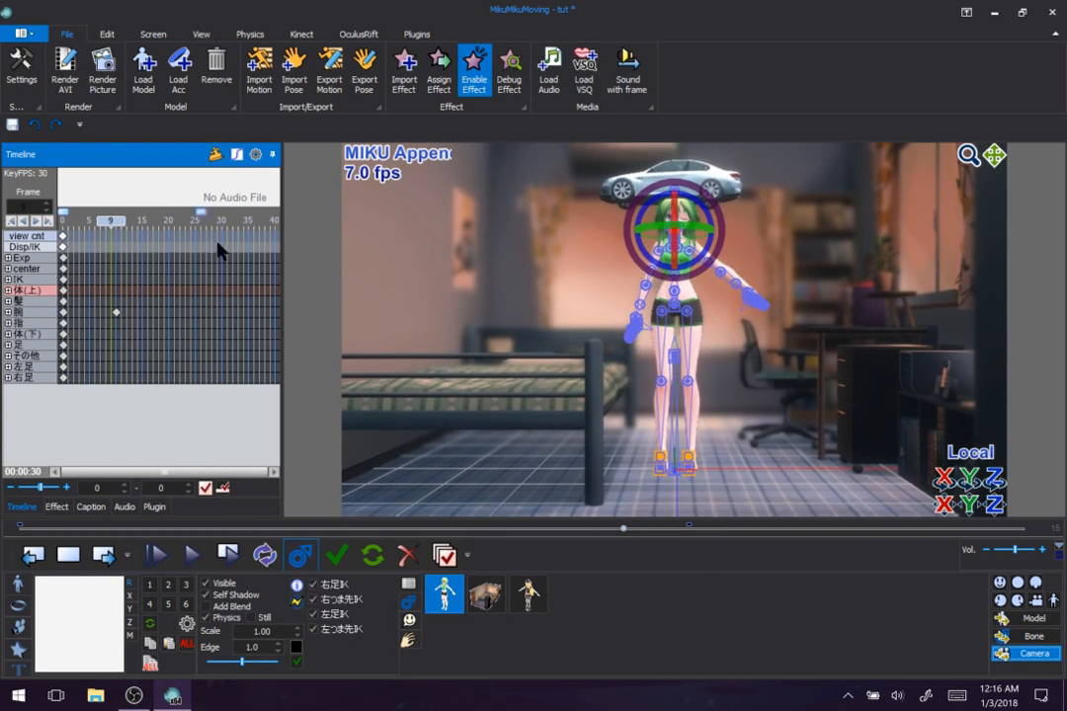
click(230, 557)
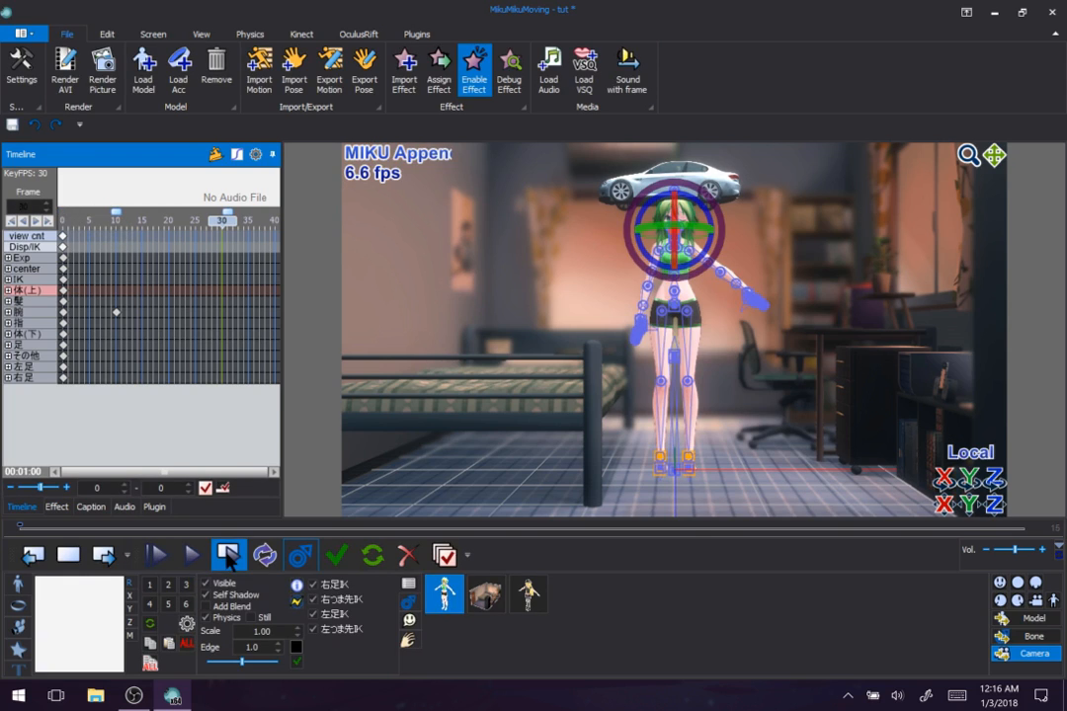
click(227, 557)
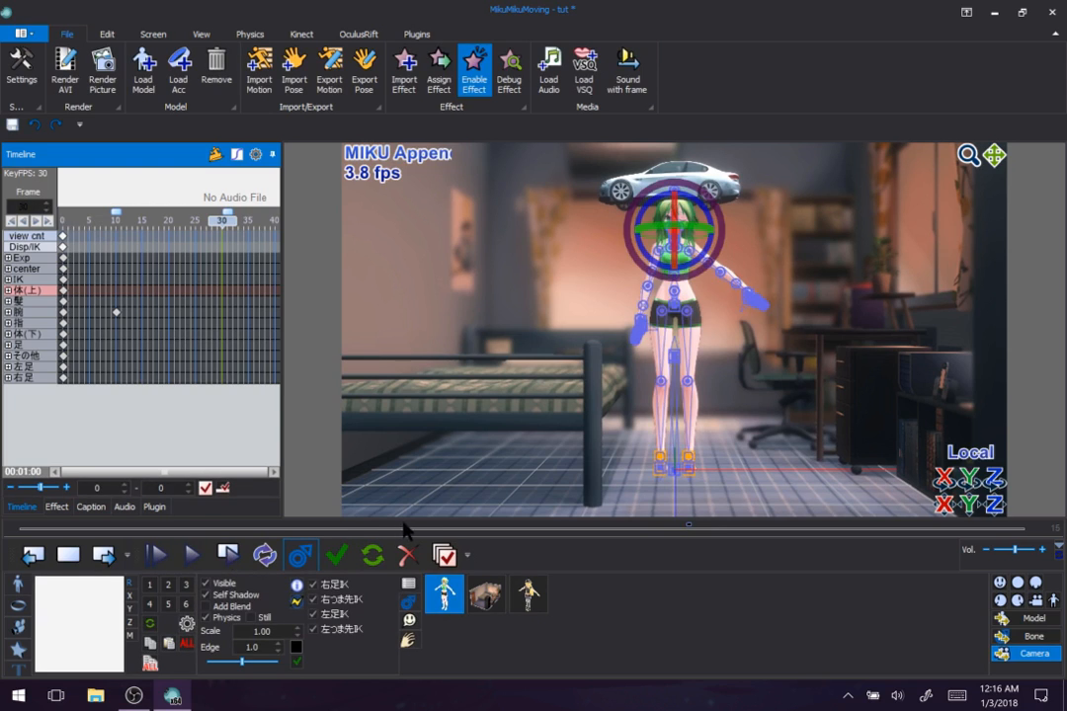
Move the 腕 keyframe from frame 10 to frame 29 and play the bookmarked range from frame 0
drag(689, 528, 88, 533)
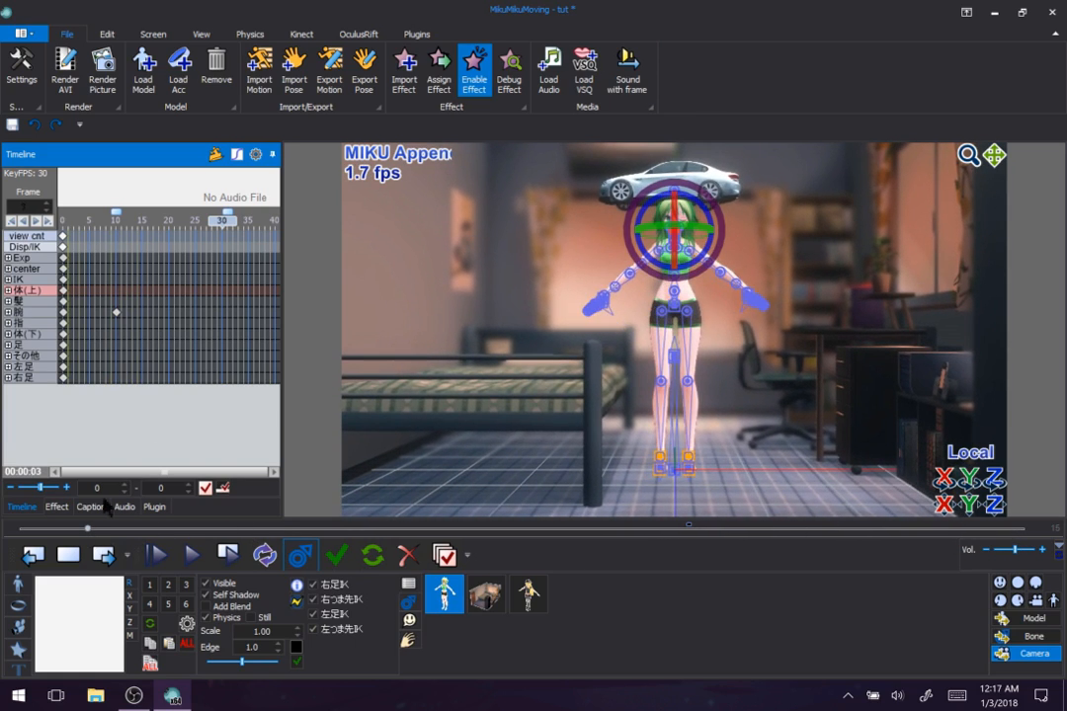
drag(221, 229, 34, 300)
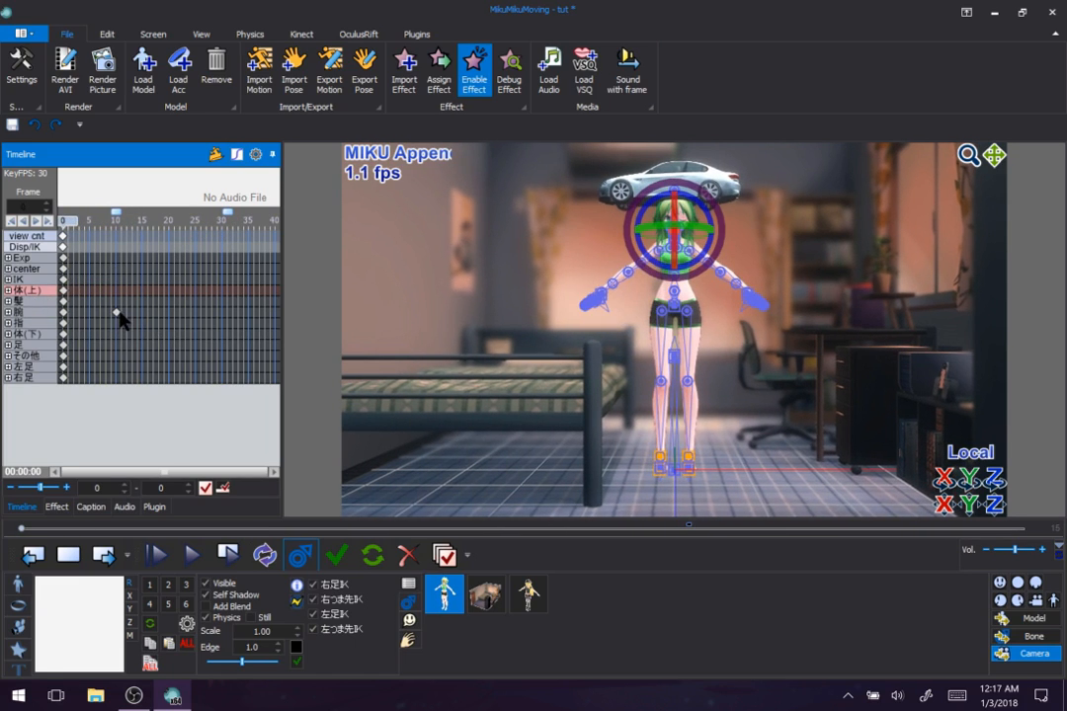
click(116, 312)
drag(214, 314, 220, 318)
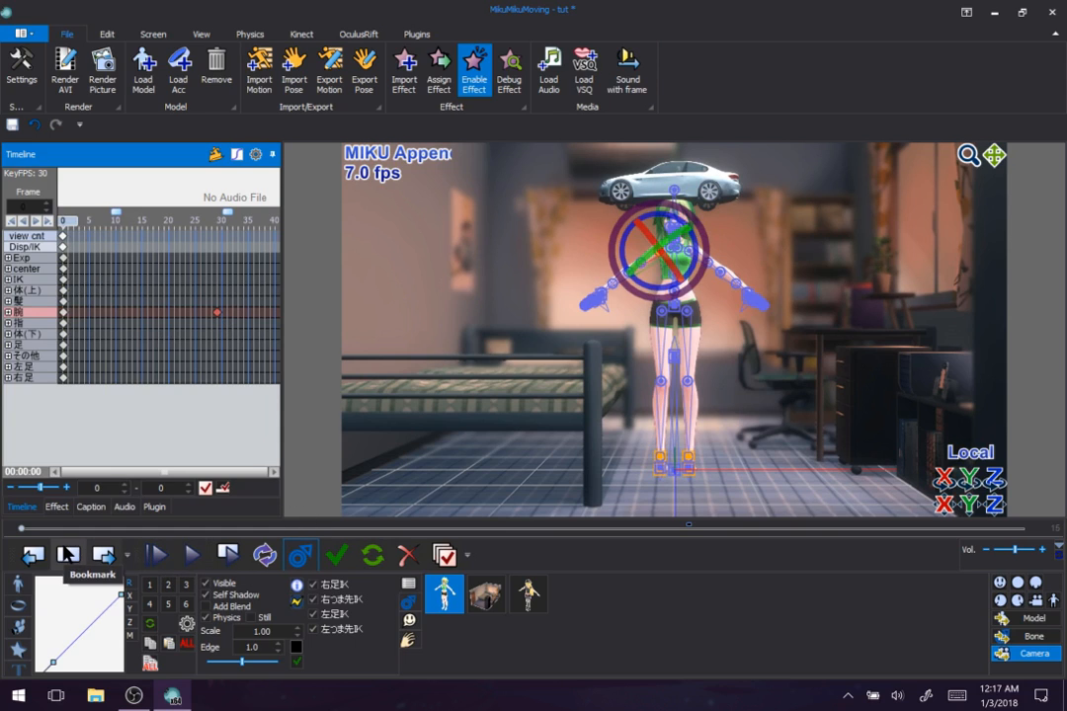
click(193, 555)
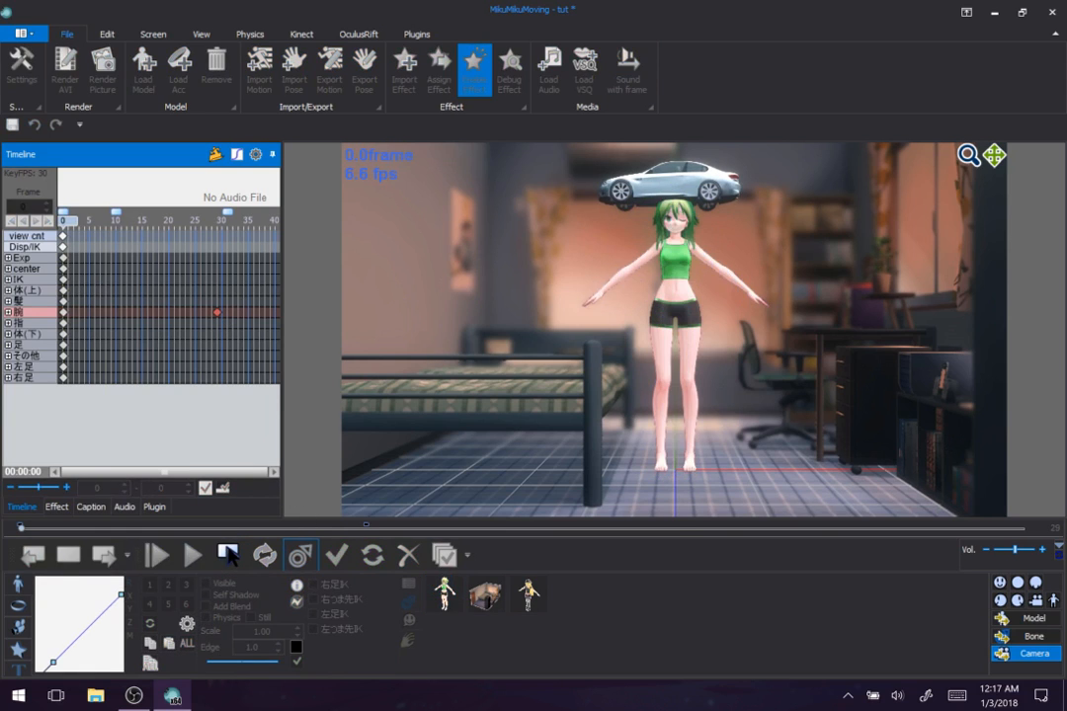
click(193, 555)
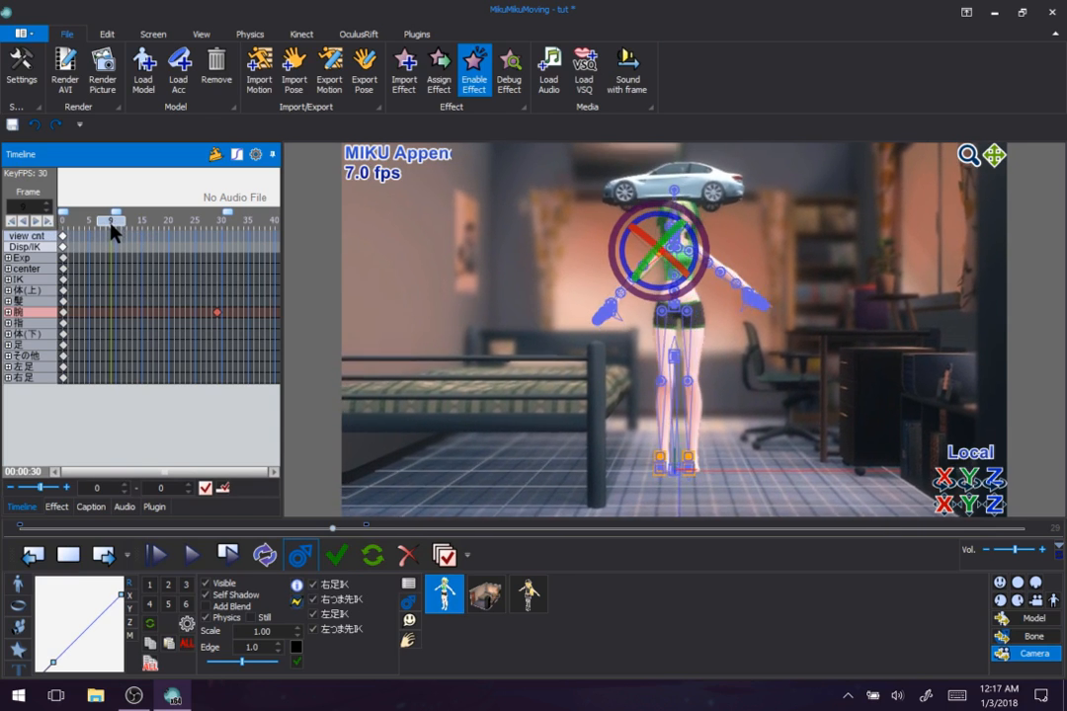
Shift the frame 10 bookmark to frame 11 and play the bookmarked range again
drag(109, 227, 58, 239)
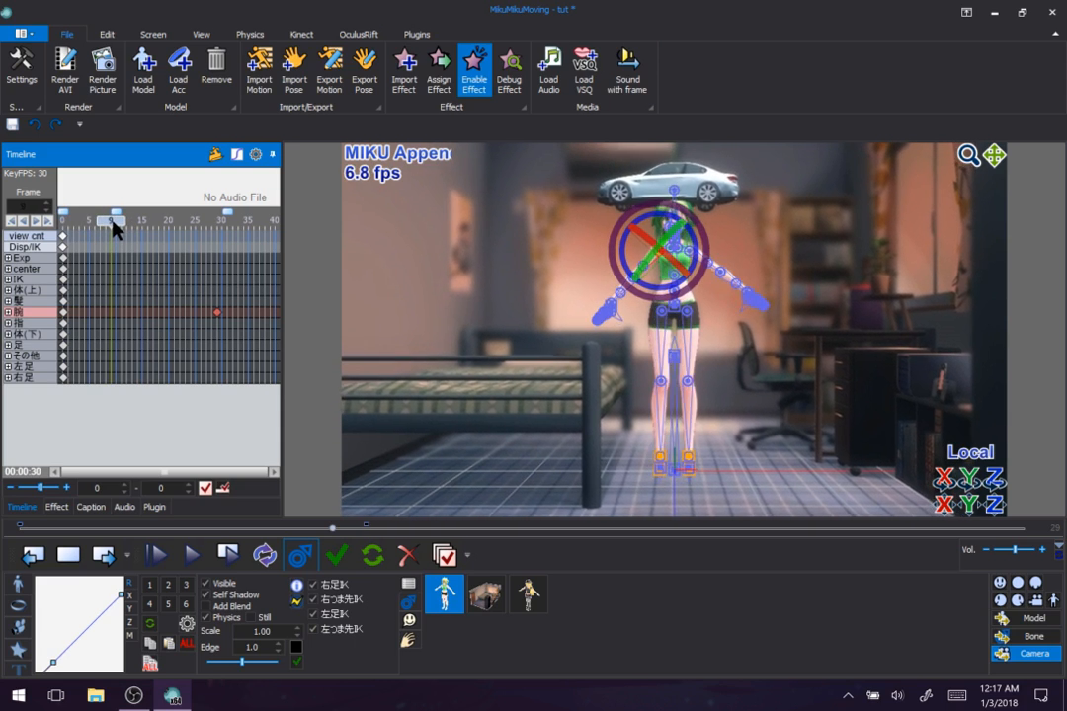
drag(112, 220, 115, 222)
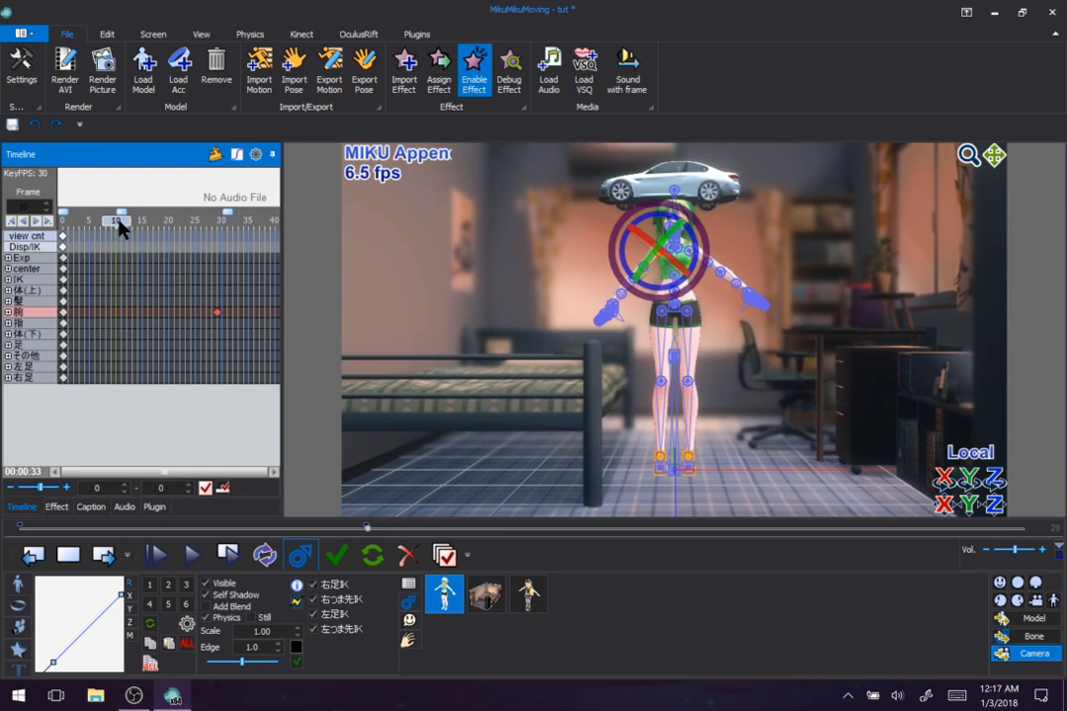
click(226, 555)
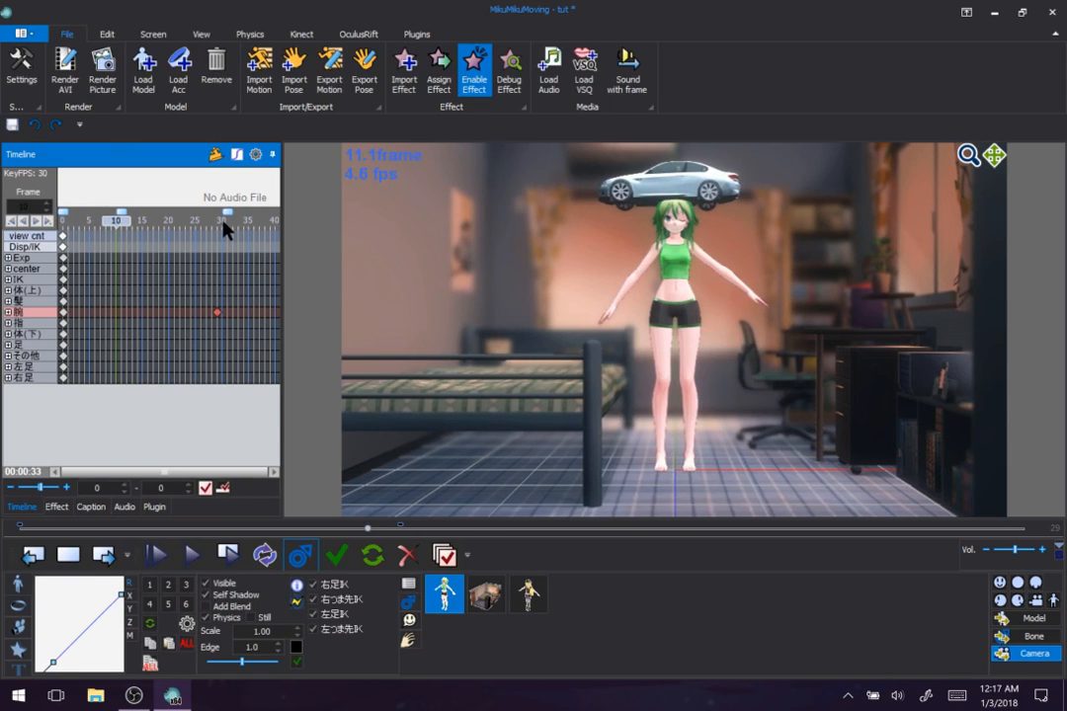
Jump between the bookmarks: back to frame 0, forward to frame 31 and back to frame 11
click(32, 557)
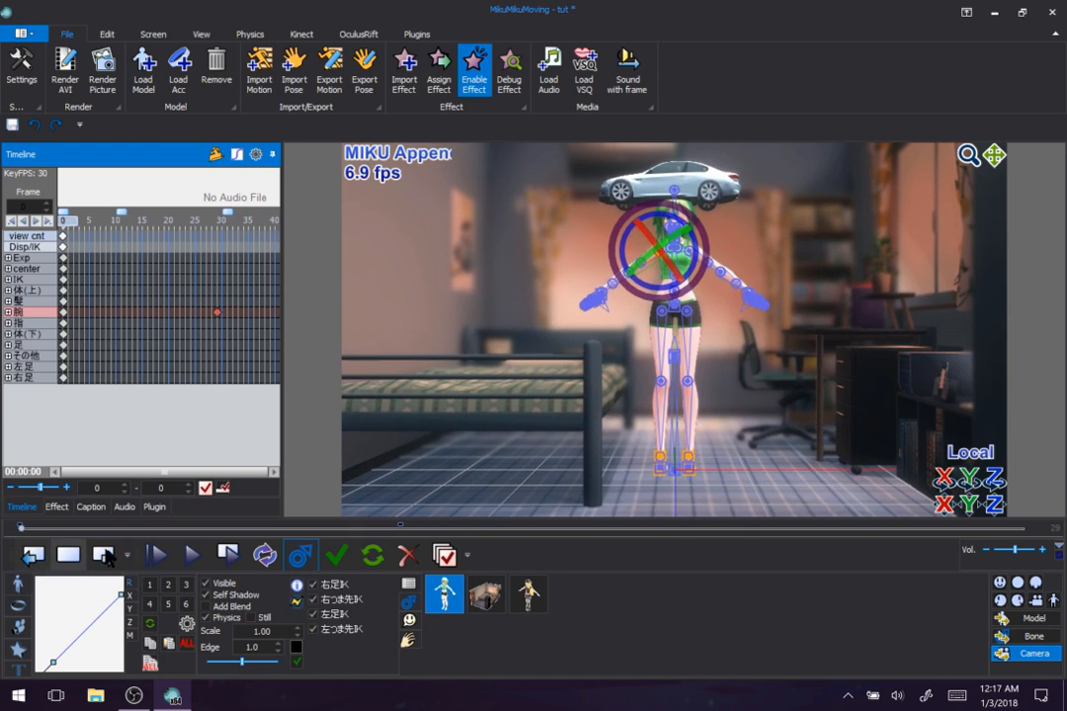
click(105, 557)
click(105, 556)
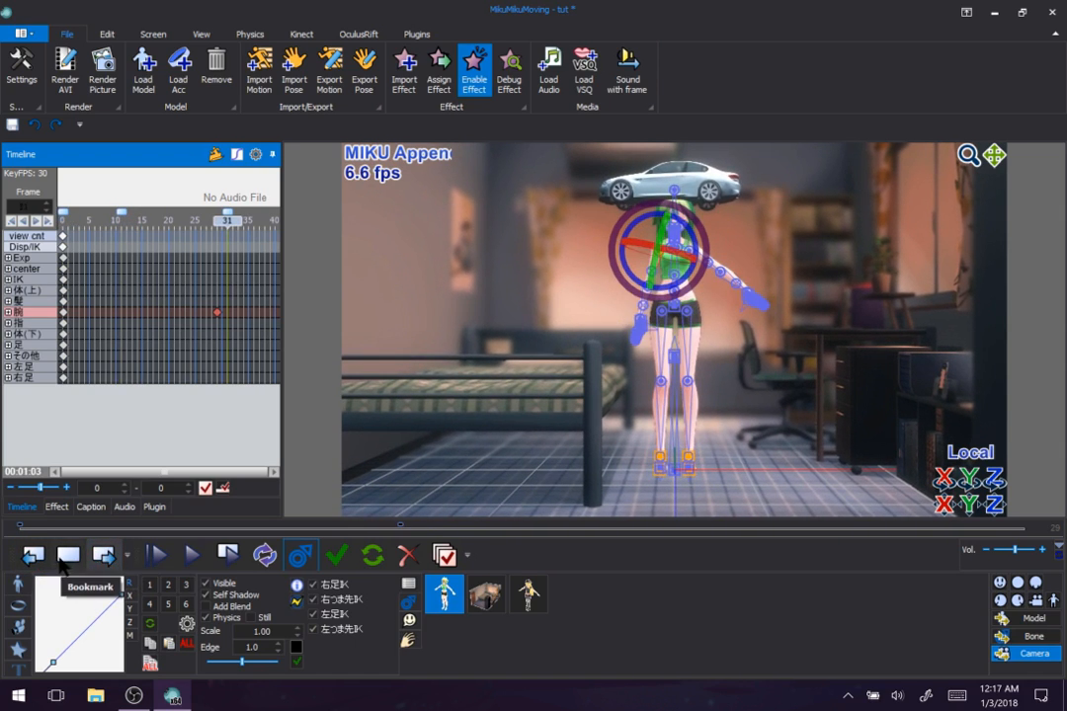
click(30, 556)
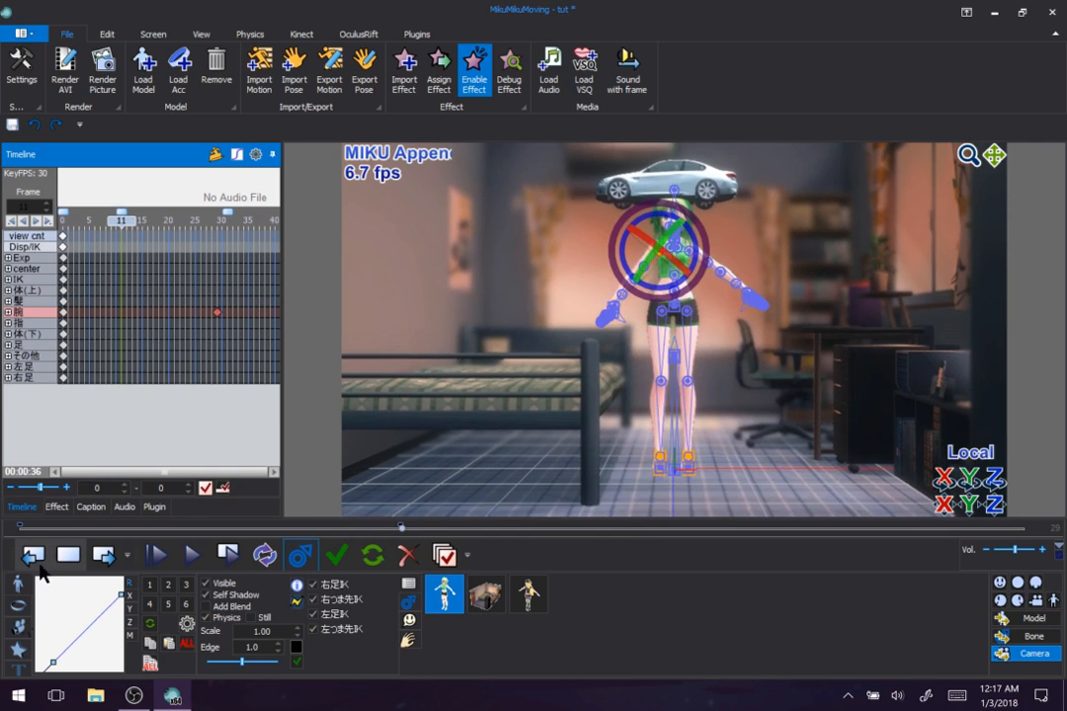
Label the frame 11 bookmark "delete dus"
click(123, 214)
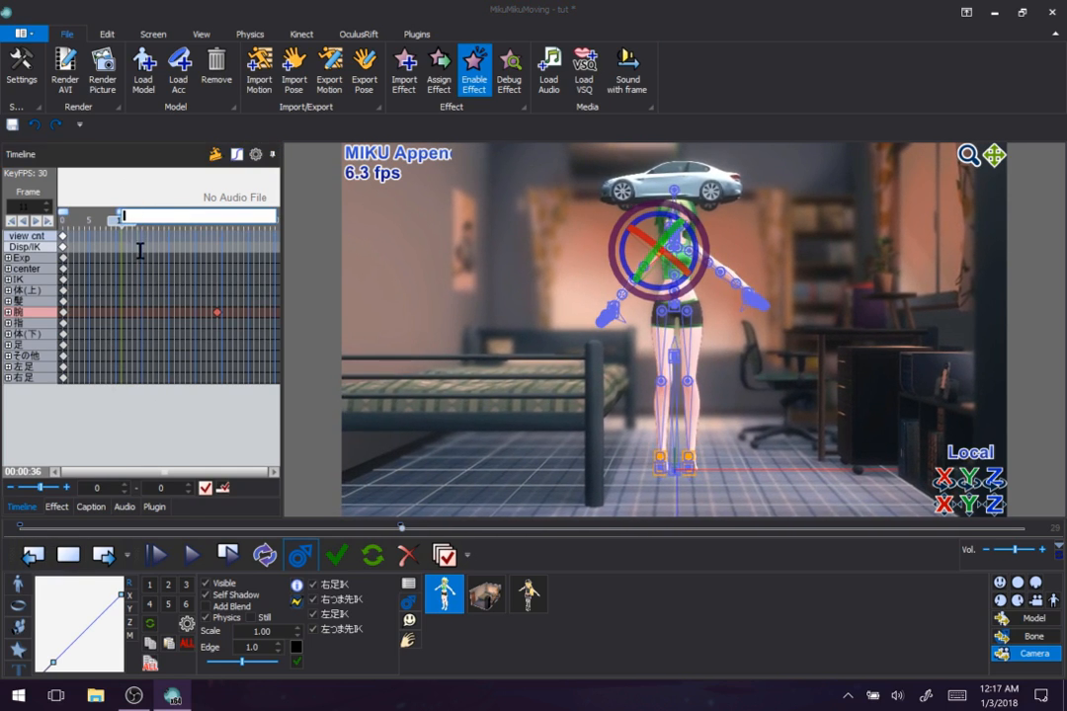
text(delete)
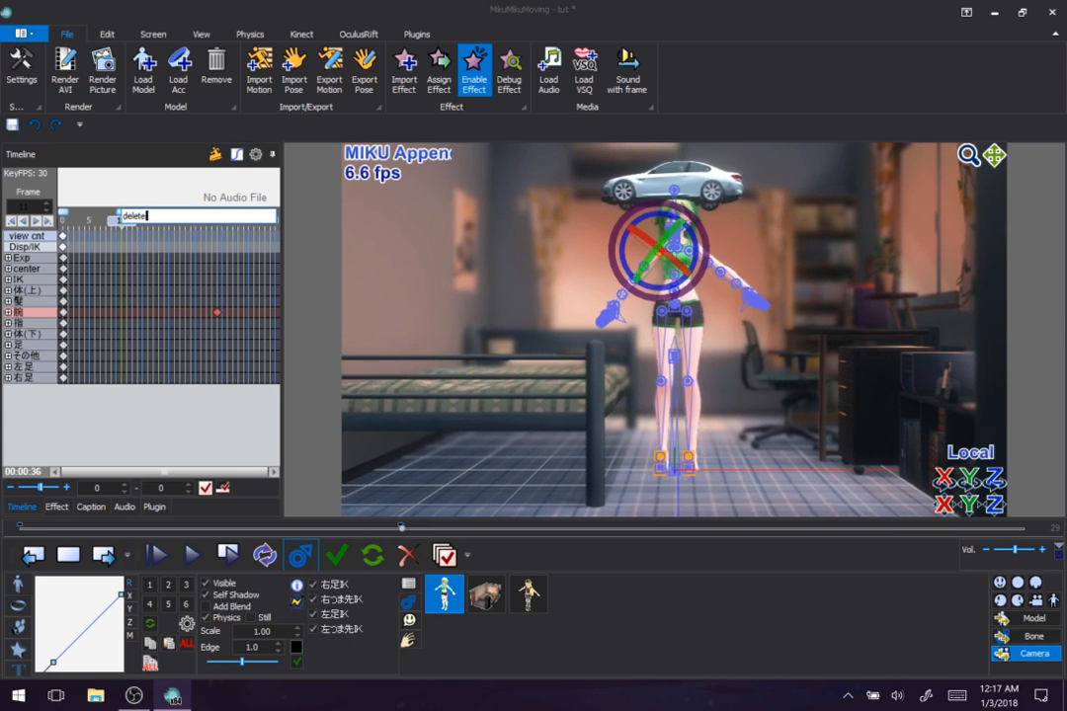
text( dus)
key(Return)
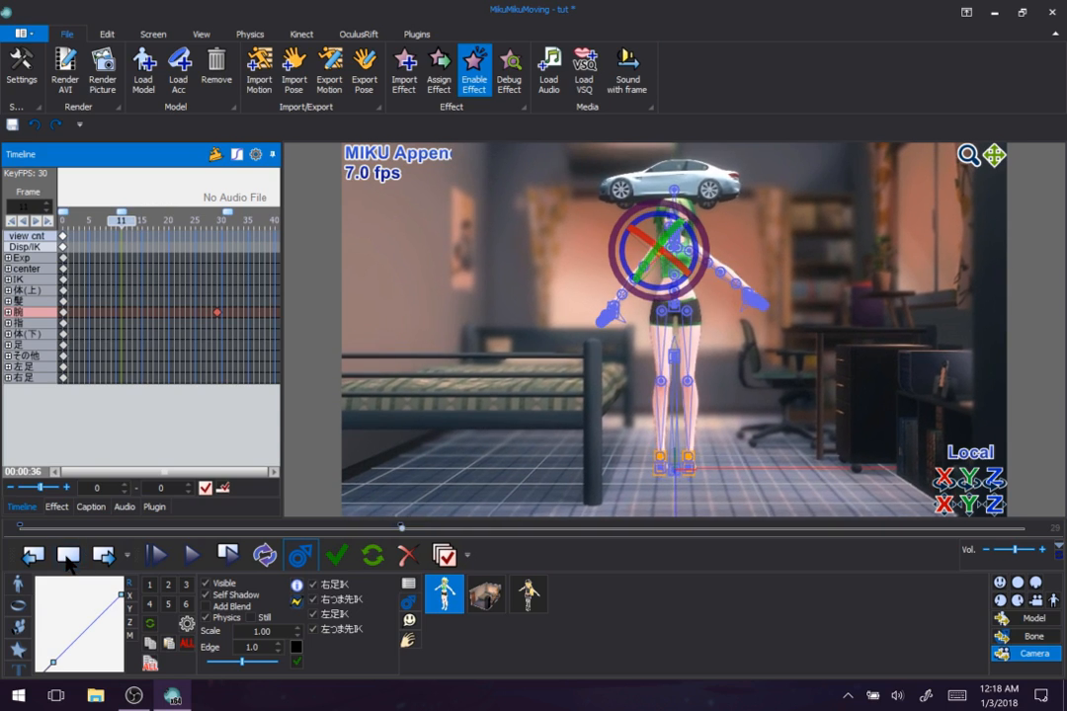
Remove the frame 11 bookmark, play the range between the two remaining bookmarks on a loop and scrub the timeline
click(224, 562)
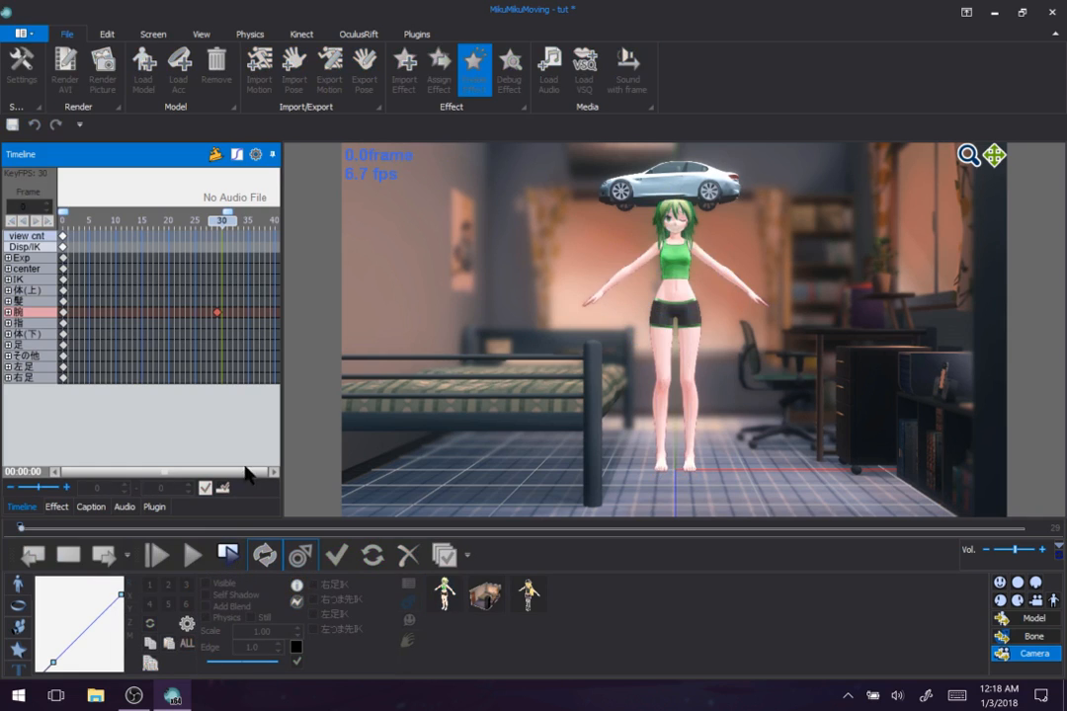
click(228, 557)
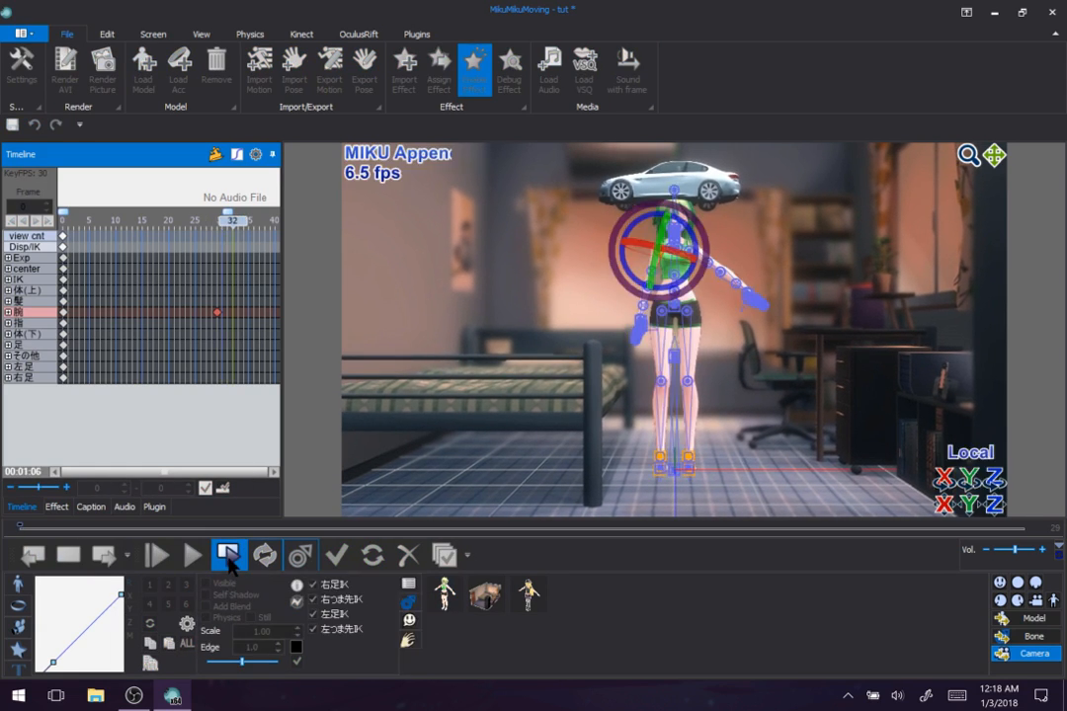
mouse_move(226, 220)
mouse_down()
mouse_move(65, 243)
mouse_move(236, 283)
mouse_move(215, 299)
mouse_up()
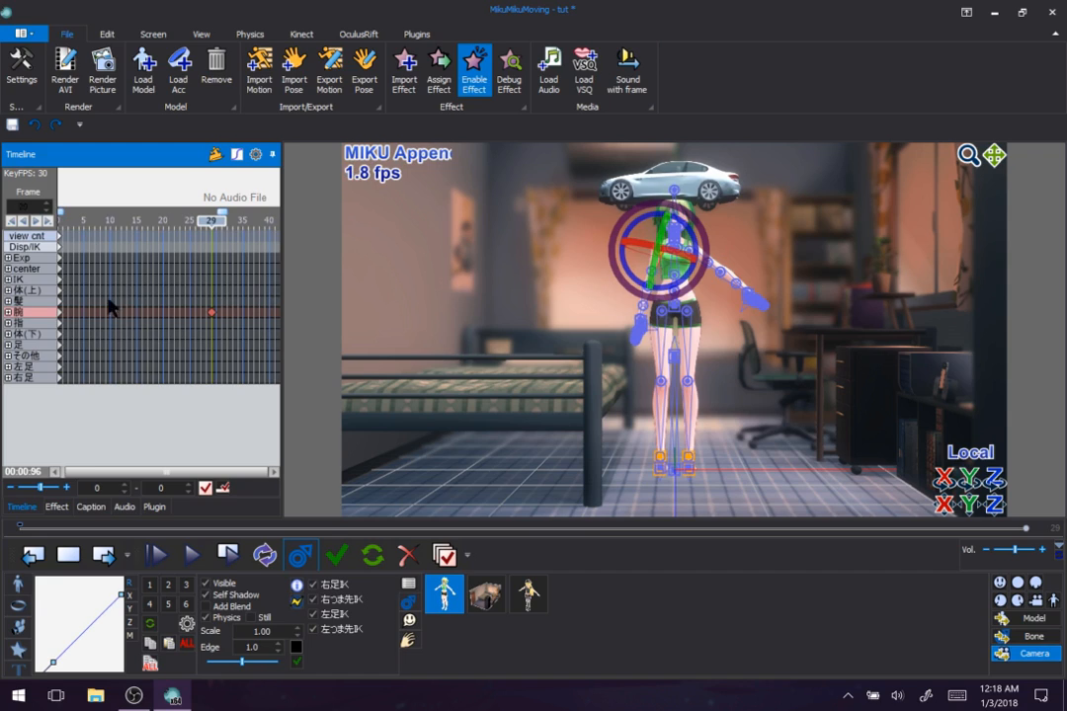
drag(111, 308, 12, 333)
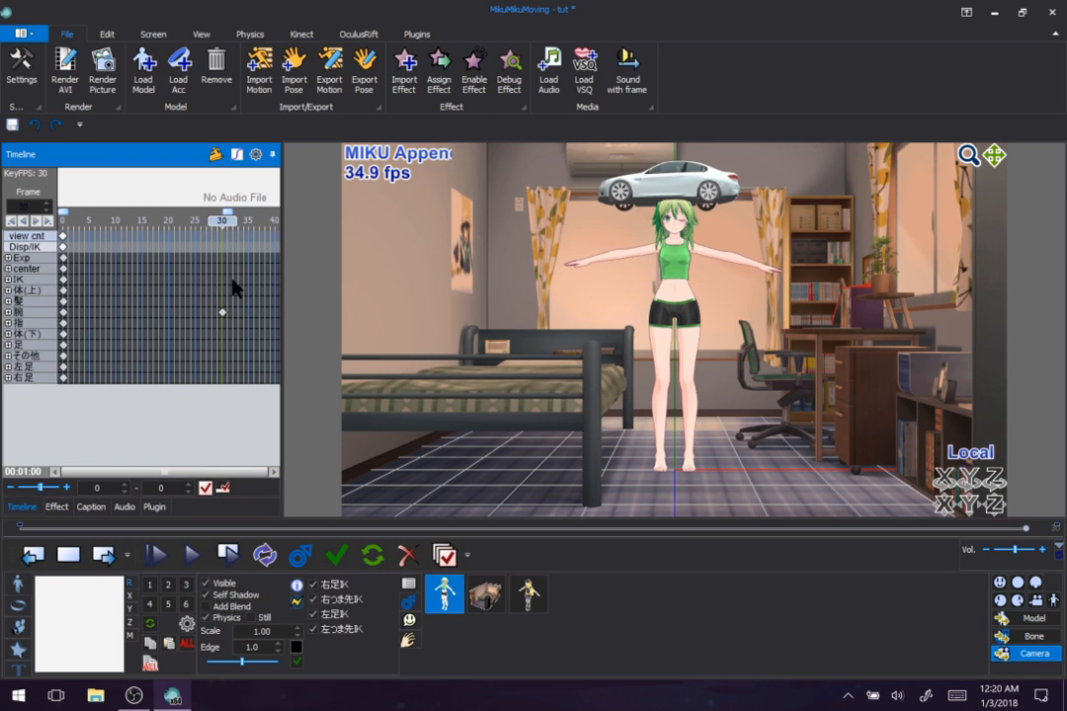
drag(231, 285, 225, 321)
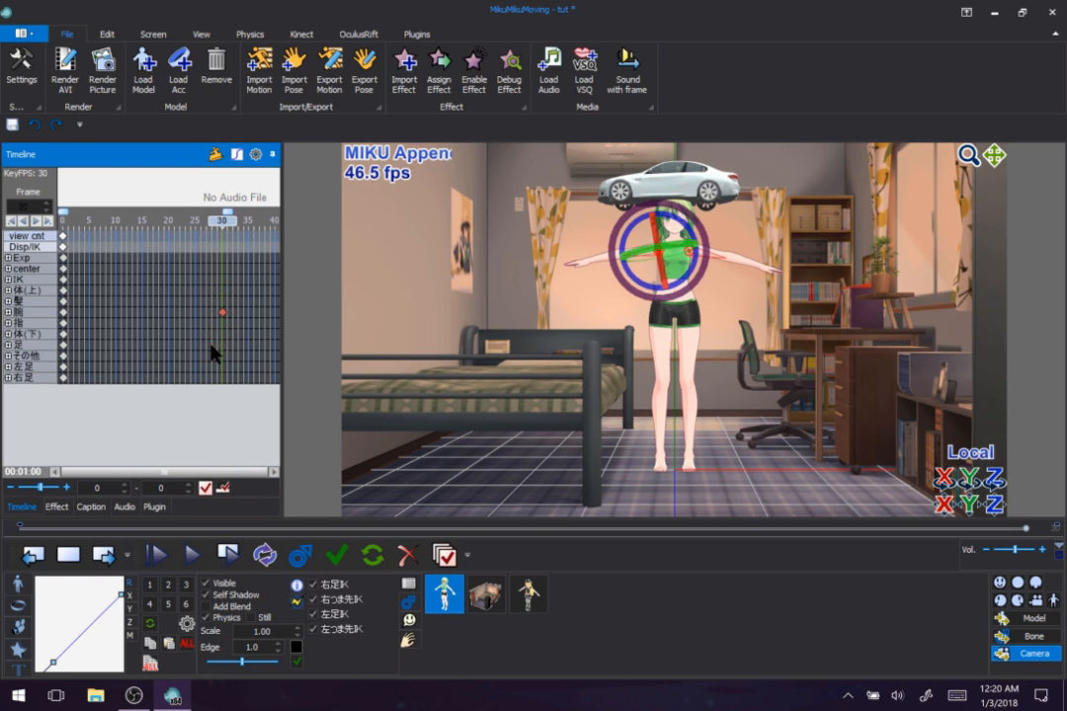
click(107, 34)
click(161, 34)
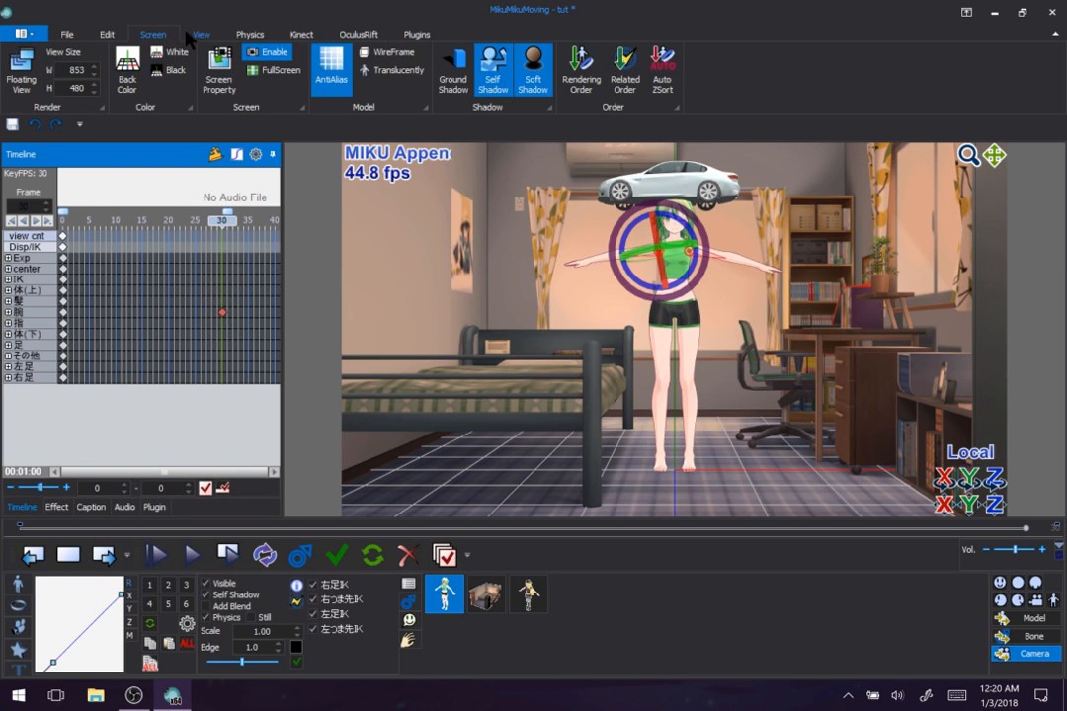
click(201, 33)
click(250, 34)
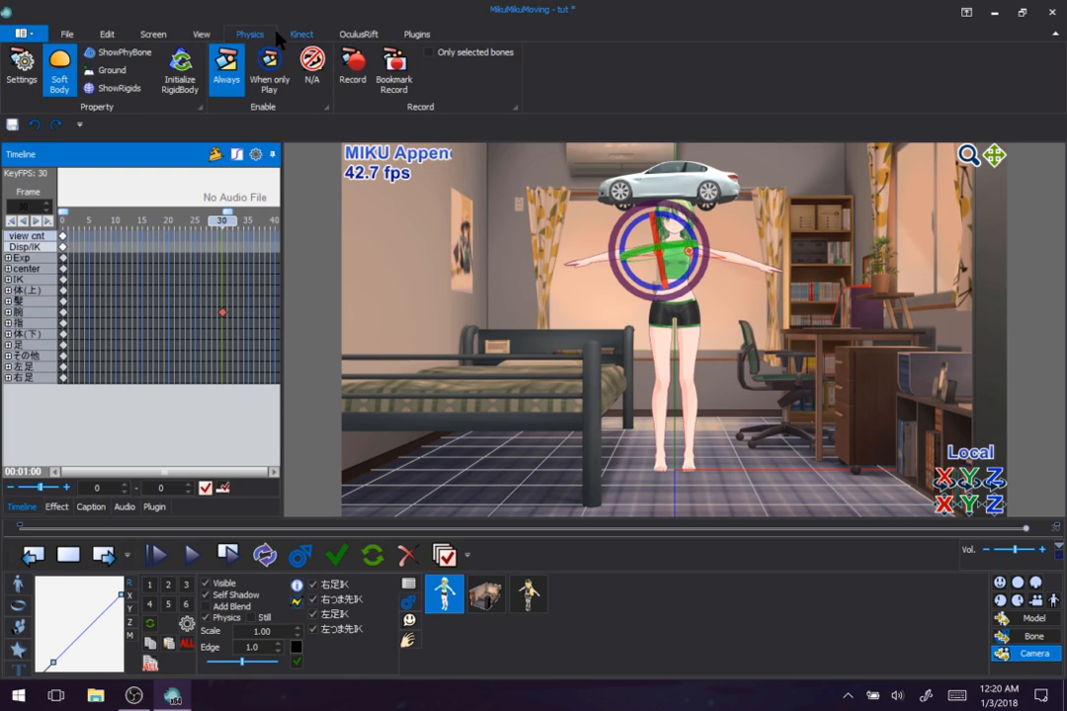
click(67, 34)
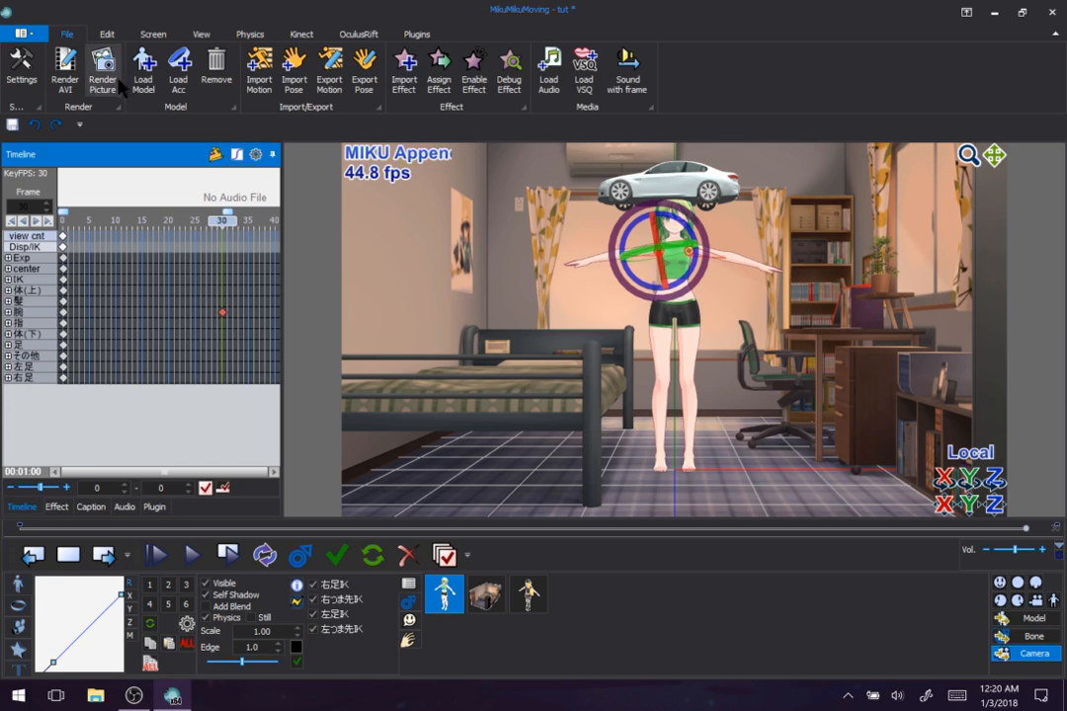
click(257, 399)
Return to frame 0 and set the AVI render's output file to LOSSLESSS in the Downloads folder
mouse_move(219, 221)
mouse_down()
mouse_move(39, 250)
mouse_move(214, 258)
mouse_move(1, 286)
mouse_up()
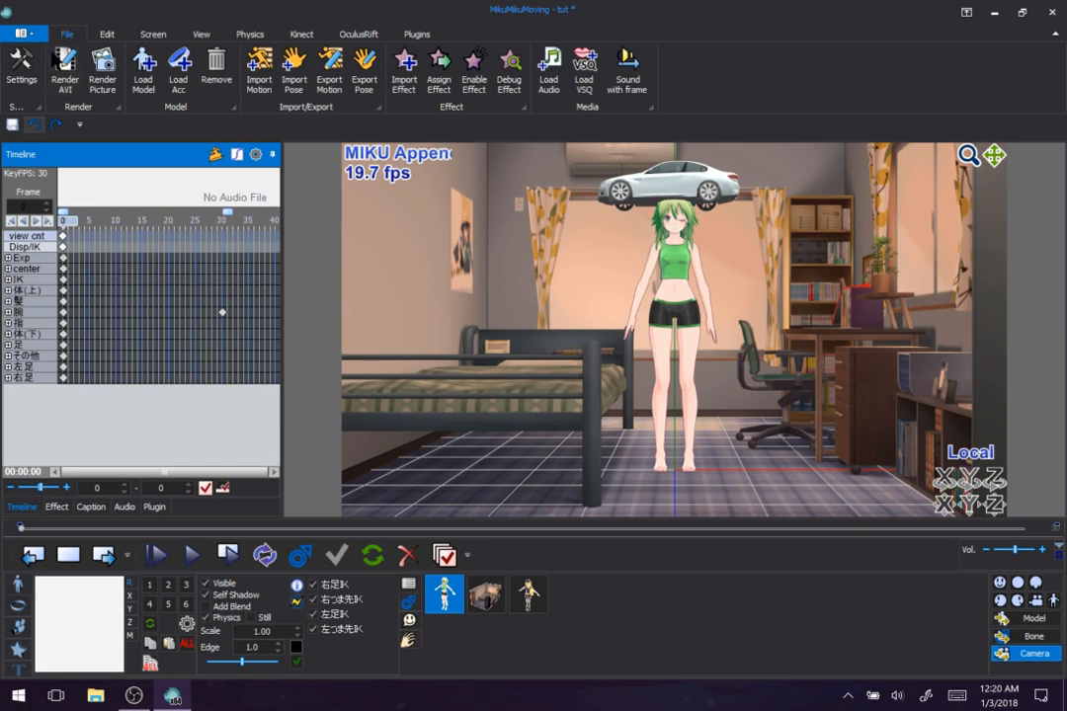
click(66, 69)
drag(498, 177, 170, 151)
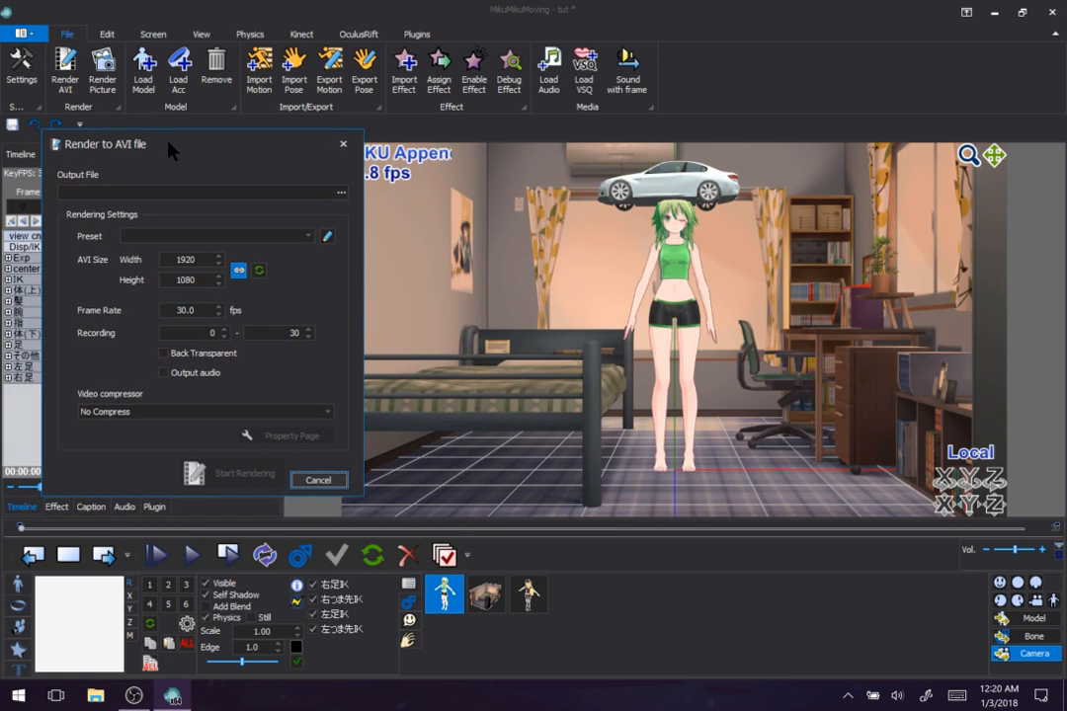
click(342, 193)
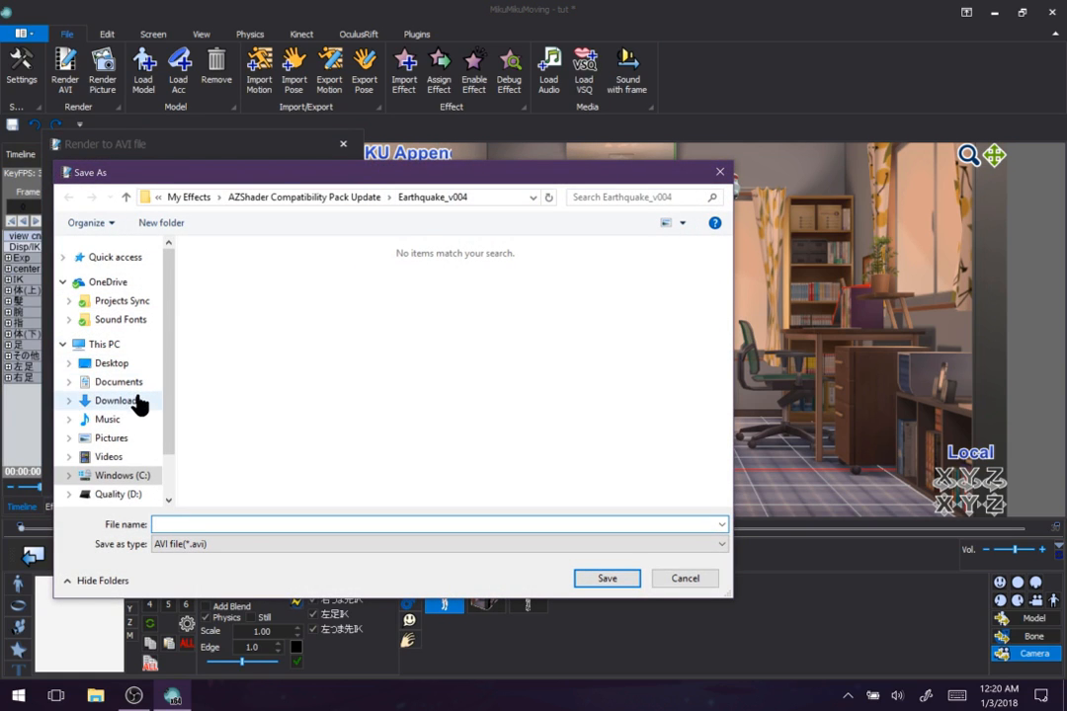
click(116, 400)
click(260, 526)
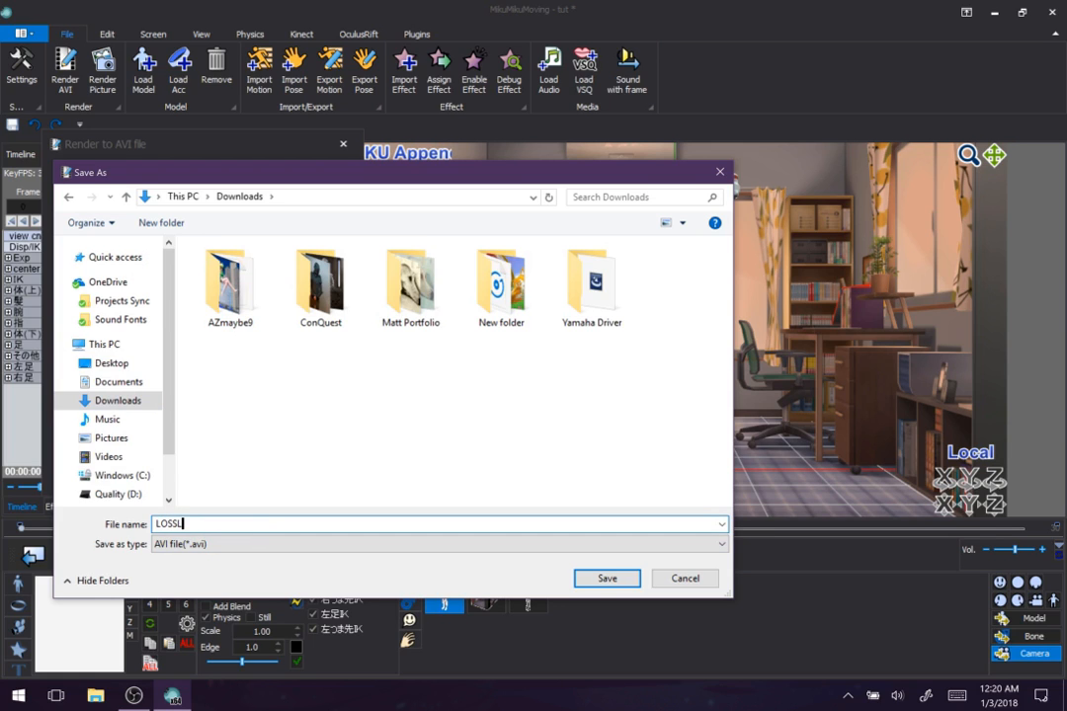
text(LOSSLESSS)
key(Return)
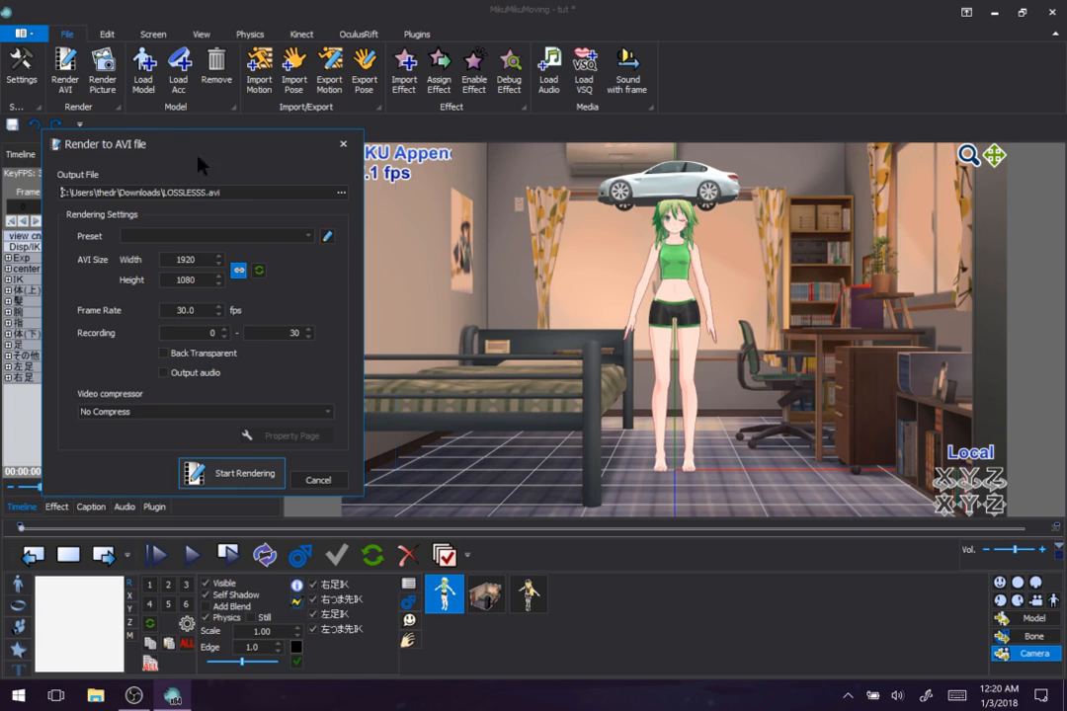
Set the AVI render's frame rate to 60 fps
drag(178, 151, 215, 176)
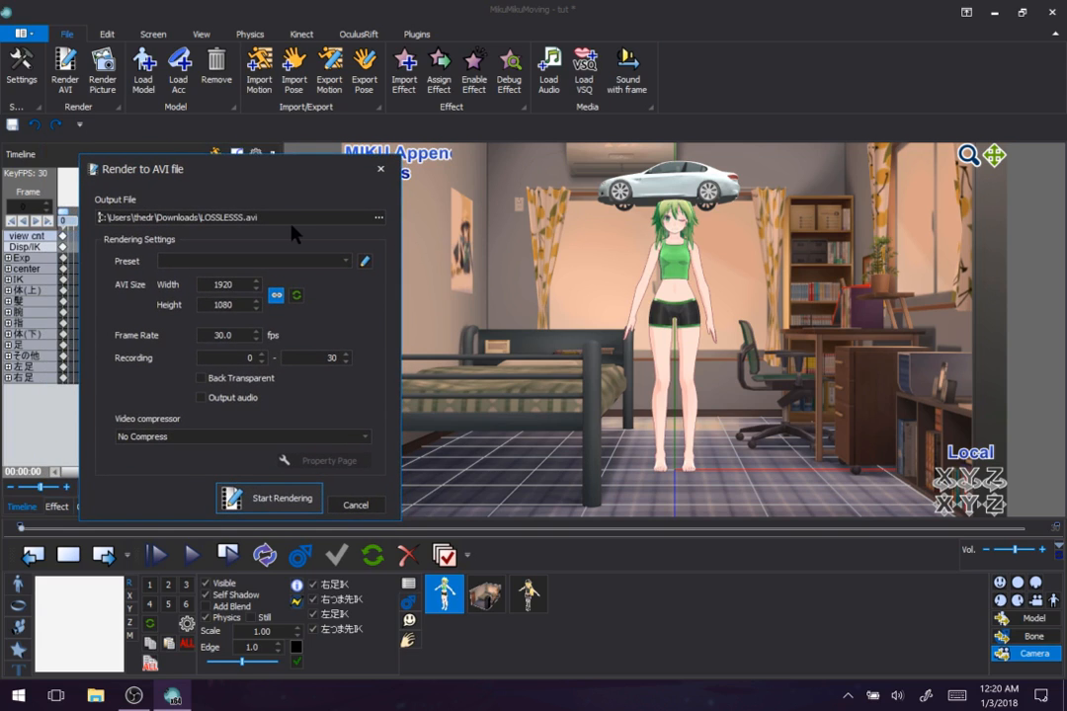
drag(267, 169, 198, 149)
click(166, 265)
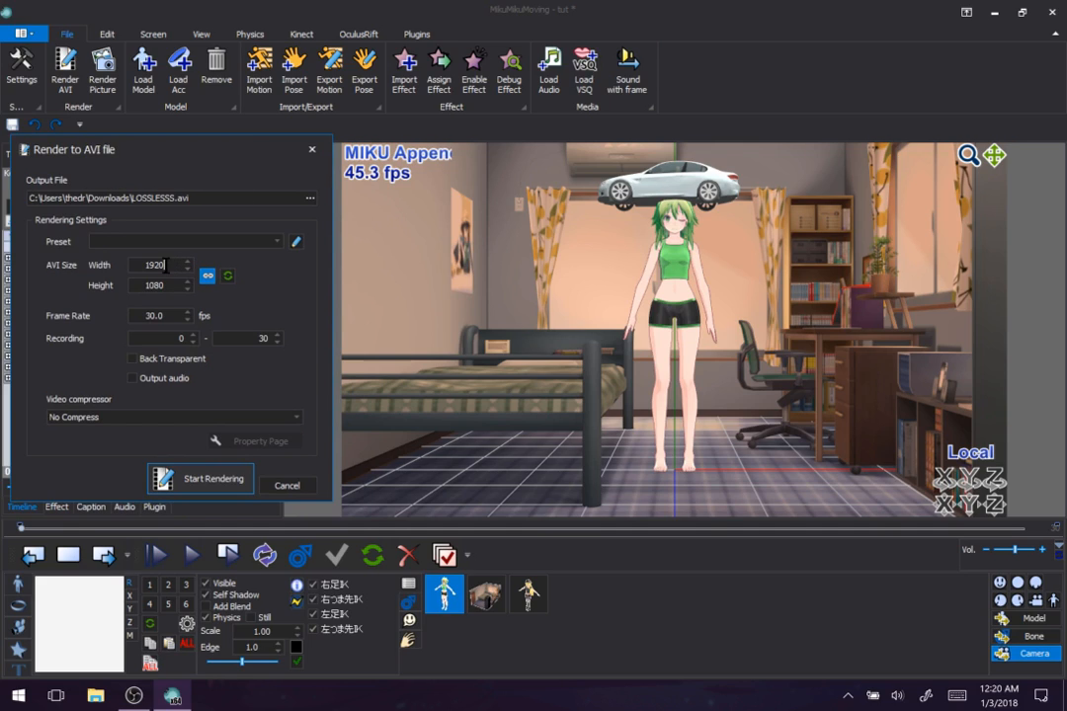
key(Tab)
text(60)
drag(180, 151, 159, 182)
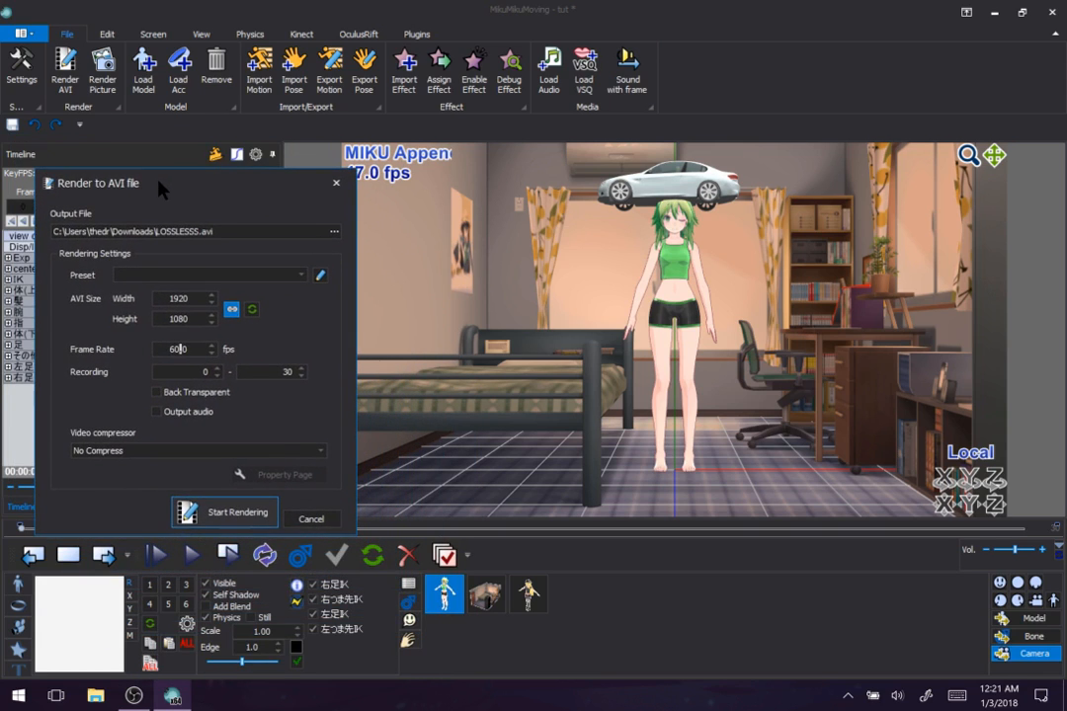
click(237, 513)
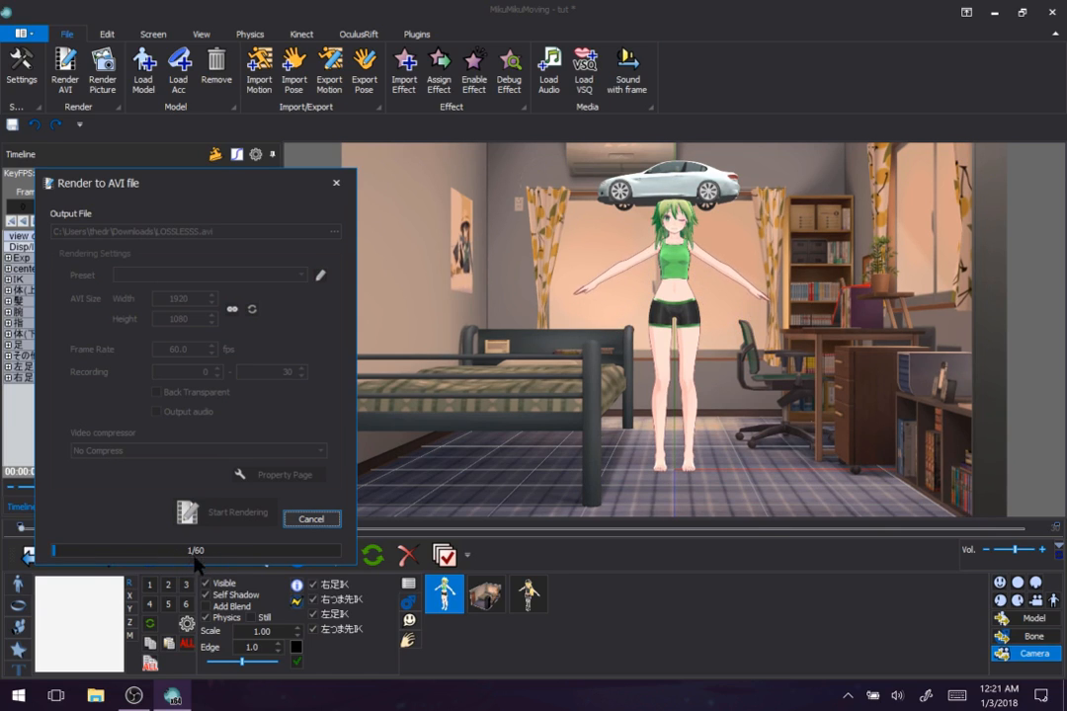
click(301, 519)
click(63, 75)
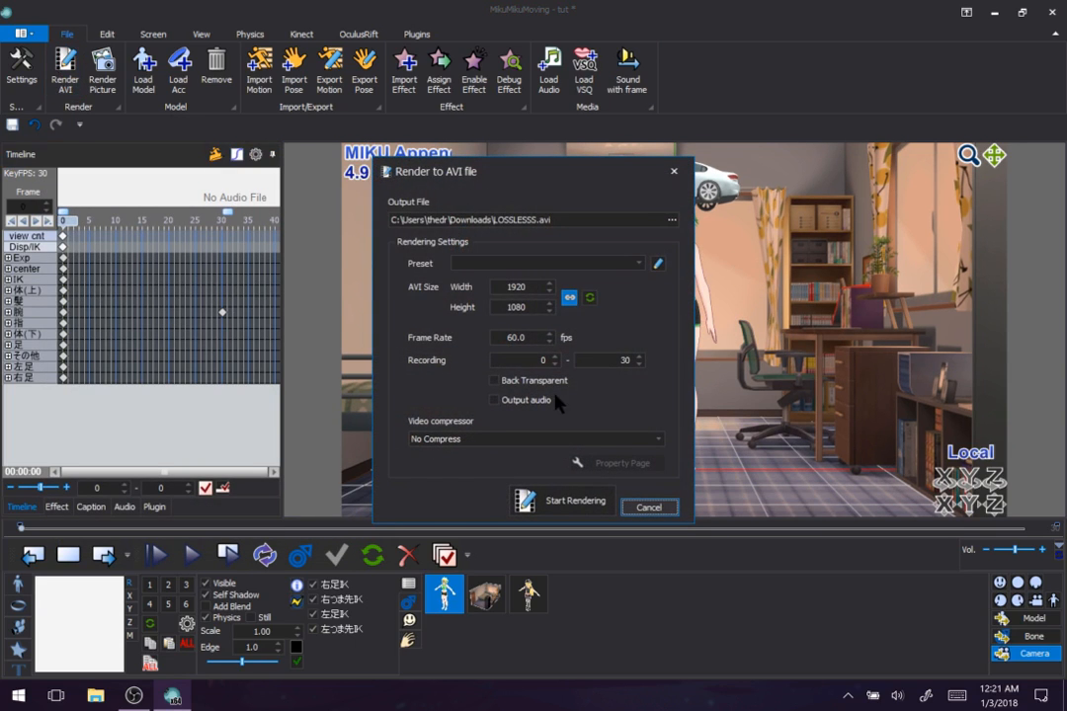
drag(590, 170, 296, 146)
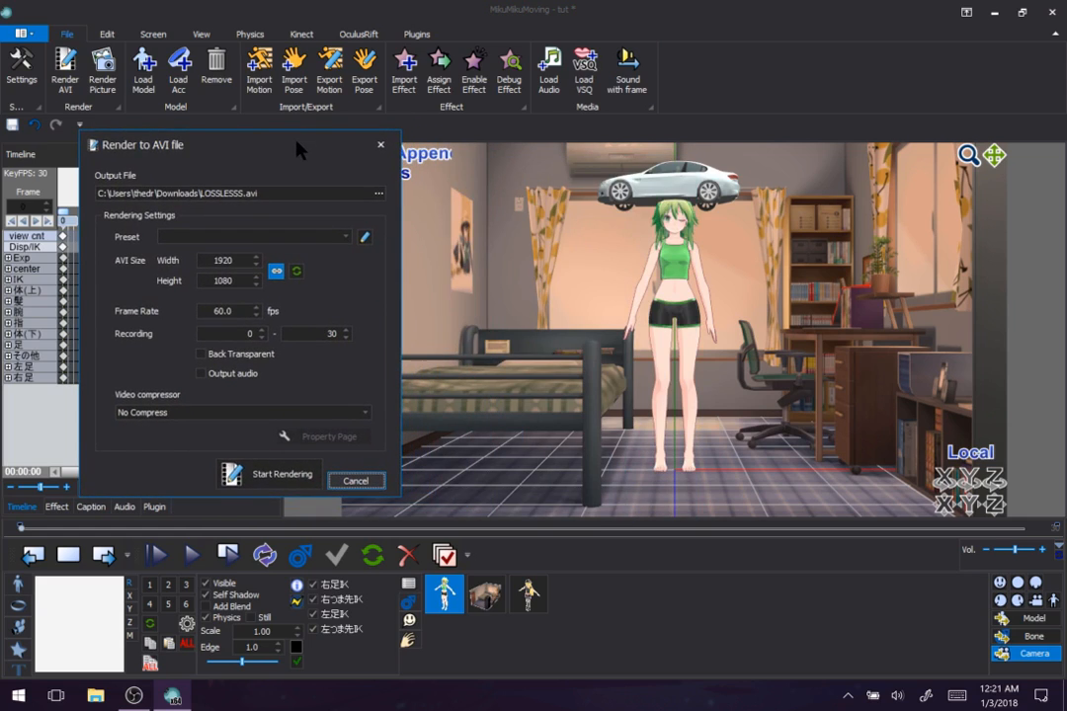
click(237, 475)
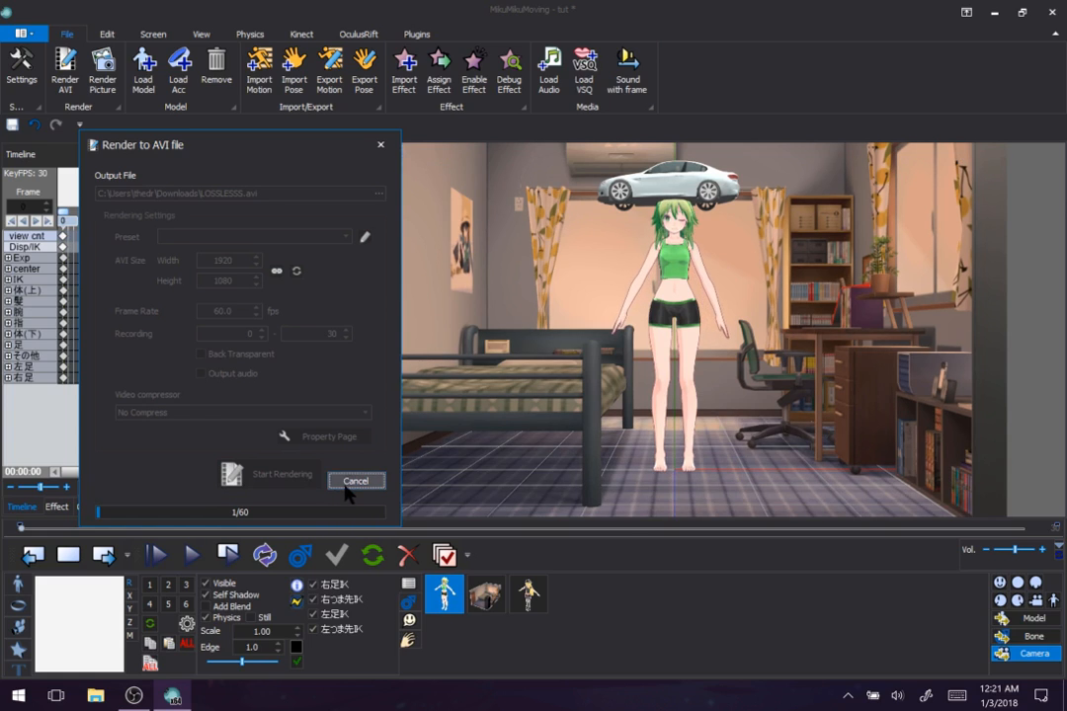
click(356, 481)
Render frames 0 to 30 to the AVI file at 1920 × 1080 without compression
click(66, 77)
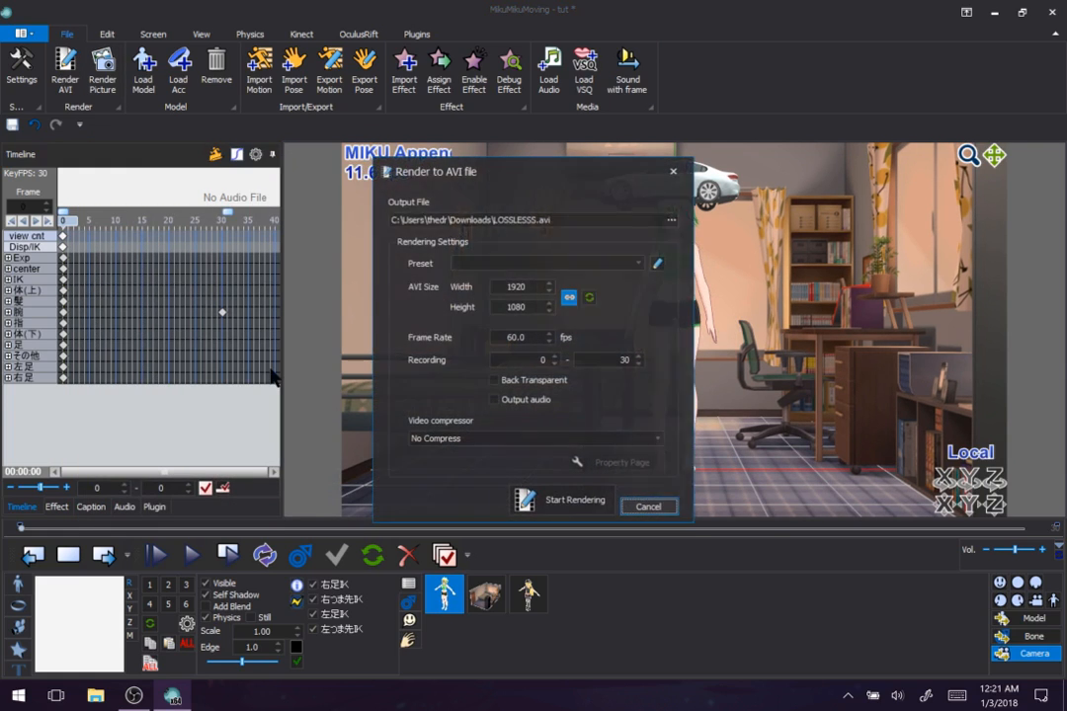
click(560, 503)
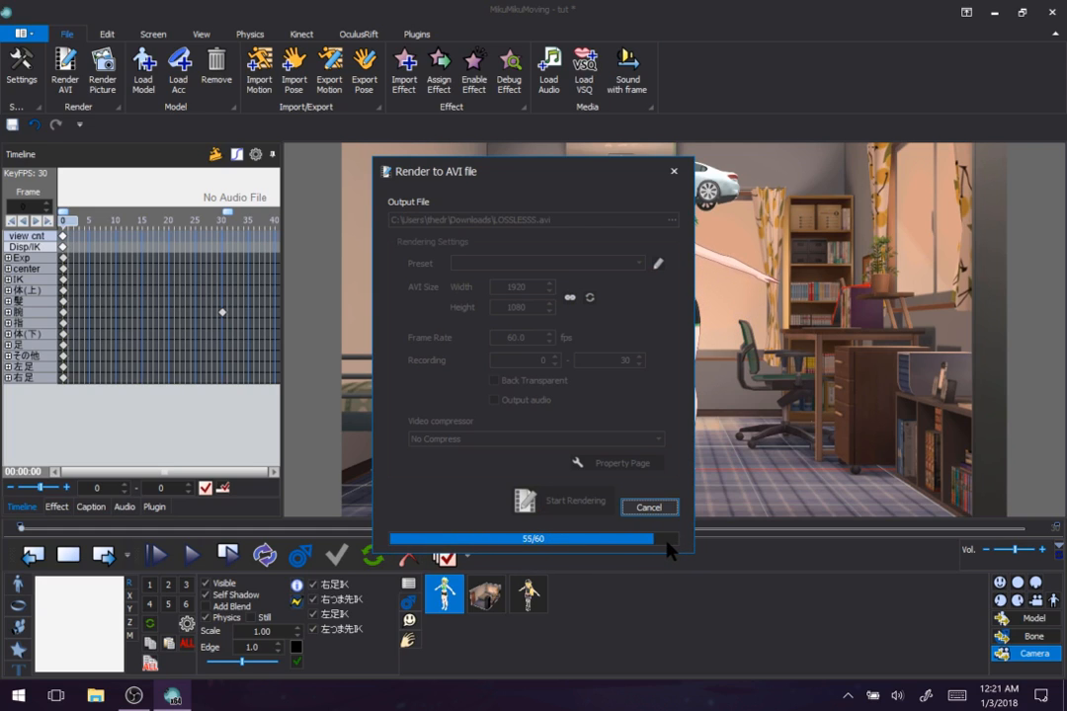
Set up a picture render with a PNG output file named SUPERIOR in the Downloads folder
click(105, 72)
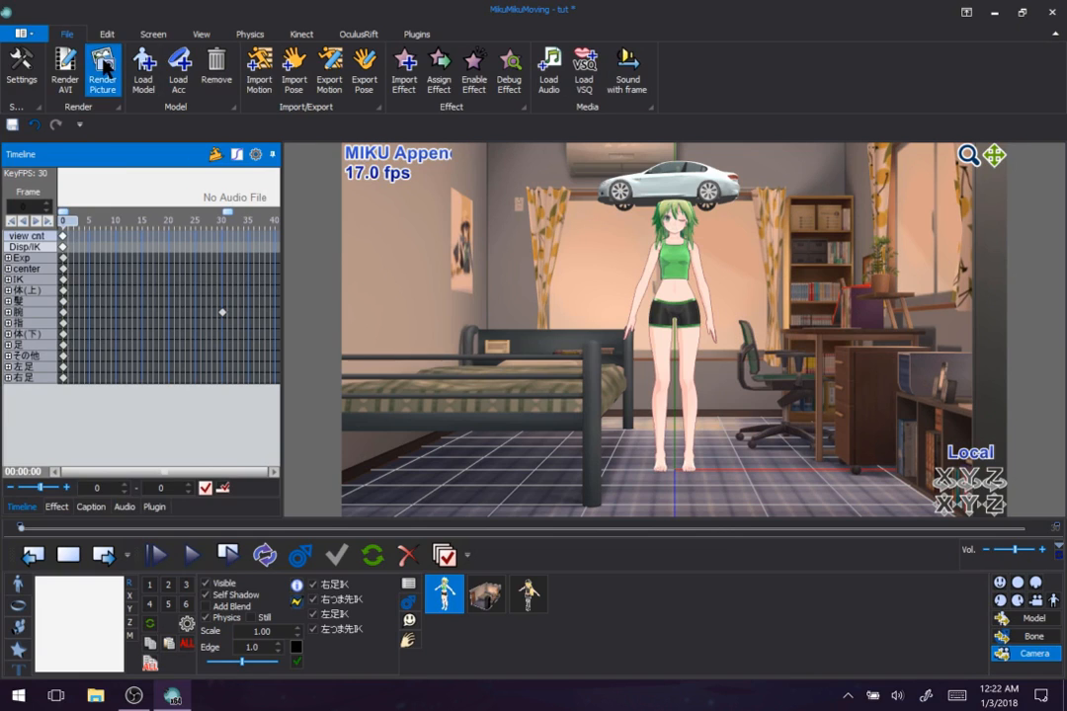
drag(479, 250, 194, 217)
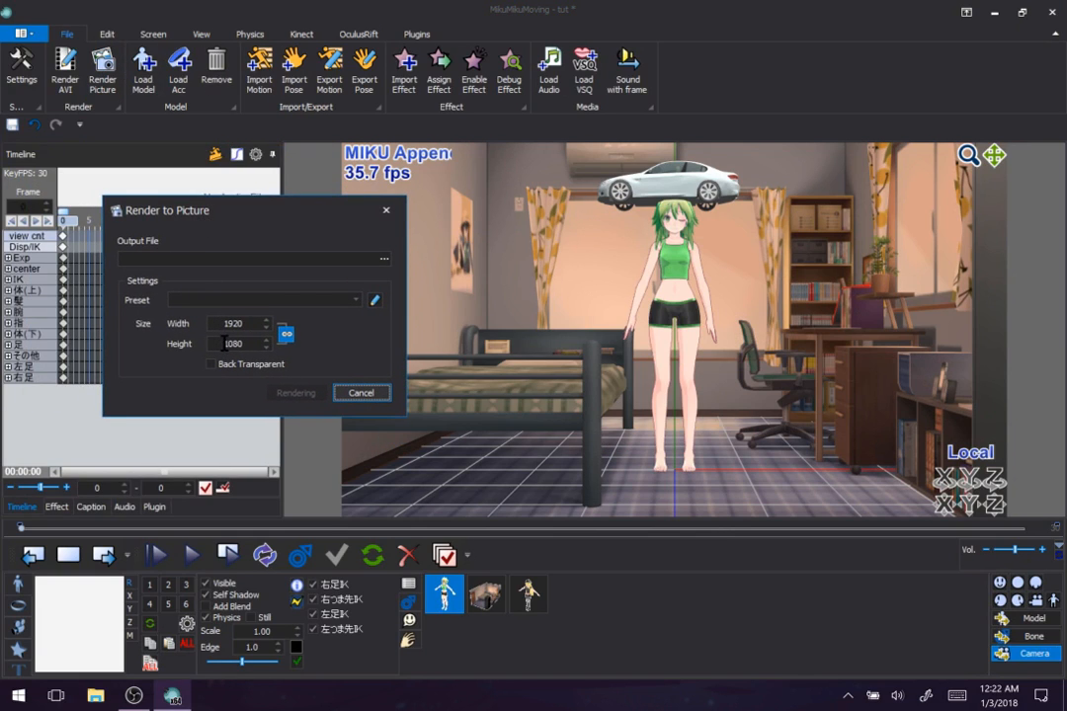
click(385, 259)
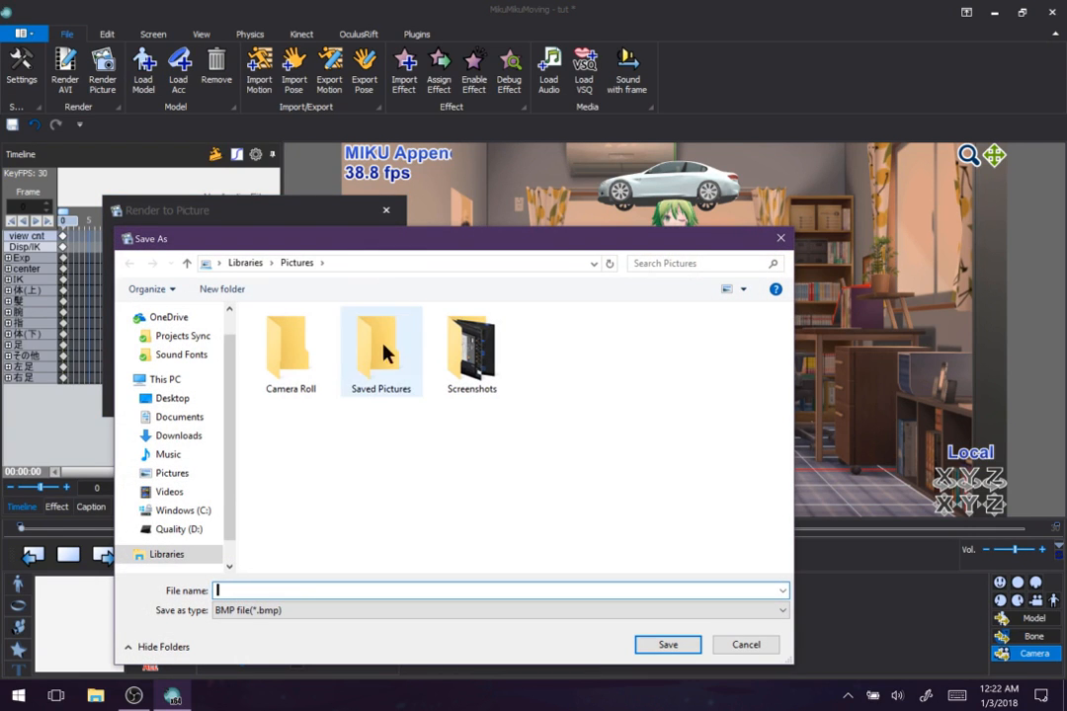
click(189, 436)
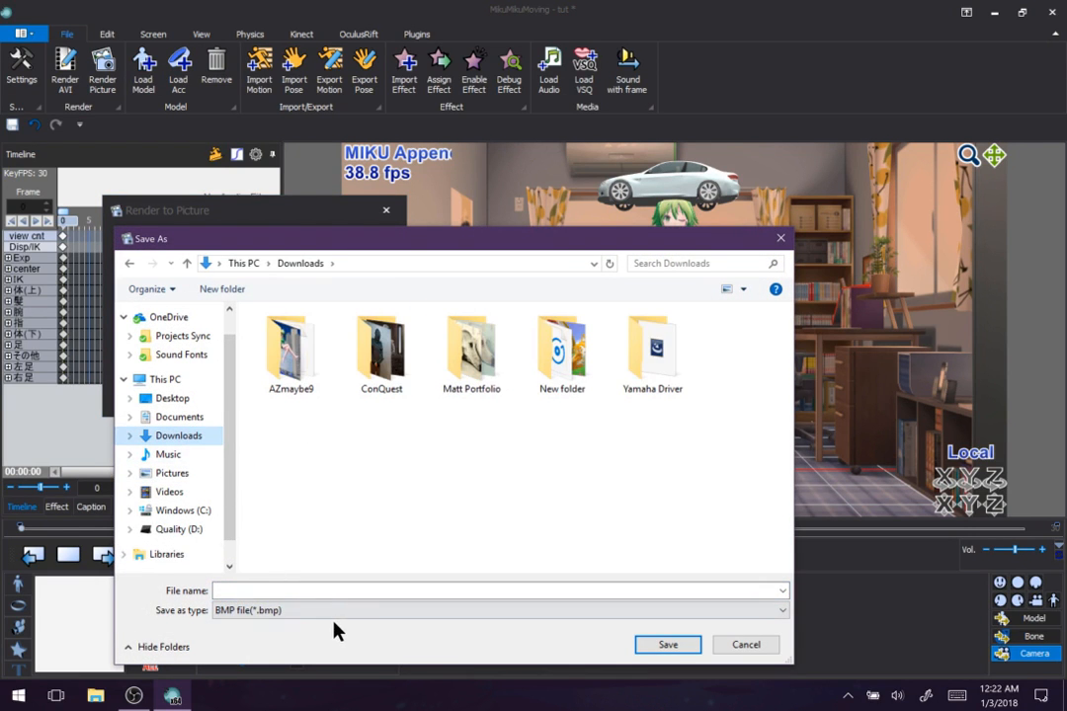
click(343, 613)
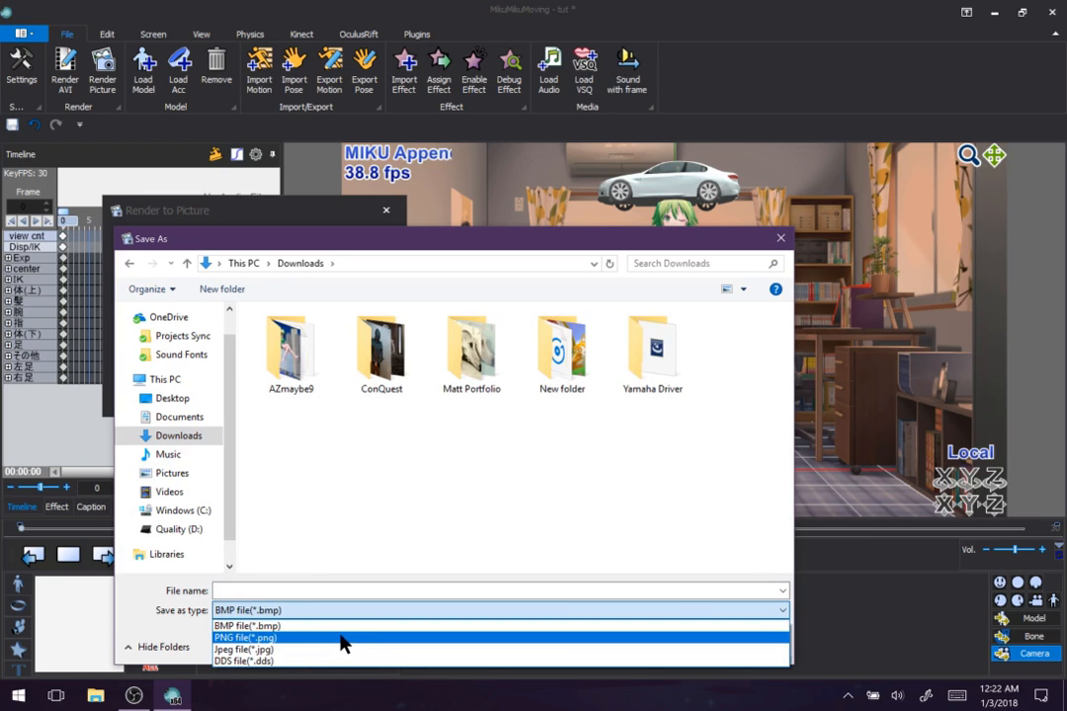
click(342, 642)
click(382, 594)
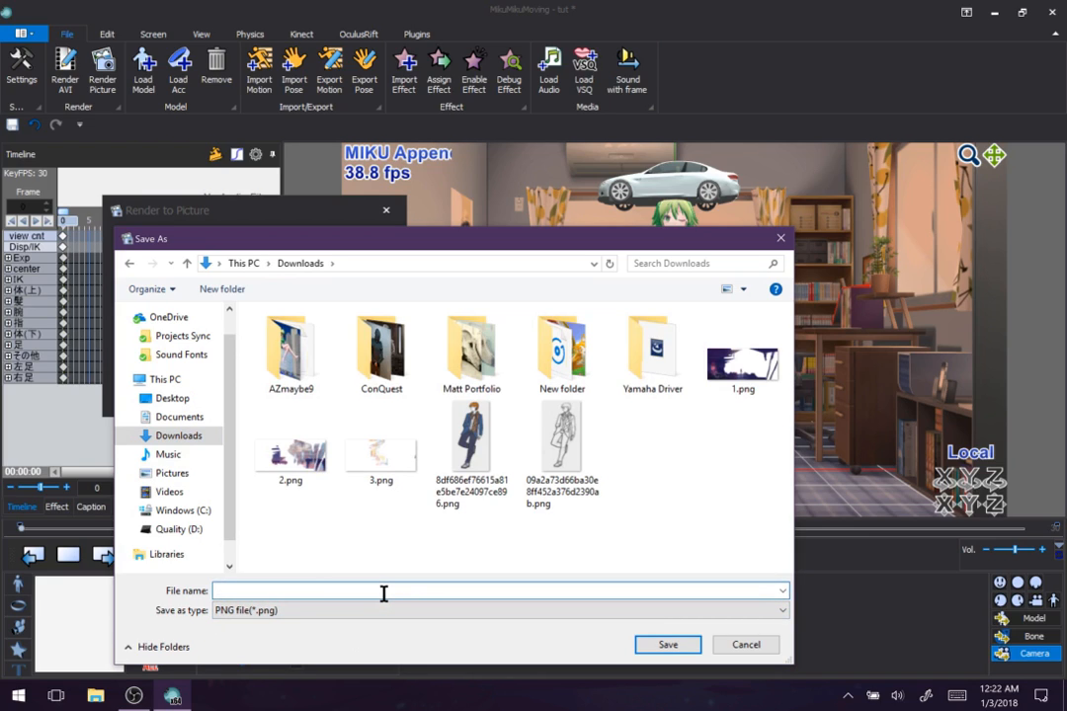
text(SUPERIOR)
key(Return)
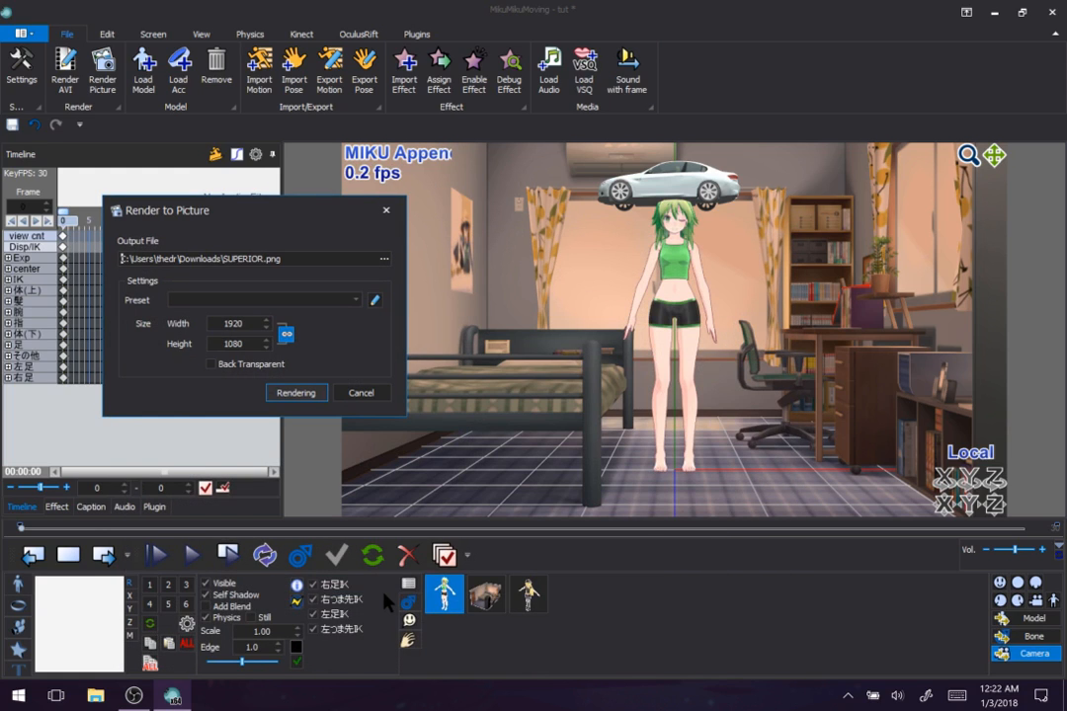
Render the current frame to the SUPERIOR picture file at 1920 × 1080 and dismiss the completion message
click(295, 392)
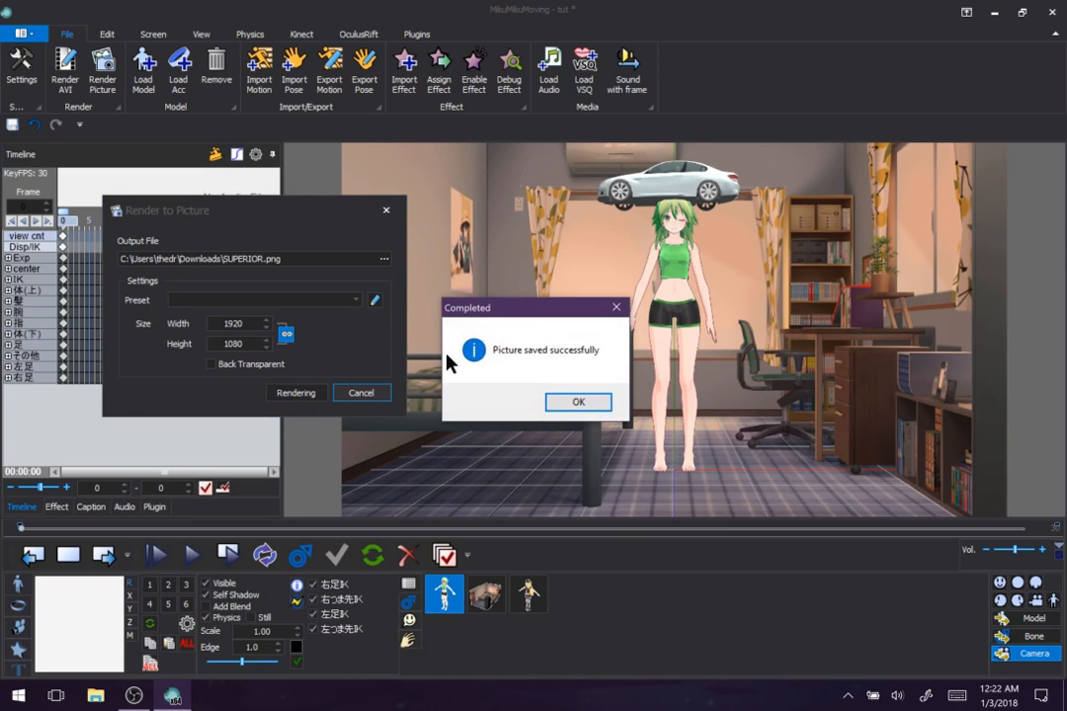
drag(525, 308, 307, 410)
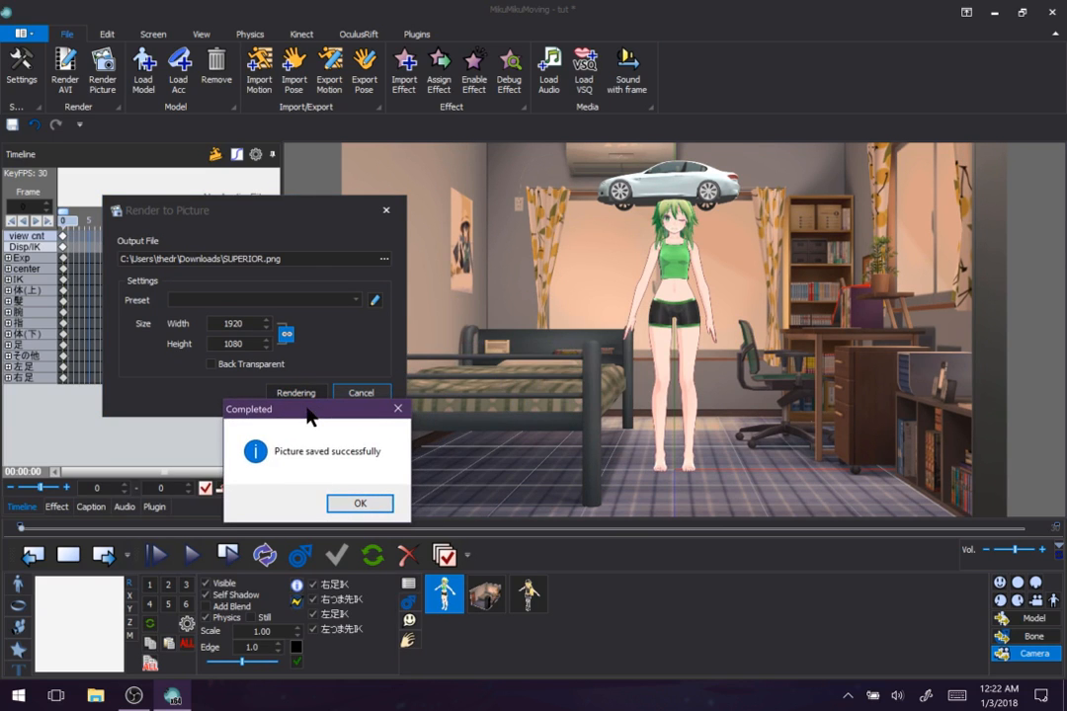
click(360, 503)
Enable effects for the scene and render the picture again to SUPERIOR.png
click(479, 74)
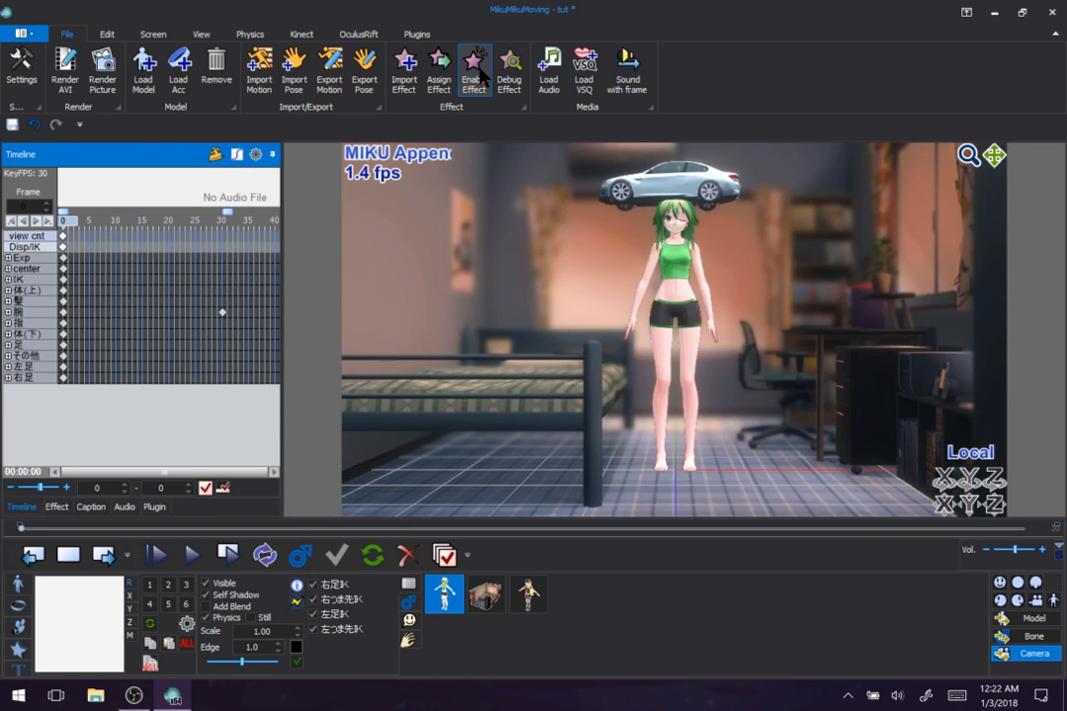
click(100, 79)
drag(587, 245, 252, 255)
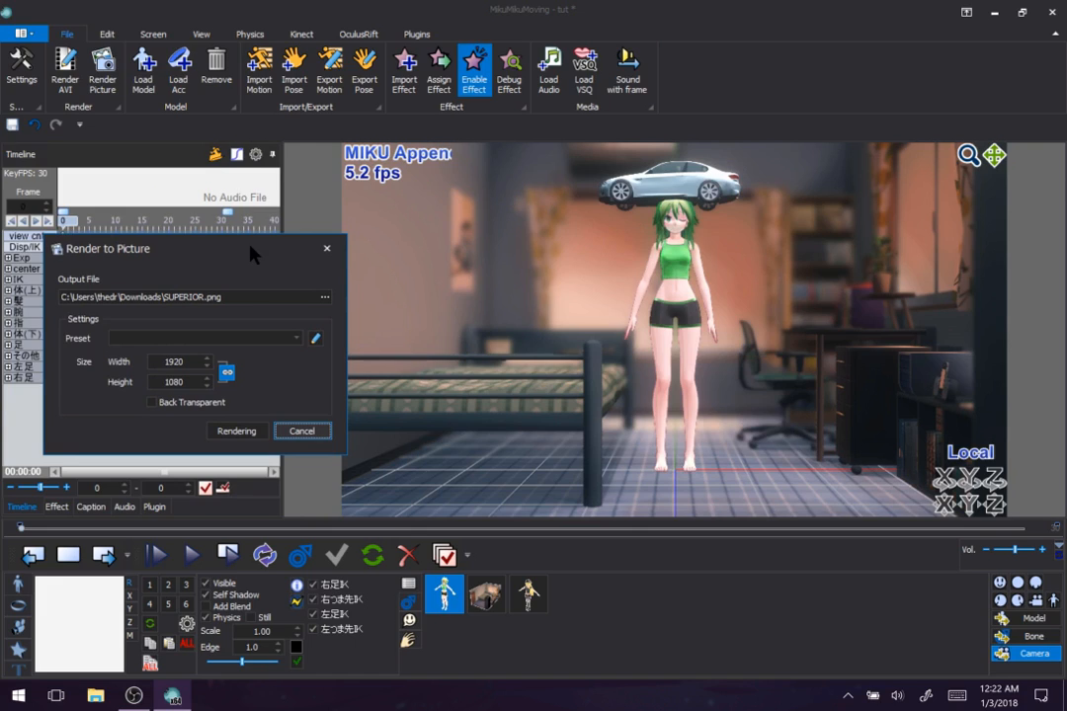
click(255, 433)
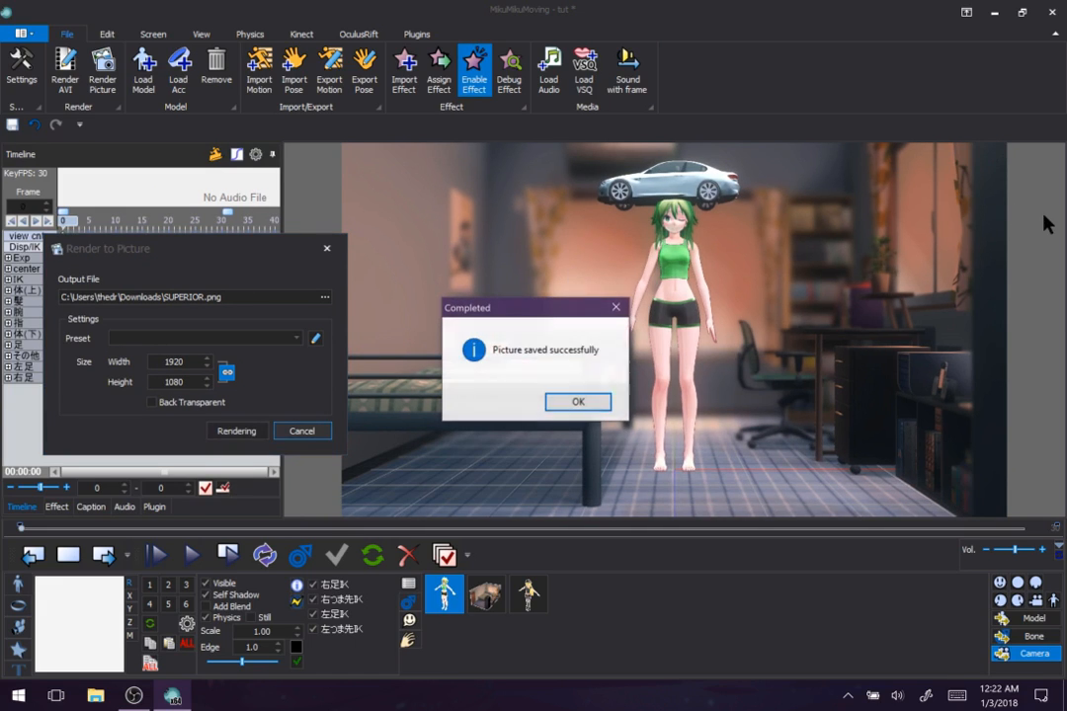
drag(569, 309, 221, 303)
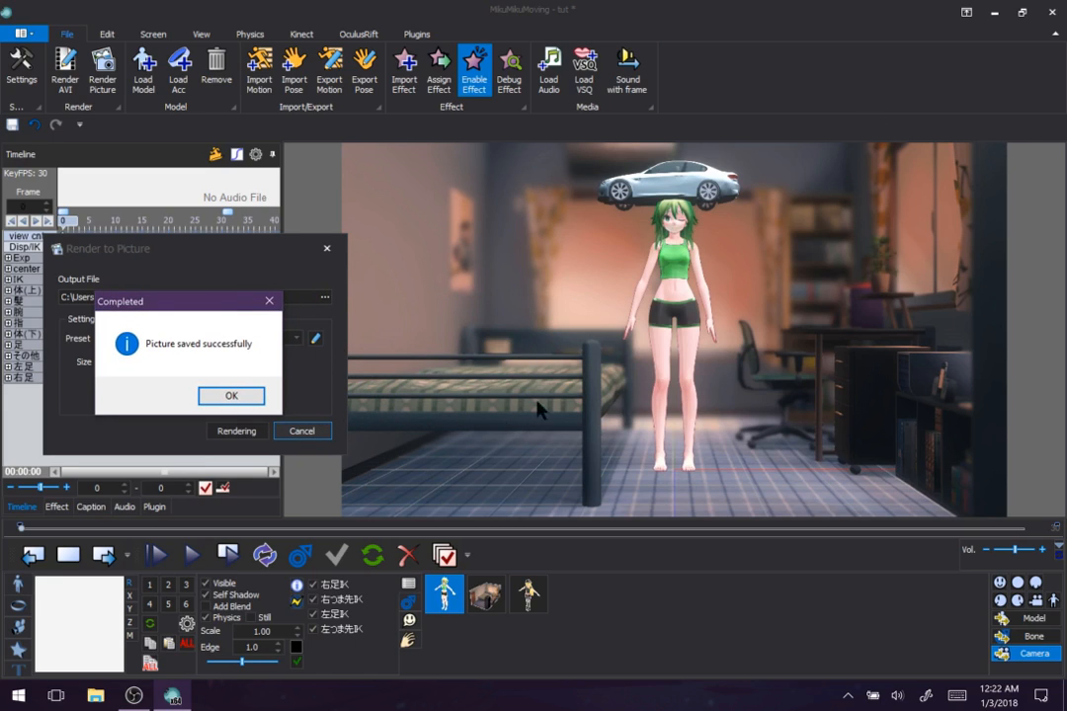
click(230, 398)
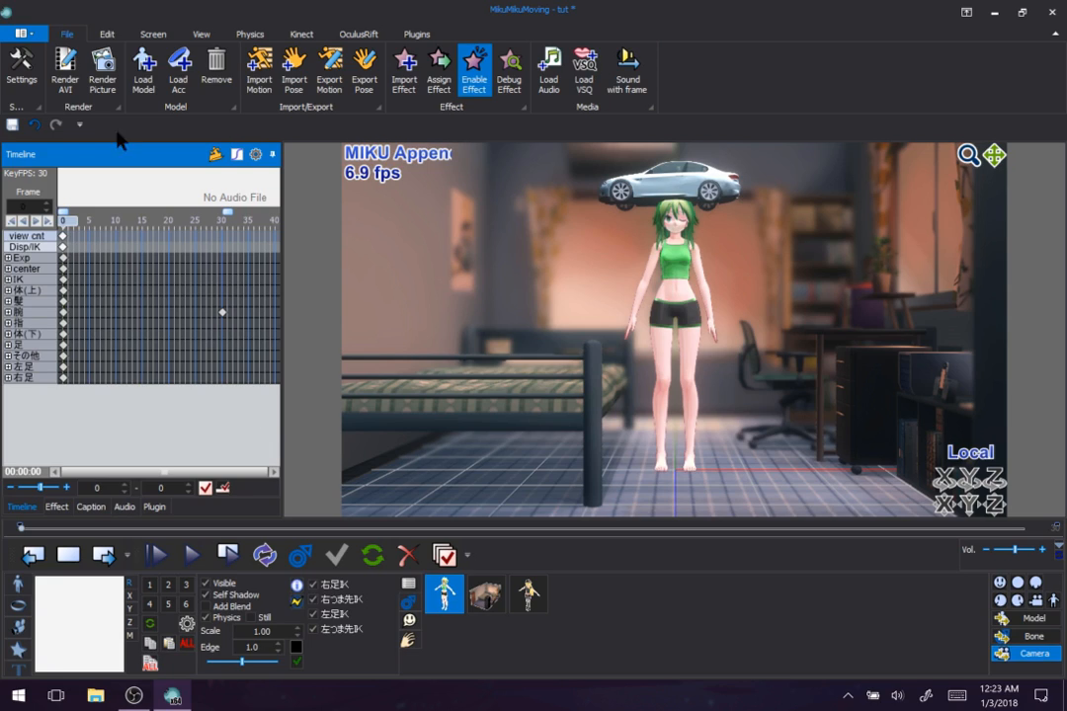
Import the HgDiffusion effect from the HgDiffusion_v001 folder of the AZShader Compatibility Pack Update
click(410, 70)
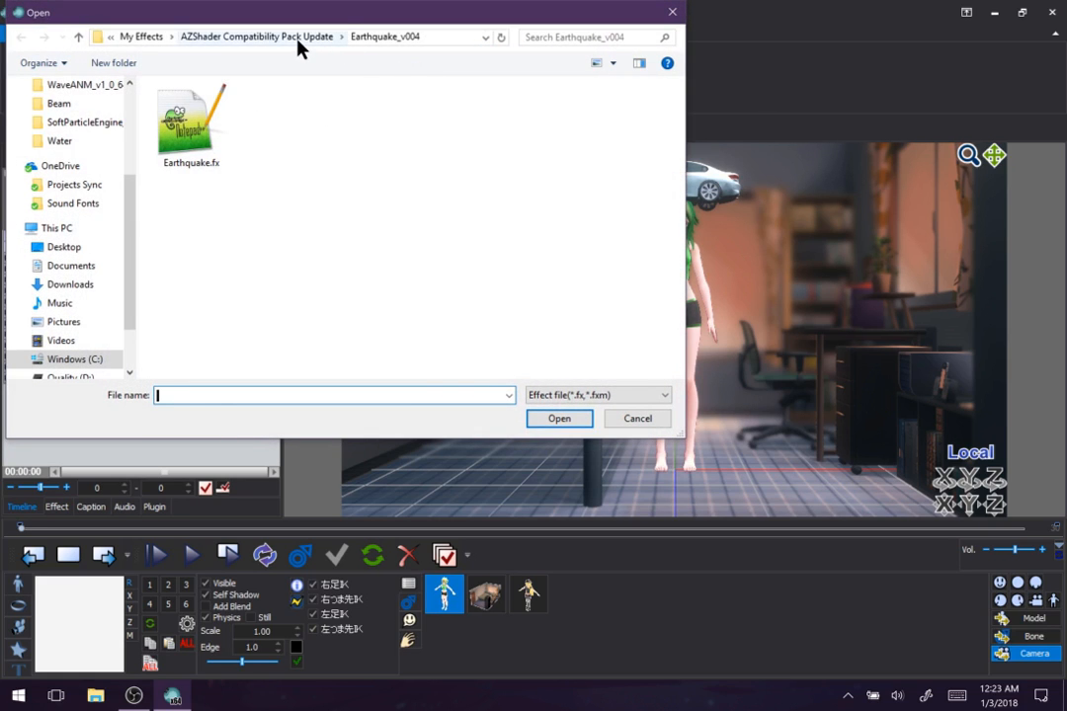
click(298, 41)
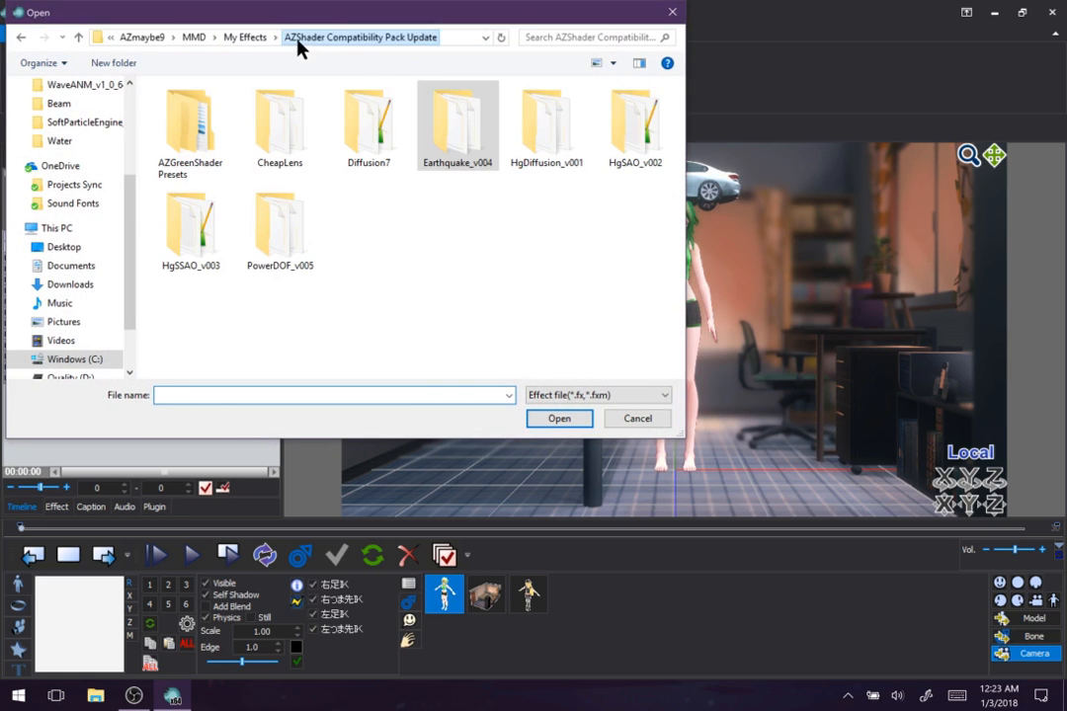
click(543, 126)
double_click(544, 126)
double_click(197, 146)
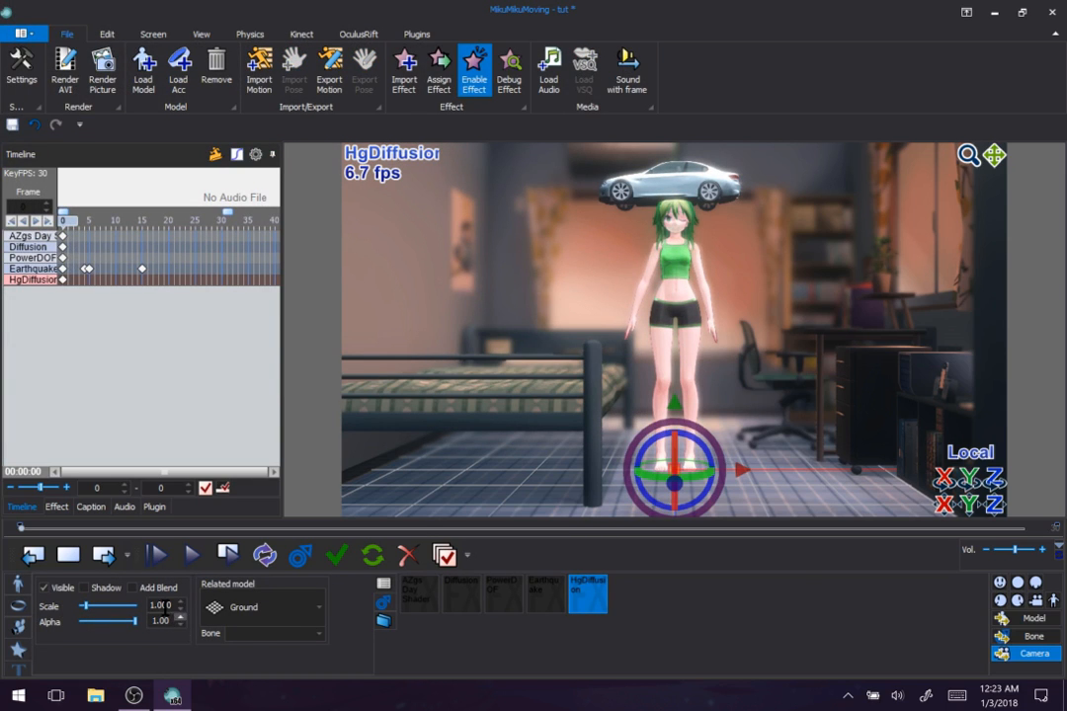
Set the HgDiffusion effect's scale to 2 and register it as a keyframe at frame 0
double_click(165, 606)
text(2)
key(Return)
click(346, 565)
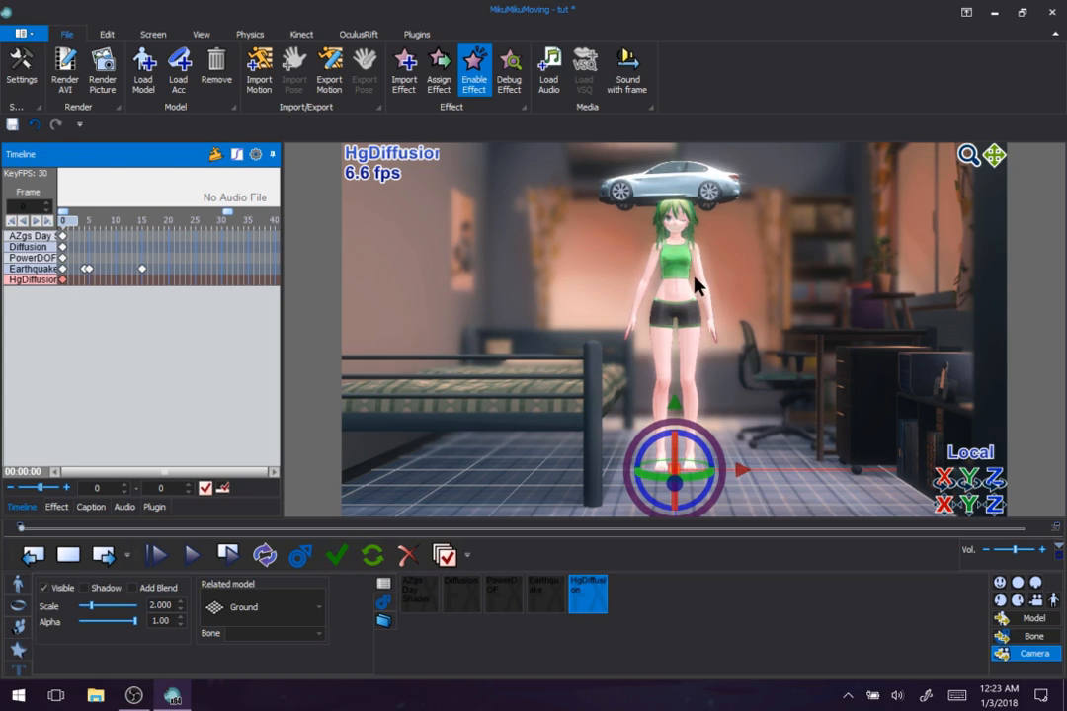
Hide and re-show the HgDiffusion effect to compare its look, and inspect the model up close
click(48, 589)
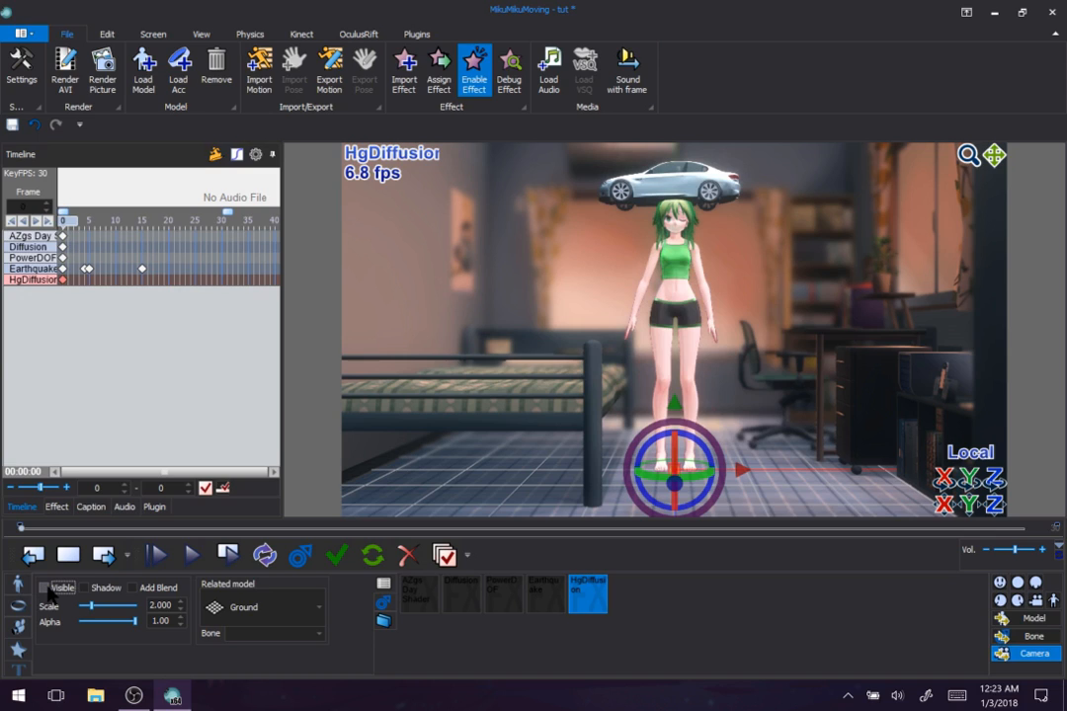
click(45, 589)
click(111, 317)
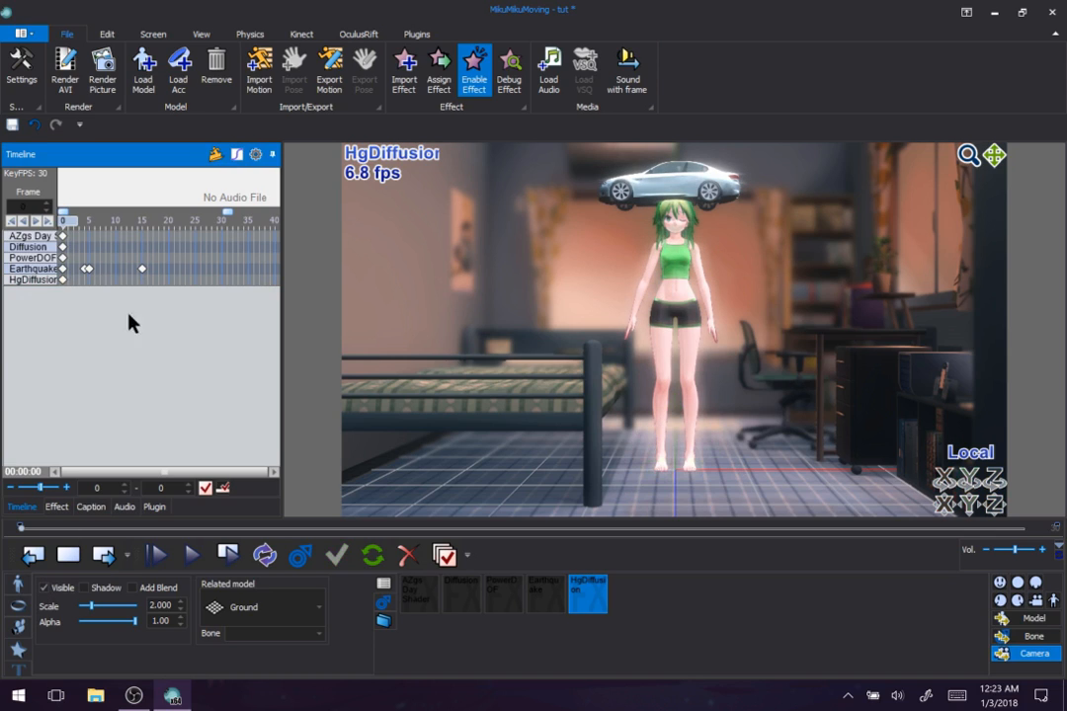
scroll(683, 317, up, 3)
scroll(683, 316, up, 3)
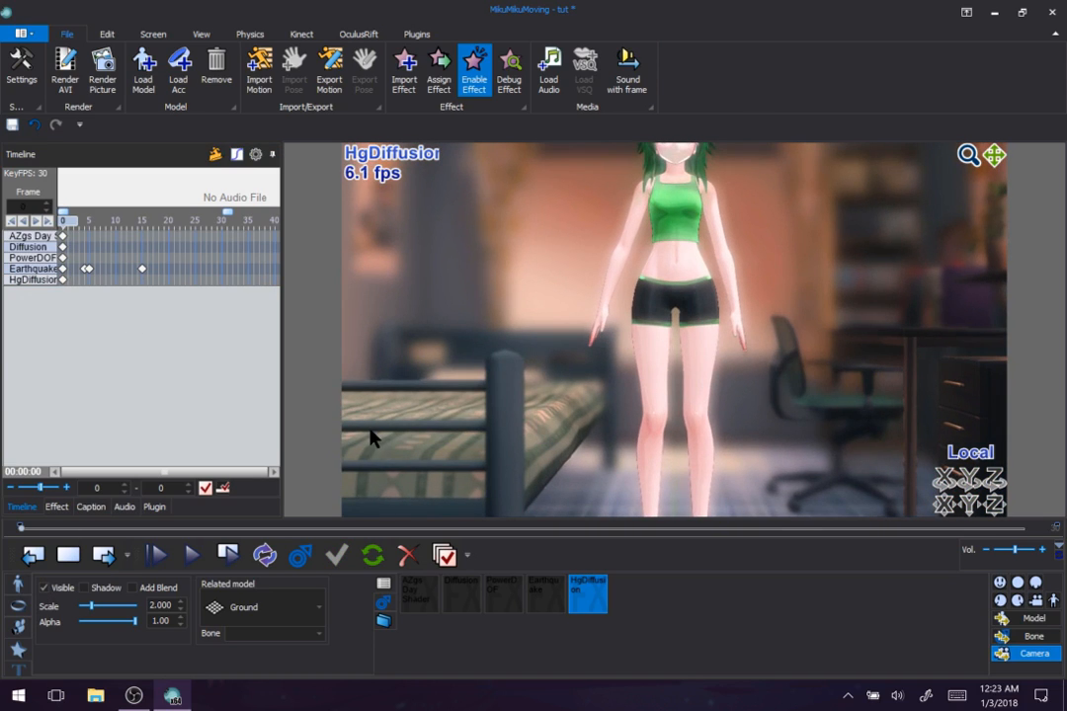
Hide and re-show the HgDiffusion effect to compare the scene, and view the whole model
click(46, 589)
click(46, 589)
scroll(640, 316, down, 5)
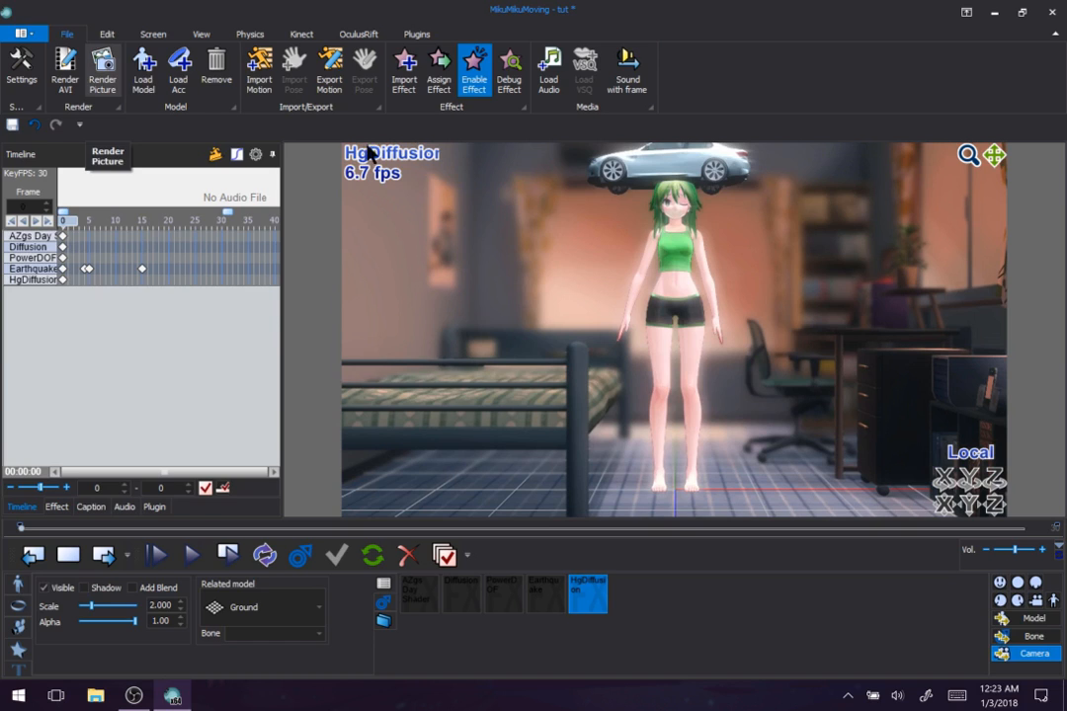
Render the current frame with the HgDiffusion effect to SUPERIOR.png at 1920 by 1080
click(103, 71)
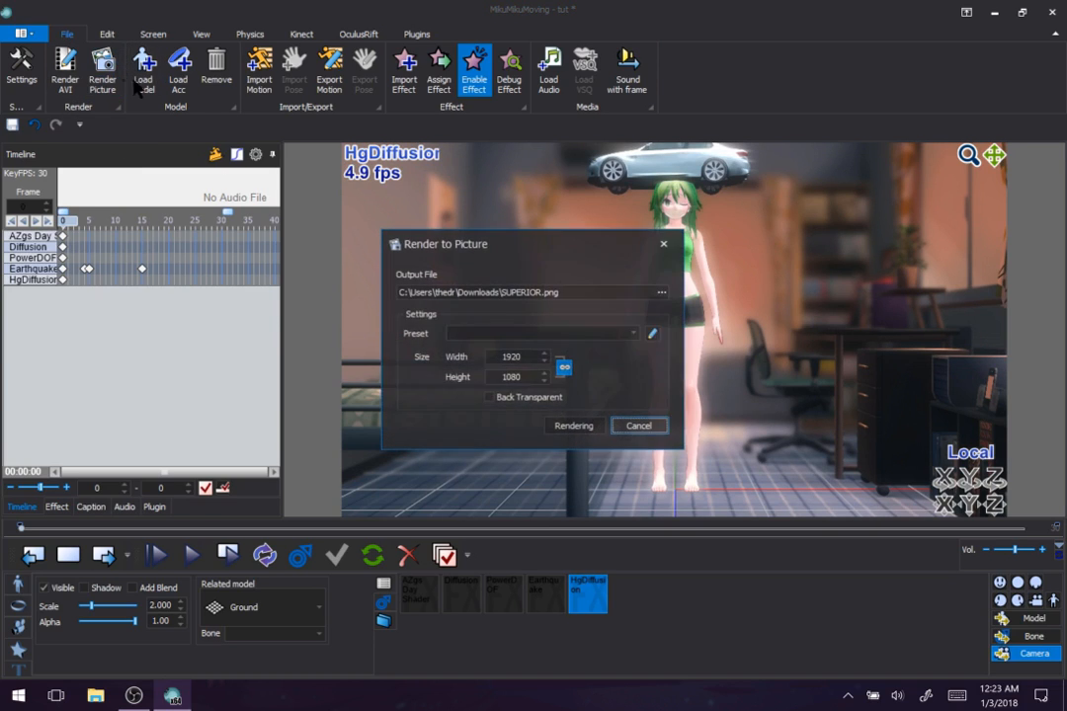
drag(564, 243, 235, 233)
click(249, 412)
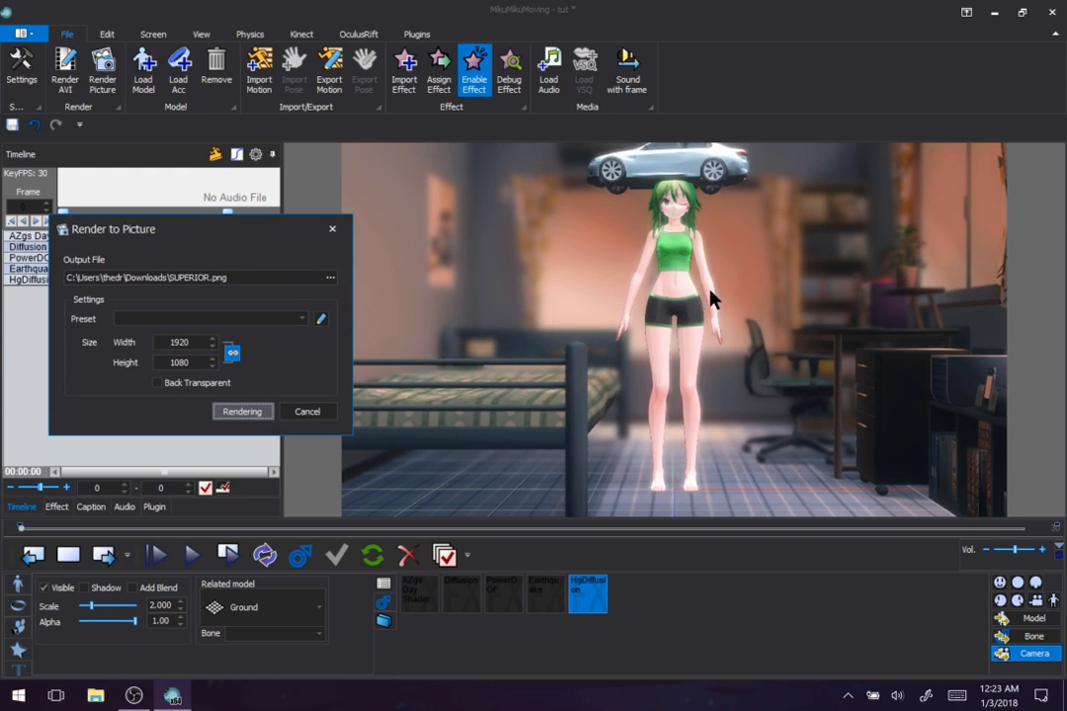
drag(567, 317, 326, 324)
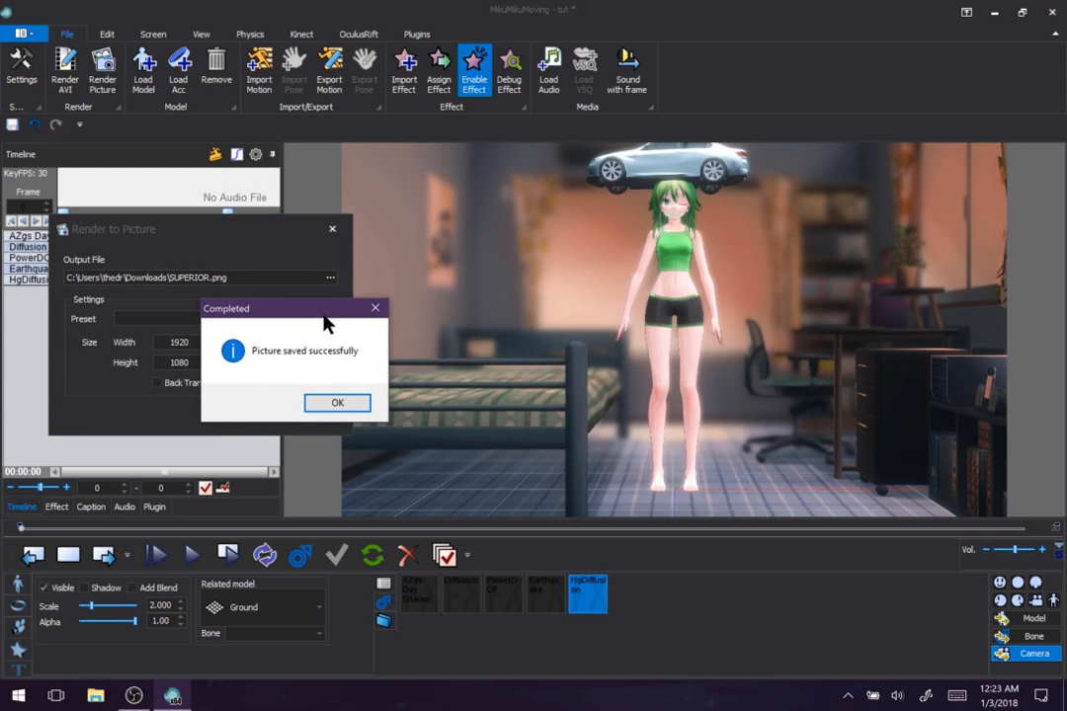
click(326, 404)
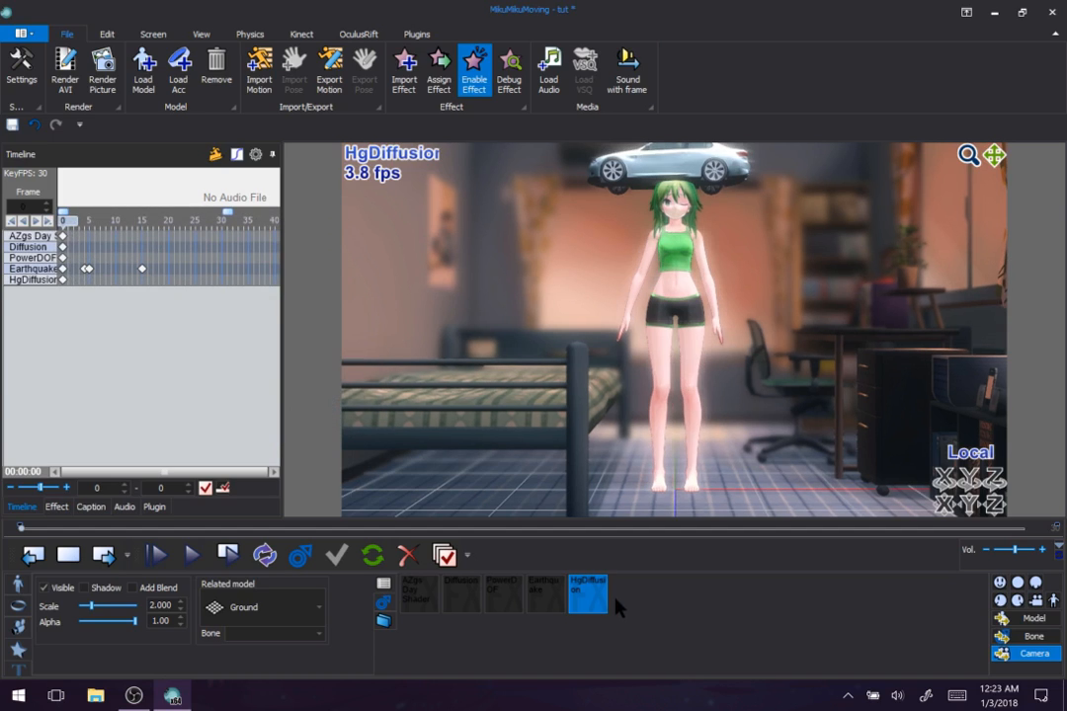
Remove the HgDiffusion effect from the scene
right_click(597, 604)
click(607, 612)
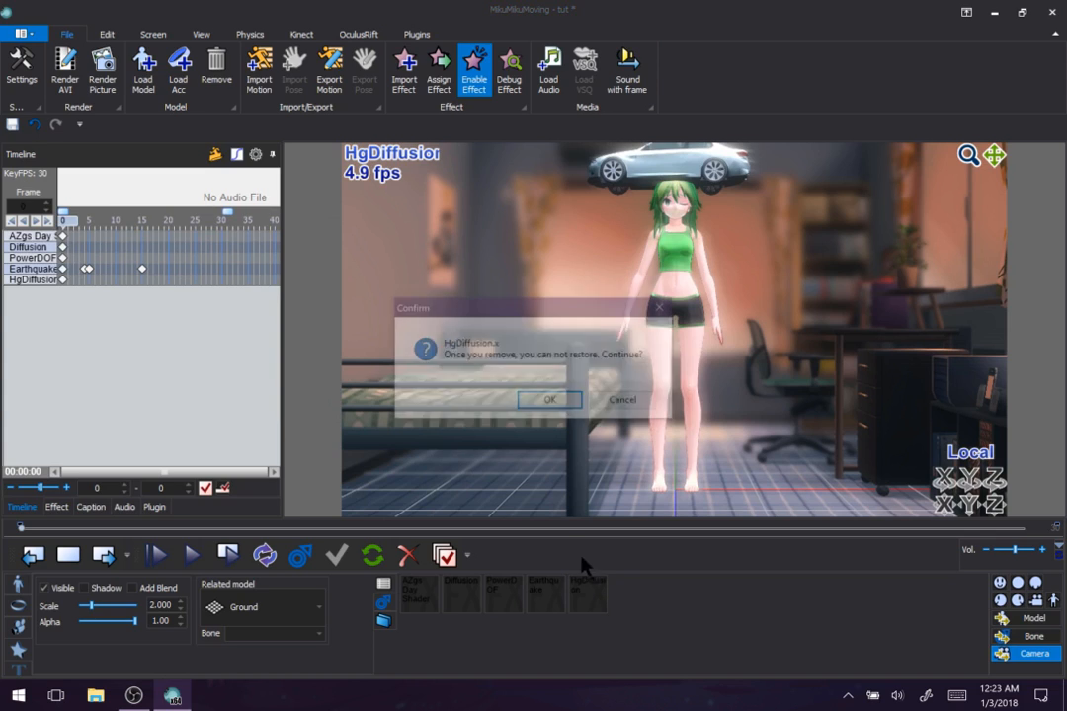
click(551, 405)
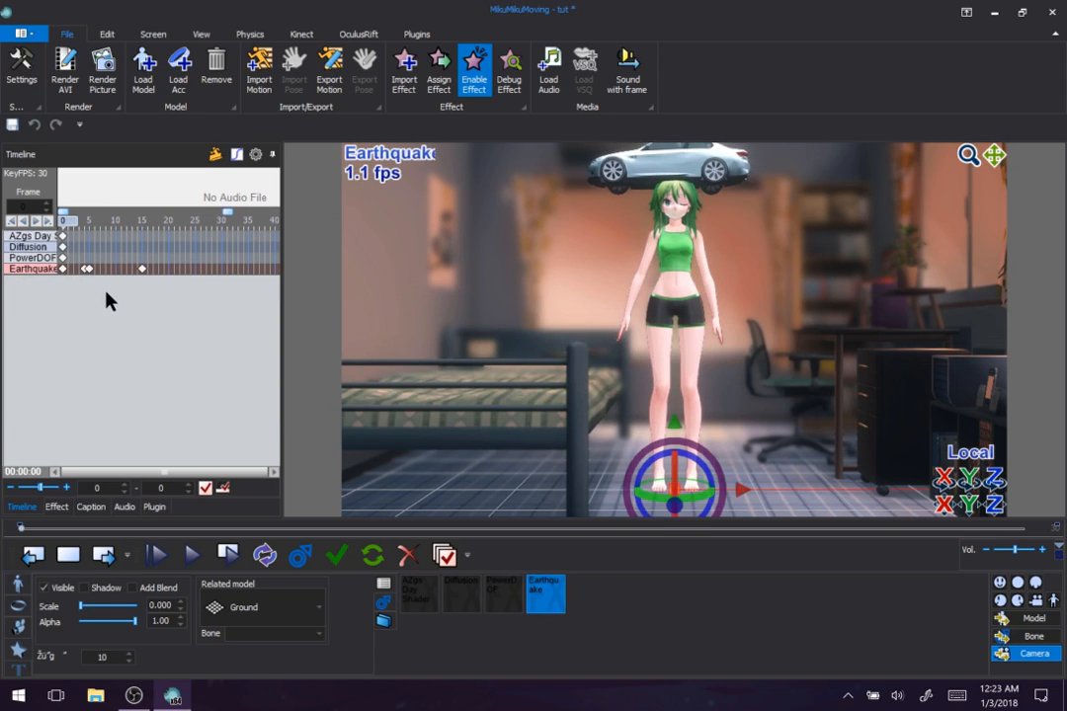
View the Multiply of Pos/Angle options for the Earthquake effect and close them without changes
click(108, 38)
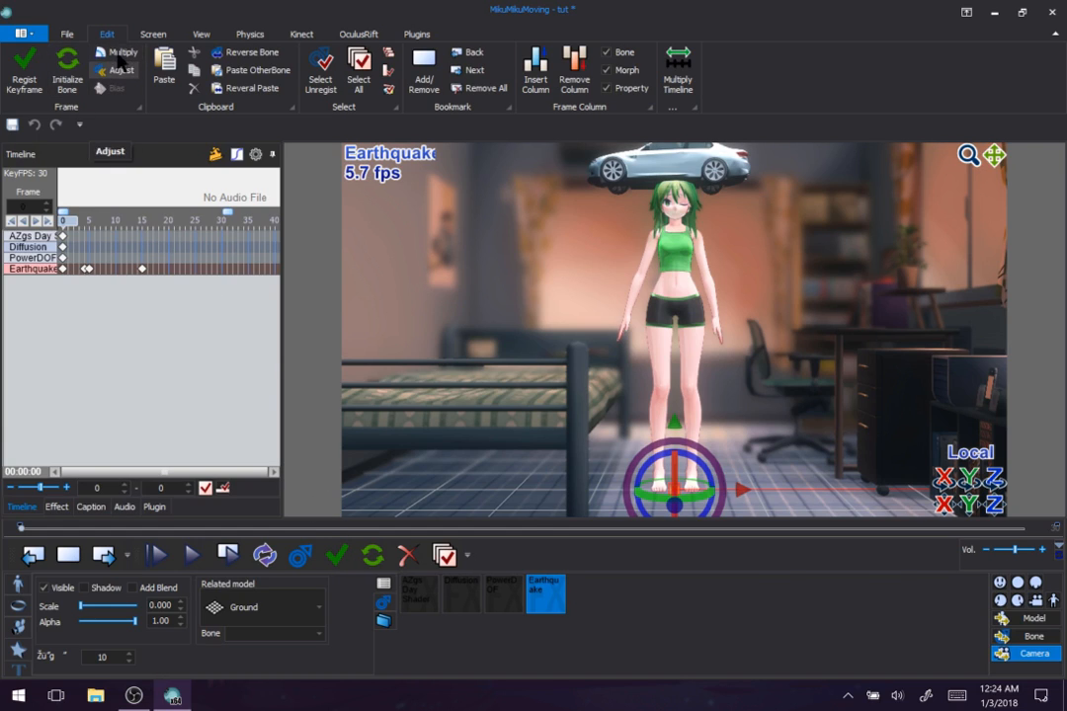
click(117, 52)
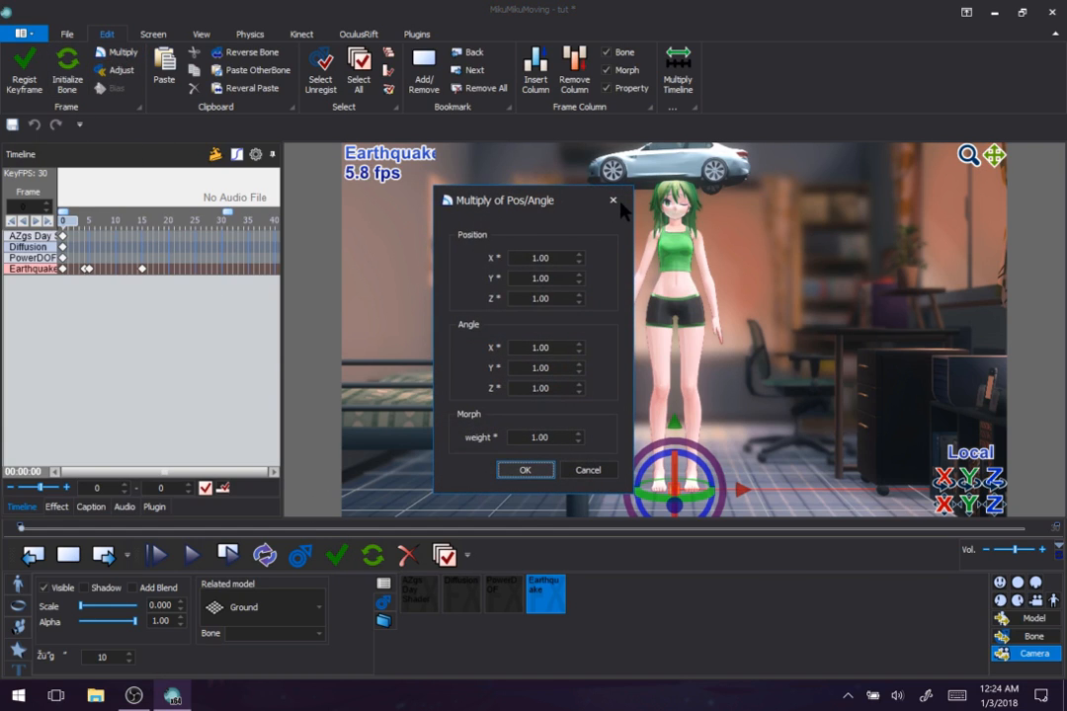
drag(553, 202, 237, 196)
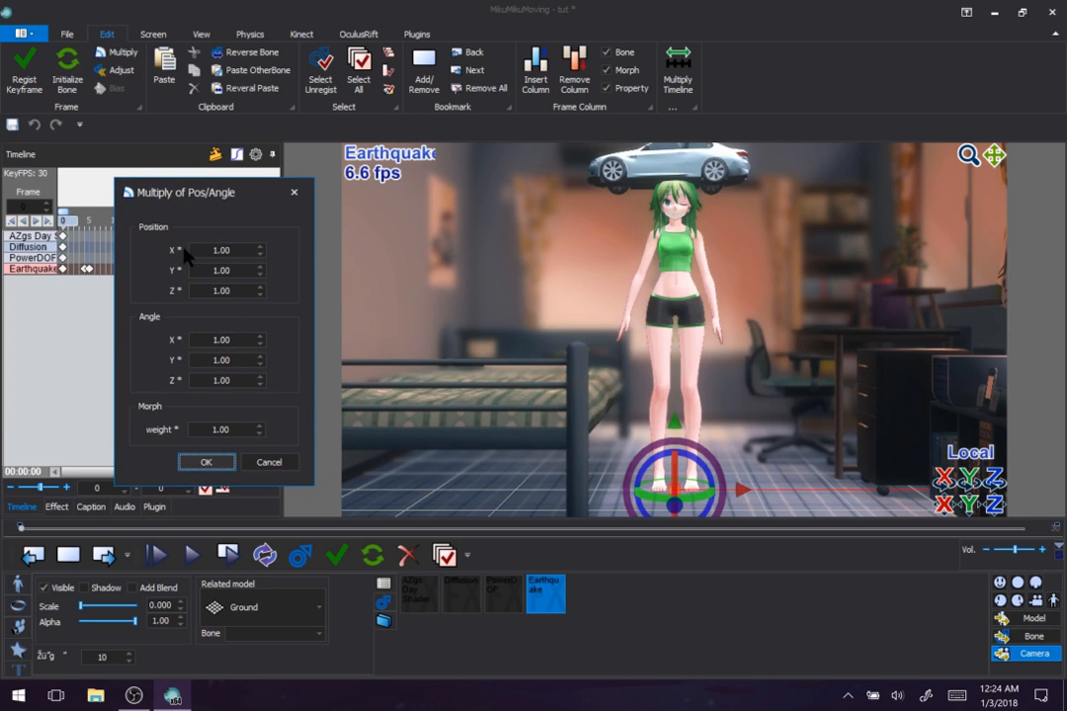
click(294, 195)
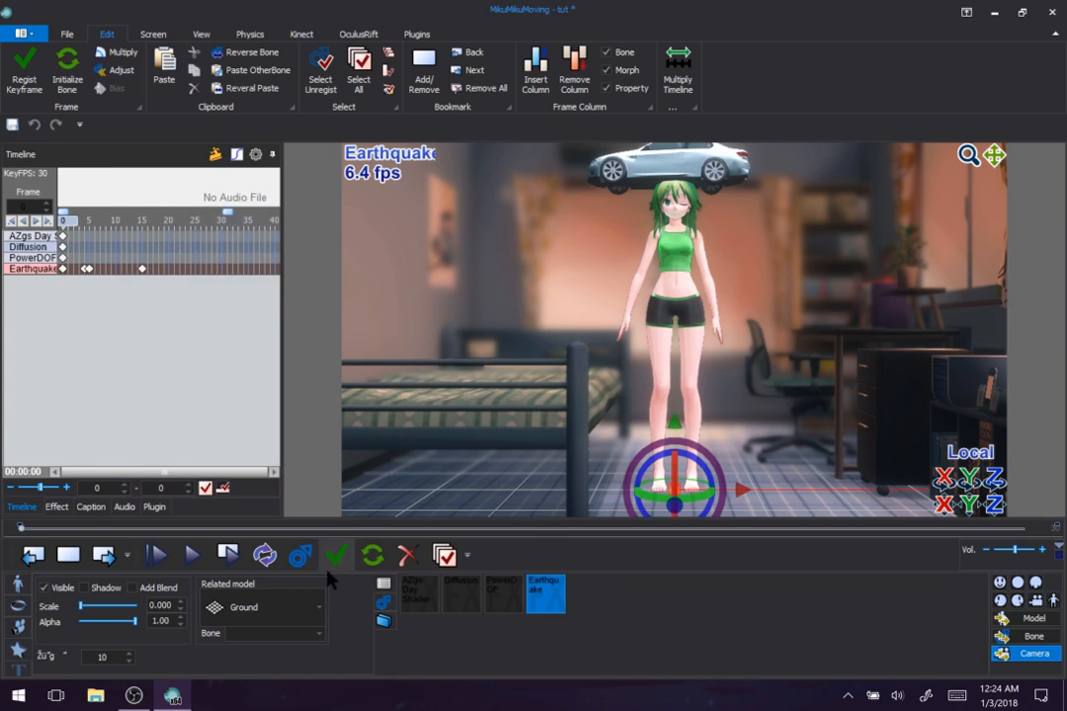
Try moving the Earthquake effect about 4.55 along X, and check the Multiply of Pos/Angle options without applying them
click(384, 604)
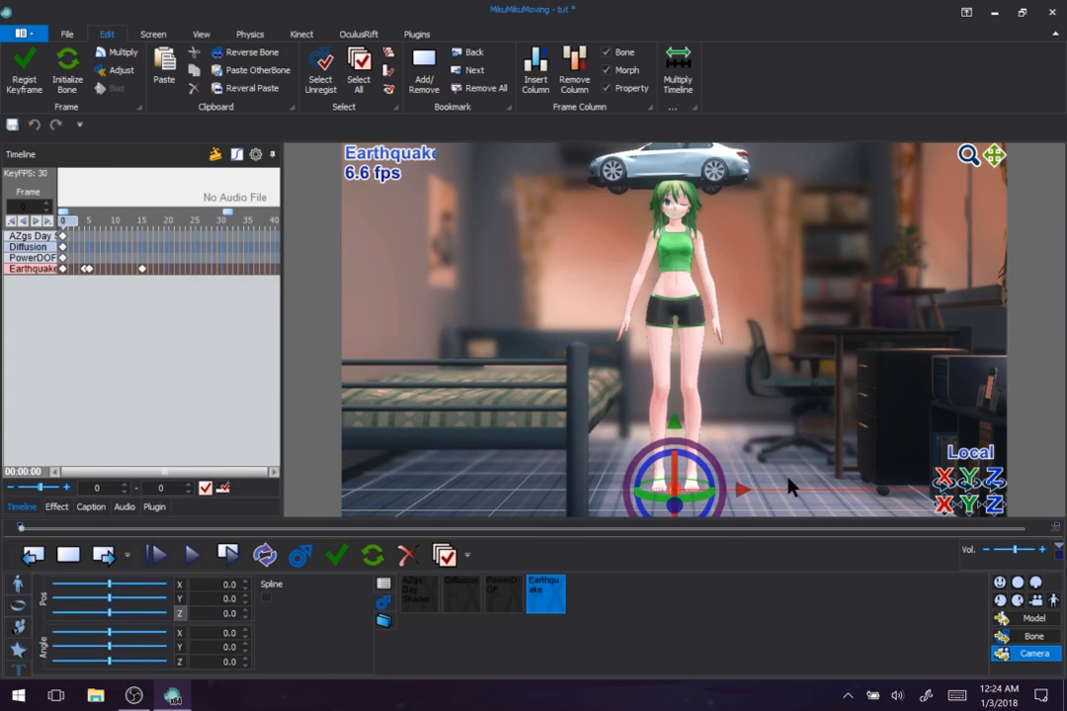
drag(739, 490, 810, 492)
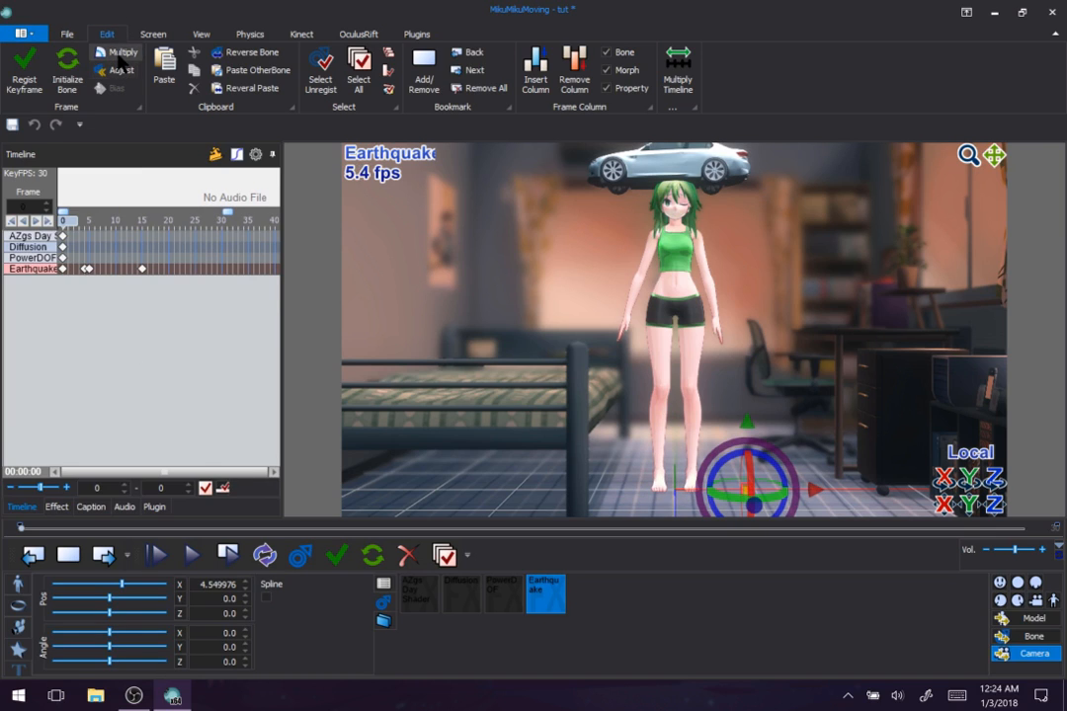
click(117, 53)
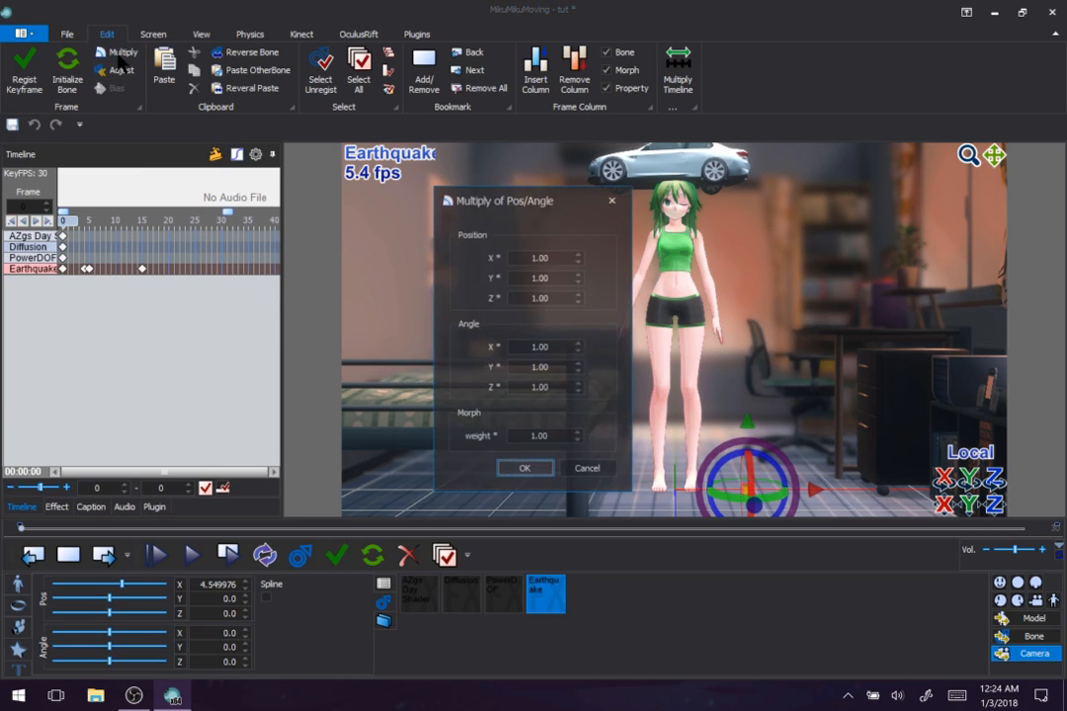
click(589, 471)
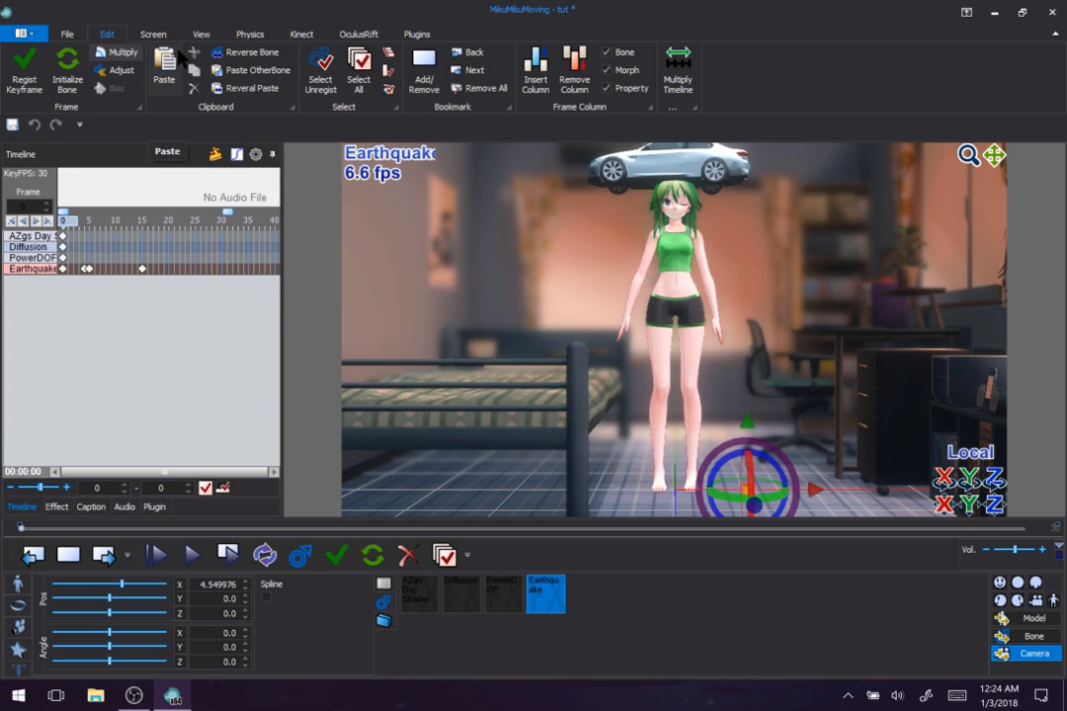
Examine the copy, cut, paste and remove options on the timeline at frame 26 and on the Earthquake keyframe at frame 0
right_click(204, 308)
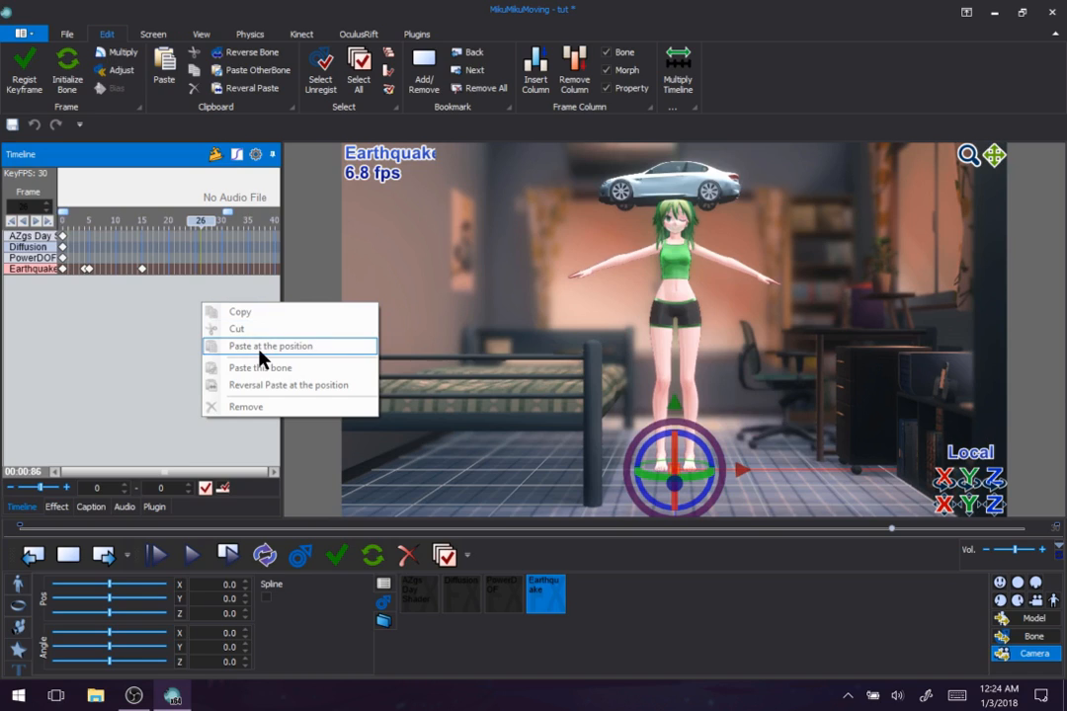
click(157, 361)
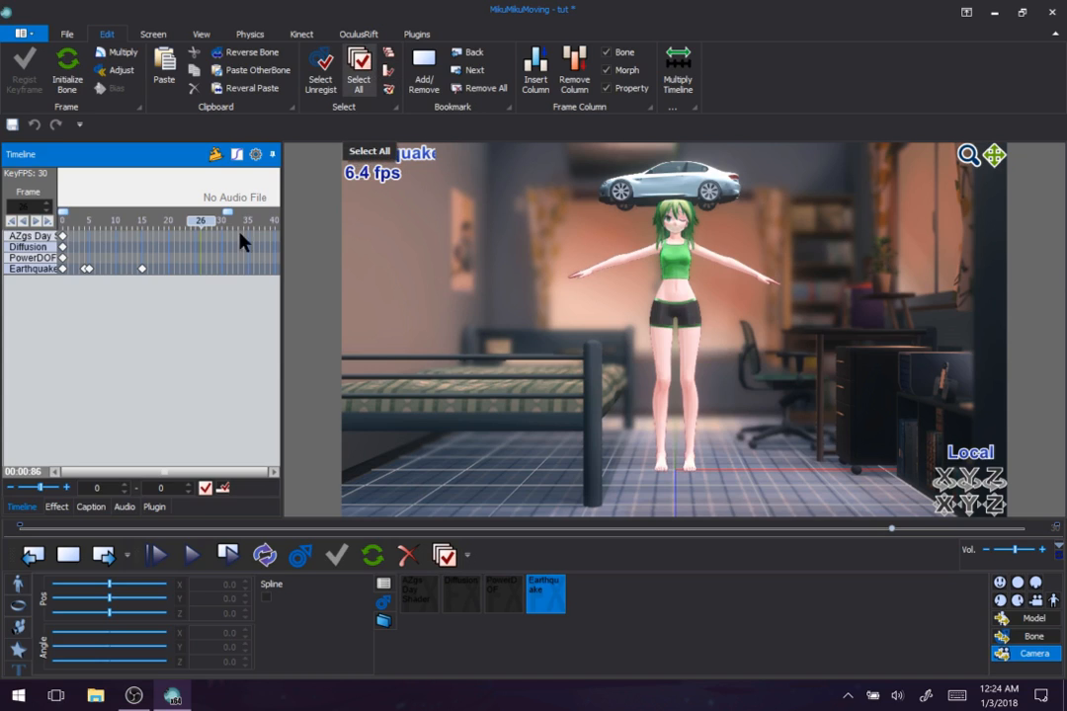
click(24, 269)
click(25, 269)
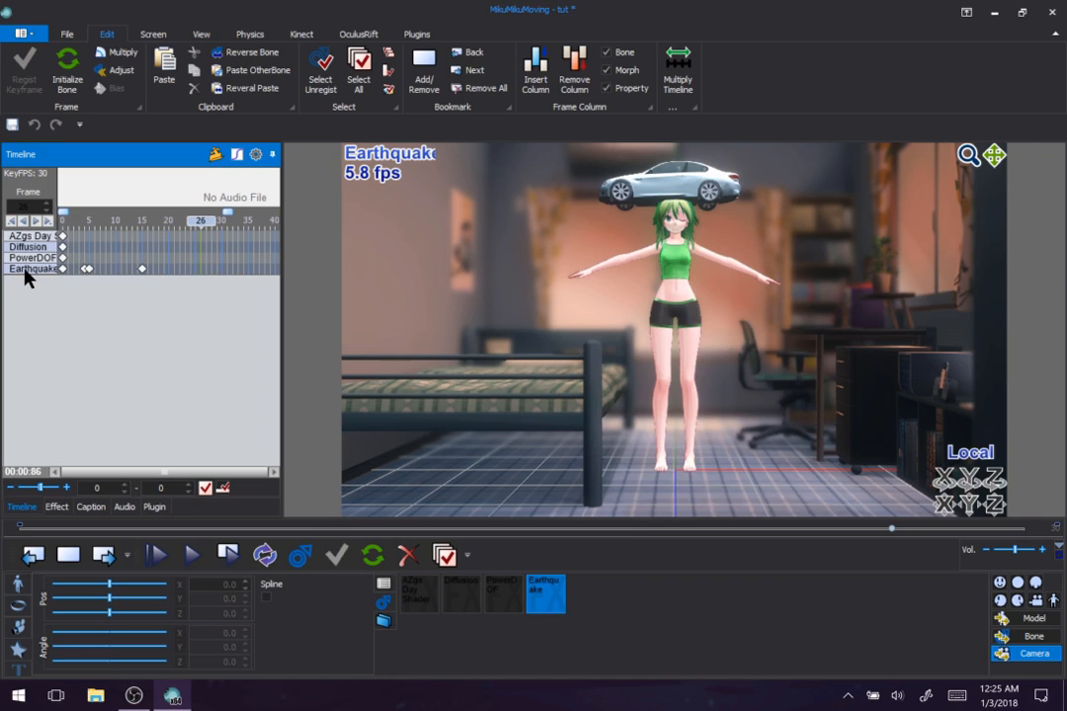
click(25, 270)
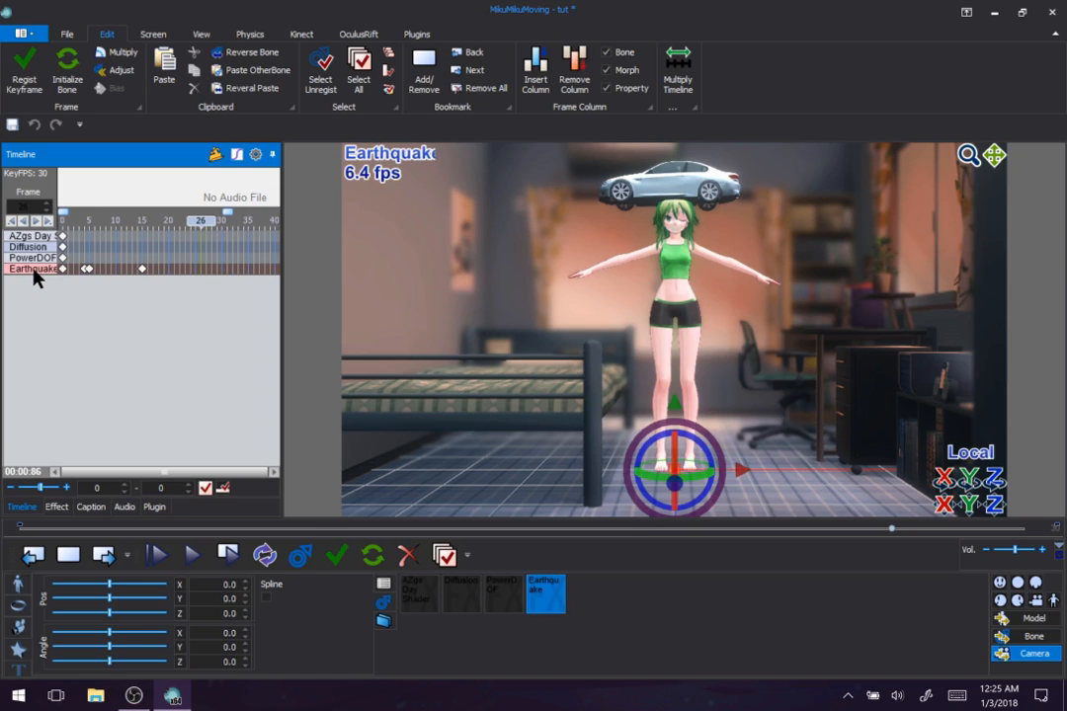
click(33, 271)
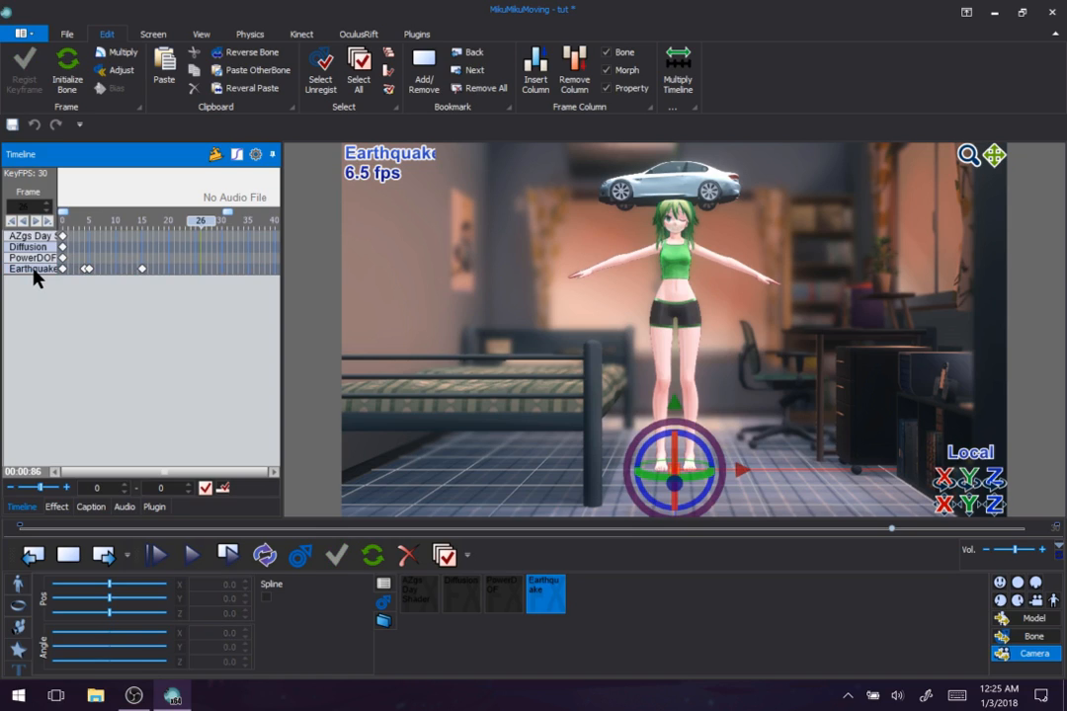
click(32, 270)
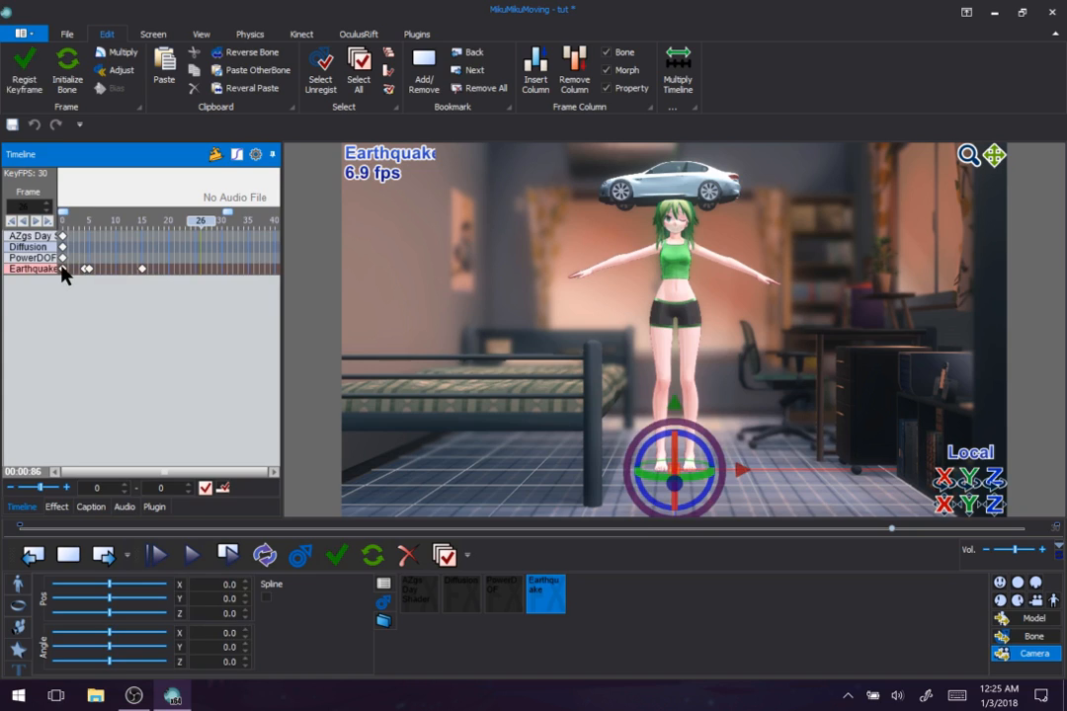
right_click(62, 269)
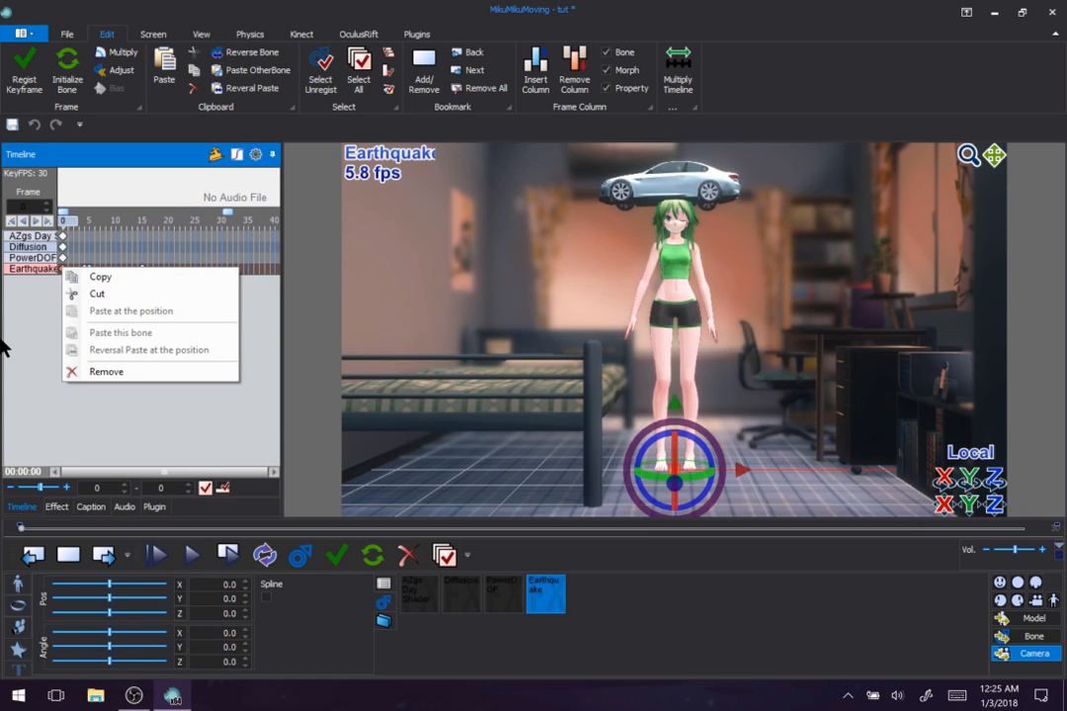
click(3, 296)
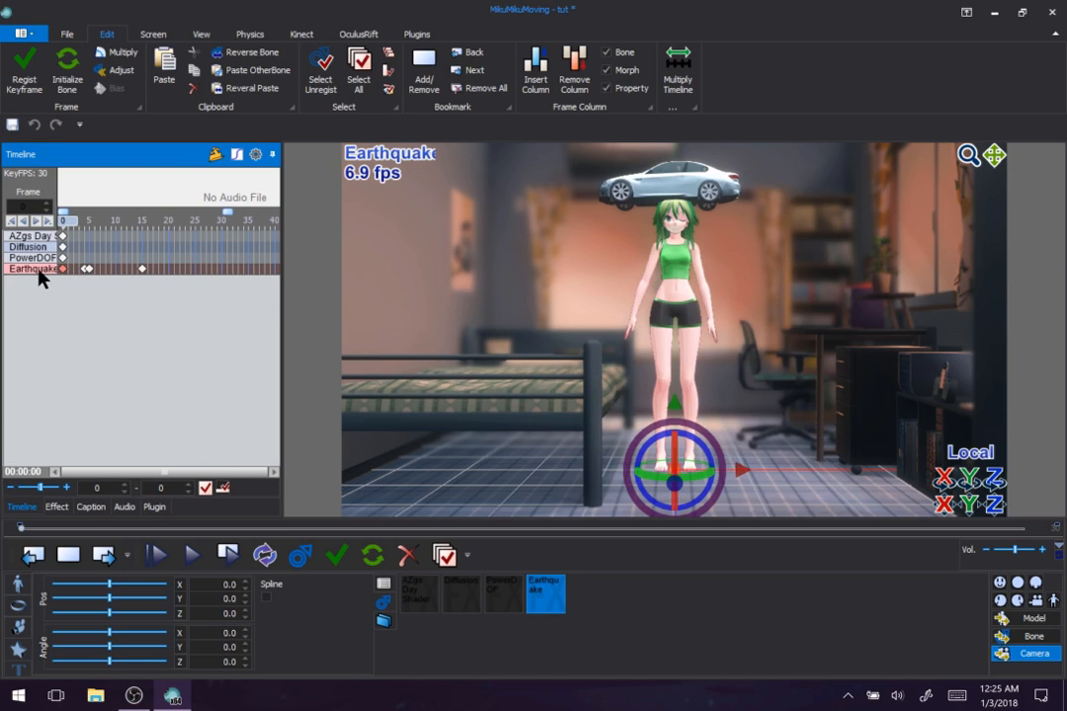
Deselect the Earthquake track and remove one frame column at frame 0
drag(192, 272, 84, 344)
drag(149, 313, 23, 269)
click(153, 303)
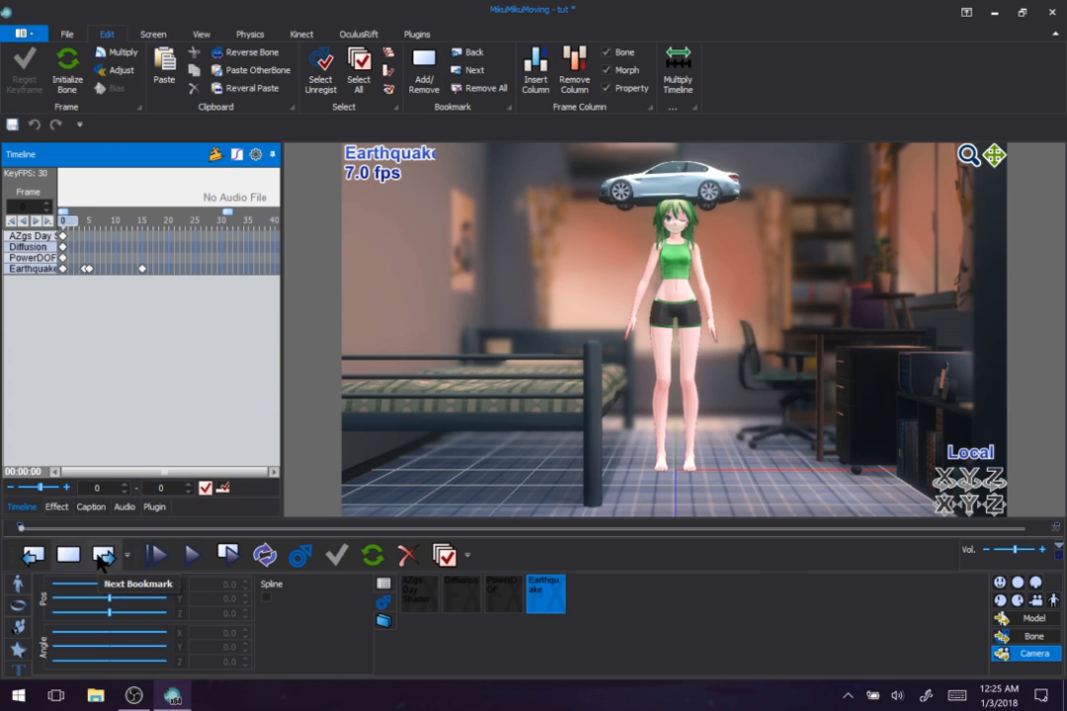
click(572, 71)
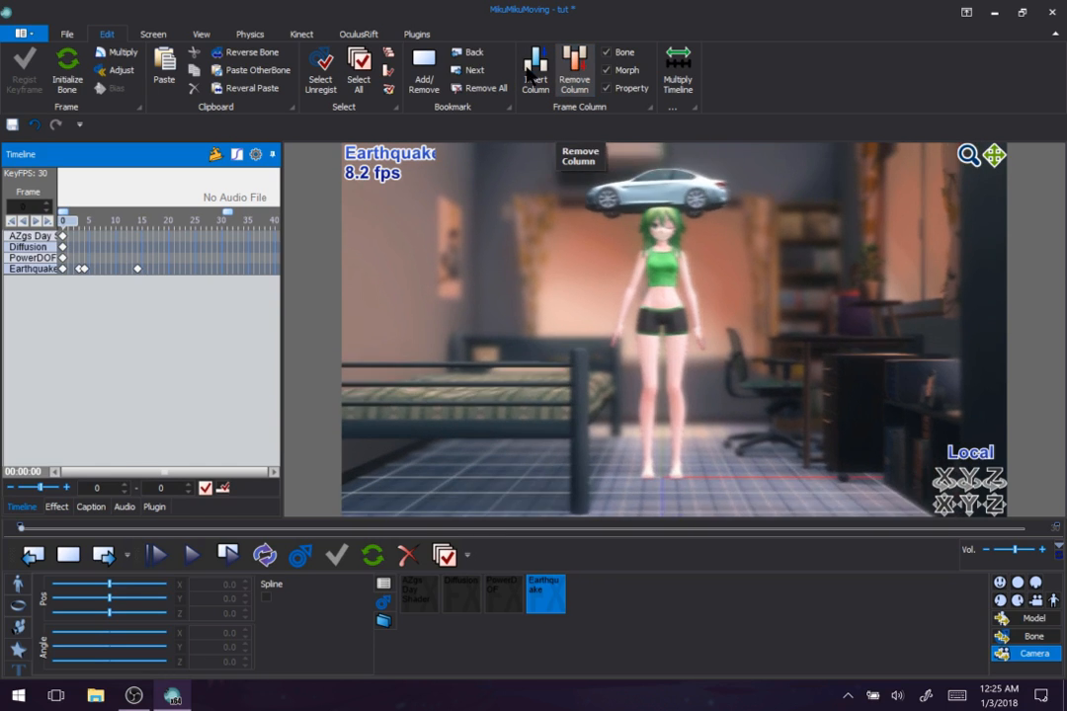
Insert frame columns at frame 0 until the Earthquake effect's adjacent keyframe pair sits at frames 17 and 18
click(532, 75)
click(532, 76)
click(531, 75)
click(532, 75)
click(531, 75)
click(532, 75)
click(531, 75)
click(527, 67)
click(527, 67)
click(526, 68)
click(527, 67)
click(527, 67)
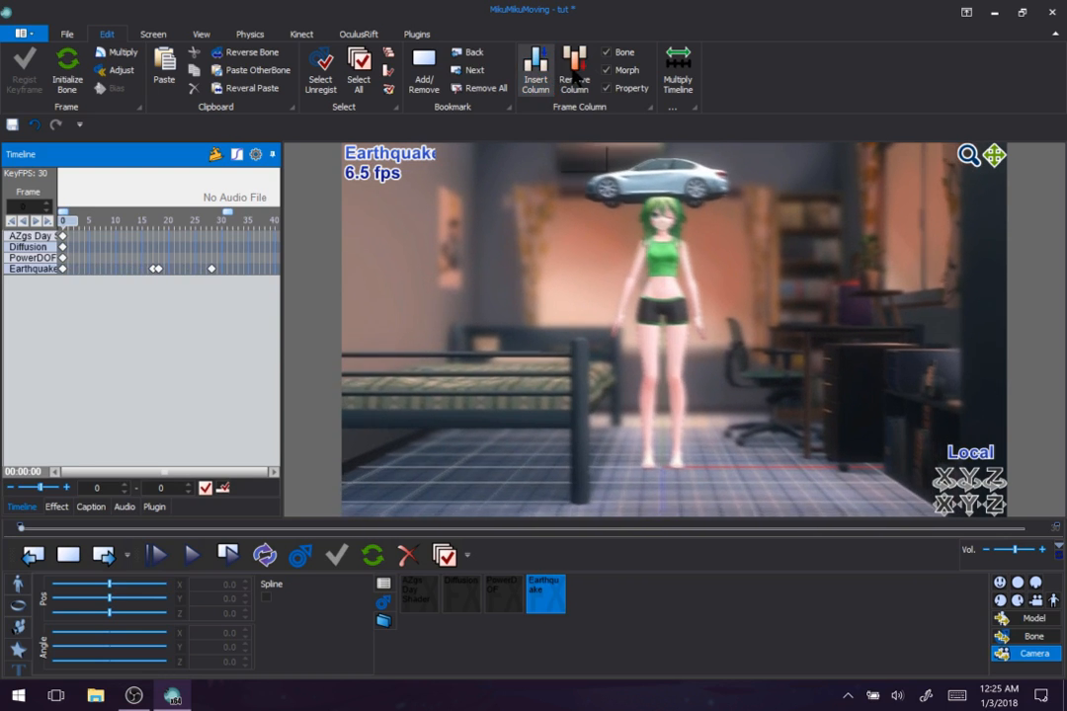
Remove frame columns at frame 0 until the Earthquake effect's adjacent keyframe pair sits at frames 5 and 6
click(574, 75)
click(574, 75)
click(574, 75)
click(574, 76)
click(574, 75)
click(574, 76)
click(574, 75)
click(574, 76)
click(574, 75)
click(574, 75)
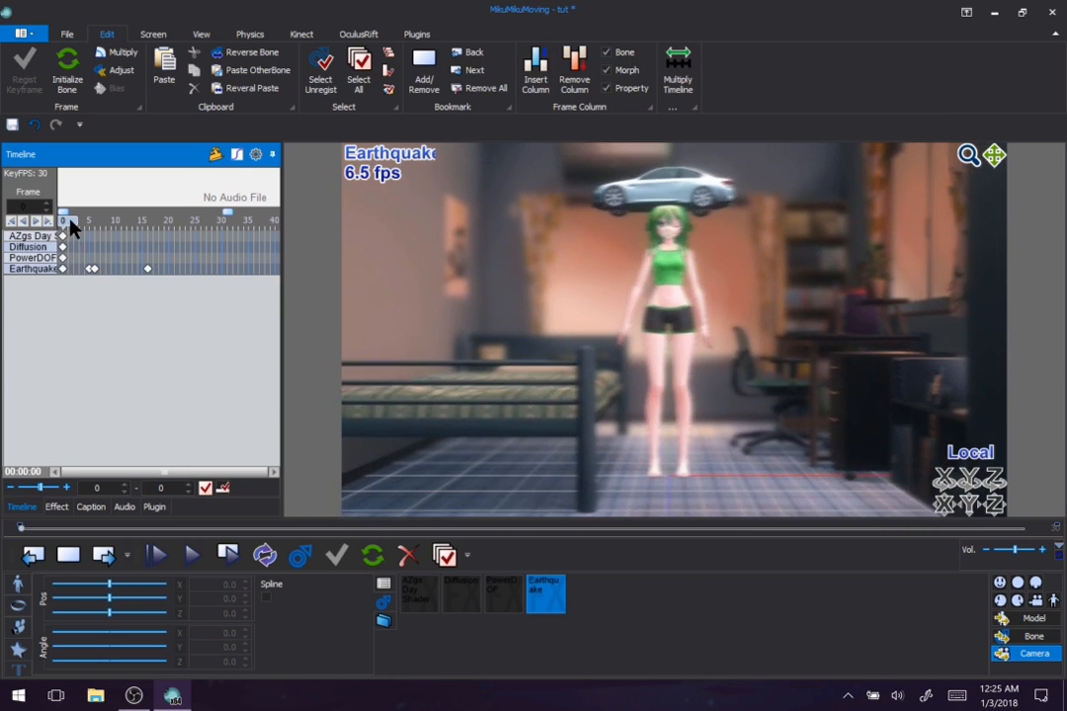
Register an Earthquake keyframe at frame 4 and set its scale to 0
click(83, 230)
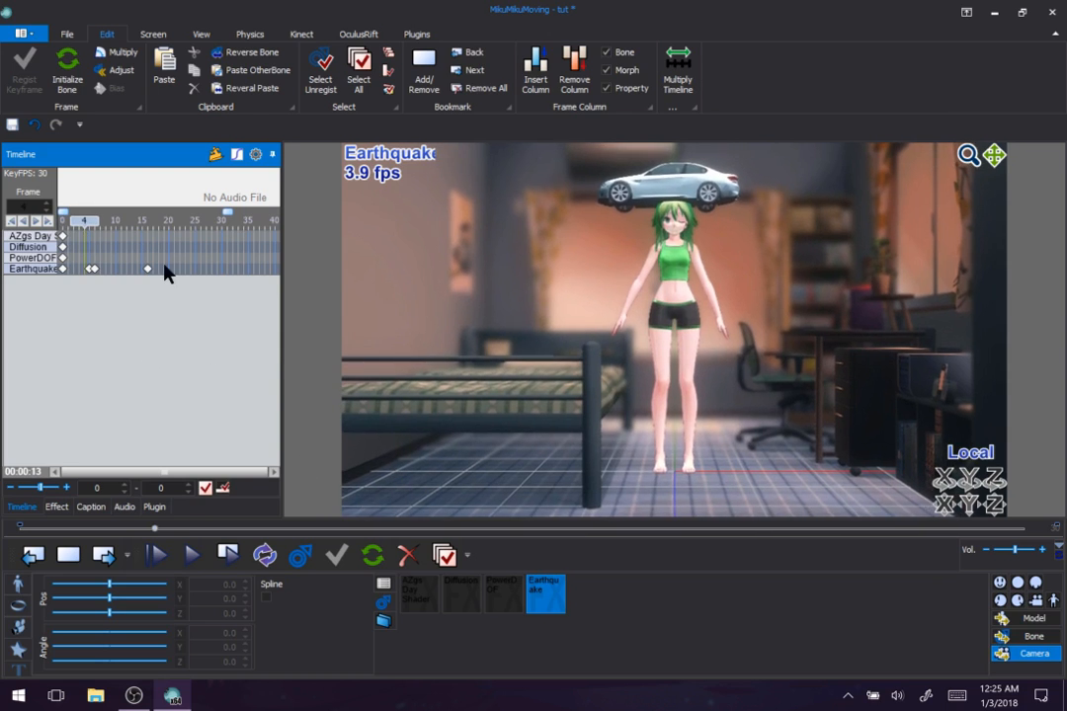
click(89, 270)
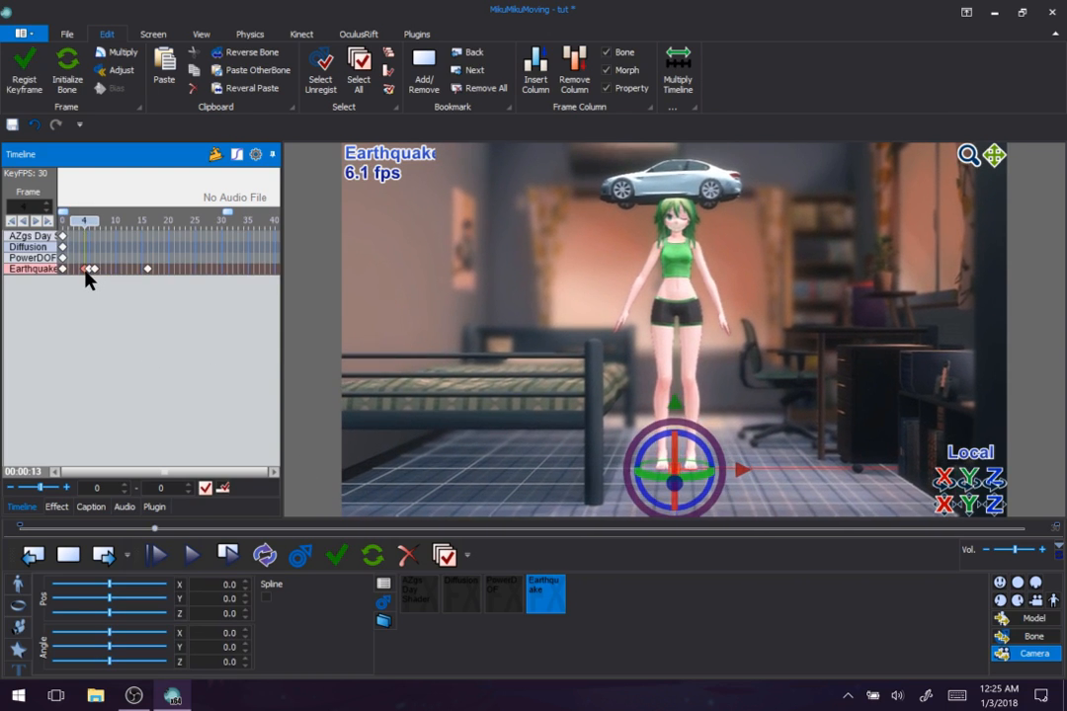
click(383, 585)
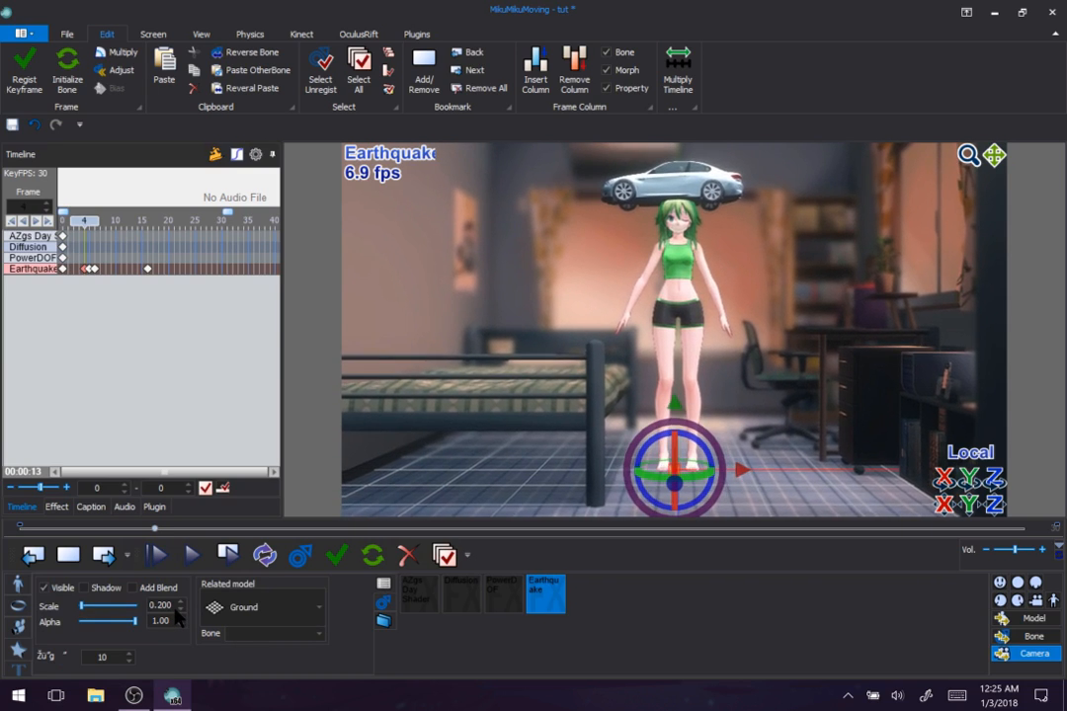
click(181, 610)
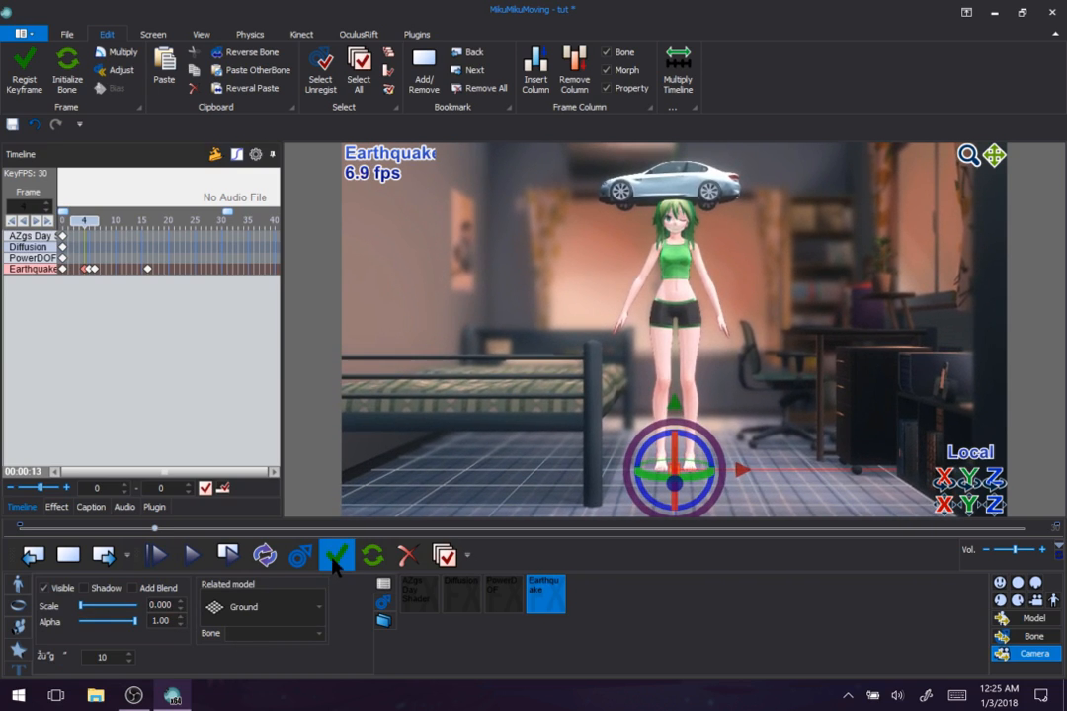
click(333, 560)
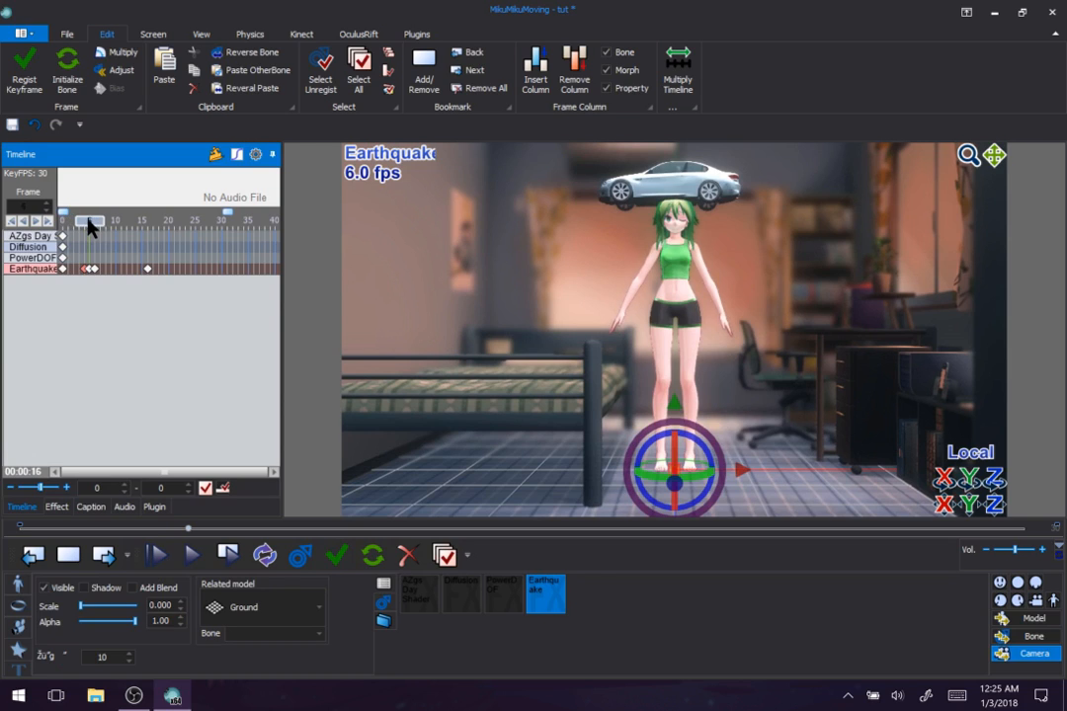
Undo the last Earthquake keyframe registration, set the scale to 0 again at frame 4 and re-register it
key(ctrl+z)
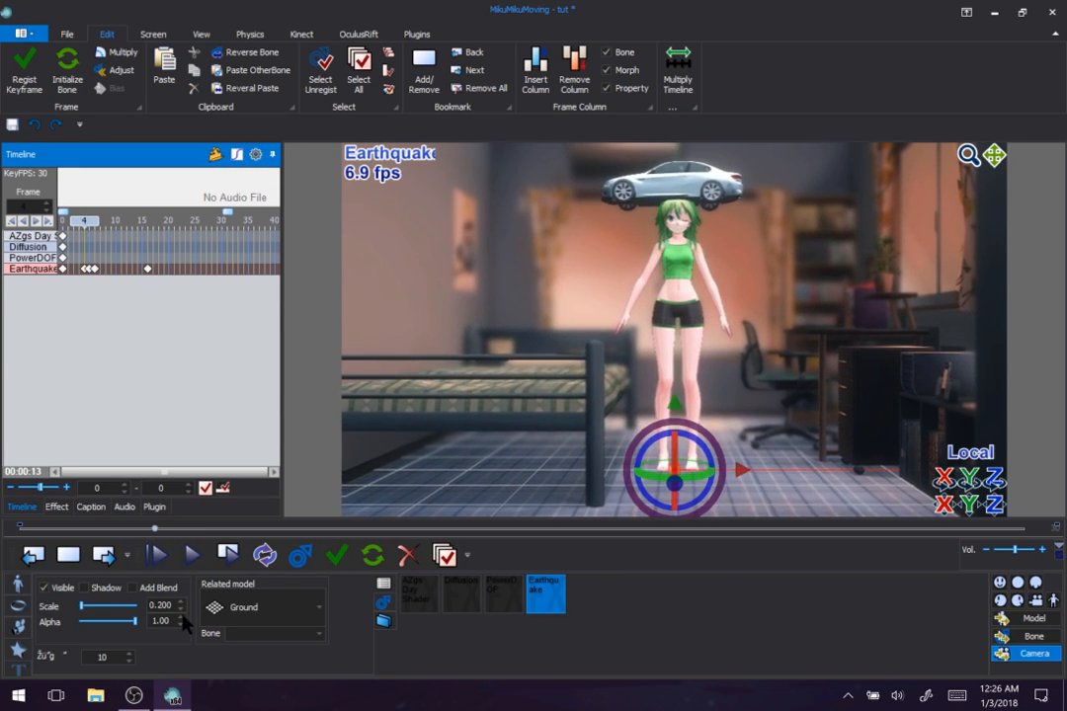
click(181, 610)
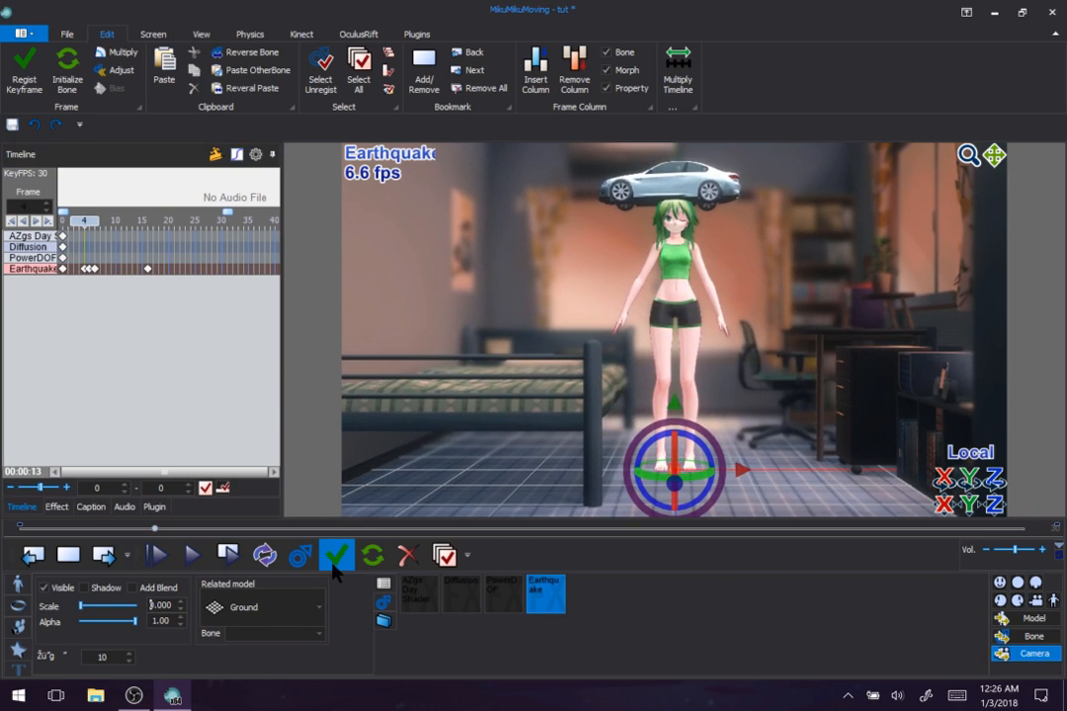
click(336, 560)
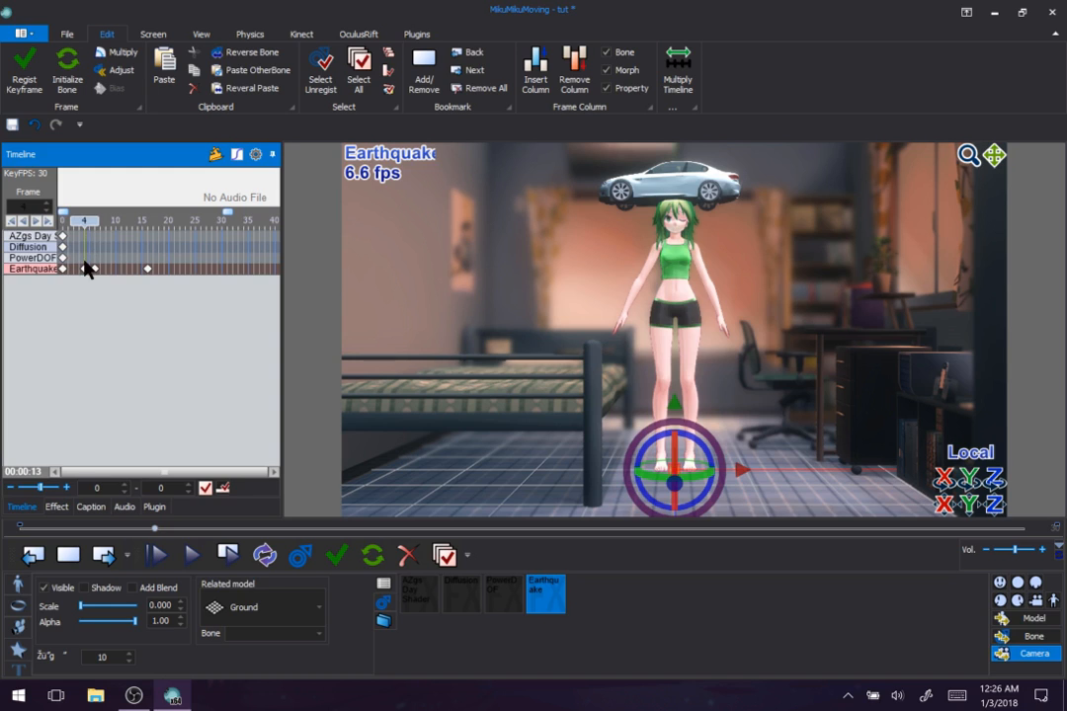
Delete the Earthquake effect's keyframe at frame 4
right_click(84, 266)
click(106, 296)
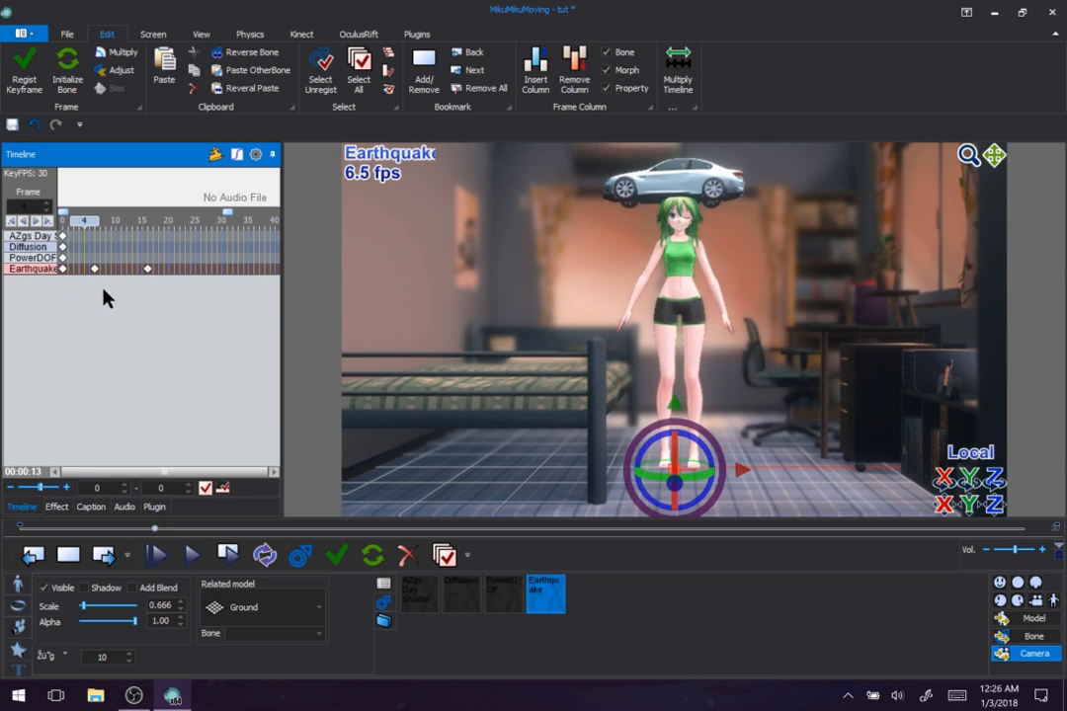
right_click(89, 270)
click(125, 323)
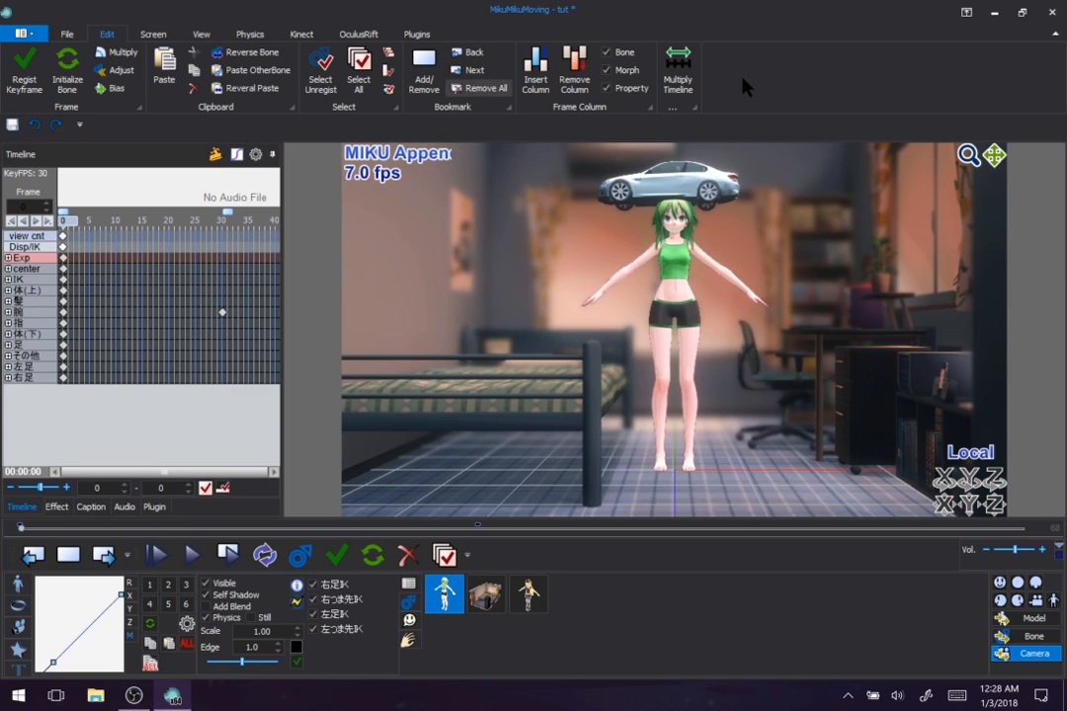
Move the arm bone group's keyframe (腕) from frame 30 to frame 5 and play the animation
click(223, 314)
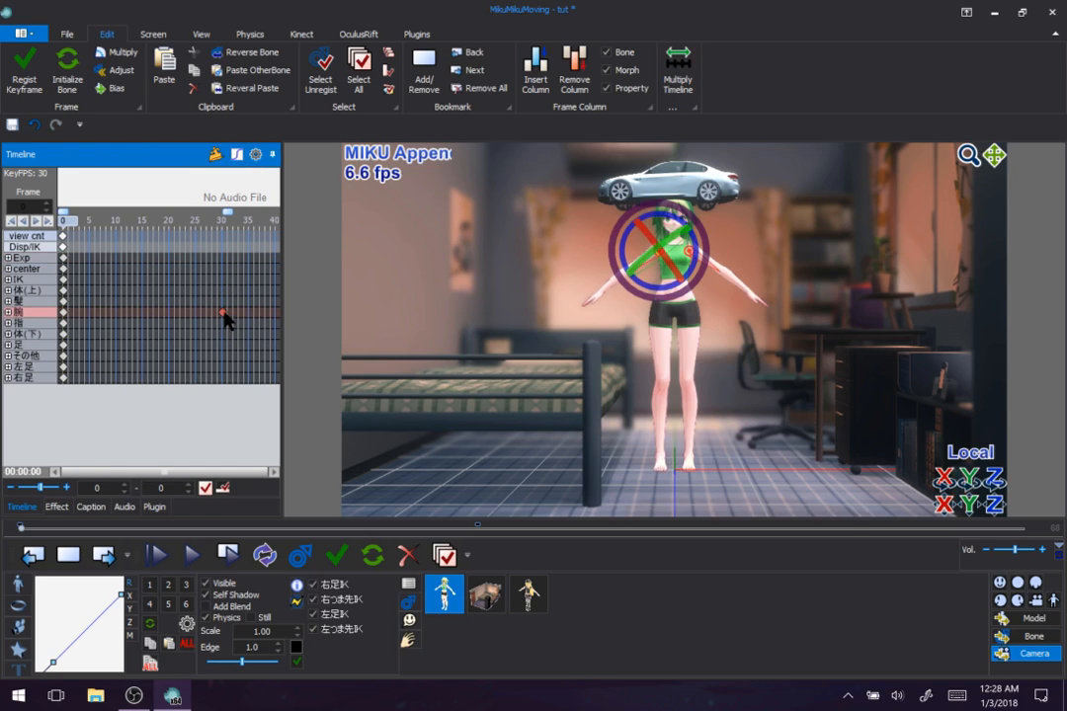
drag(170, 321, 102, 322)
click(228, 559)
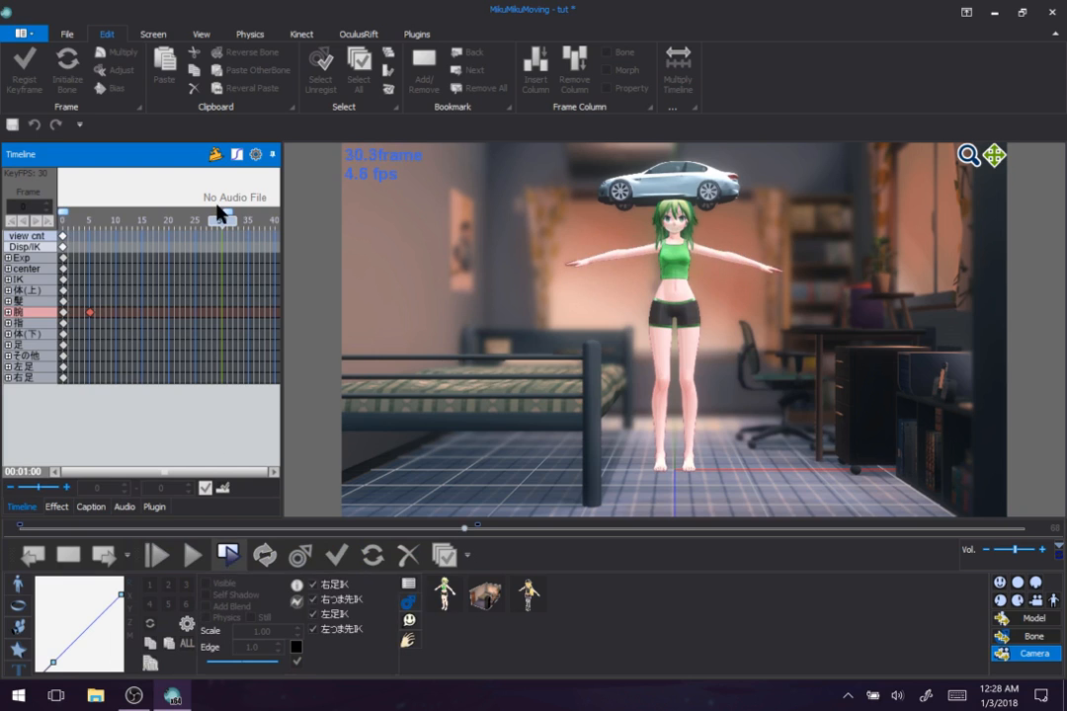
Disable all effects in the scene and play the animation again
click(67, 35)
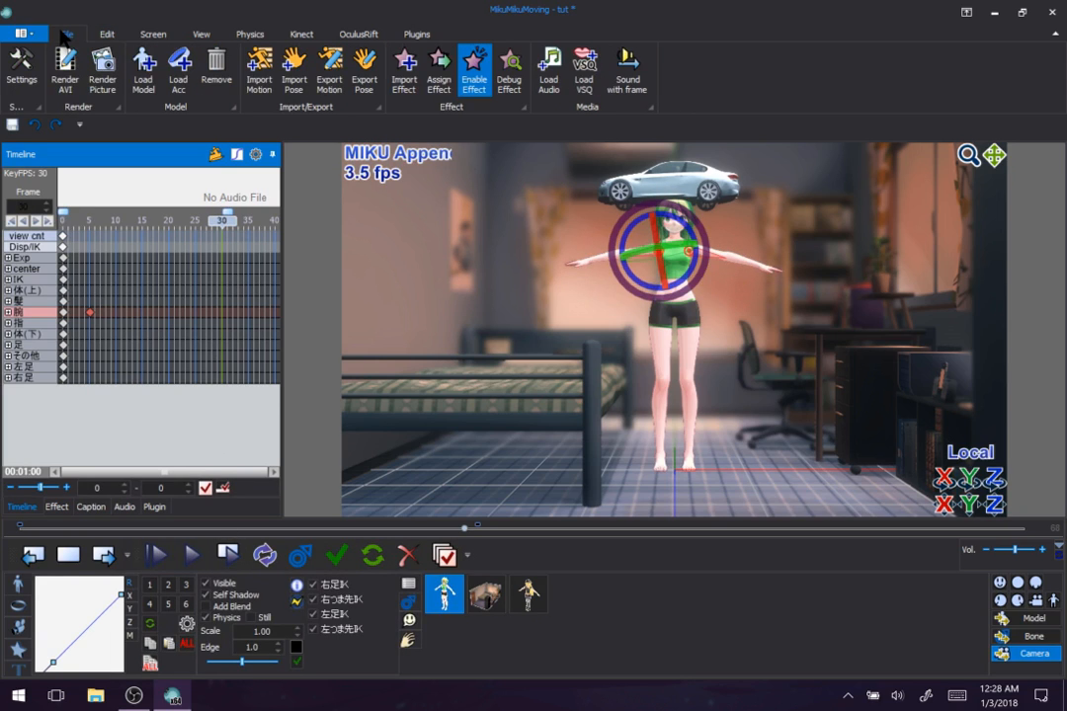
click(470, 74)
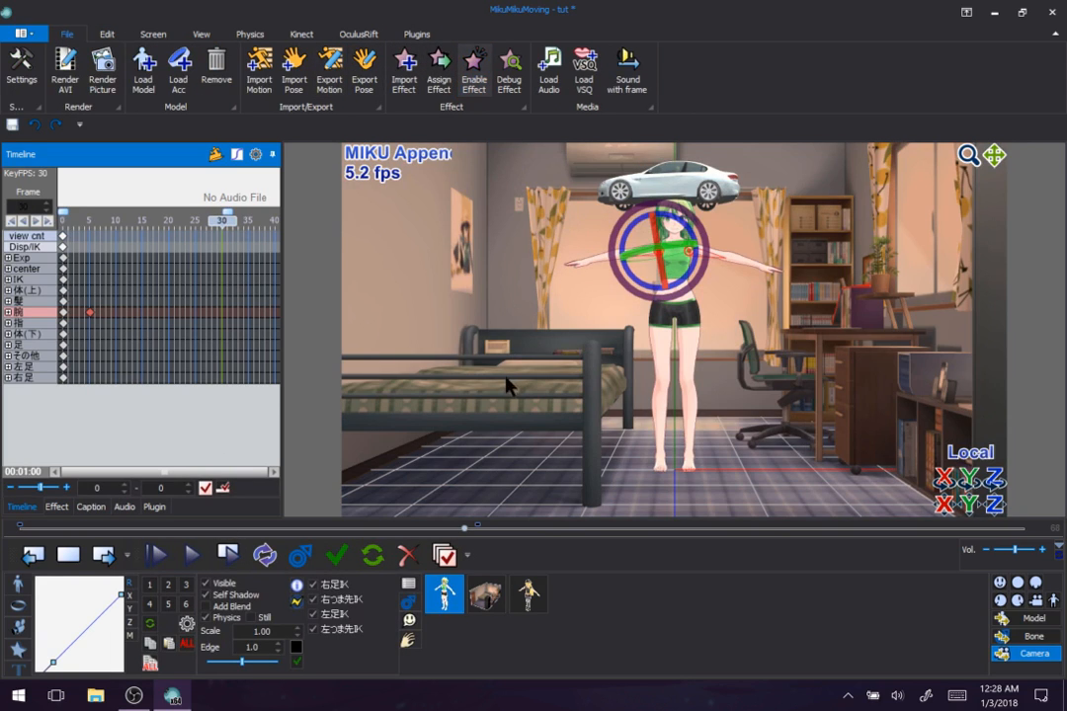
click(237, 568)
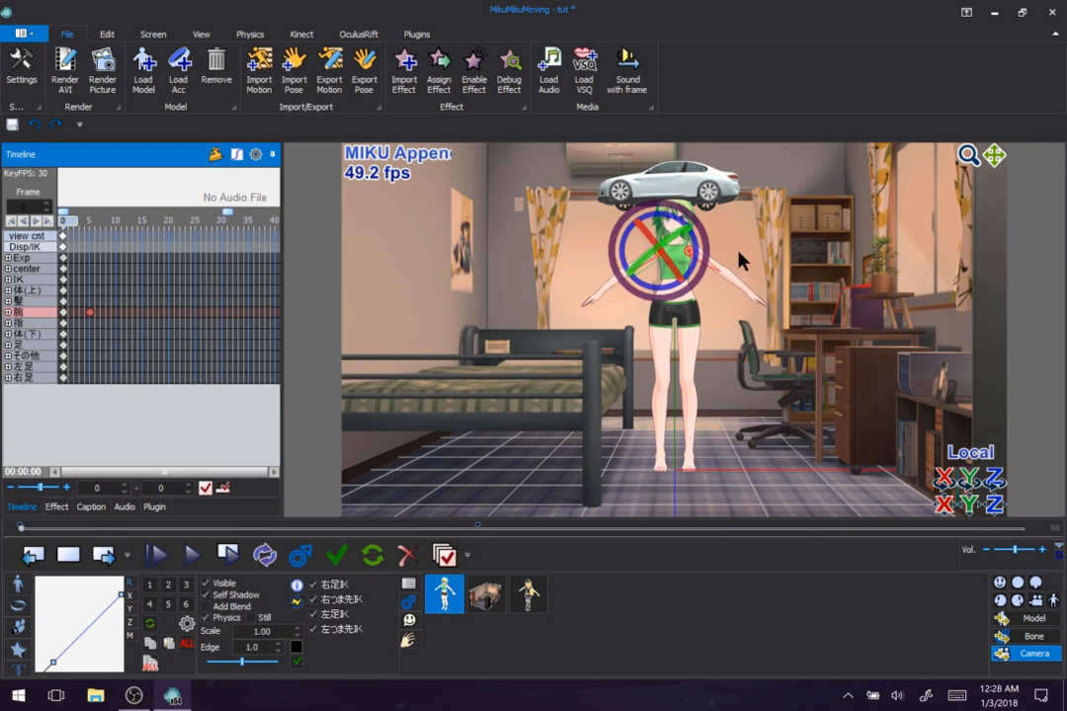
Rotate the raised arm down to the model's side at frame 0, register its keyframe and play the animation
mouse_move(699, 255)
mouse_down()
mouse_move(692, 284)
mouse_move(698, 274)
mouse_up()
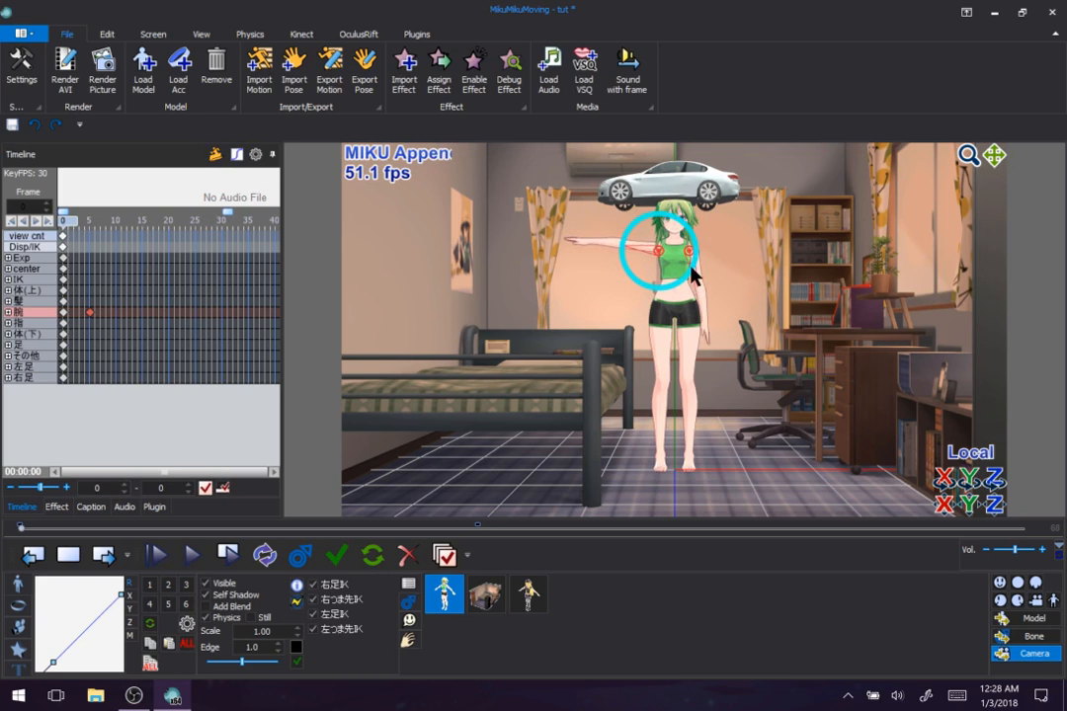
click(339, 557)
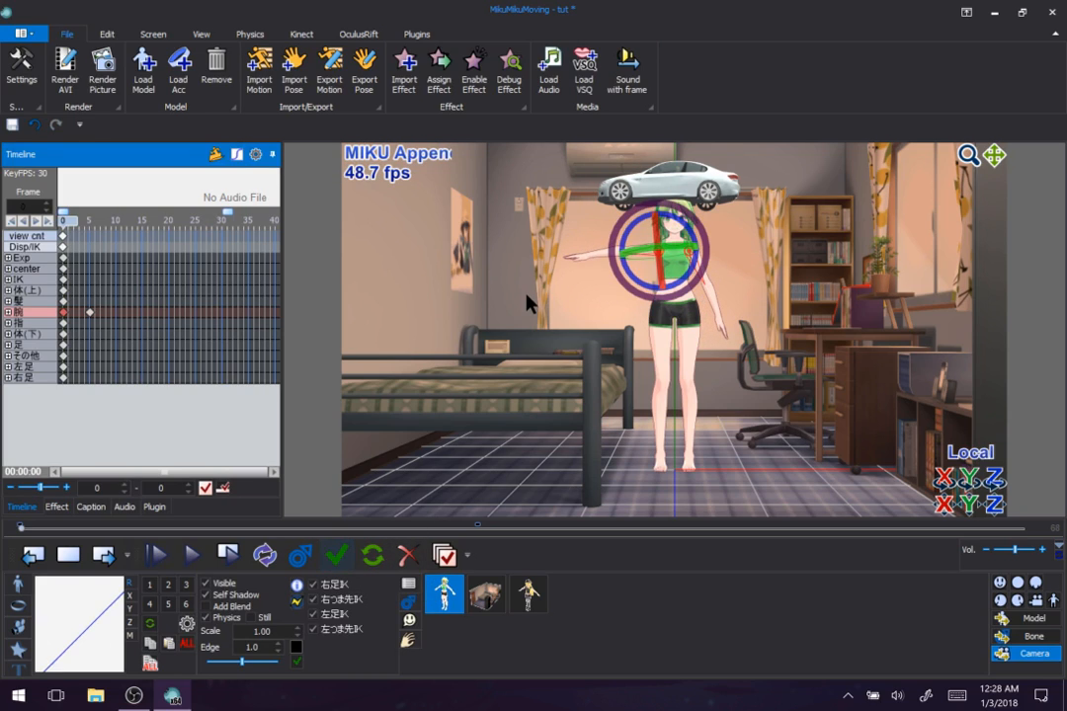
click(664, 258)
drag(681, 287, 710, 265)
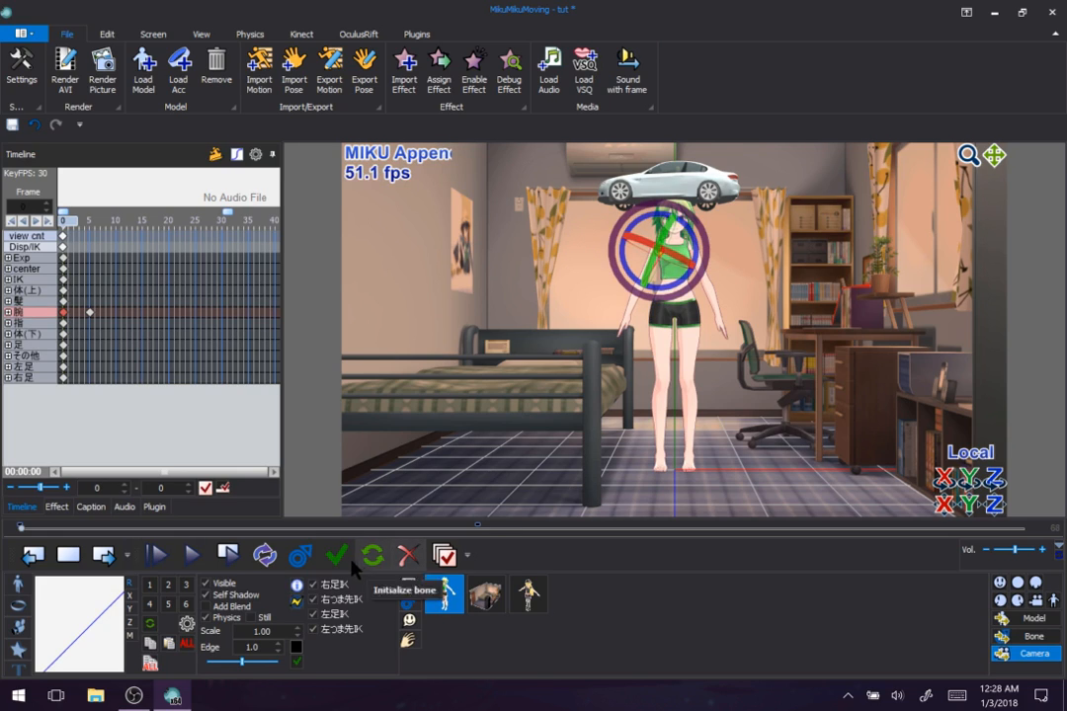
click(228, 555)
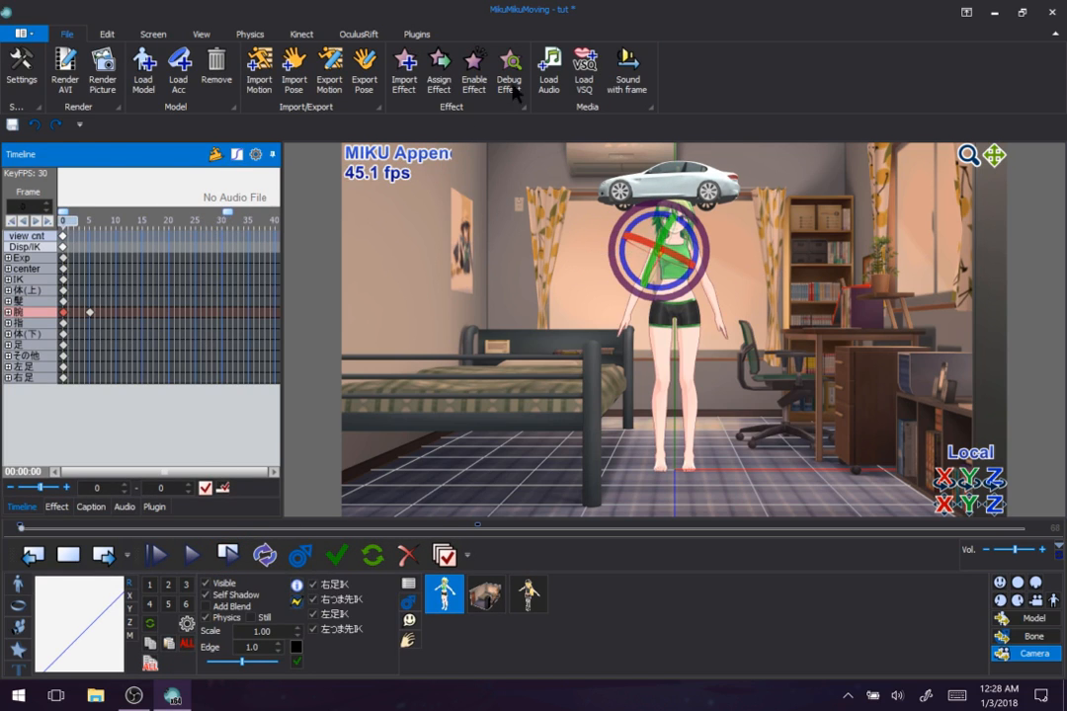
Multiply the timeline by 1.9 over the frame range 0 to 5
click(109, 34)
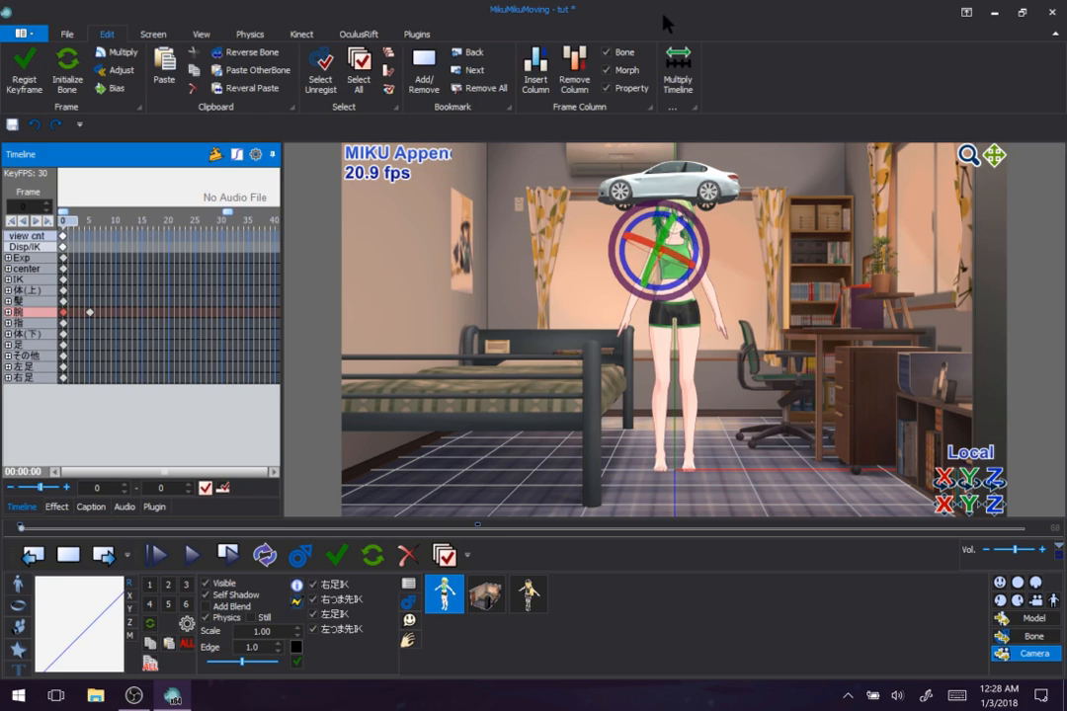
click(678, 71)
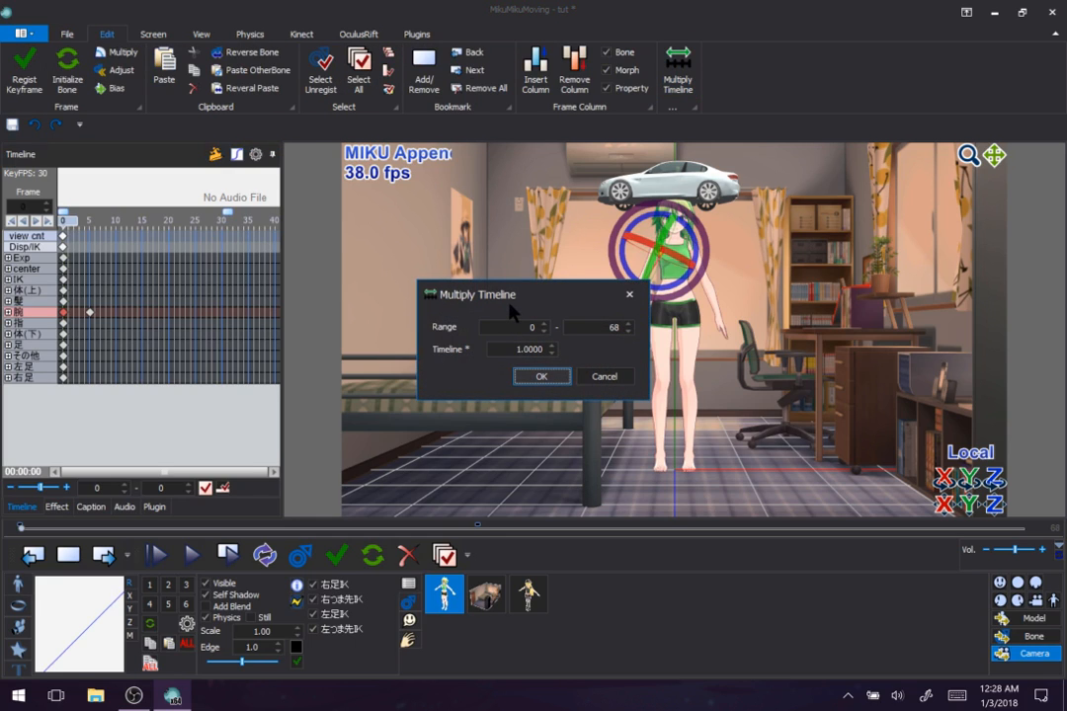
drag(509, 304, 269, 319)
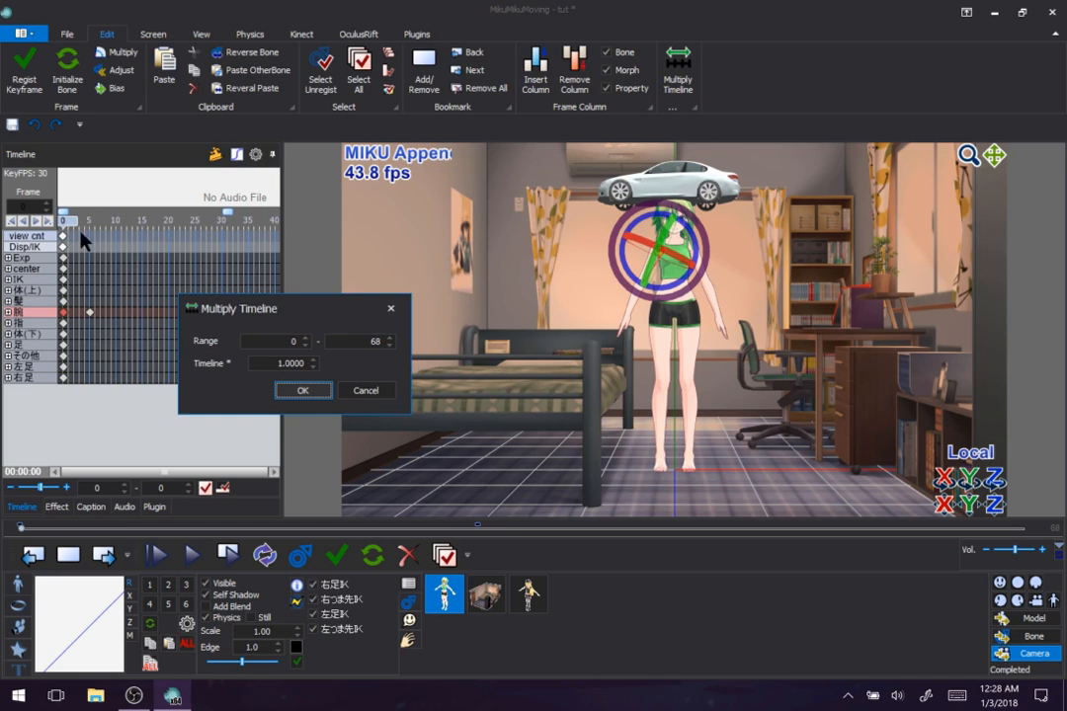
double_click(370, 342)
text(55)
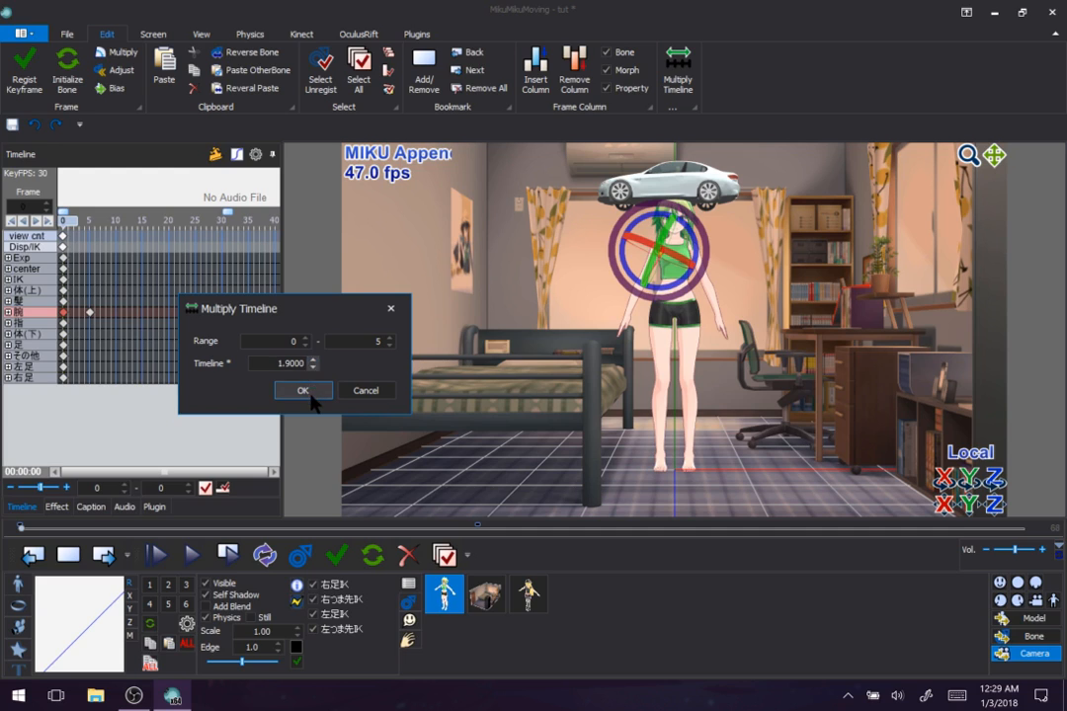
click(310, 394)
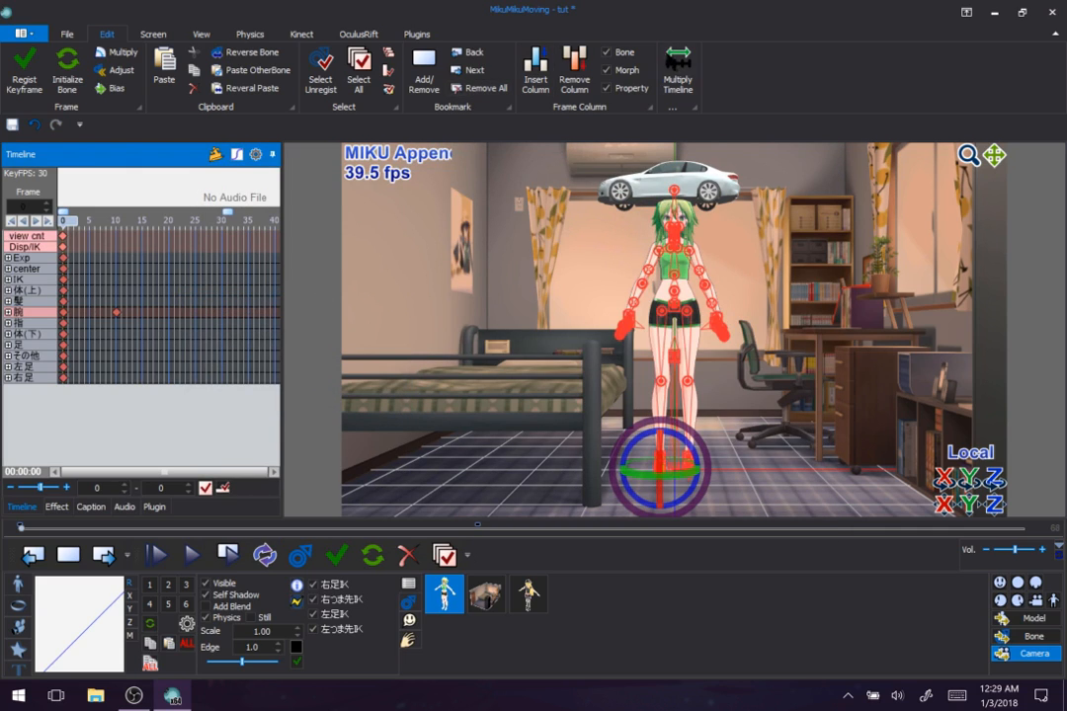
Multiply the timeline by 1.8 over the frame range 0 to 10 and play the animation
click(678, 75)
double_click(599, 328)
text(10)
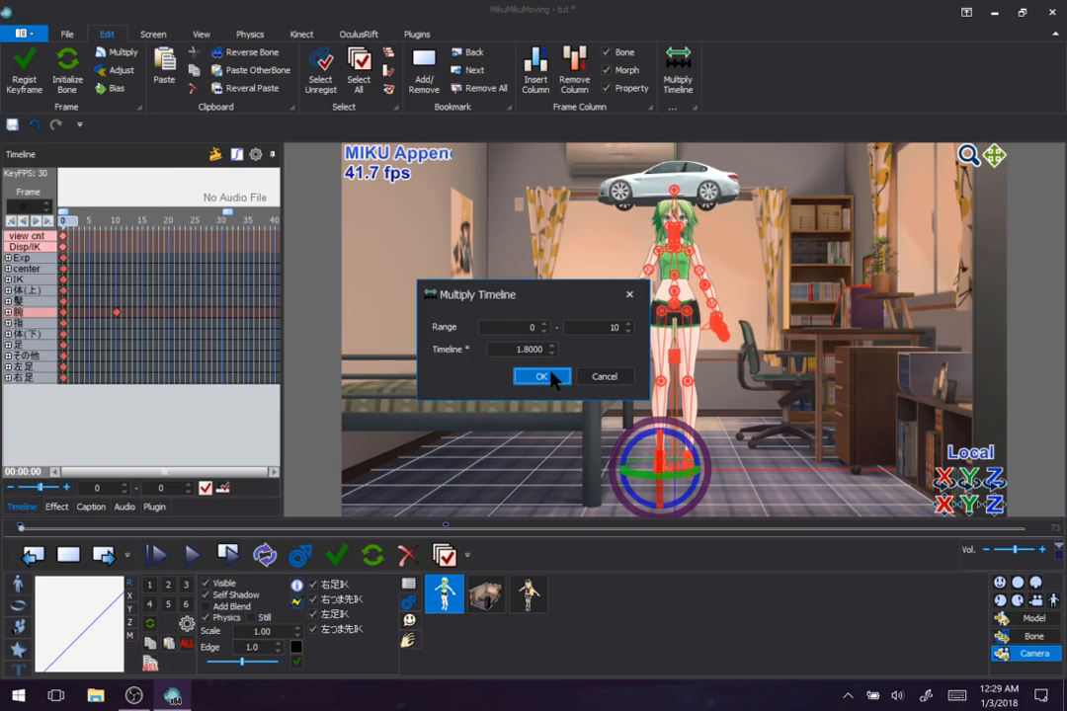
click(545, 377)
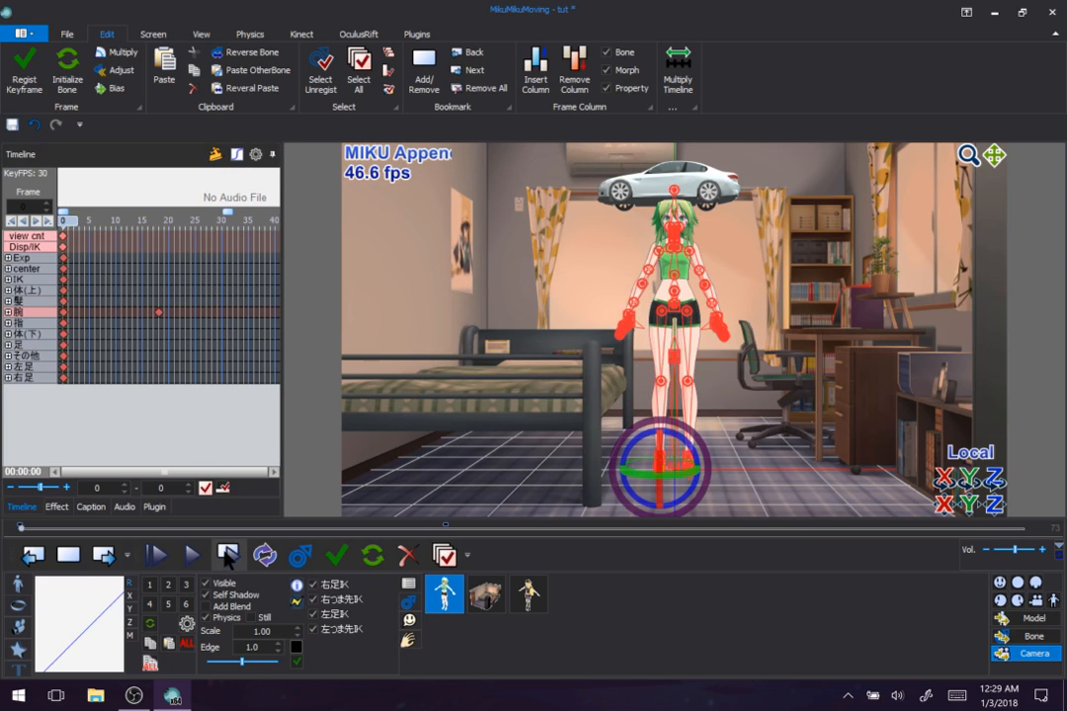
click(227, 557)
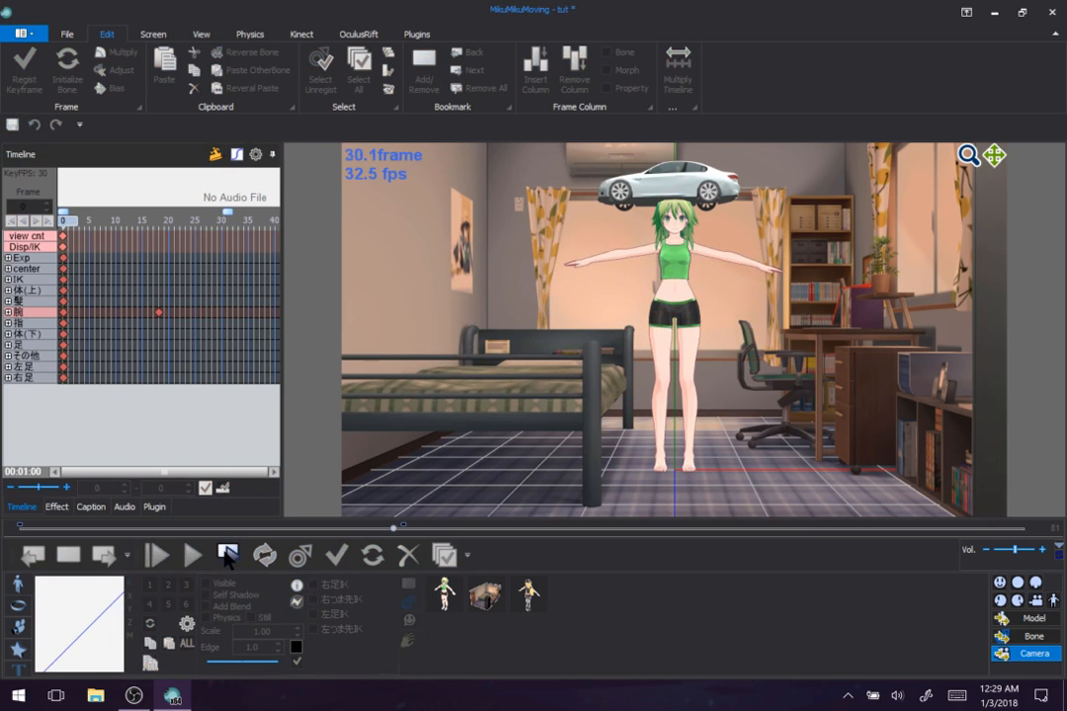
click(227, 556)
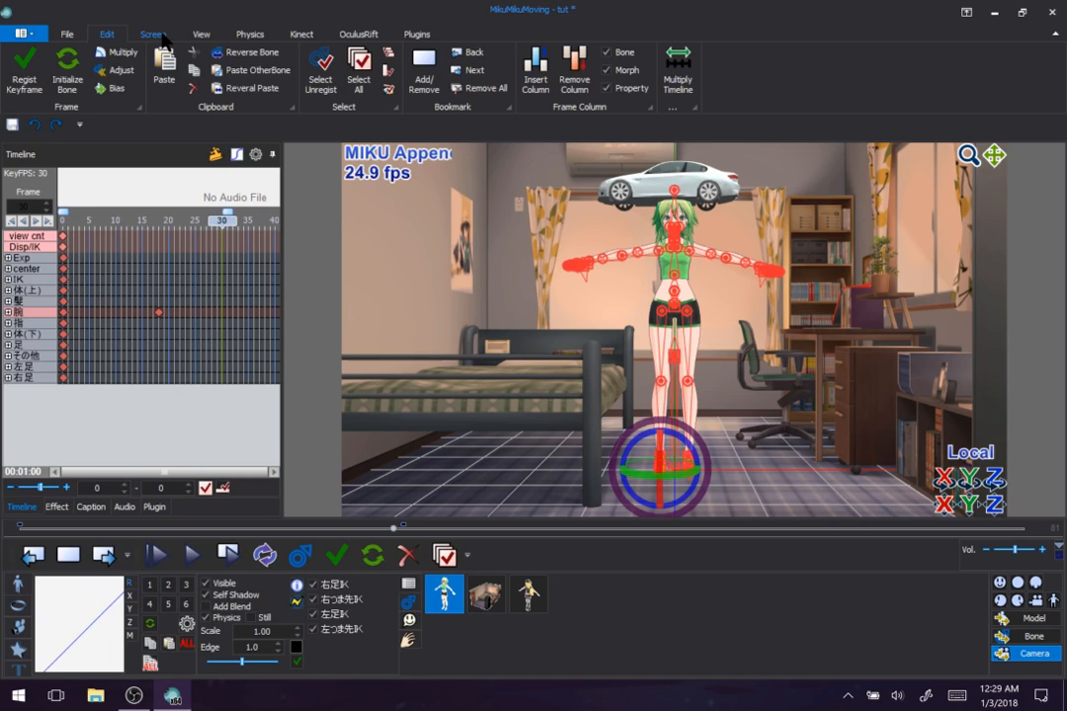
Move only the arm bone group's second keyframe (腕) to frame 29
click(174, 278)
drag(174, 279, 216, 316)
click(110, 331)
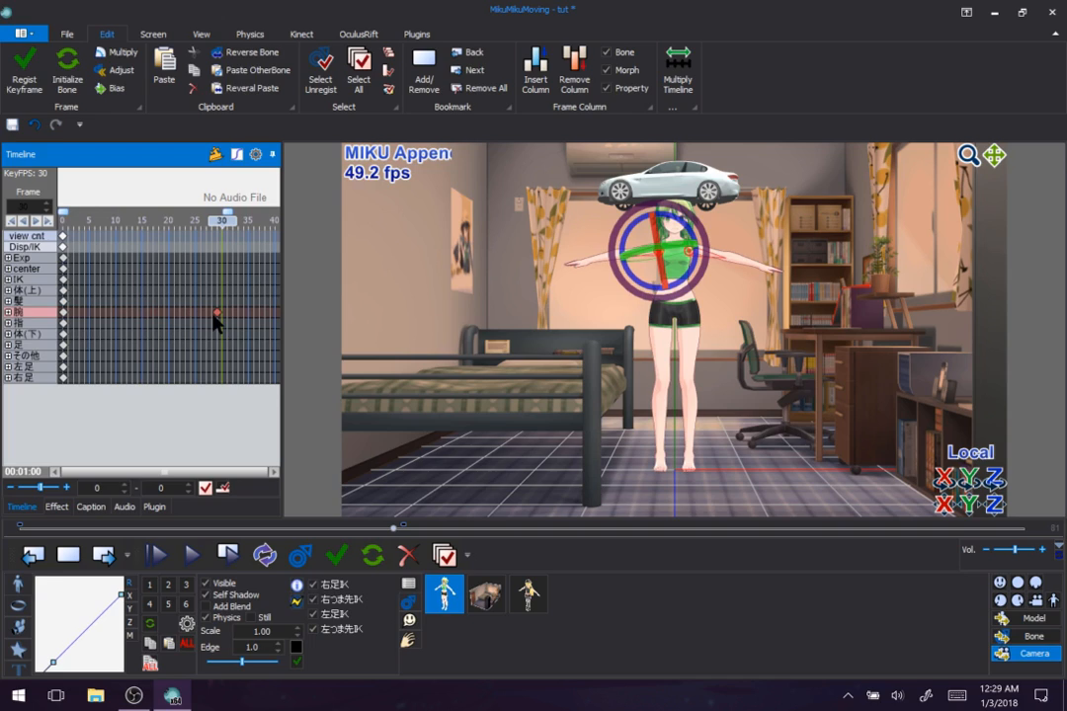
Look over the program settings and the Screen Property options, closing both without changes
click(153, 36)
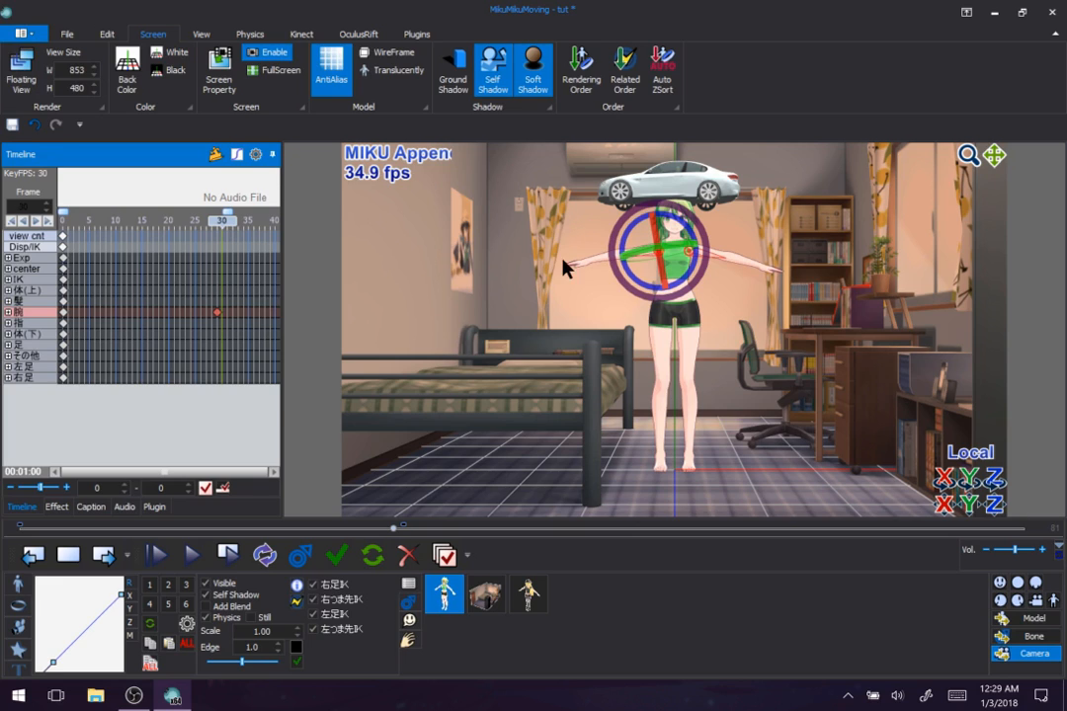
click(65, 34)
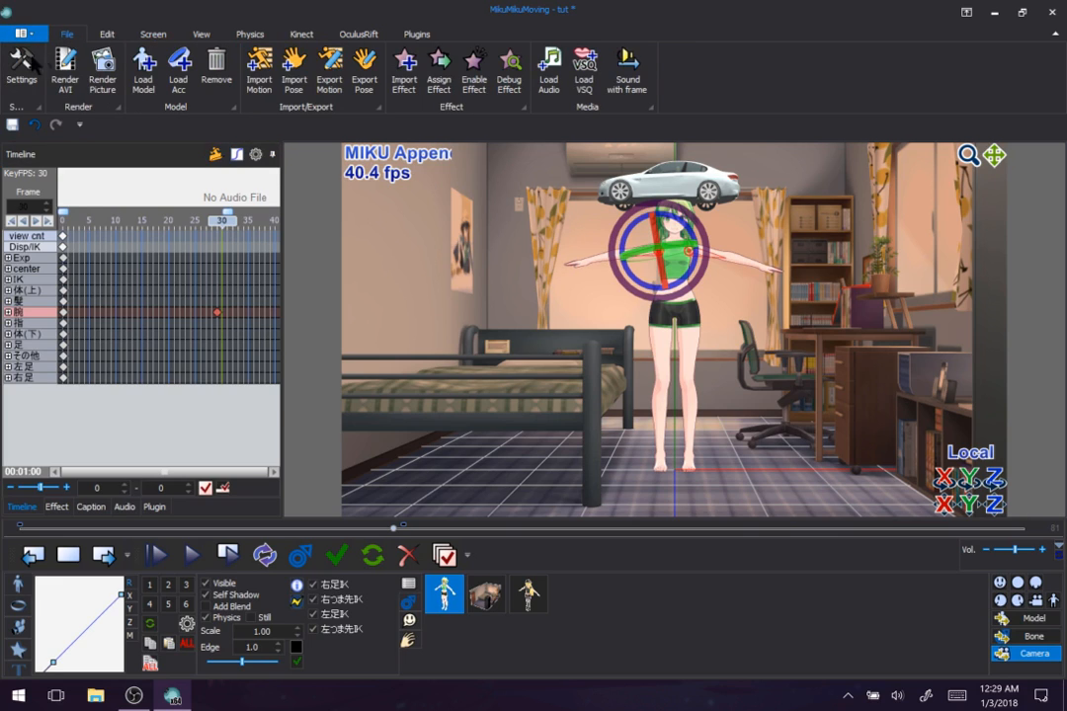
click(19, 69)
click(655, 184)
click(148, 36)
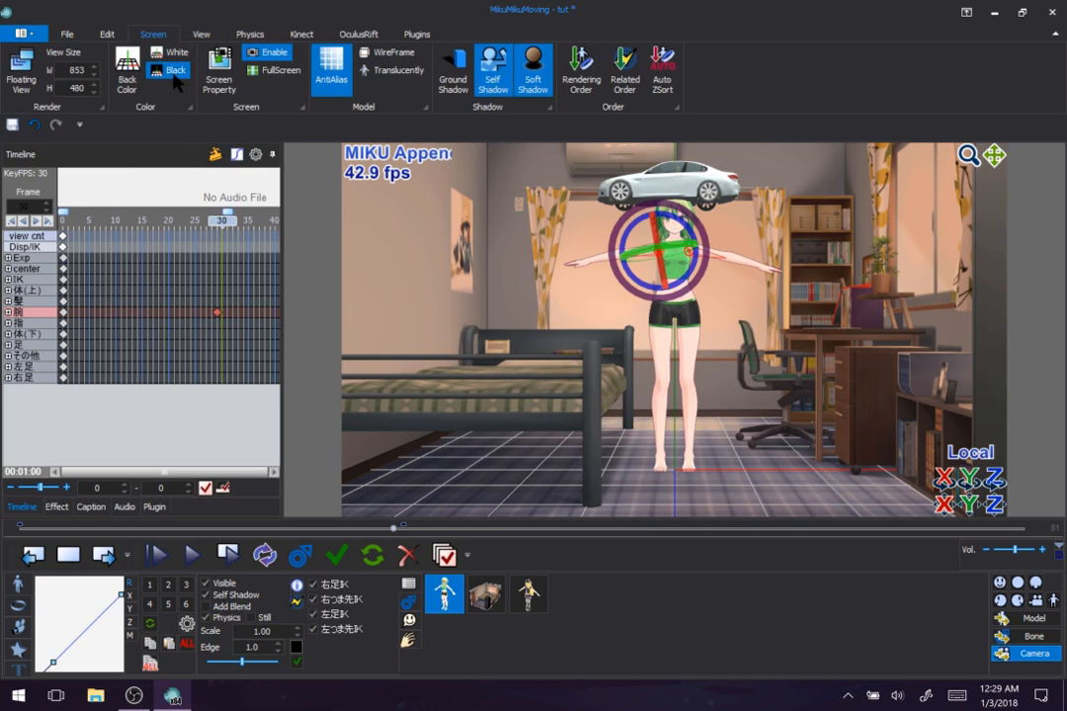
click(208, 64)
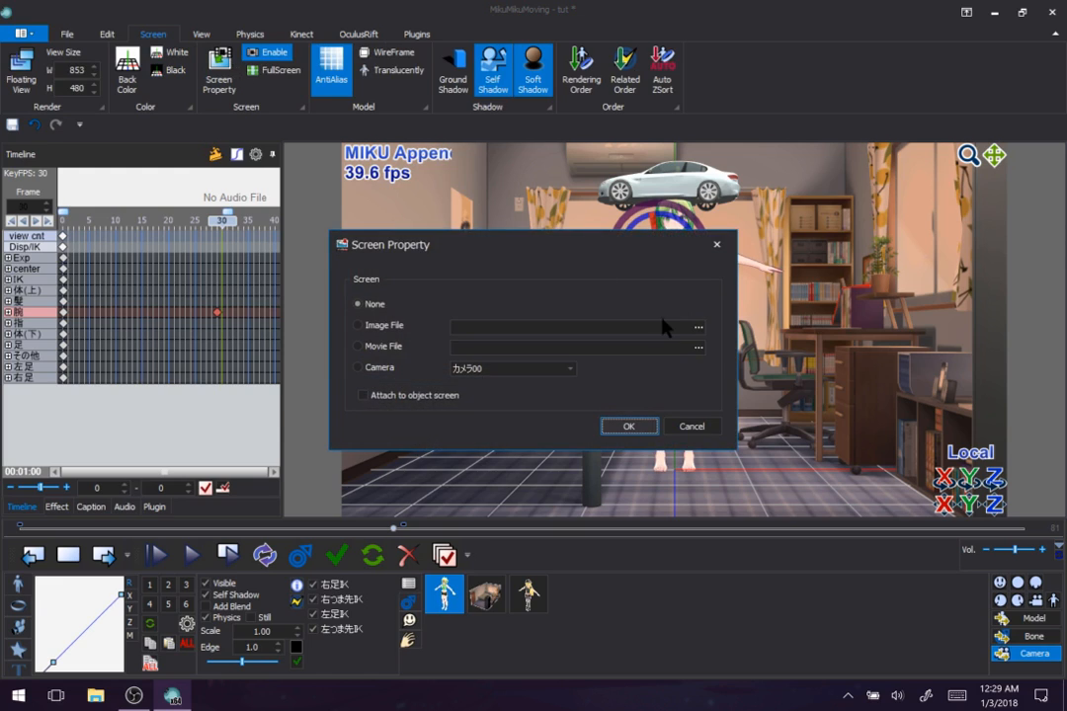
click(716, 244)
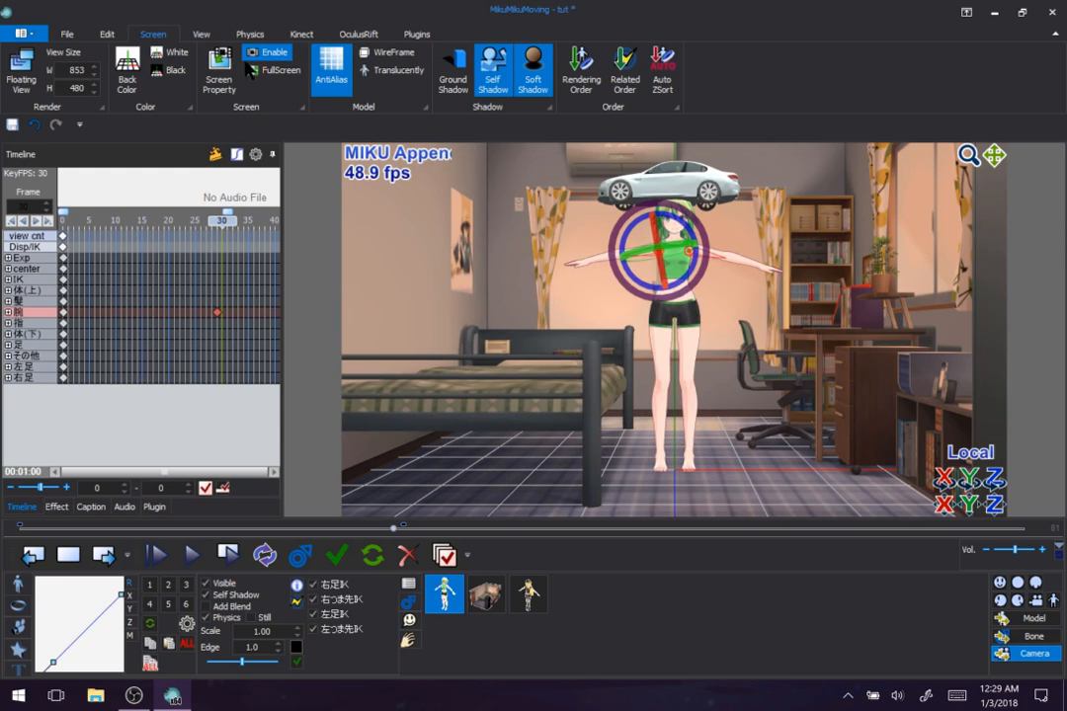
Preview the scene in full screen and return to the normal window
click(268, 54)
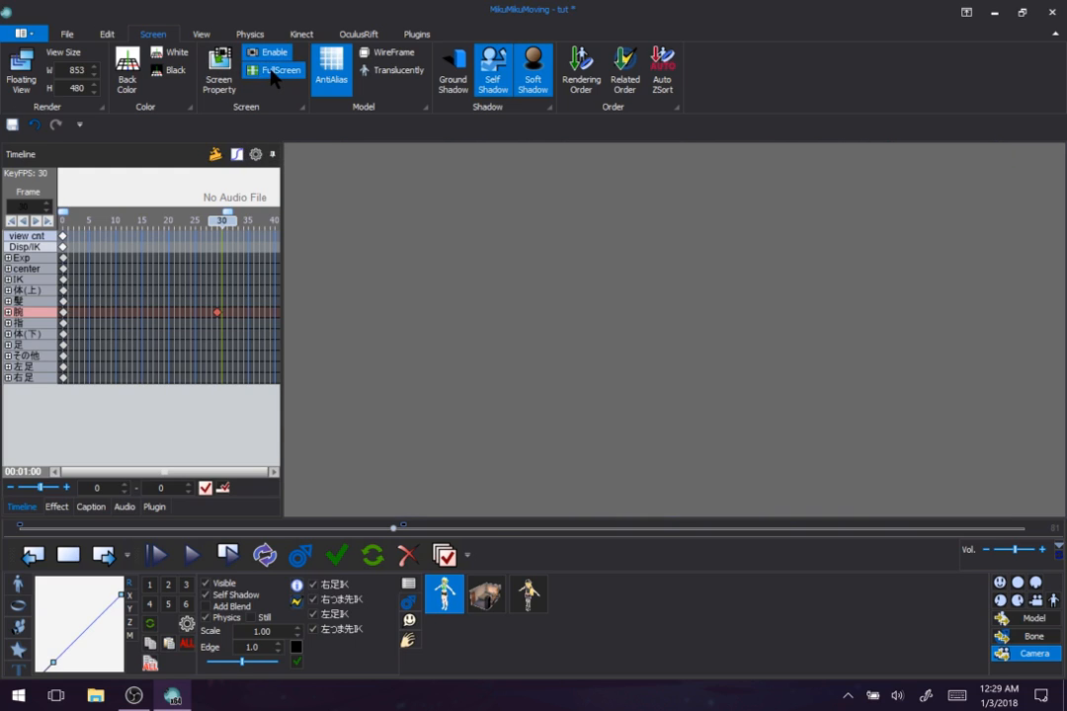
click(274, 72)
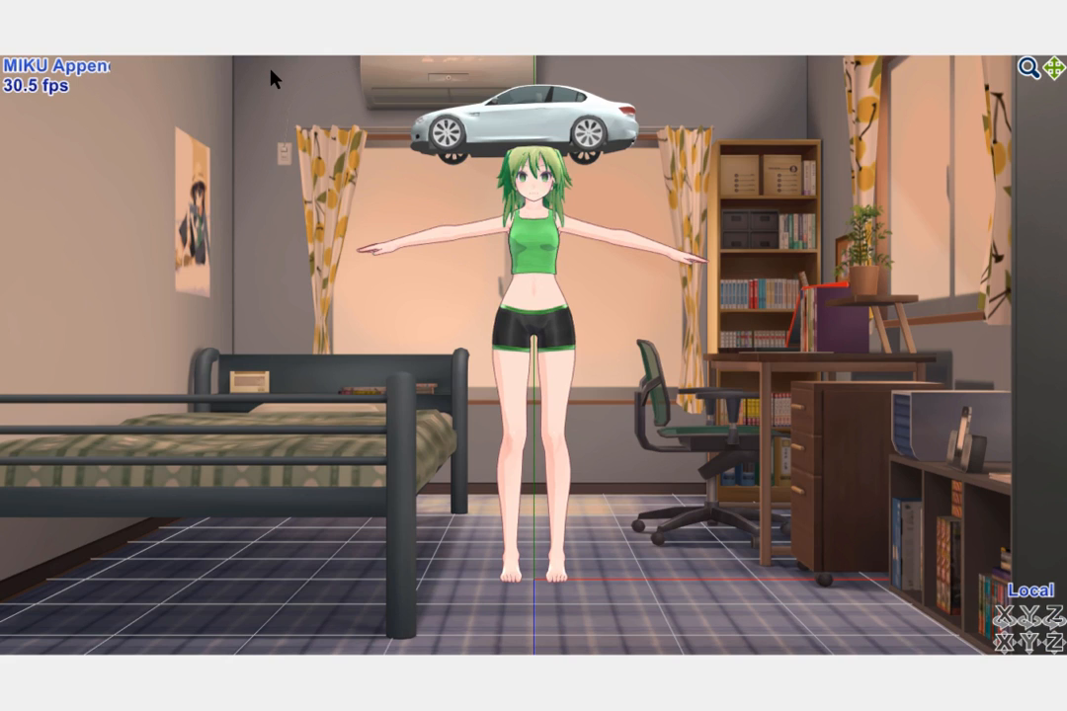
key(Escape)
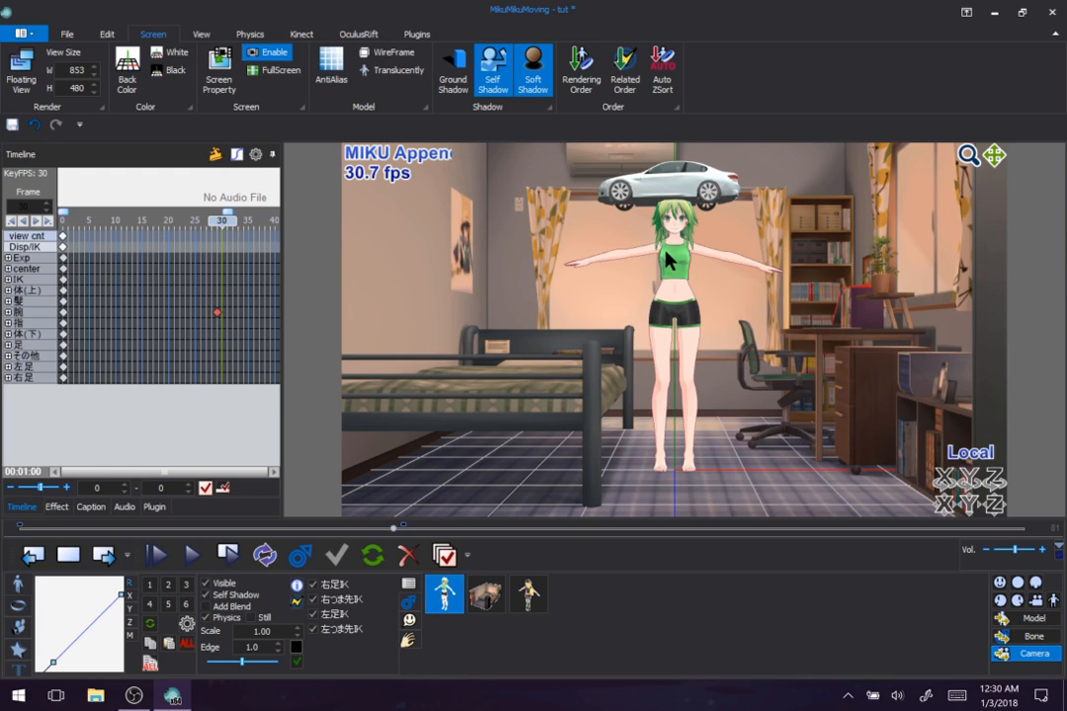
Examine the model's outlines up close with AntiAlias off and compare them by toggling AntiAlias on and back off
scroll(667, 260, up, 5)
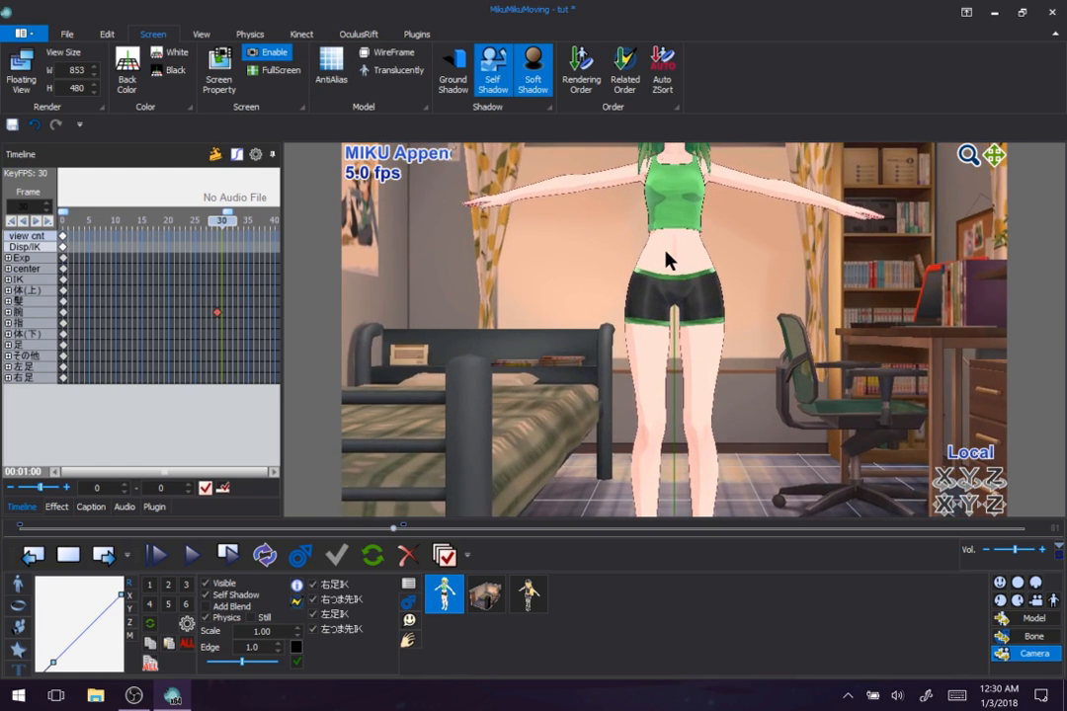
scroll(667, 260, up, 2)
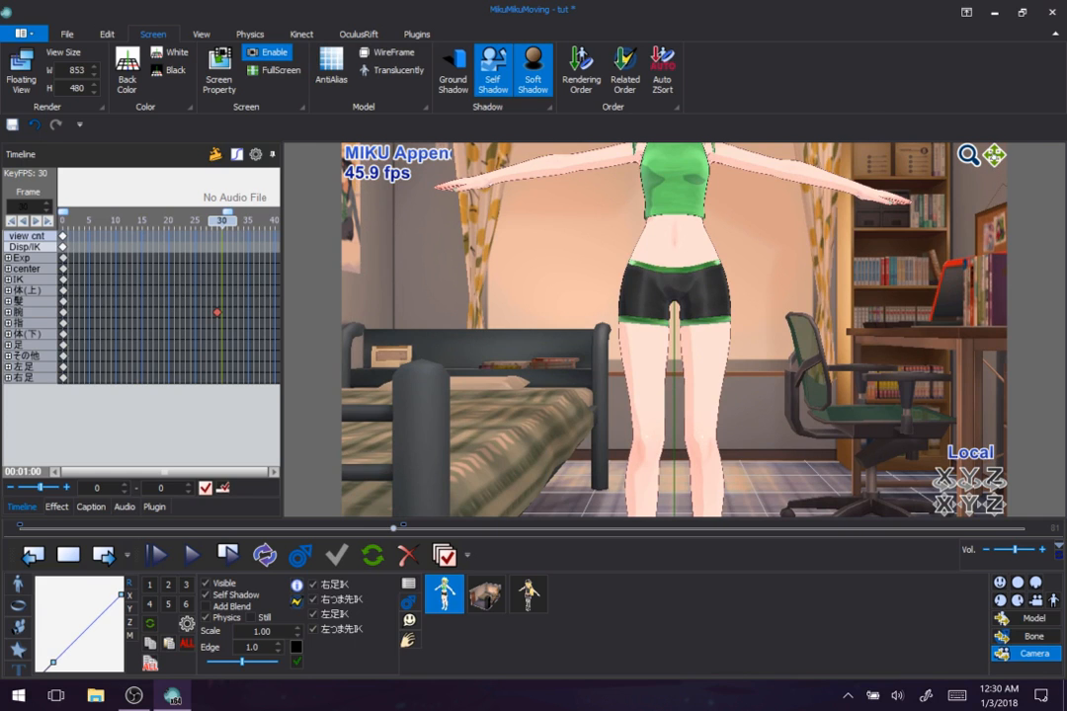
scroll(623, 357, down, 3)
middle_drag(622, 267, 623, 357)
scroll(623, 357, up, 4)
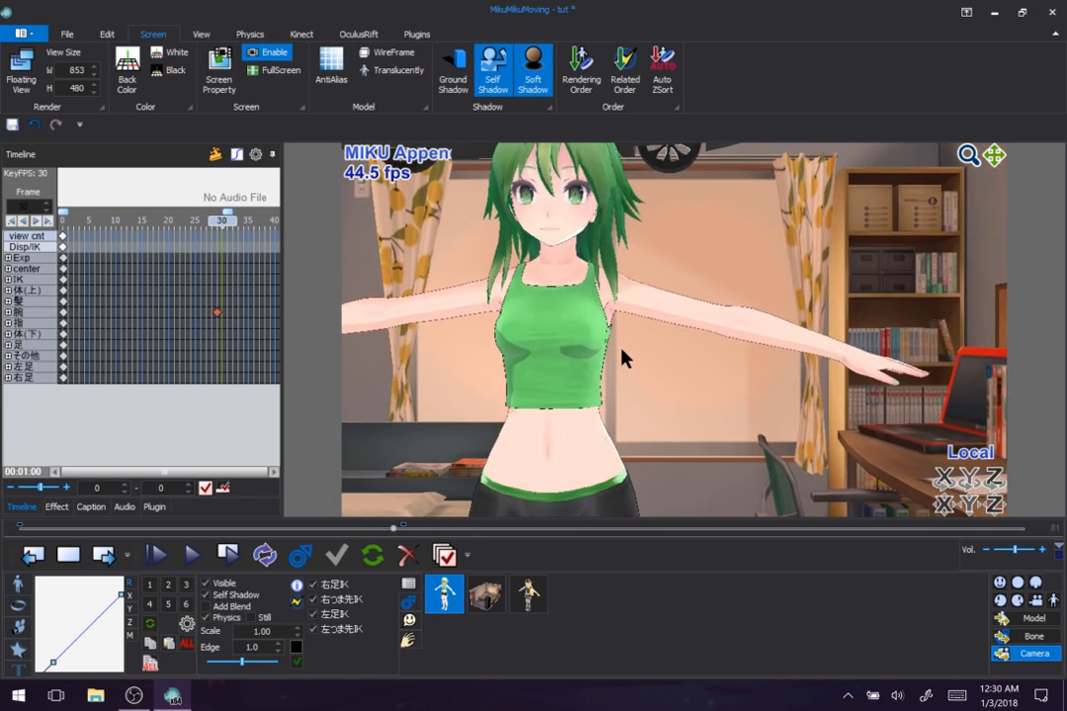
scroll(621, 357, up, 5)
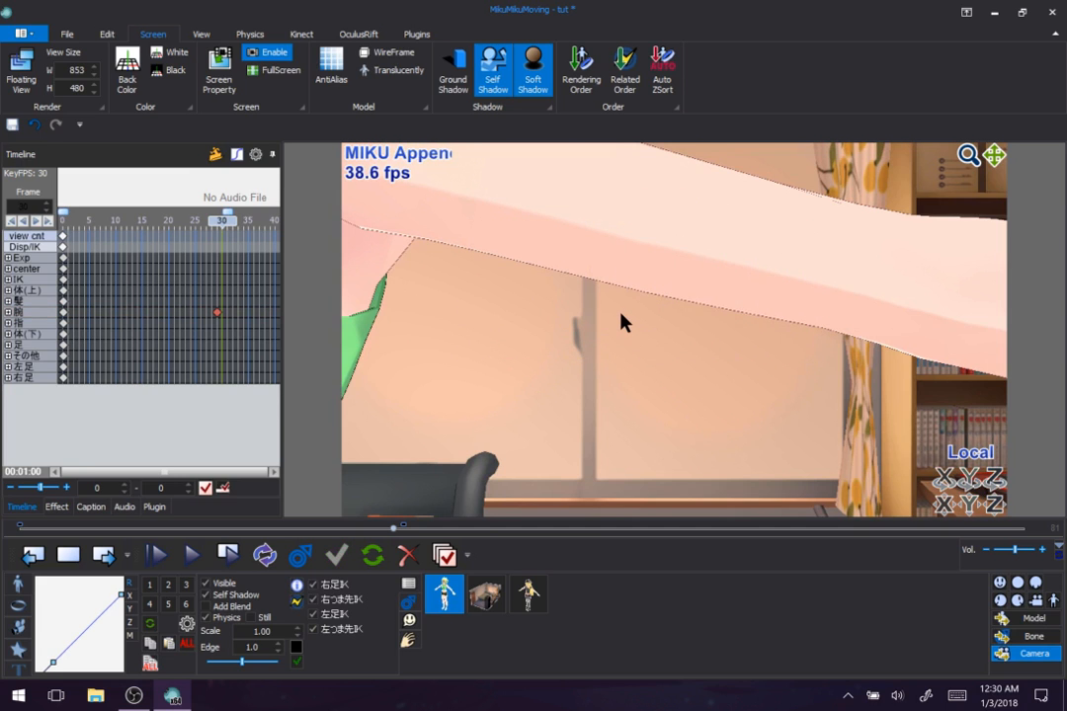
scroll(621, 321, down, 8)
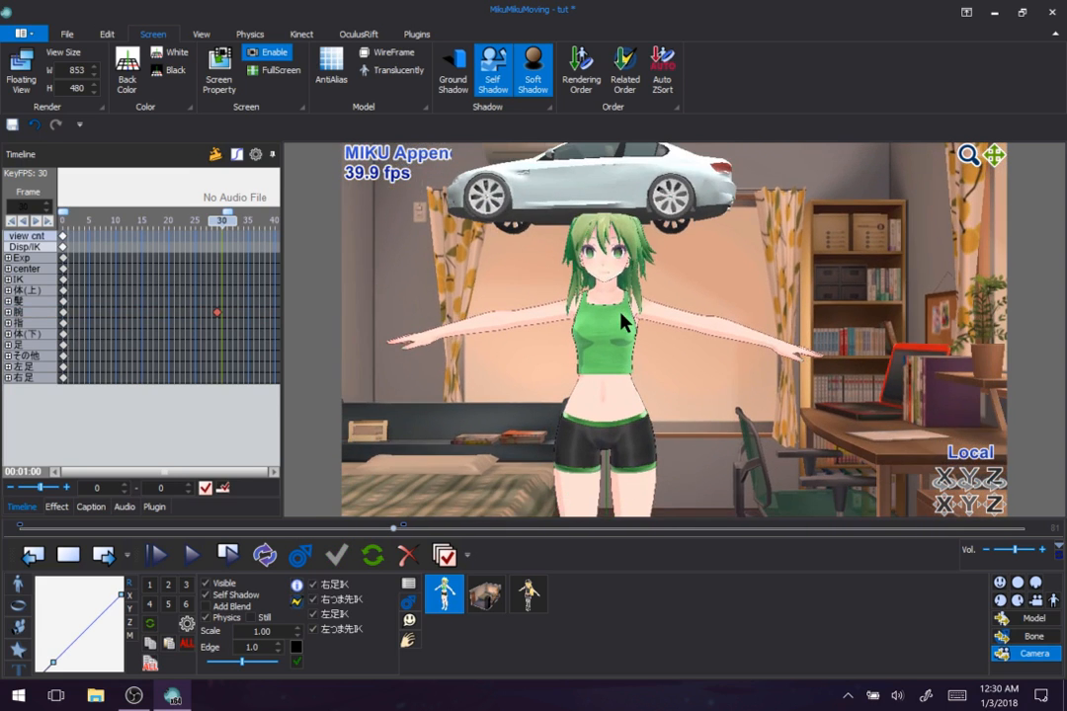
click(334, 68)
click(339, 62)
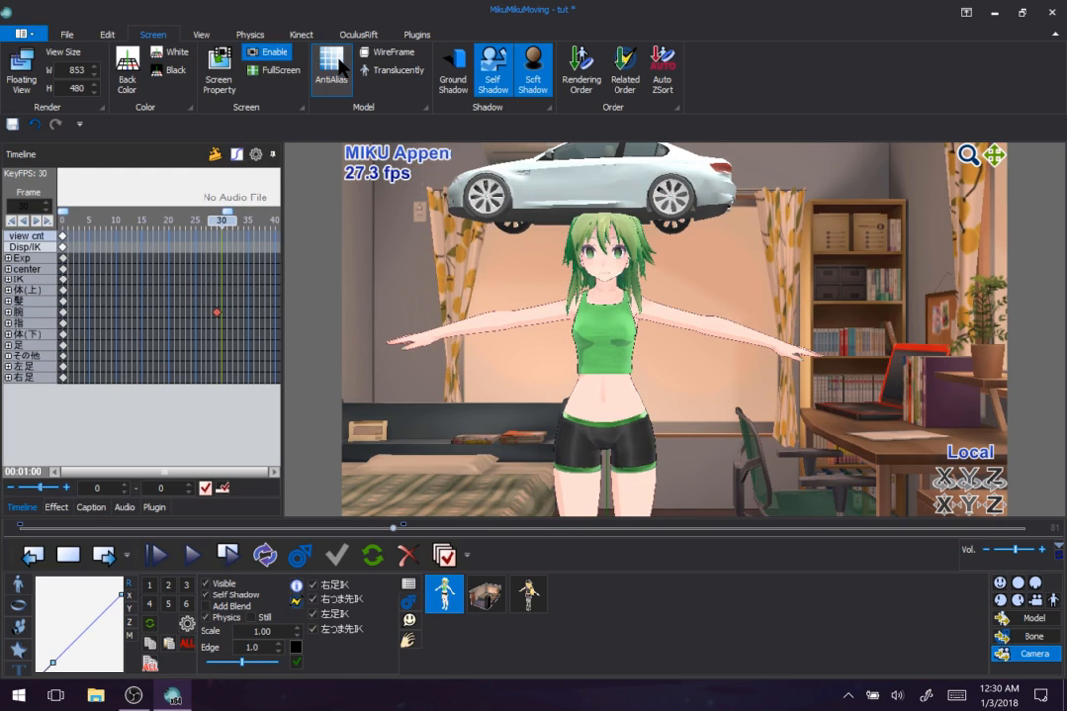
Turn AntiAlias on and examine the model's smoothed outlines from farther away and up close
click(339, 65)
scroll(802, 348, down, 5)
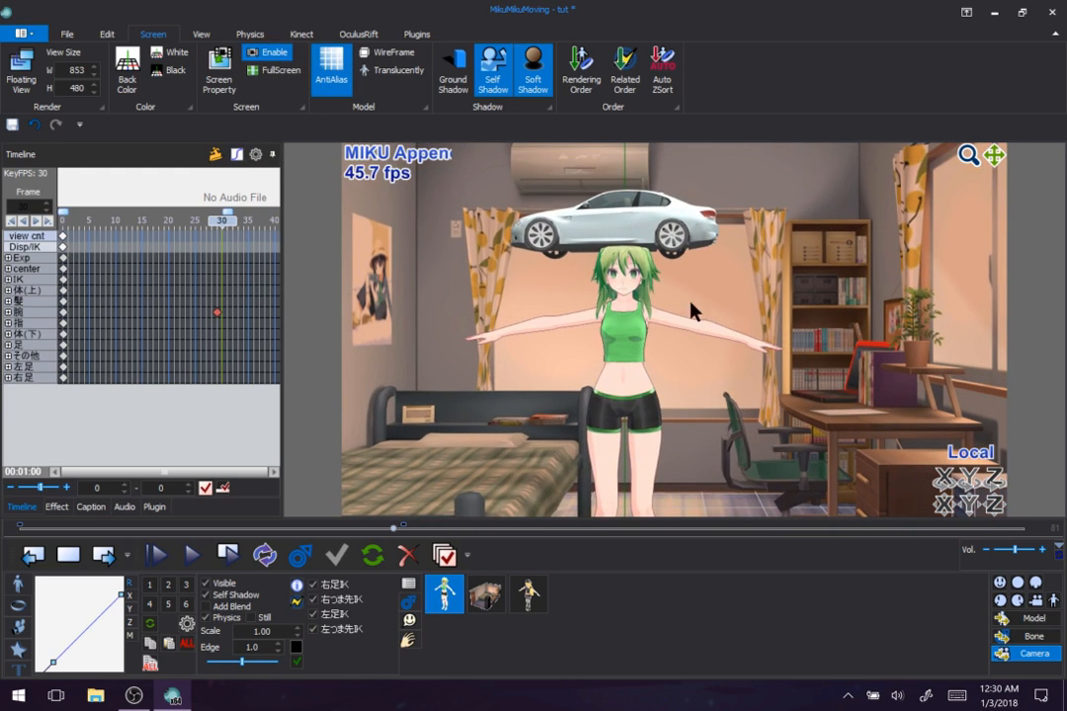
scroll(691, 310, up, 4)
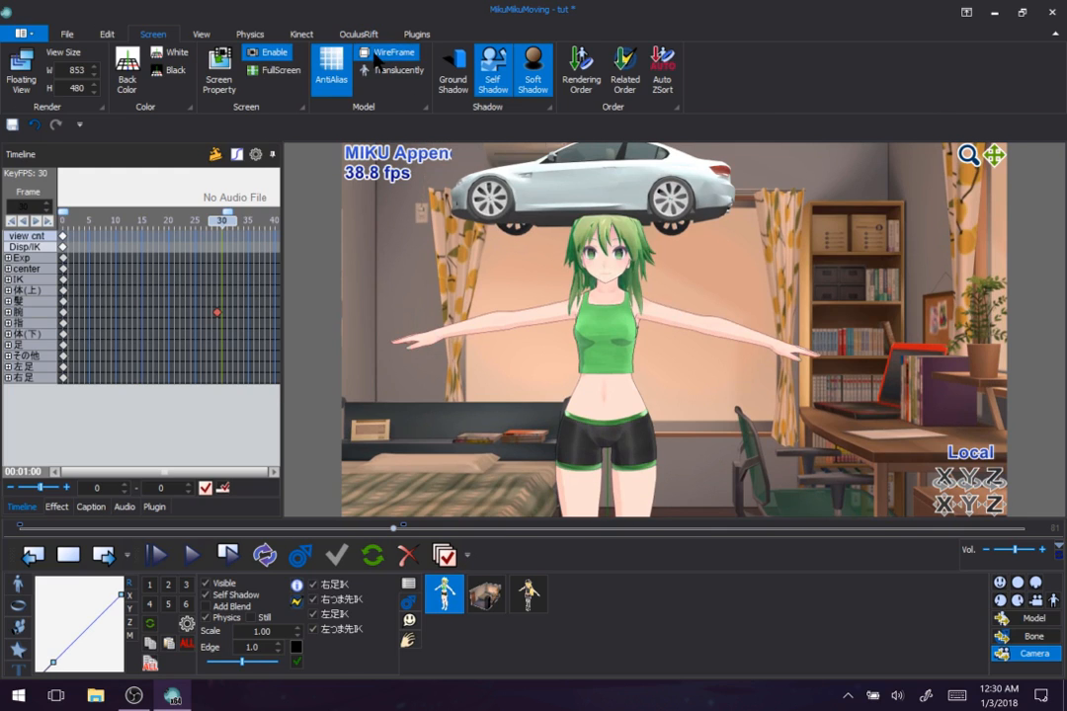
Preview the scene in WireFrame and in Translucently display, switching each mode back off
click(376, 59)
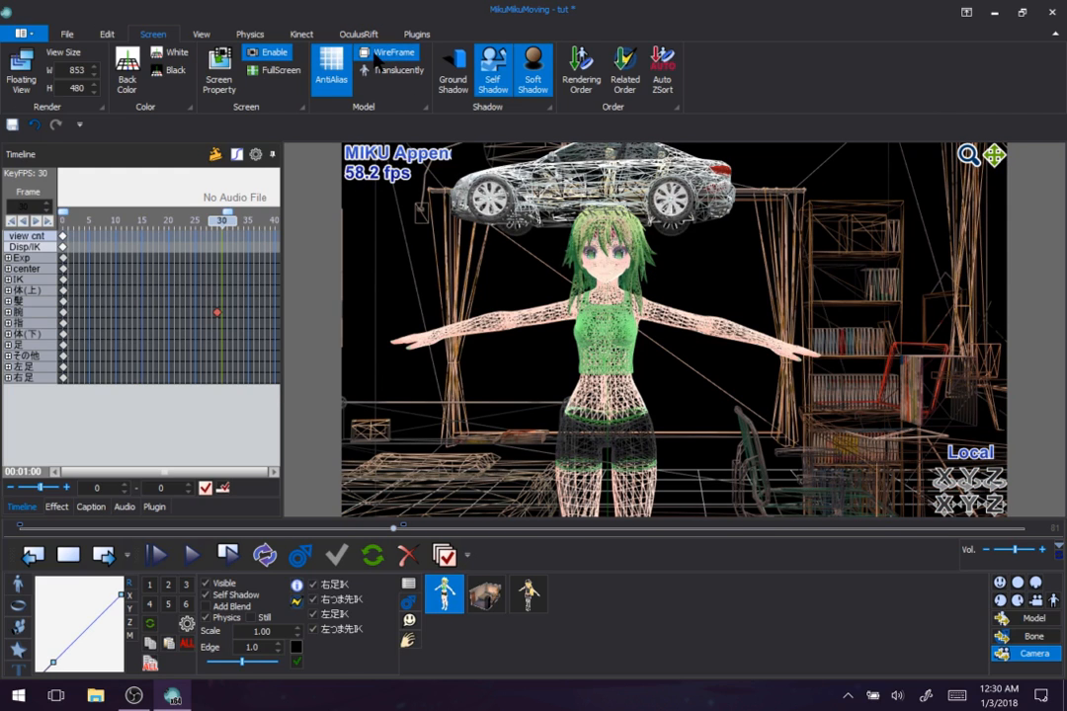
click(376, 57)
click(383, 73)
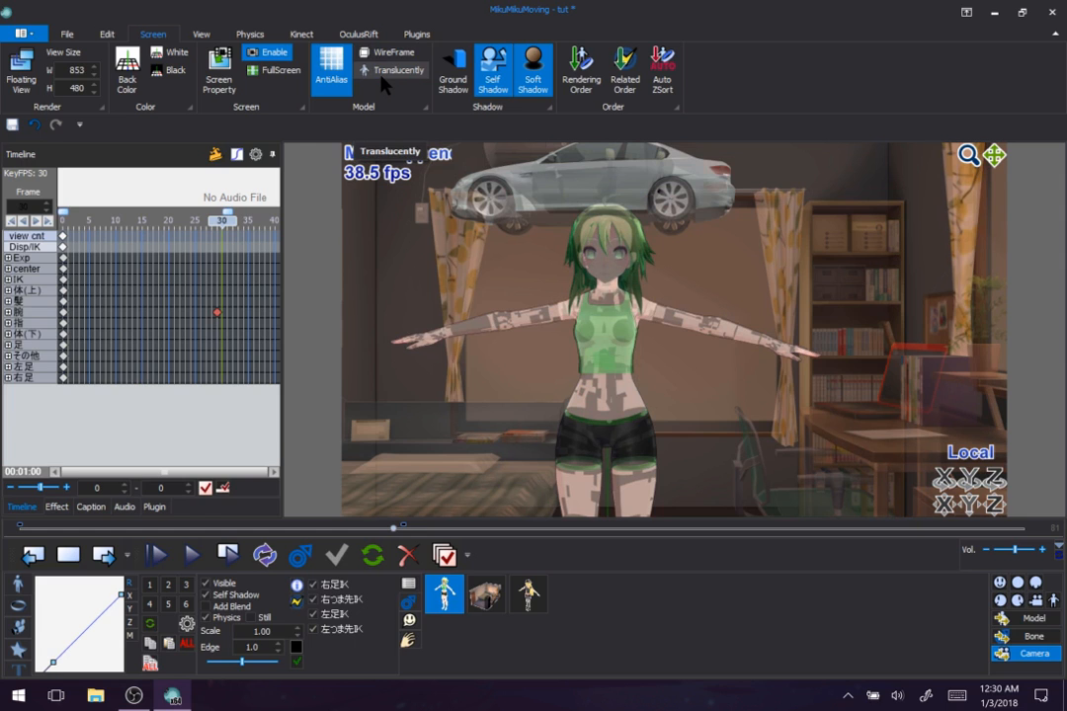
click(389, 70)
Switch the shadow type to Ground Shadow, view it at the model's feet, and switch back to Self Shadow
click(454, 79)
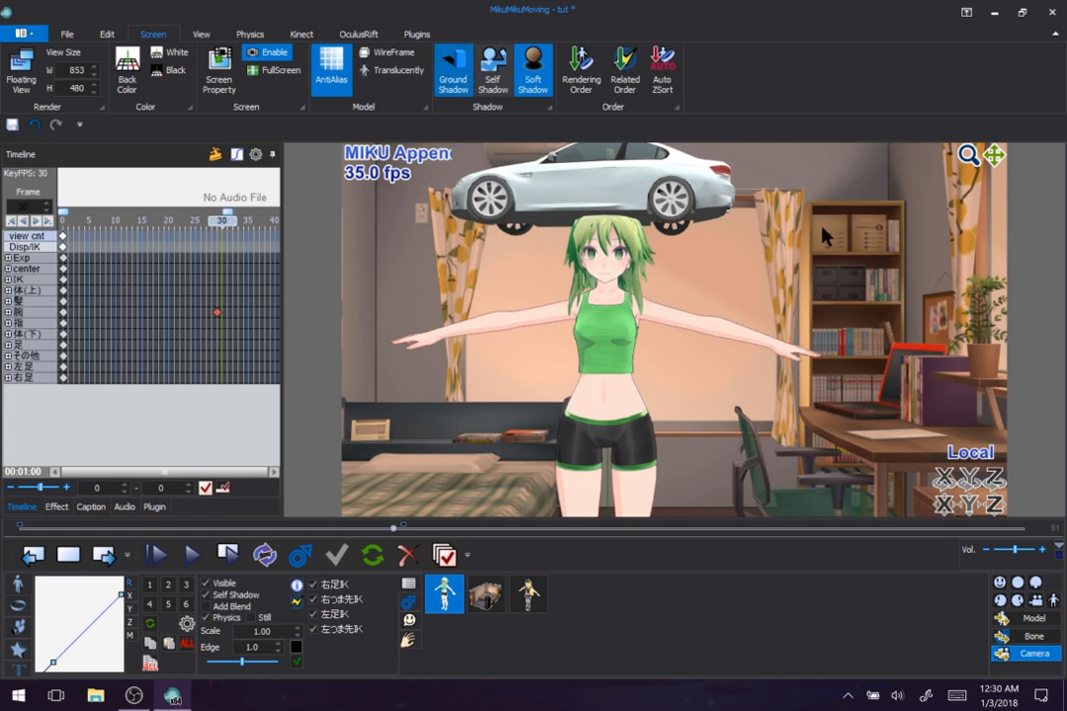
drag(993, 155, 552, 467)
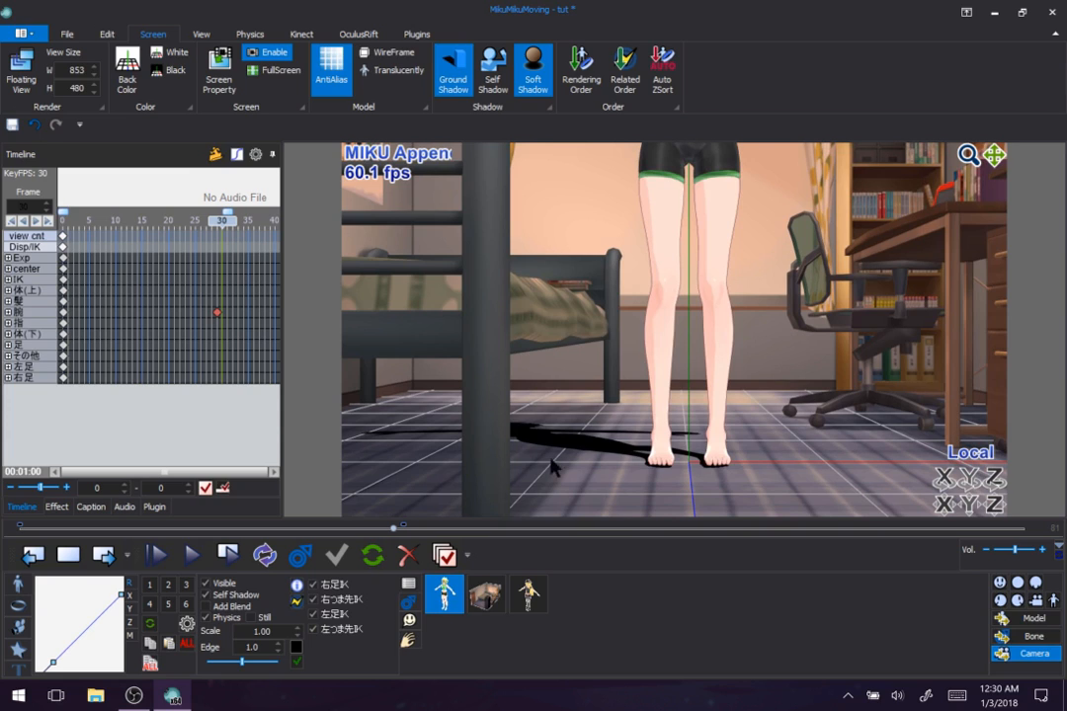
click(493, 74)
right_drag(736, 357, 683, 398)
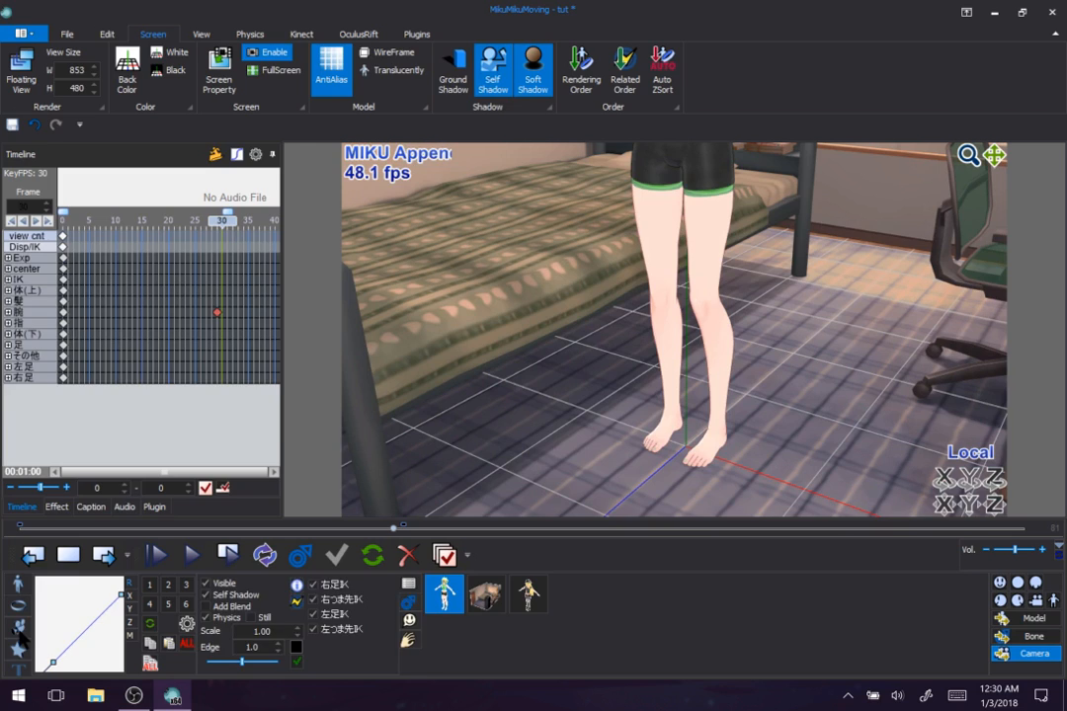
Set the project's SelfShadow Deep value to 1.59 and inspect the shadows around the model and bed
click(18, 631)
click(519, 643)
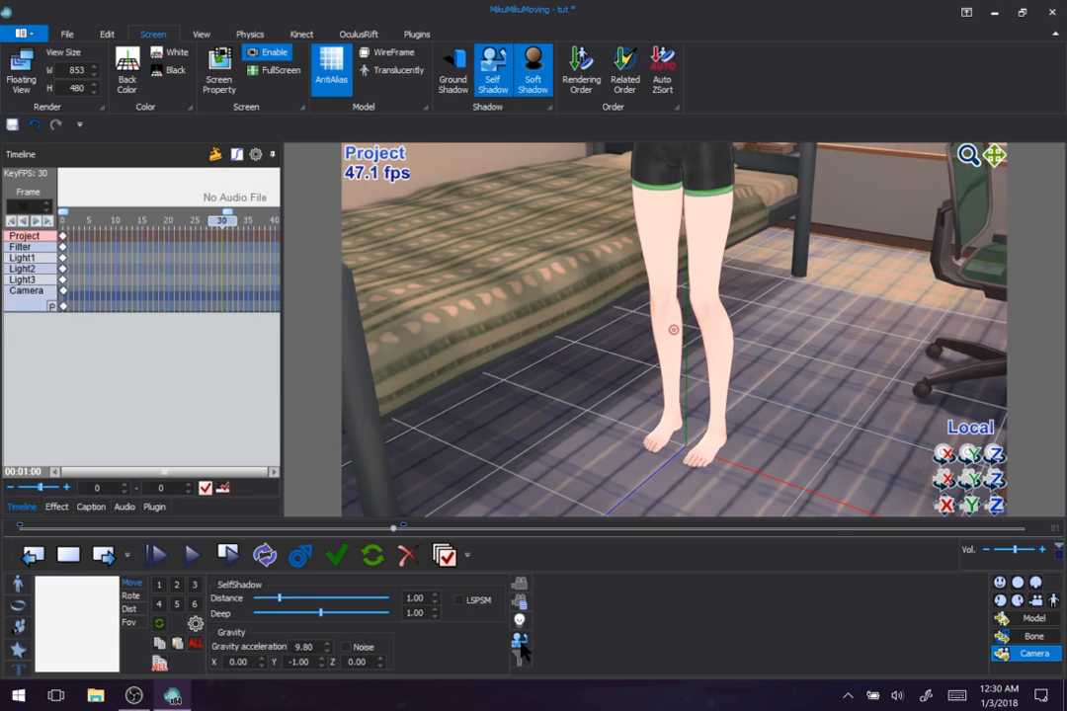
drag(321, 614, 360, 615)
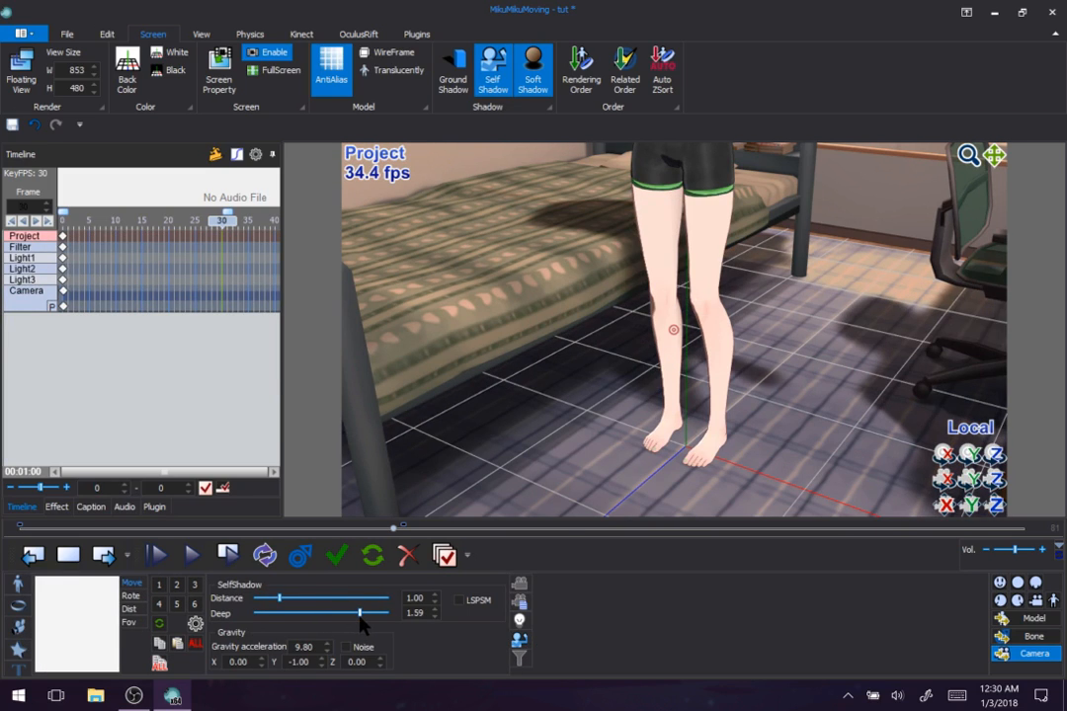
scroll(623, 477, down, 6)
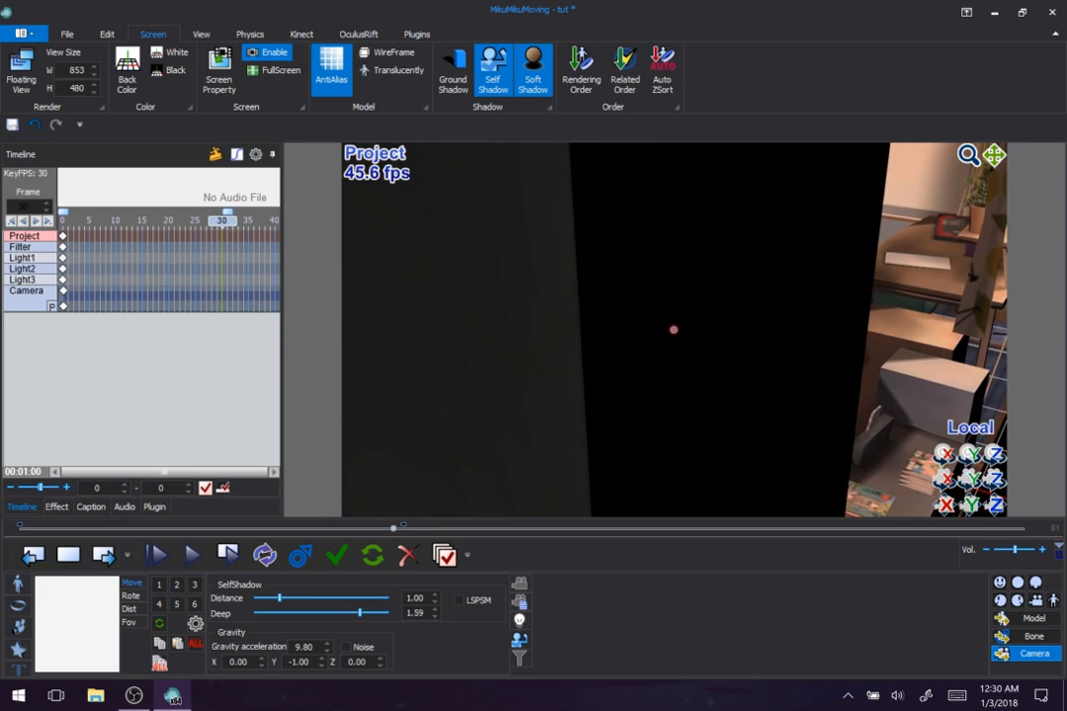
scroll(623, 476, up, 2)
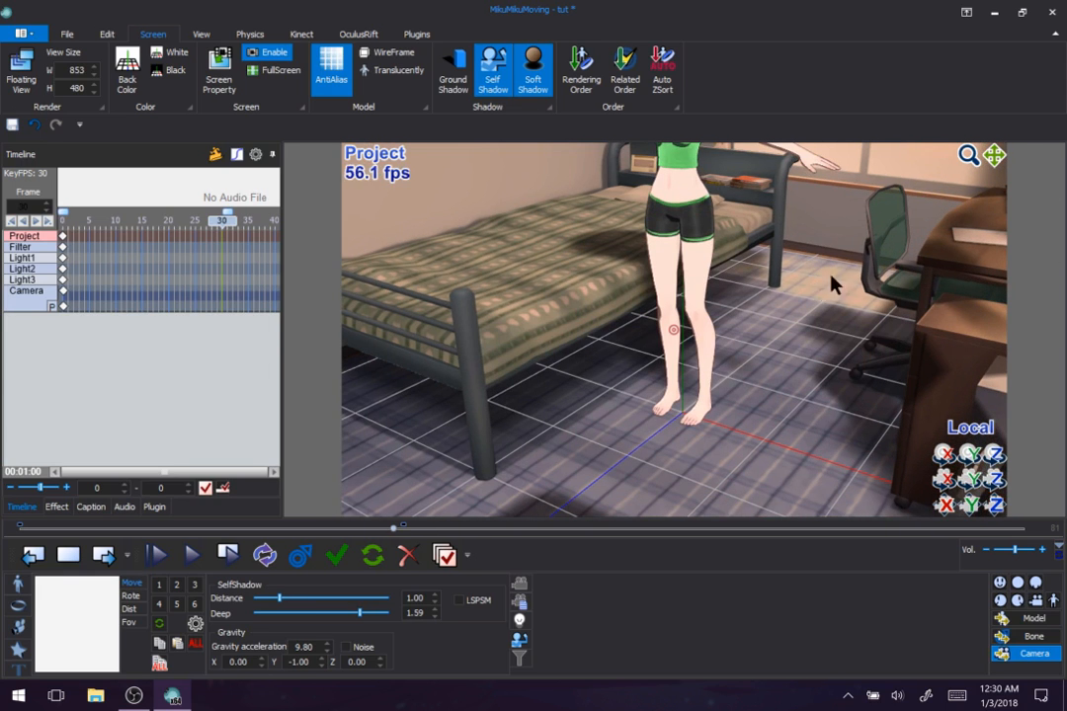
right_drag(834, 281, 866, 275)
Compare Ground Shadow and Self Shadow by alternating between them, finishing with Self Shadow active
click(452, 79)
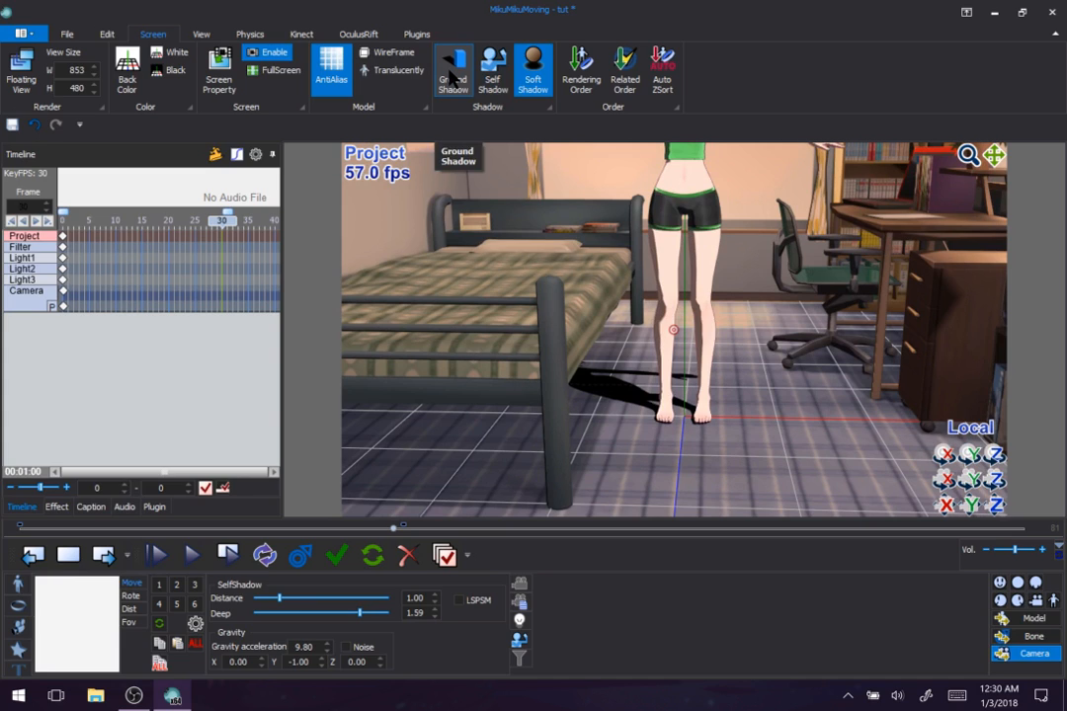
click(493, 83)
click(444, 85)
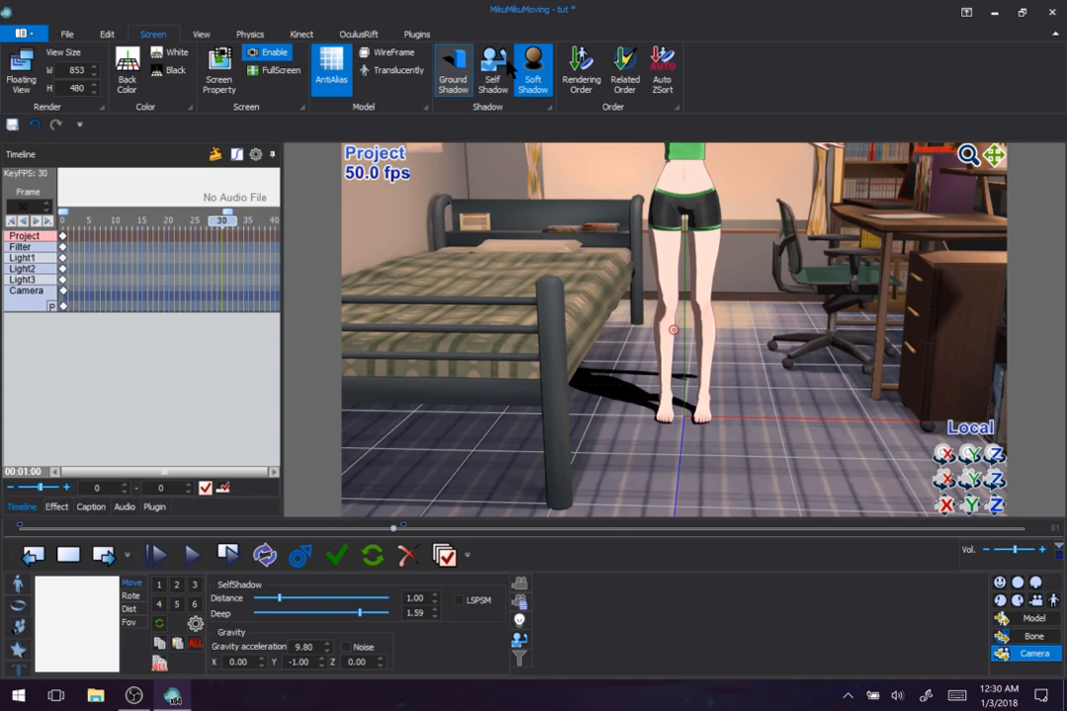
click(507, 64)
Compare hard and soft shadow edges by turning Soft Shadow off and back on
click(541, 71)
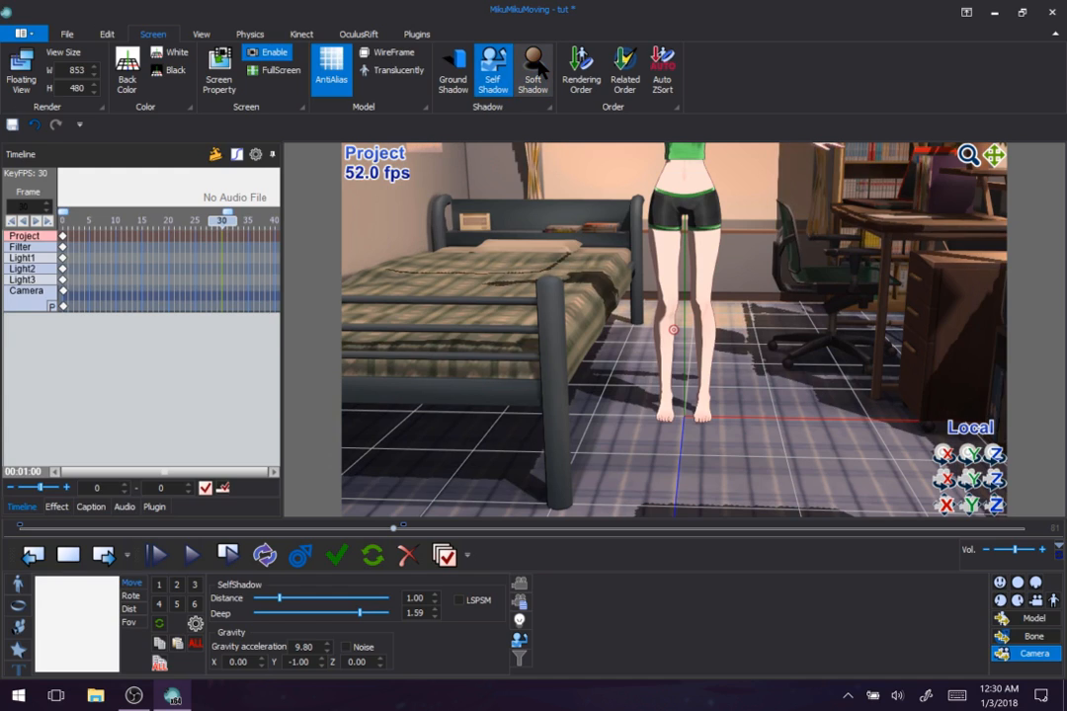
click(540, 73)
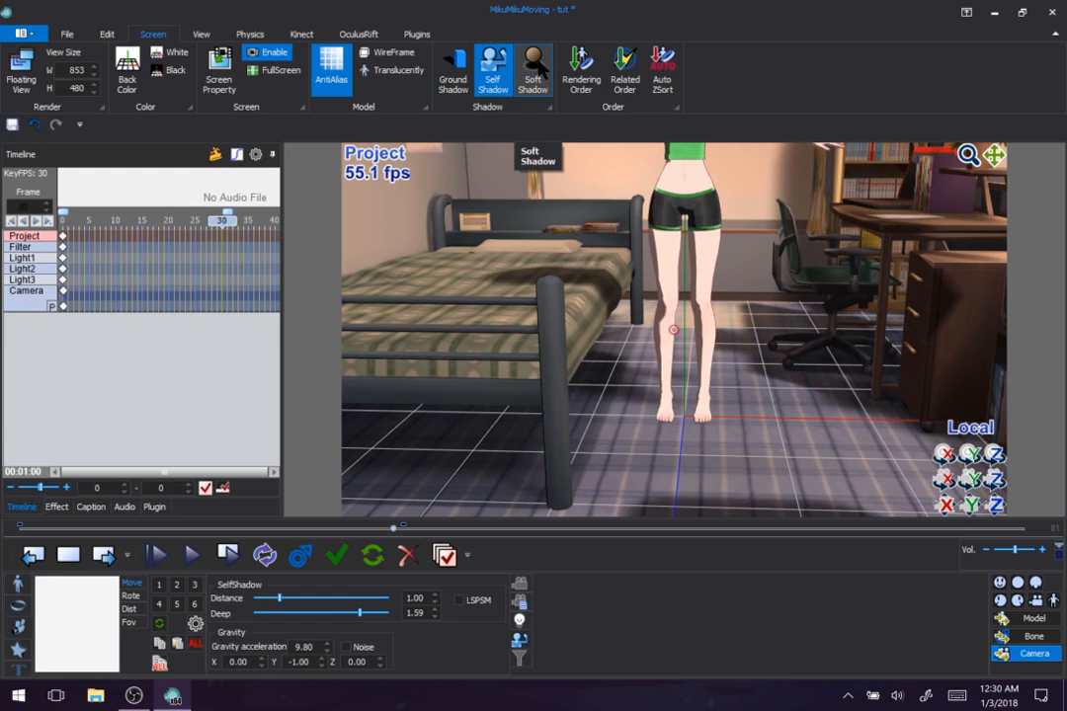
click(540, 71)
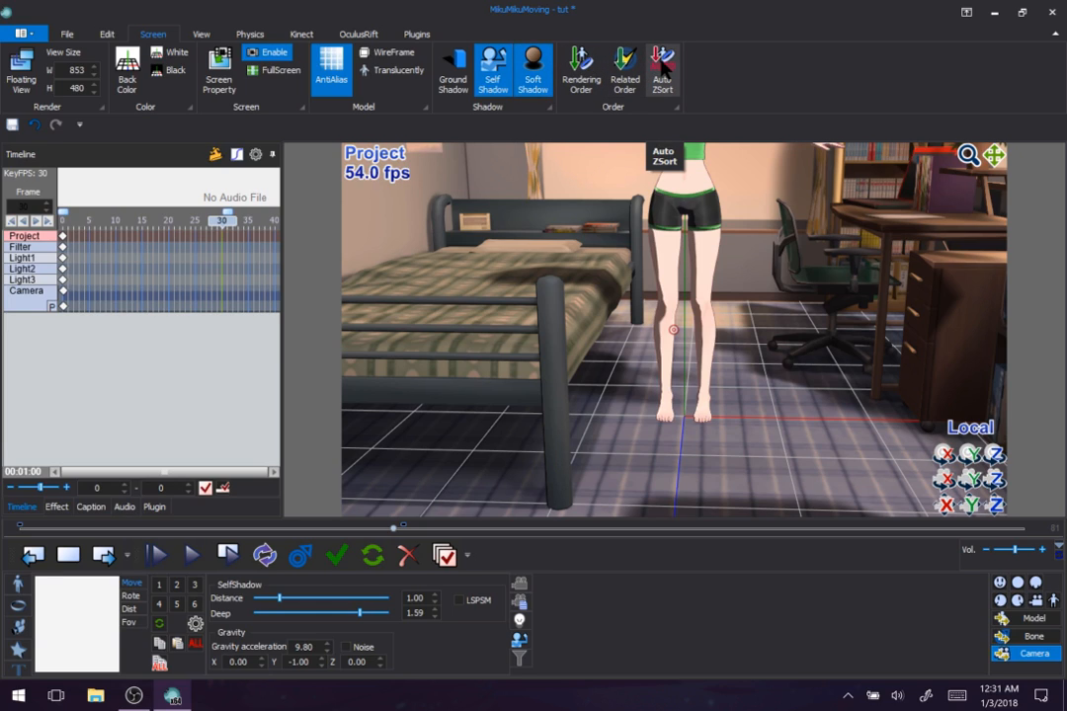
Turn on Show Marker and switch from project editing to the character model with its whole body in view
click(202, 33)
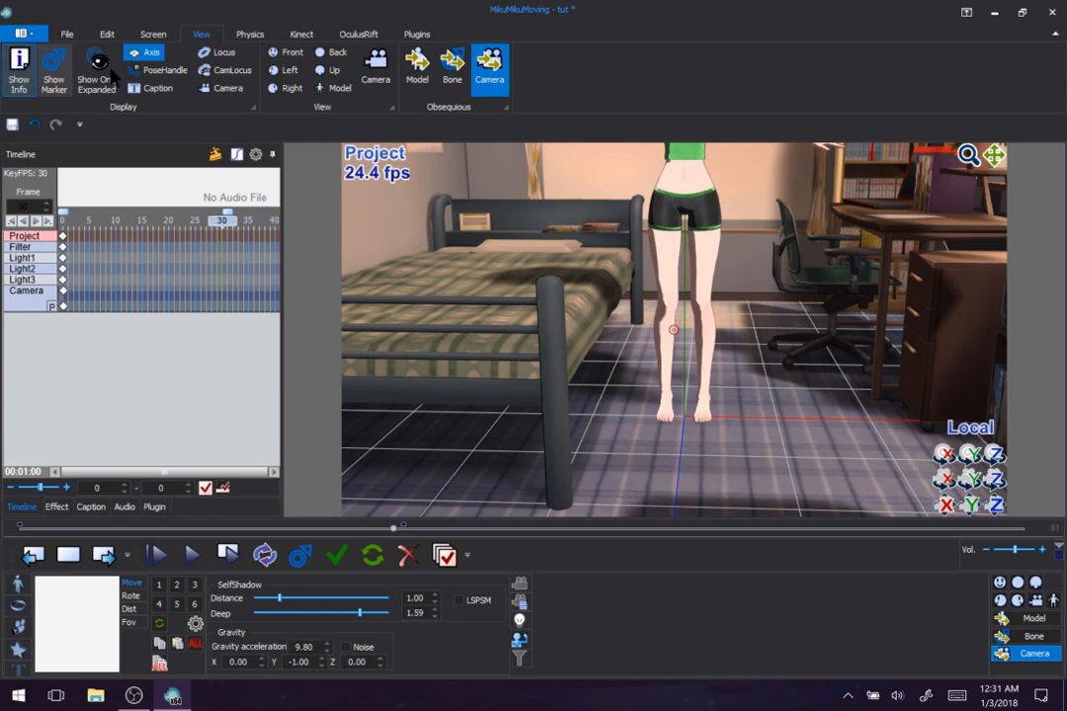
click(55, 67)
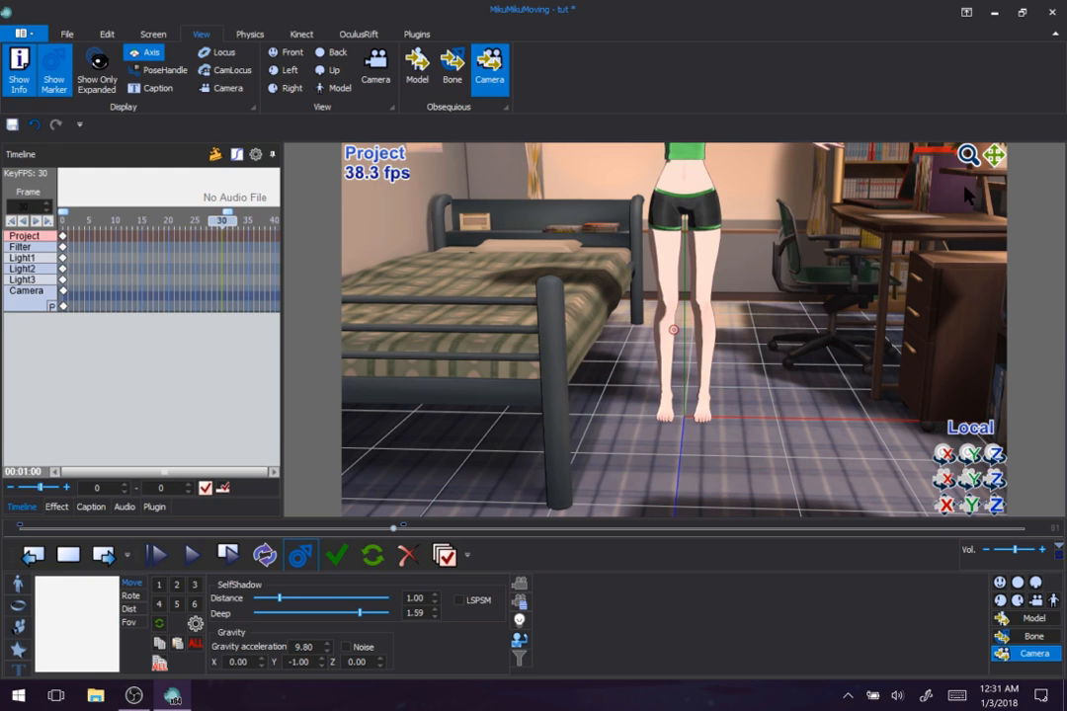
drag(993, 156, 975, 308)
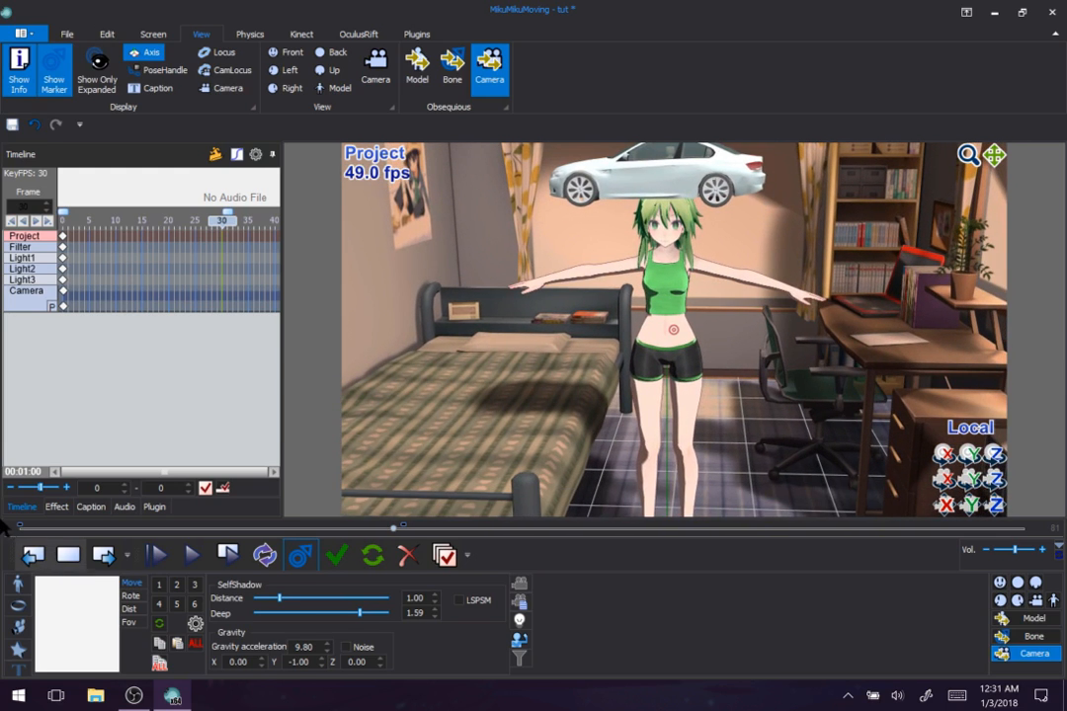
click(15, 588)
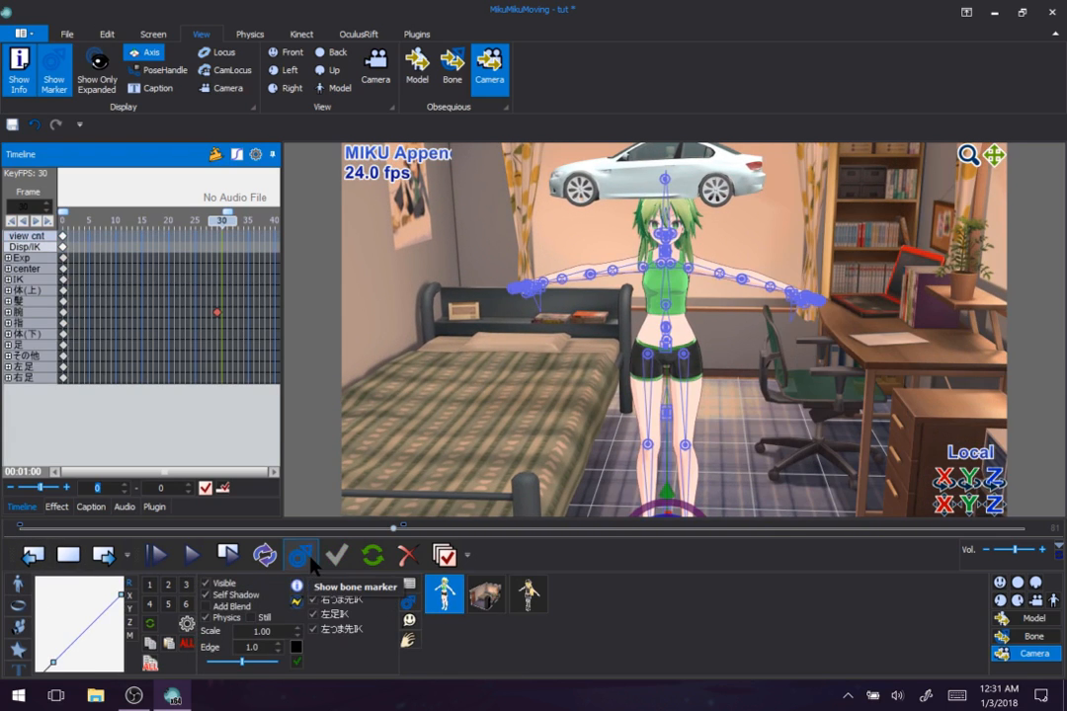
Toggle the bone markers off and on, and turn Show Only Expanded on and back off
click(311, 559)
click(313, 560)
click(312, 561)
click(312, 562)
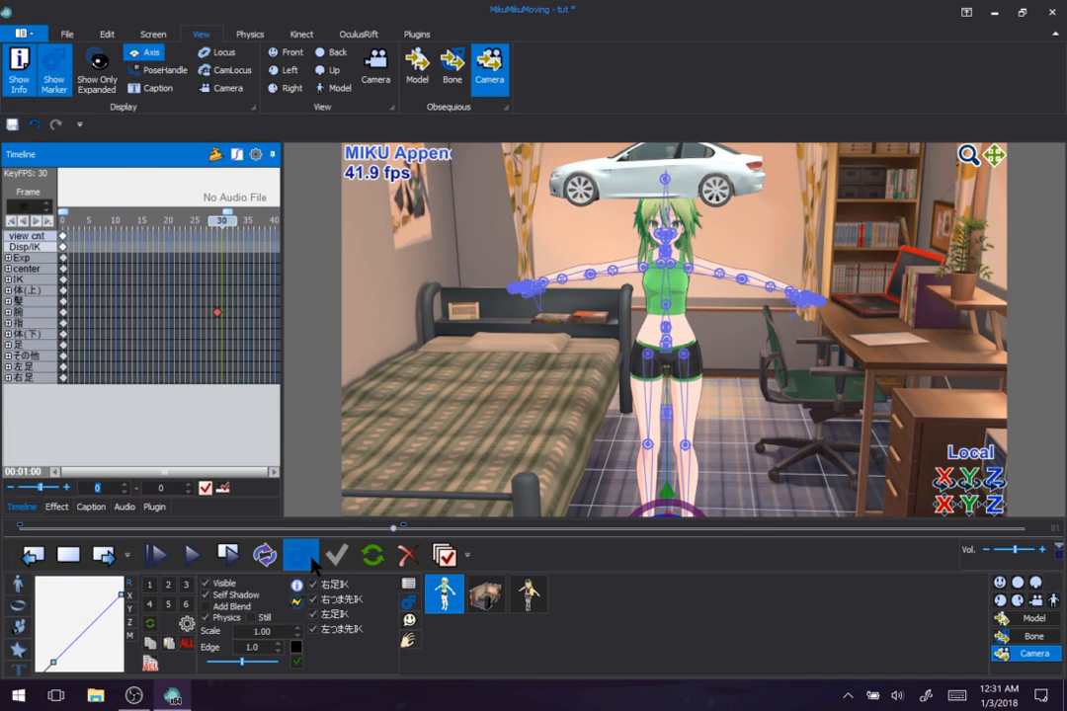
click(91, 77)
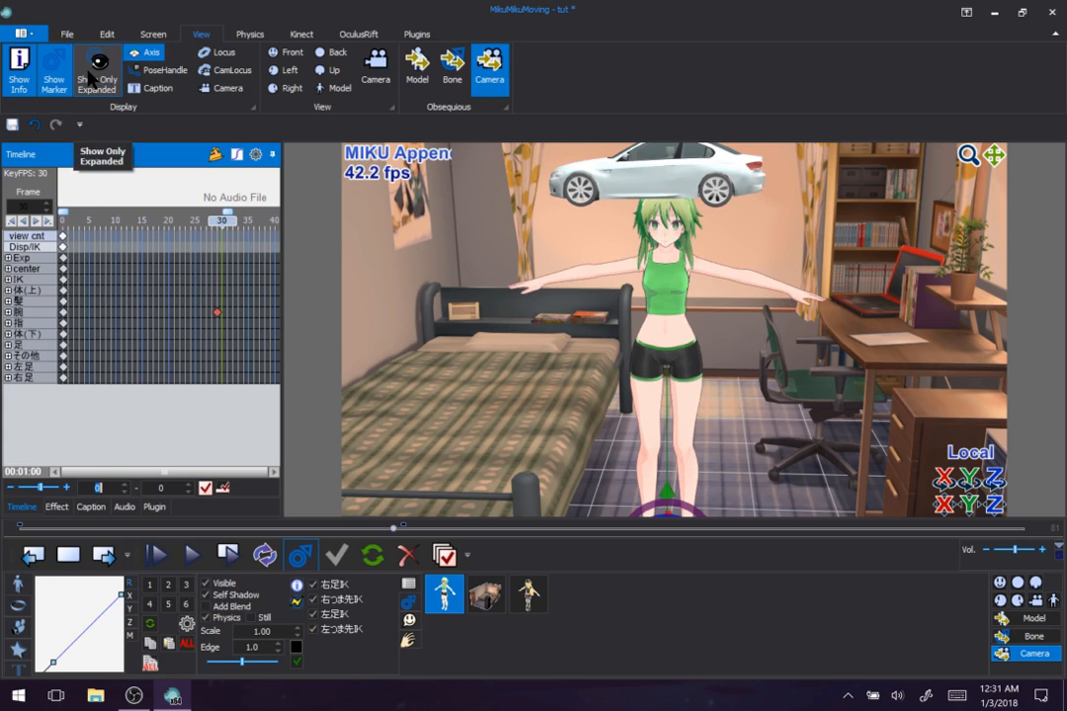
click(91, 77)
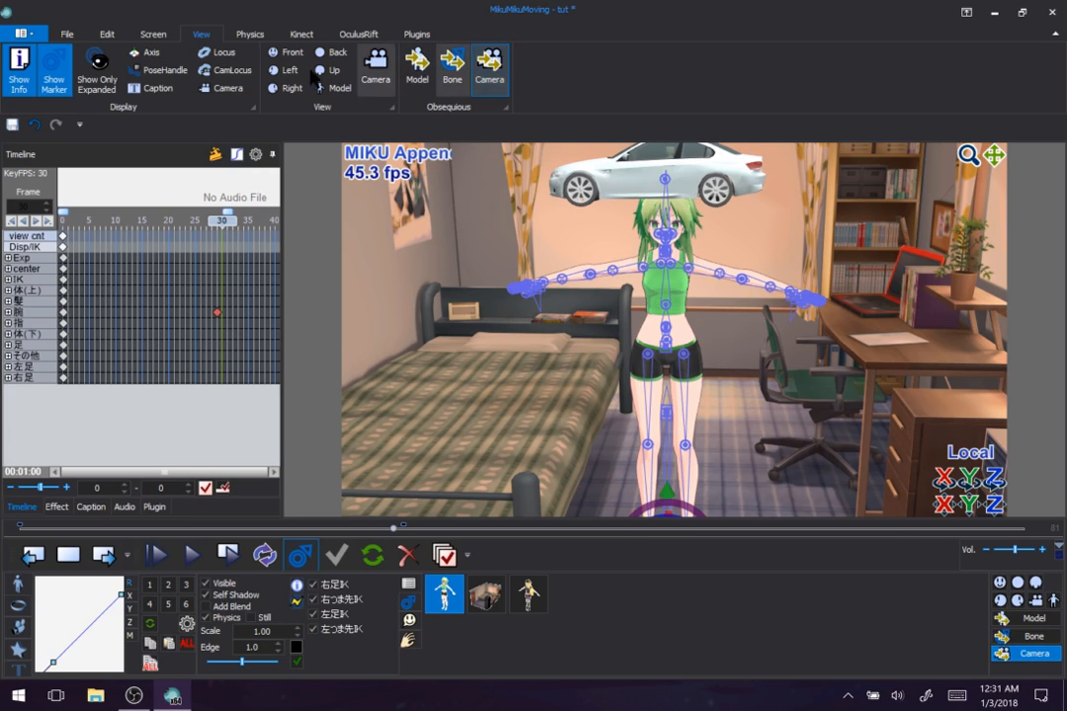
Try the Bone follow mode for the view and set it back to Camera
click(1018, 638)
click(1024, 654)
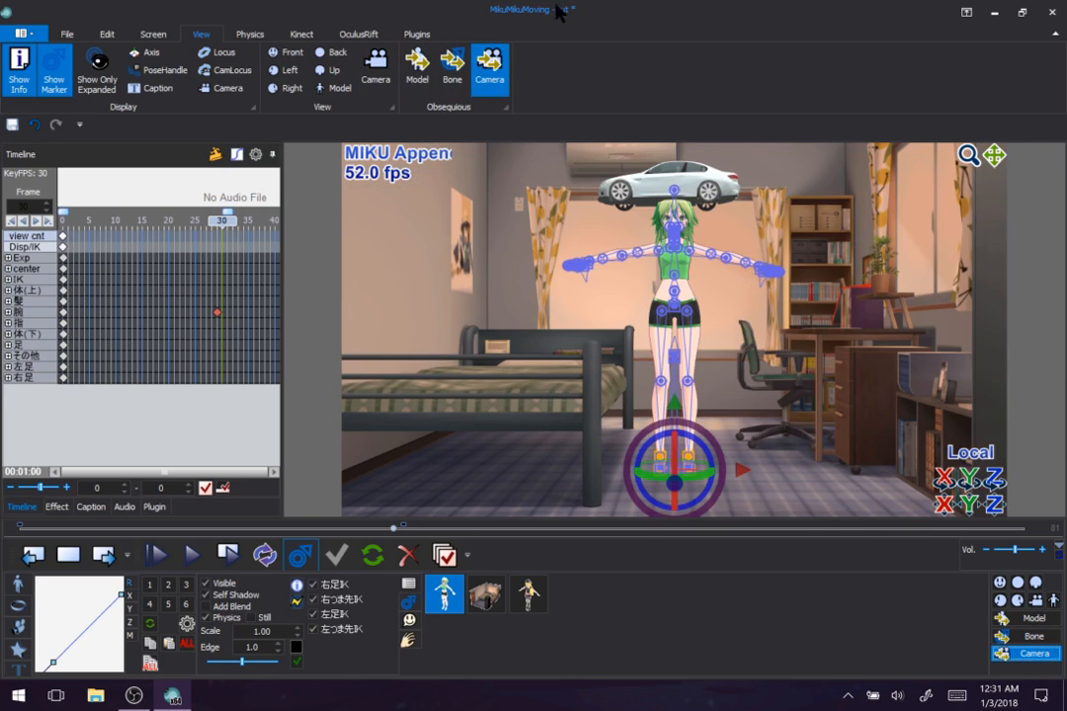
click(1017, 638)
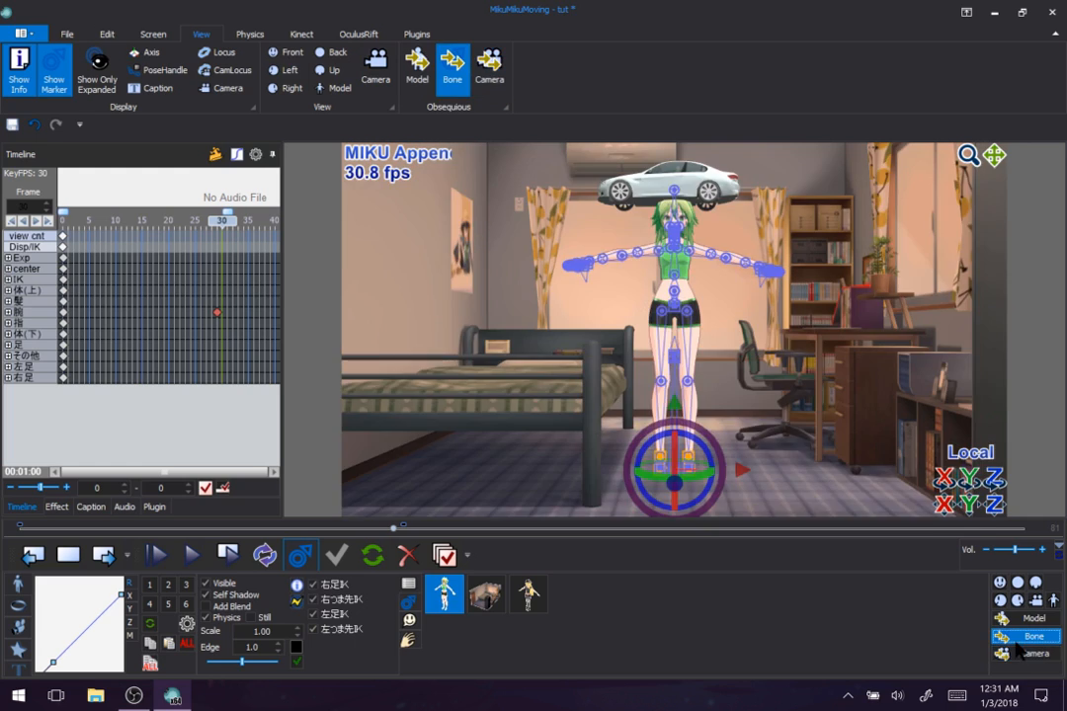
click(1024, 654)
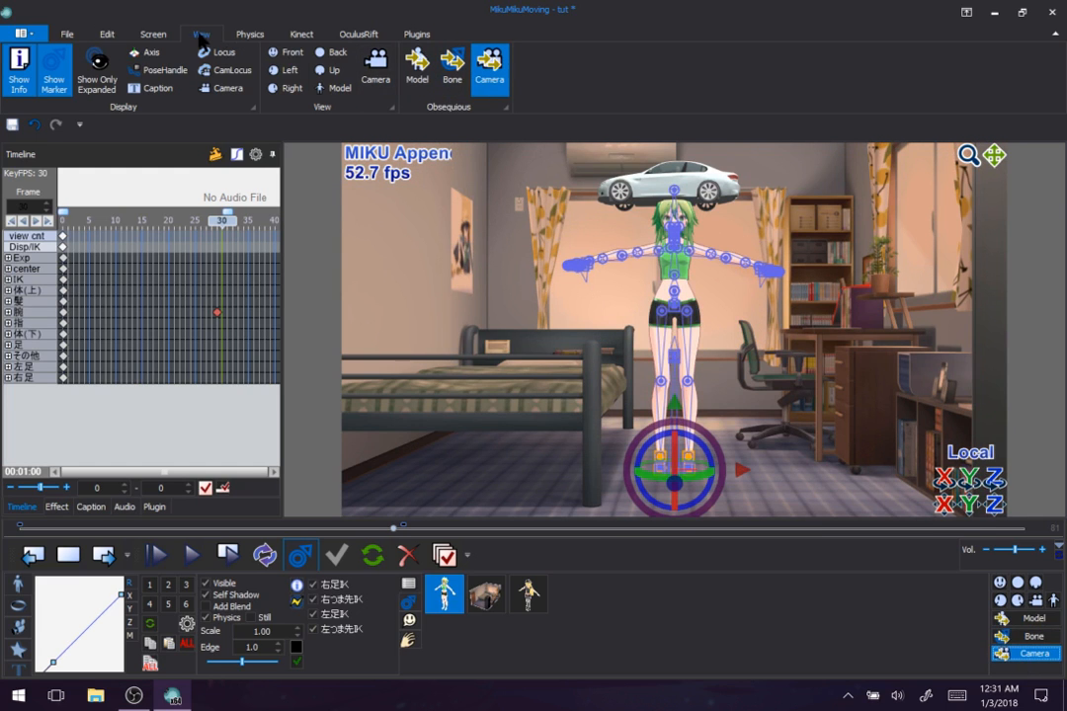
Bend the model's upper body forward with its torso bone at frame 30 and view the pose from the side
click(250, 33)
scroll(678, 336, up, 5)
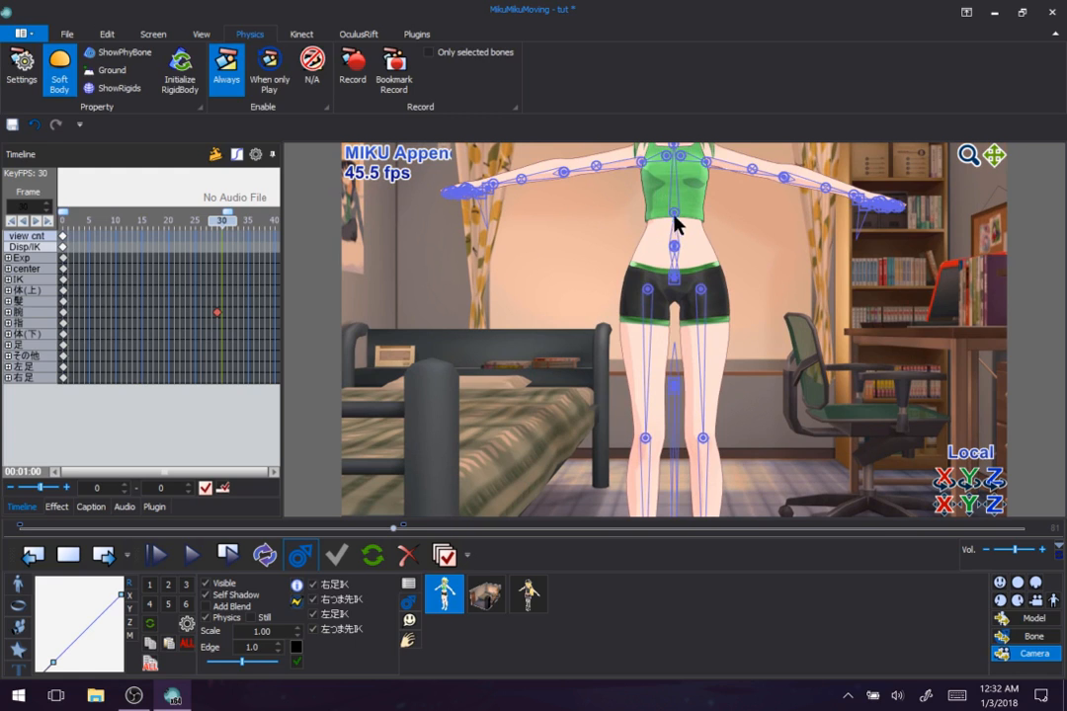
click(673, 213)
drag(674, 192, 686, 219)
right_drag(914, 192, 769, 227)
drag(995, 157, 1016, 261)
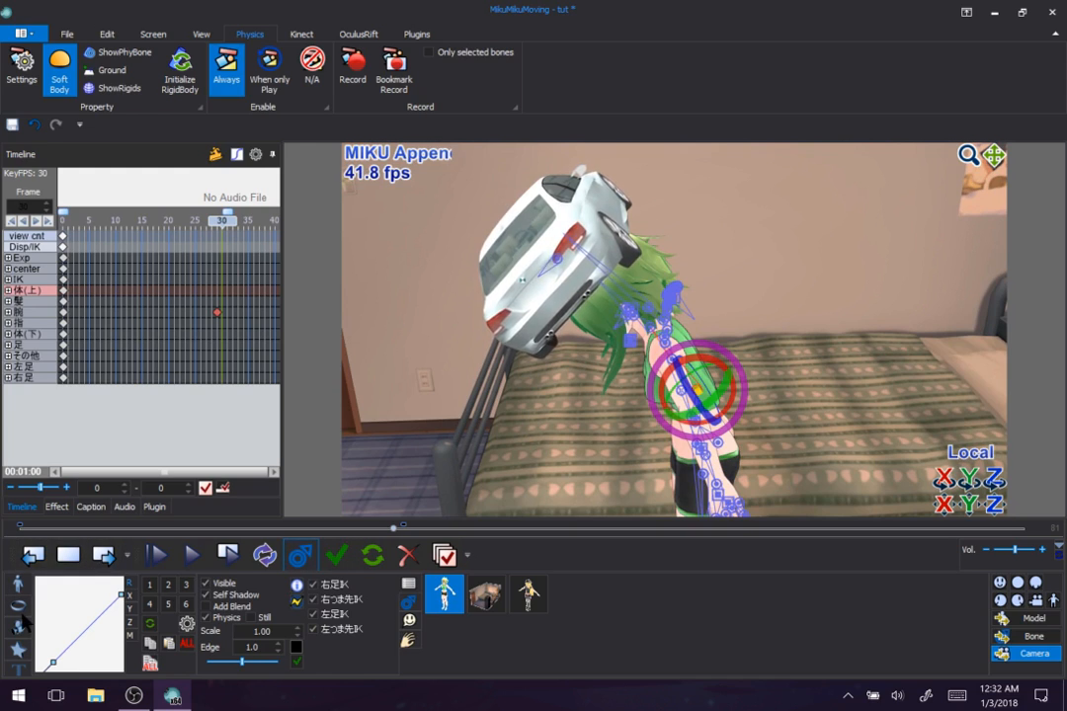
Remove the Car_x0.1.x accessory from the scene
click(485, 594)
right_click(458, 596)
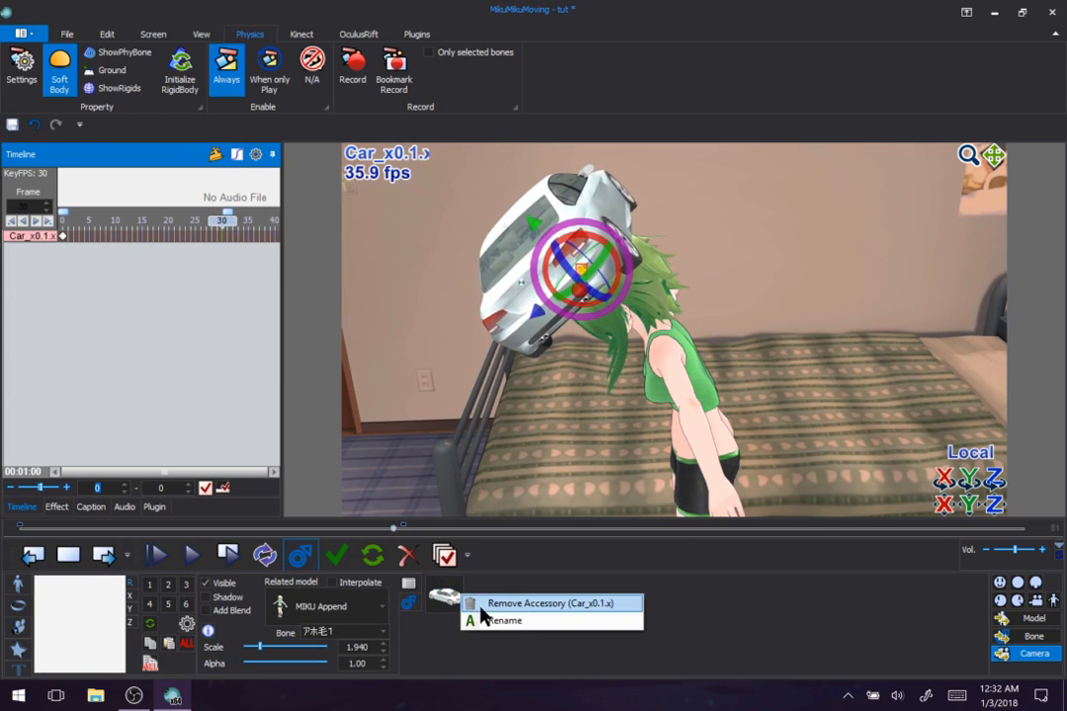
click(481, 606)
click(550, 402)
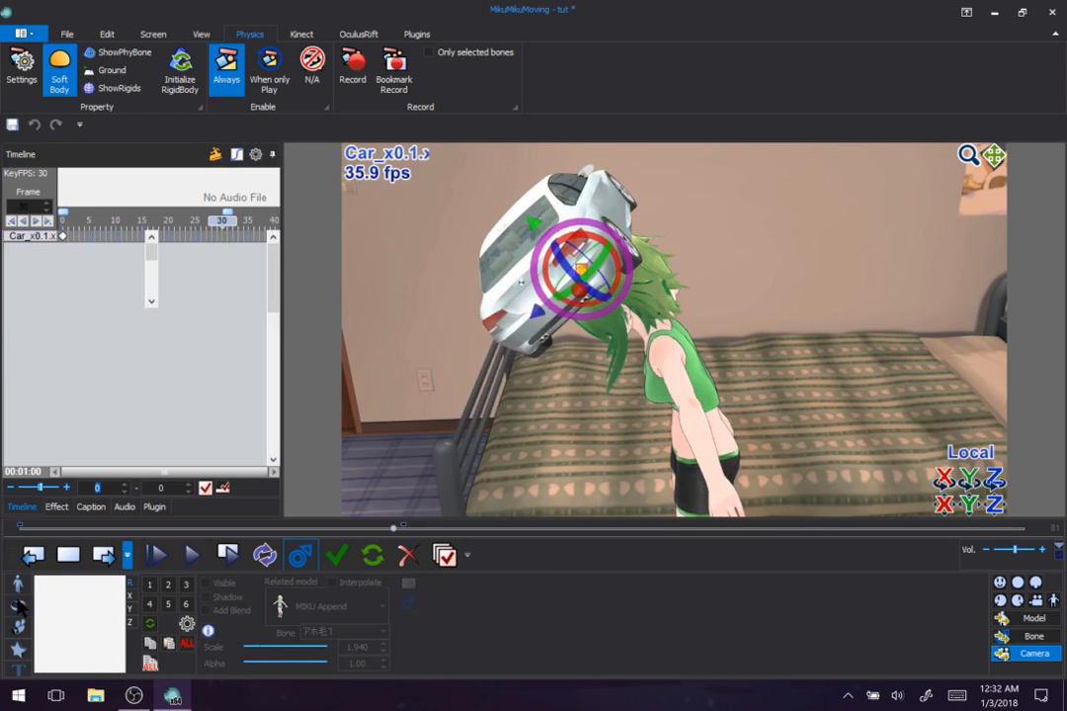
Turn off the Camera follow mode and register the bent upper-body pose as a keyframe at frame 30
click(1028, 657)
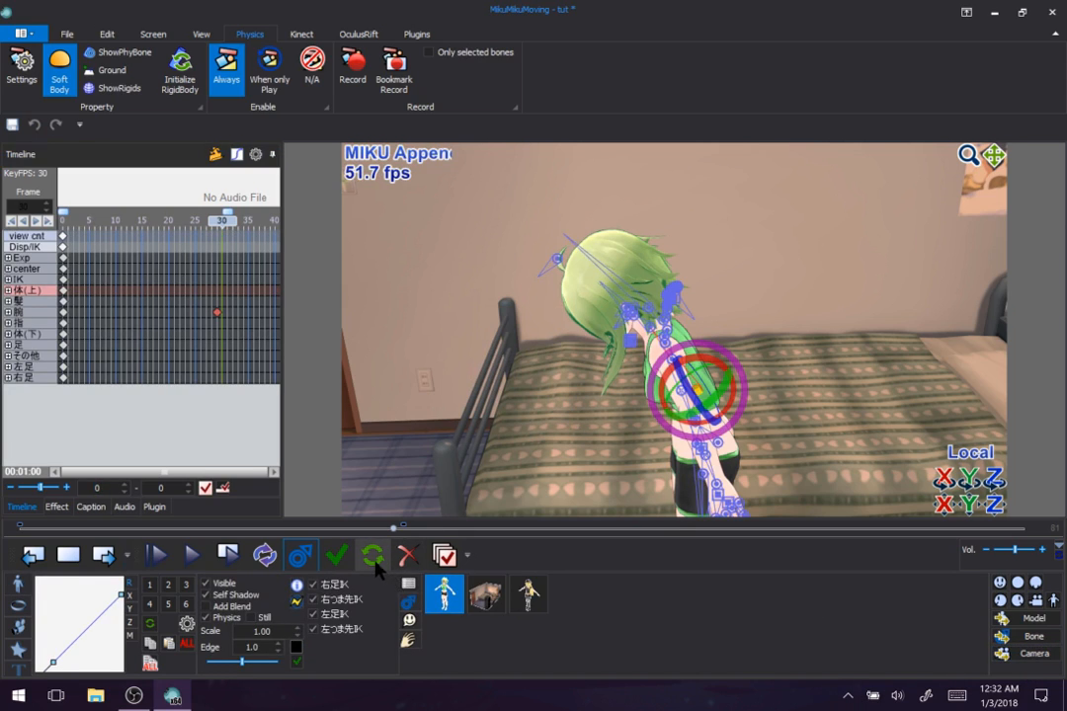
click(337, 557)
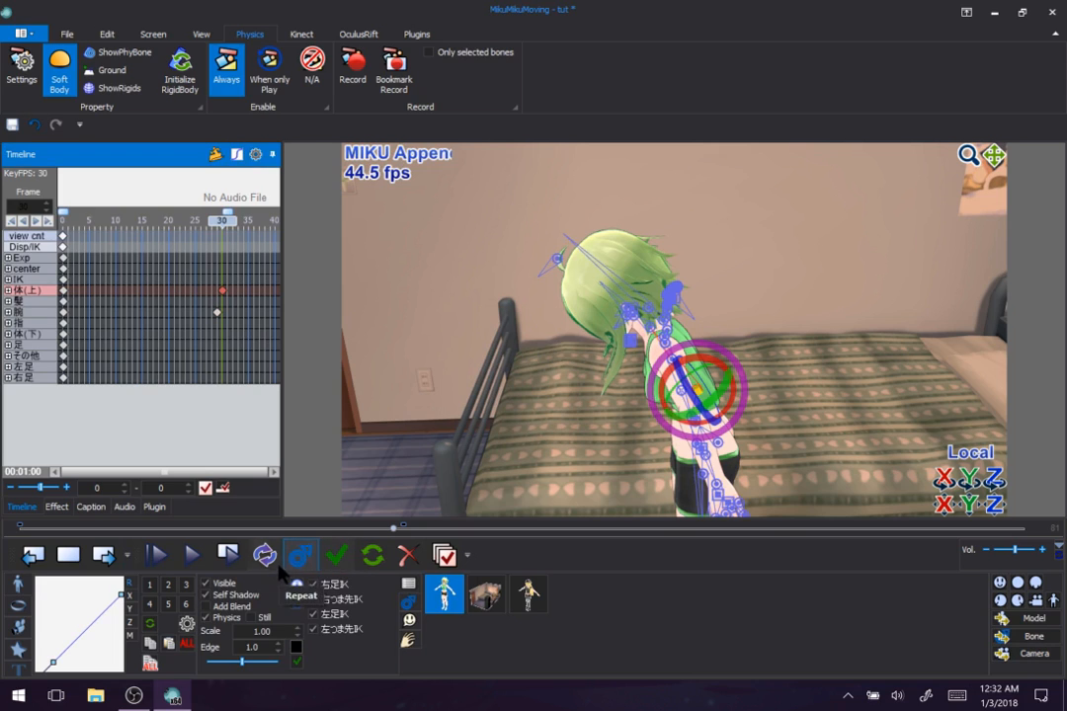
Play the bending animation to watch the physics on the hair and body, and clear the bone selection
click(226, 556)
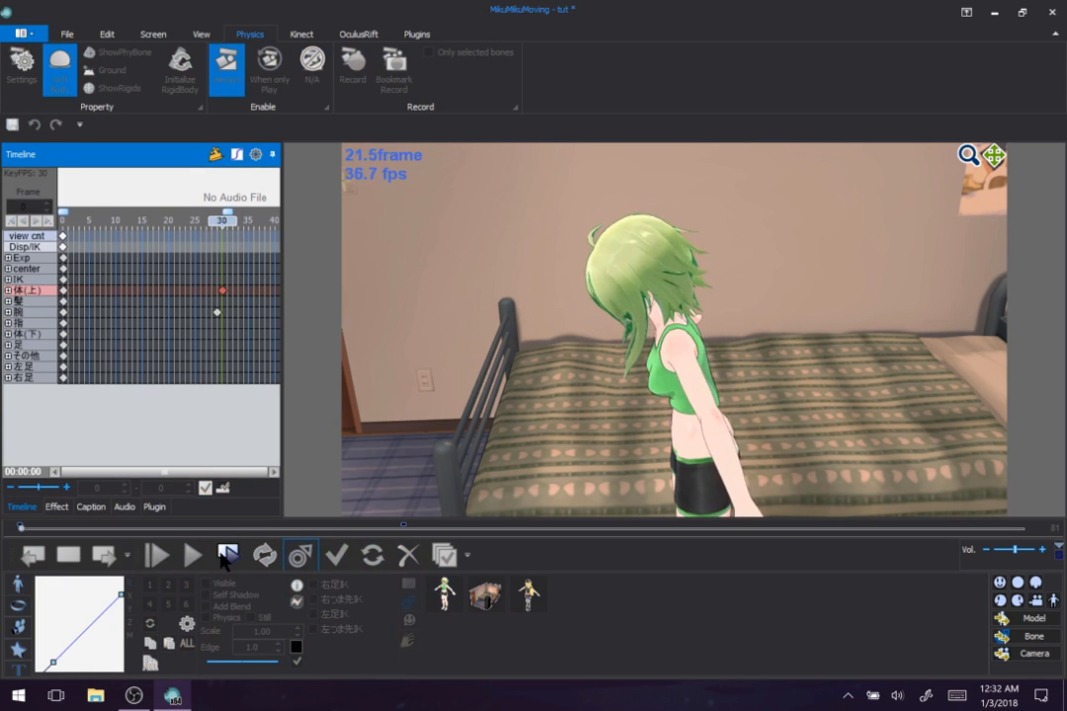
click(619, 375)
click(633, 372)
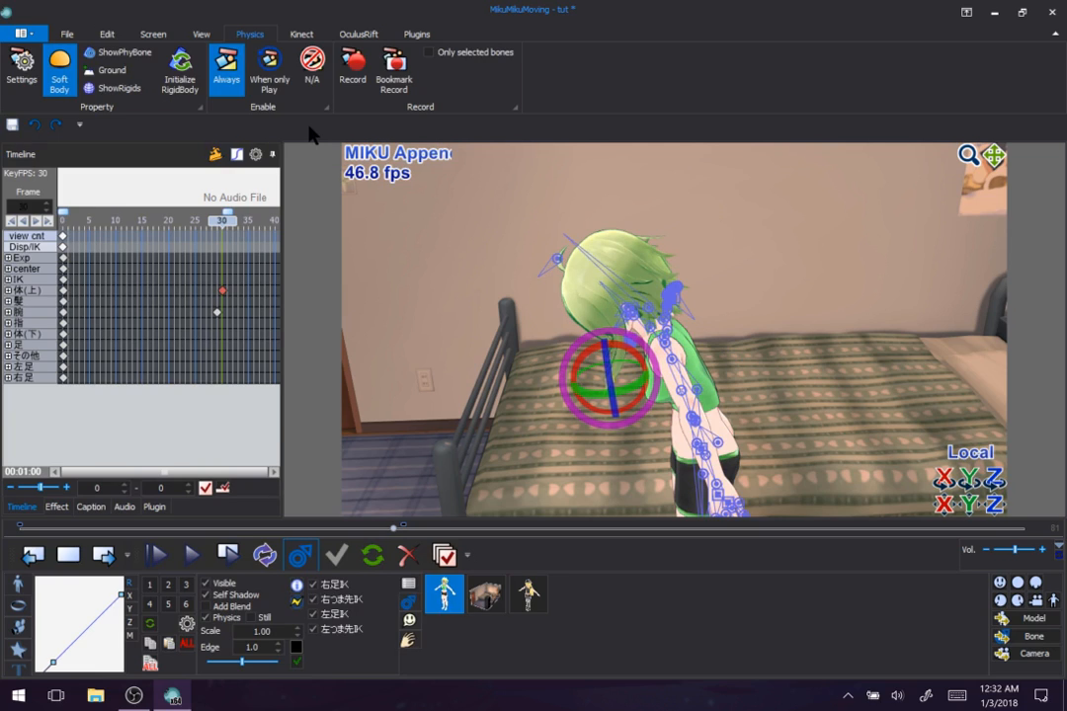
click(449, 240)
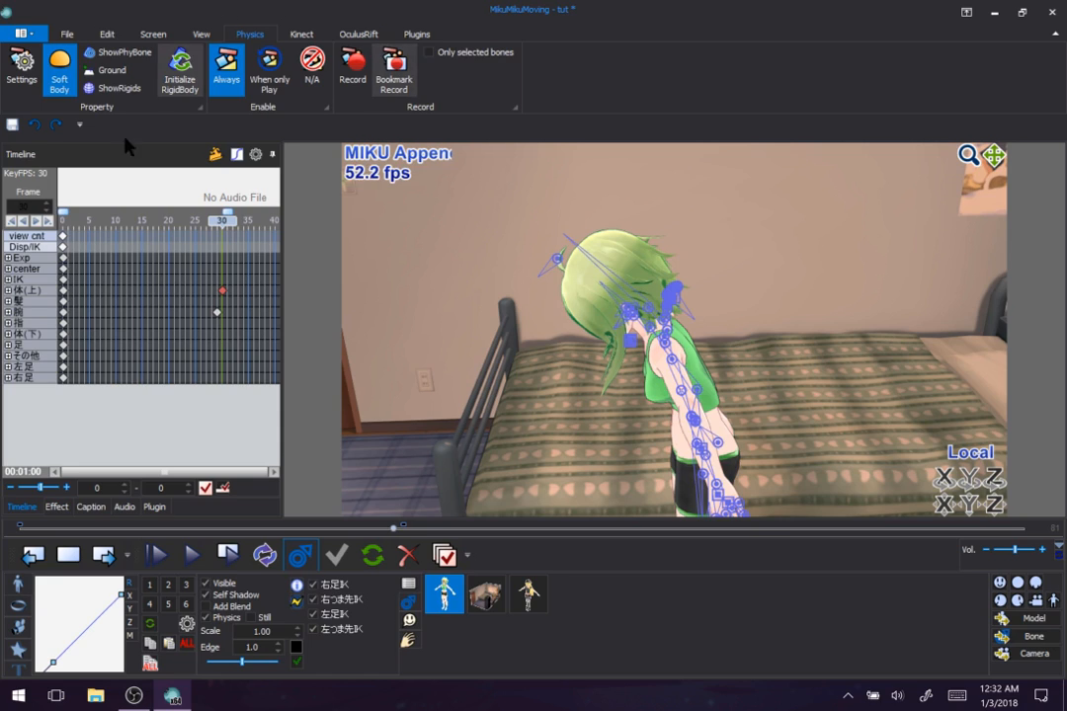
Initialize the rigid bodies to reset the physics of the bent model's hair and body
click(172, 89)
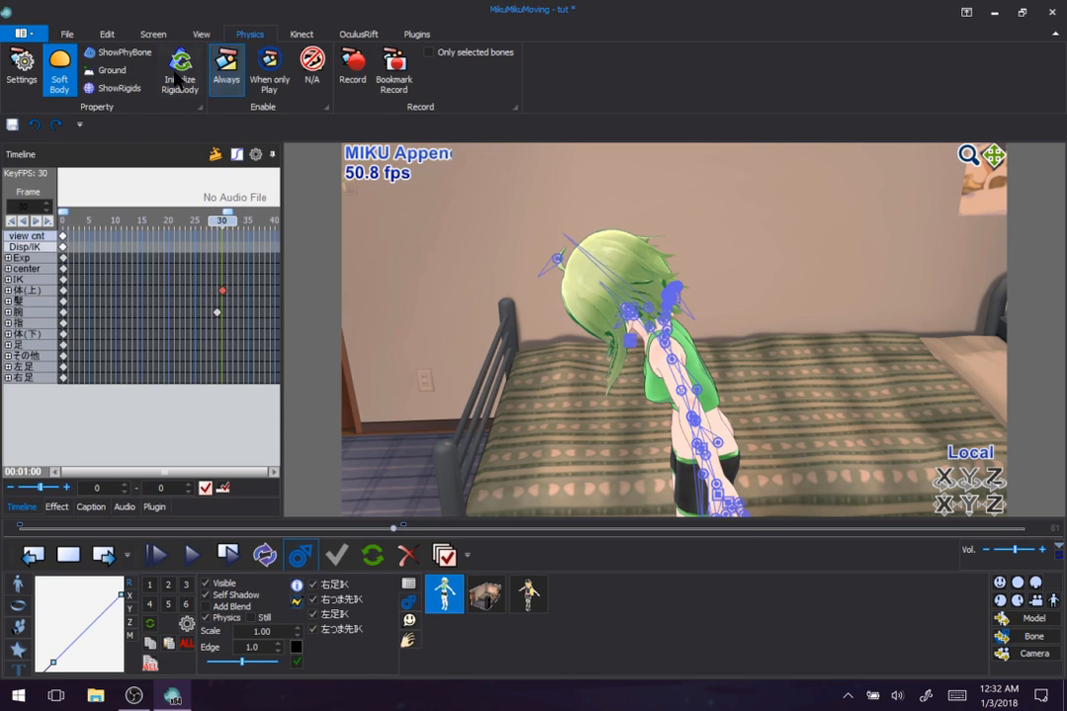
click(174, 70)
click(174, 70)
Try the N/A and When only Play physics modes, and return physics calculation to Always
click(309, 71)
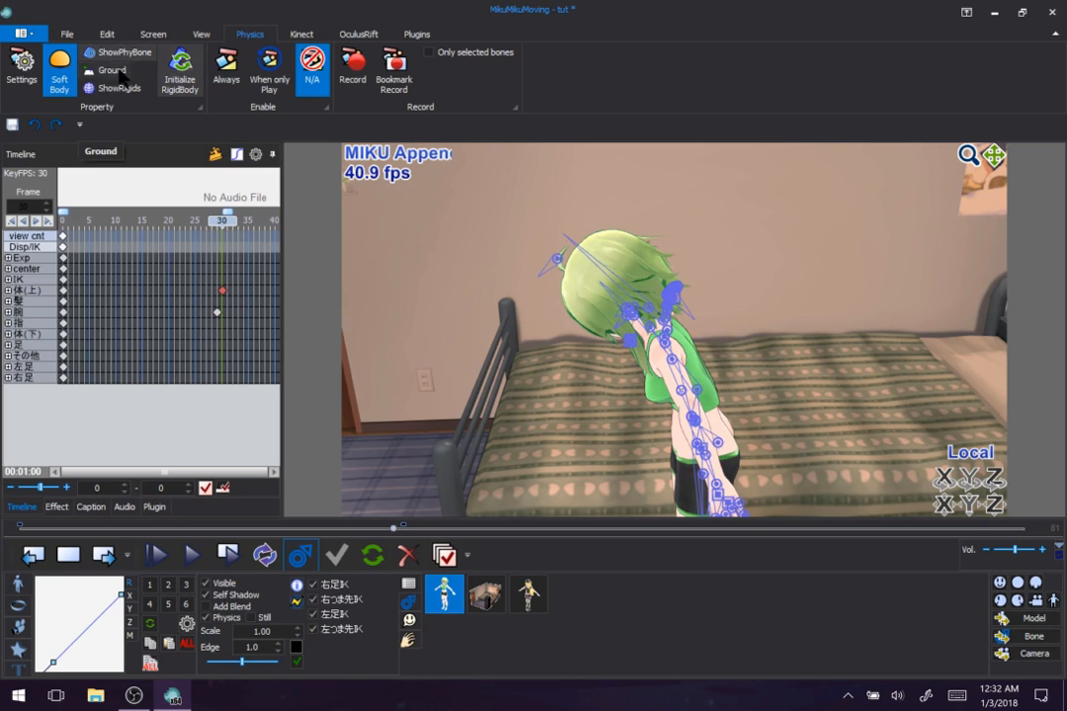
click(269, 70)
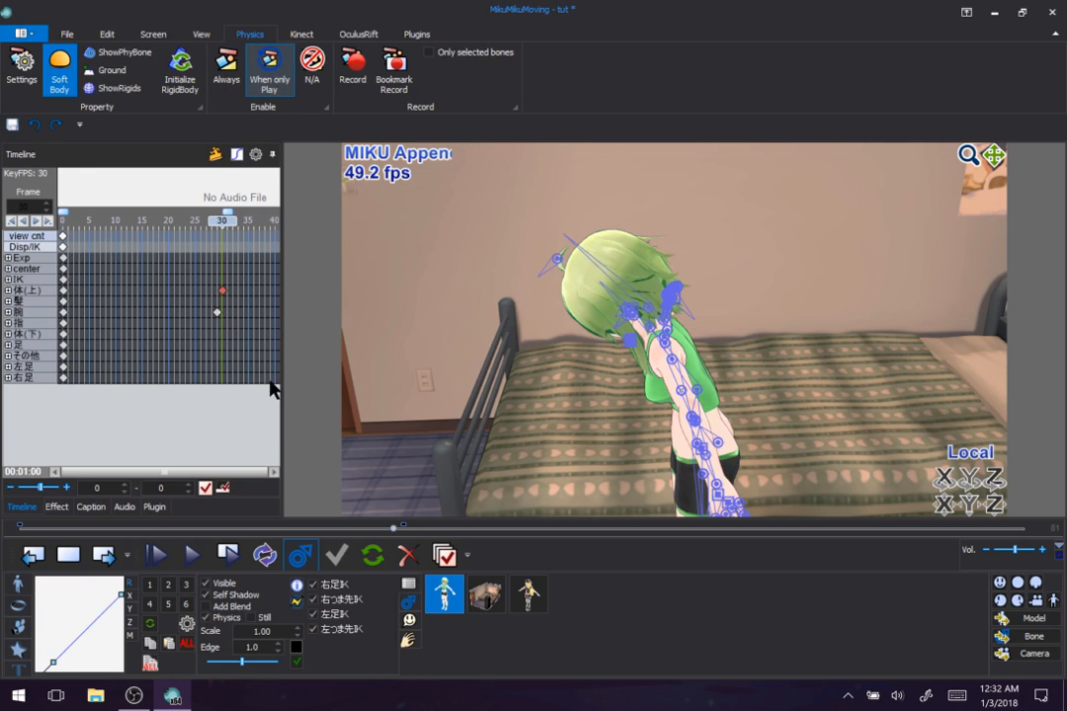
click(228, 555)
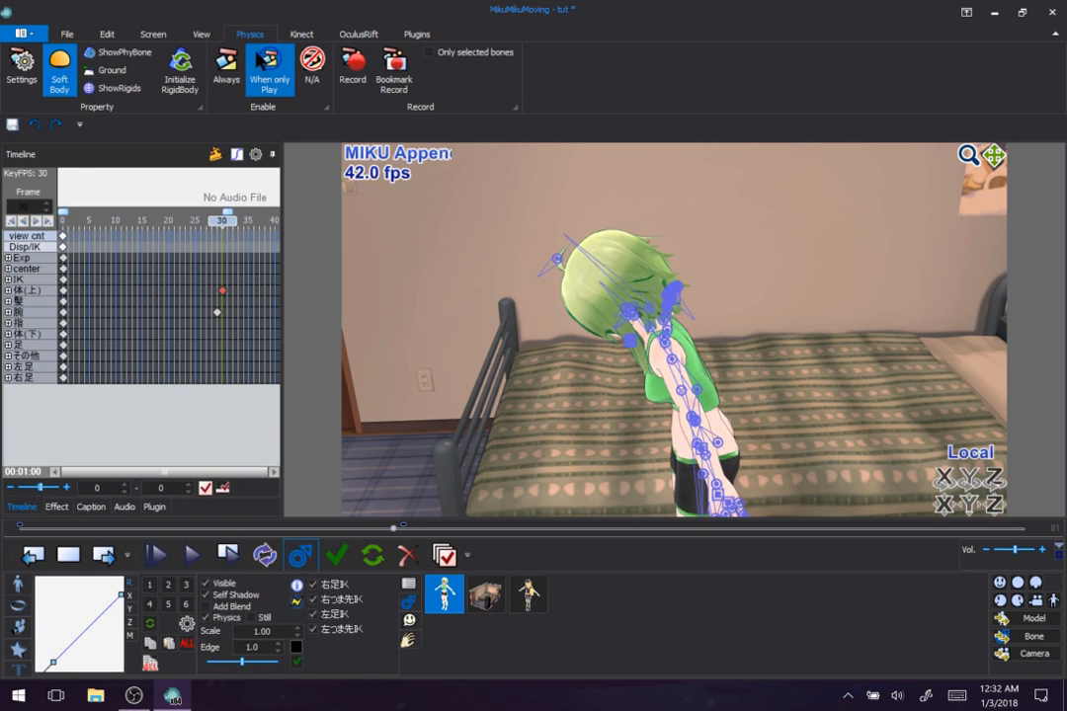
click(235, 75)
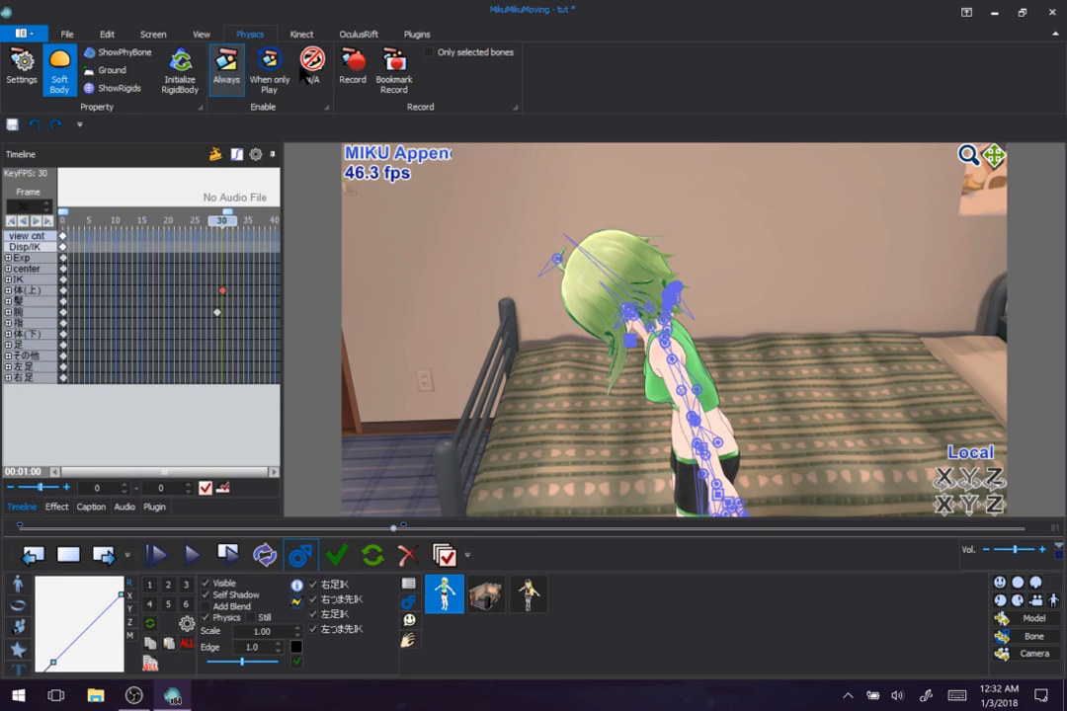
Show the model's physics bones and turn on ground collision for the physics
click(141, 51)
scroll(494, 272, up, 6)
mouse_move(714, 270)
right_down()
mouse_move(804, 241)
mouse_move(707, 224)
mouse_move(718, 261)
right_up()
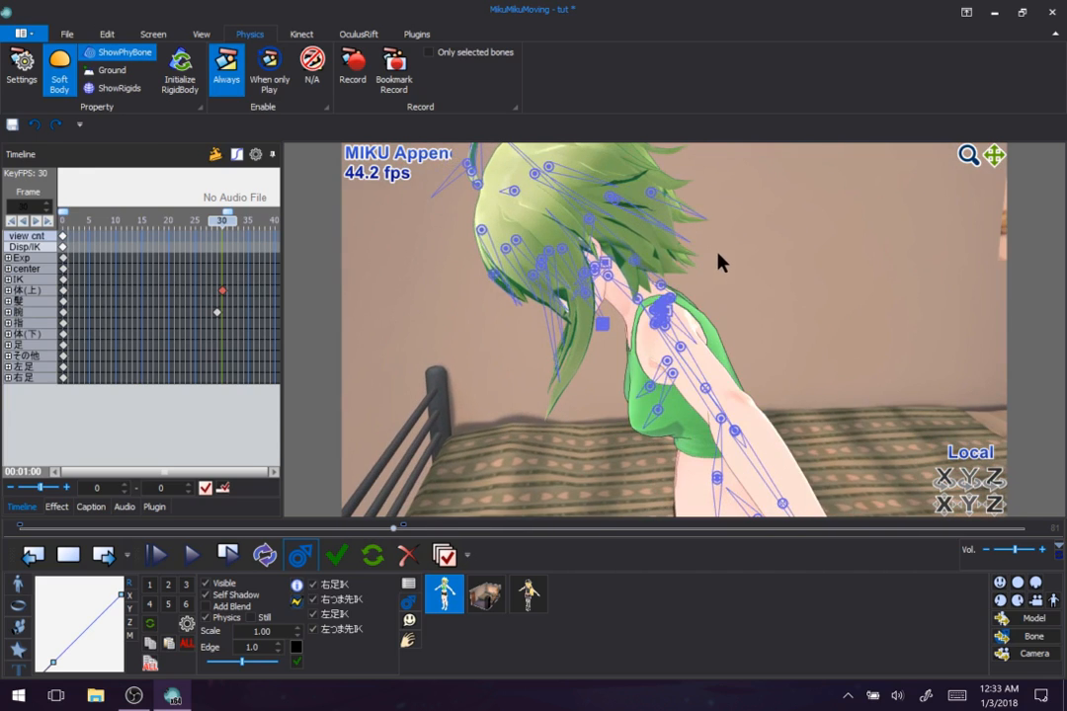
click(120, 72)
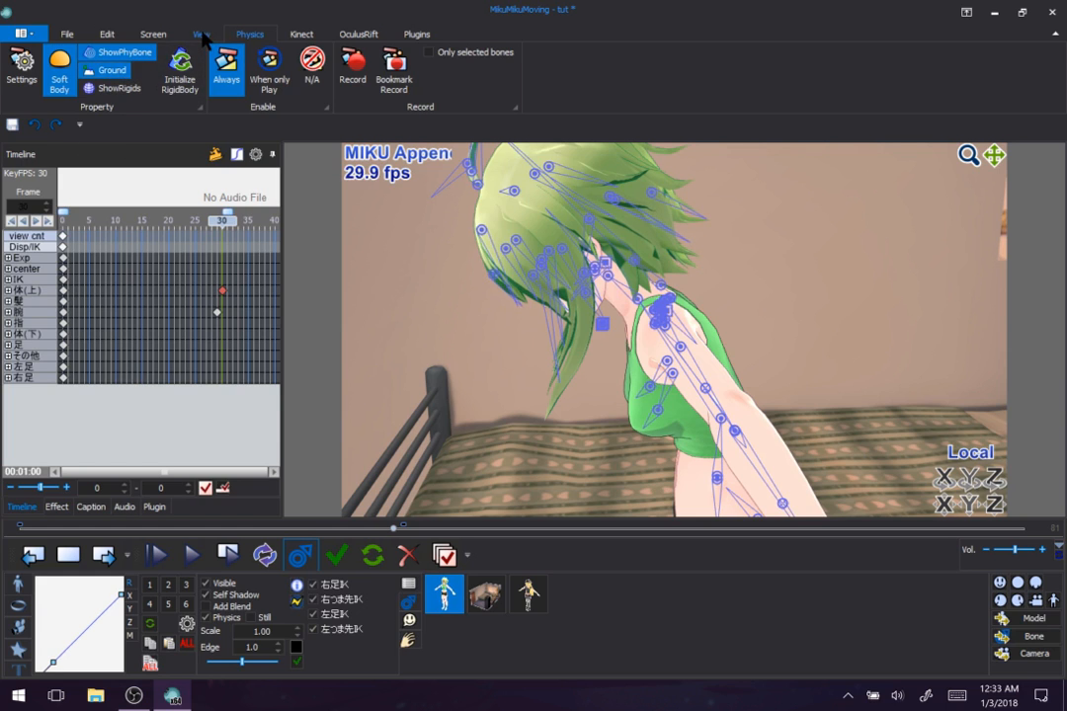
Turn on the axis display and zoom out until the whole model is in view
click(201, 35)
click(158, 49)
right_drag(786, 357, 319, 218)
scroll(777, 451, down, 10)
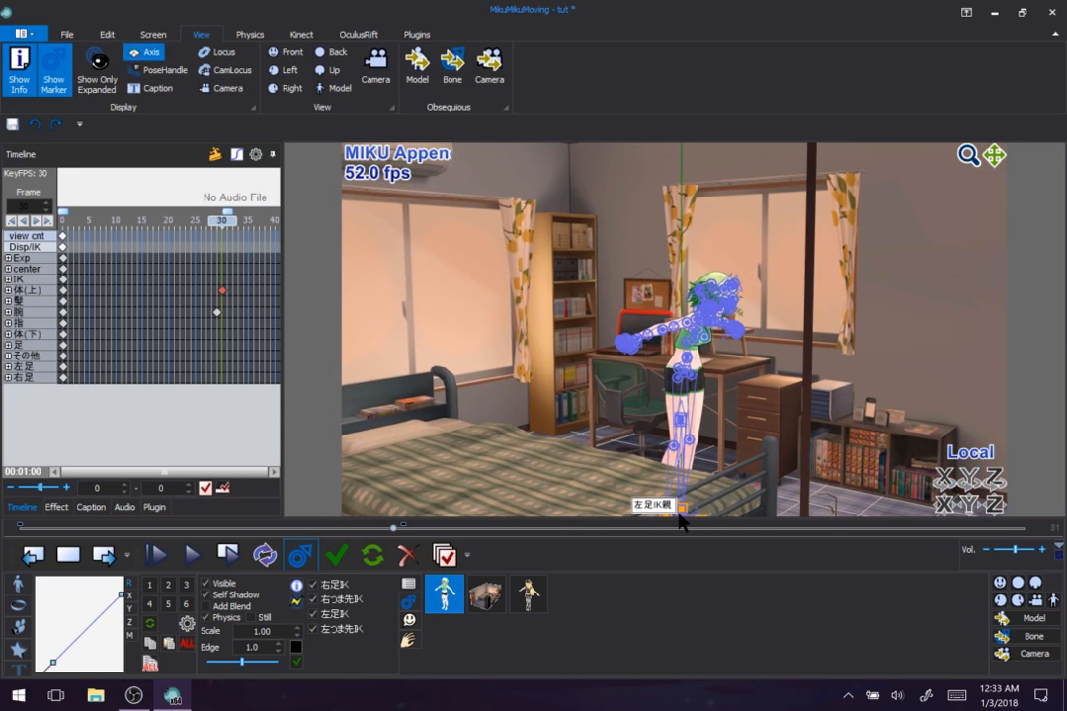
Lower the model to the room's floor with its center bone (センター)
click(686, 420)
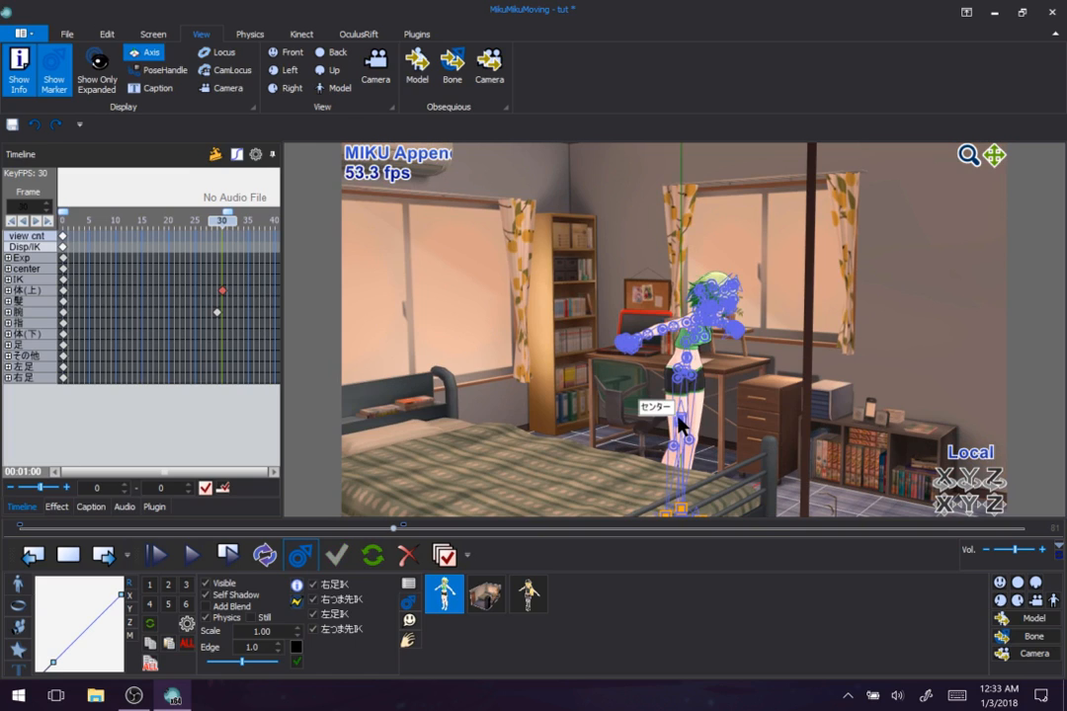
click(686, 423)
drag(688, 427, 746, 454)
drag(710, 487, 780, 588)
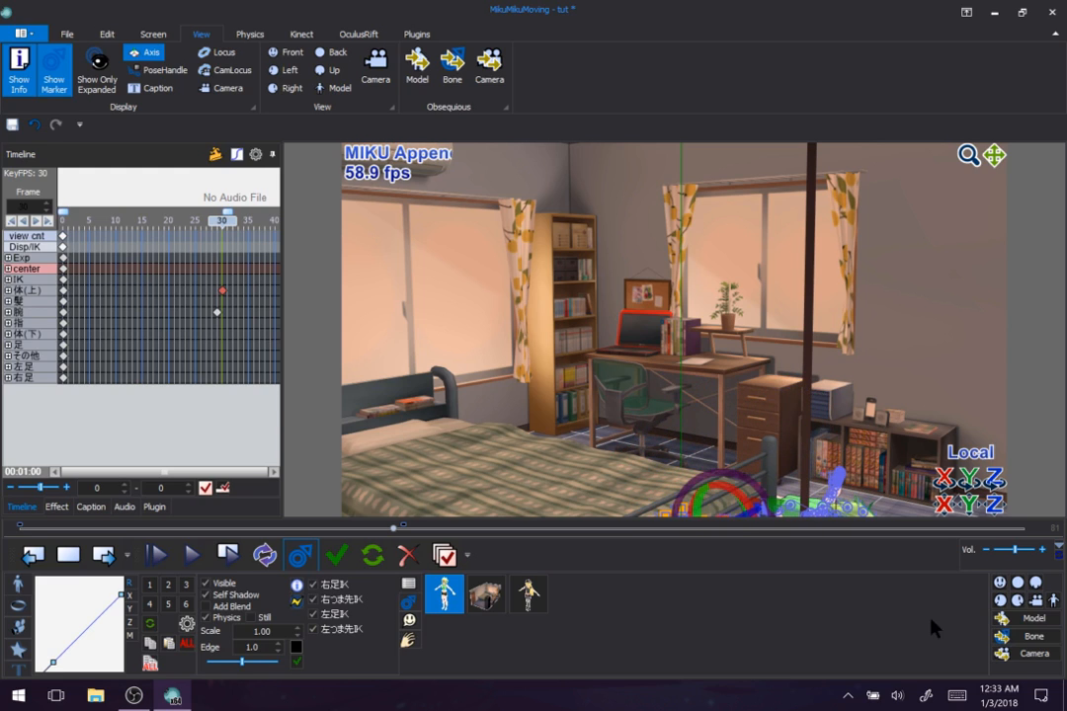
Make the view follow the center bone, adjust the bone's position near the floor, and turn the bone follow off
click(1034, 637)
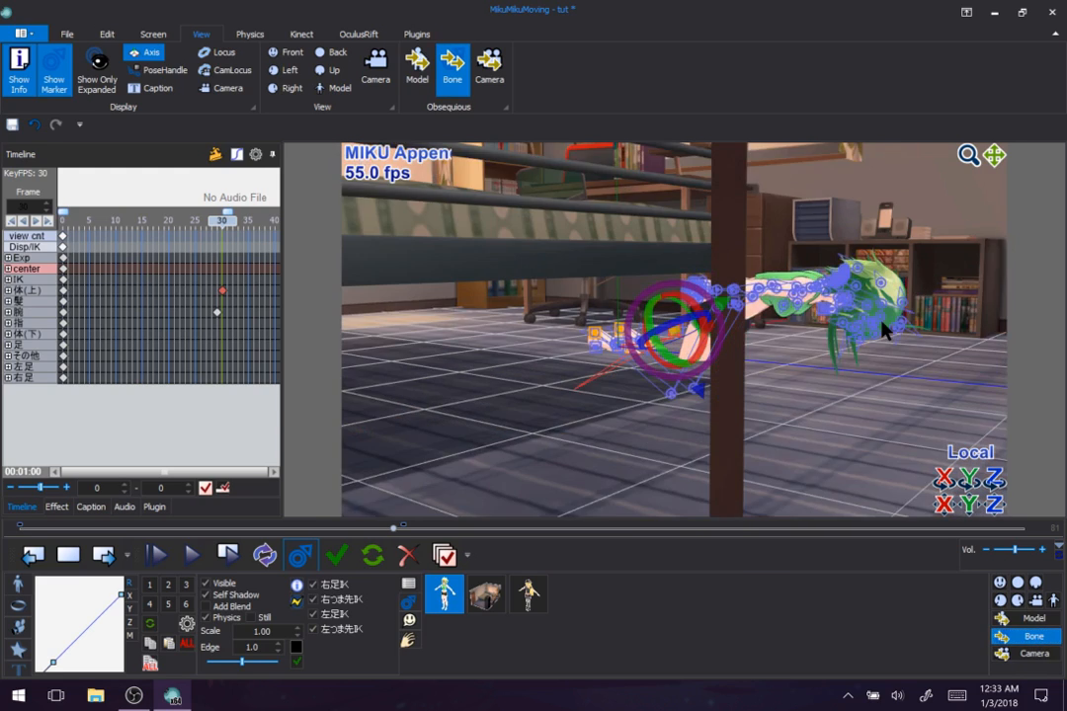
drag(700, 388, 721, 419)
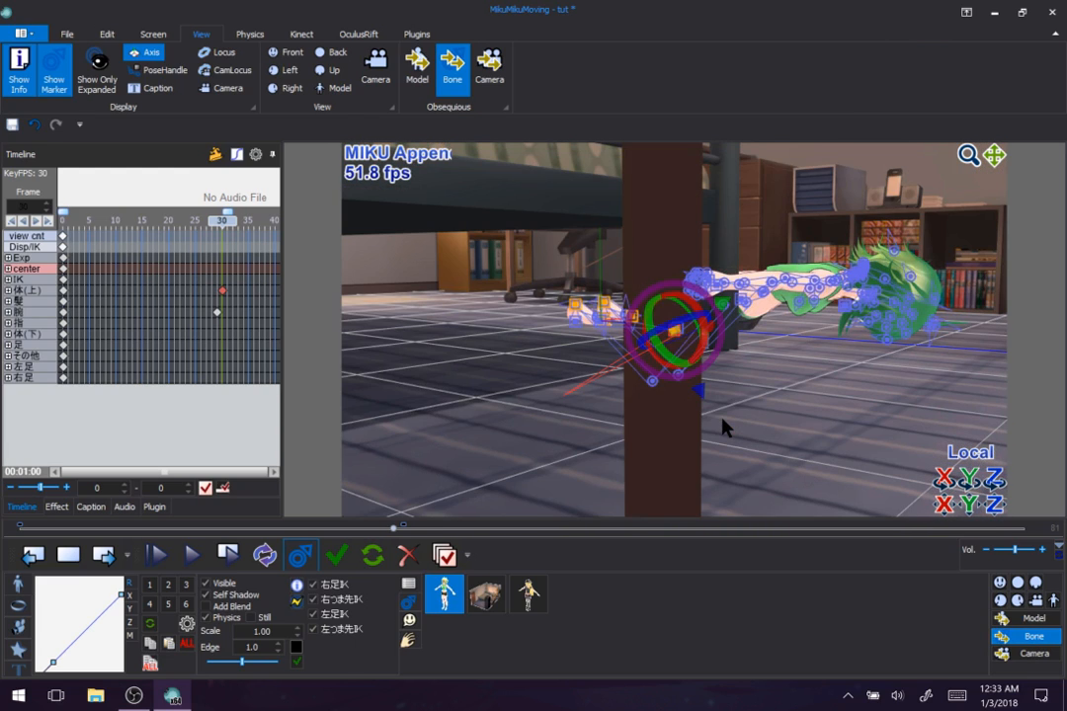
scroll(946, 336, up, 5)
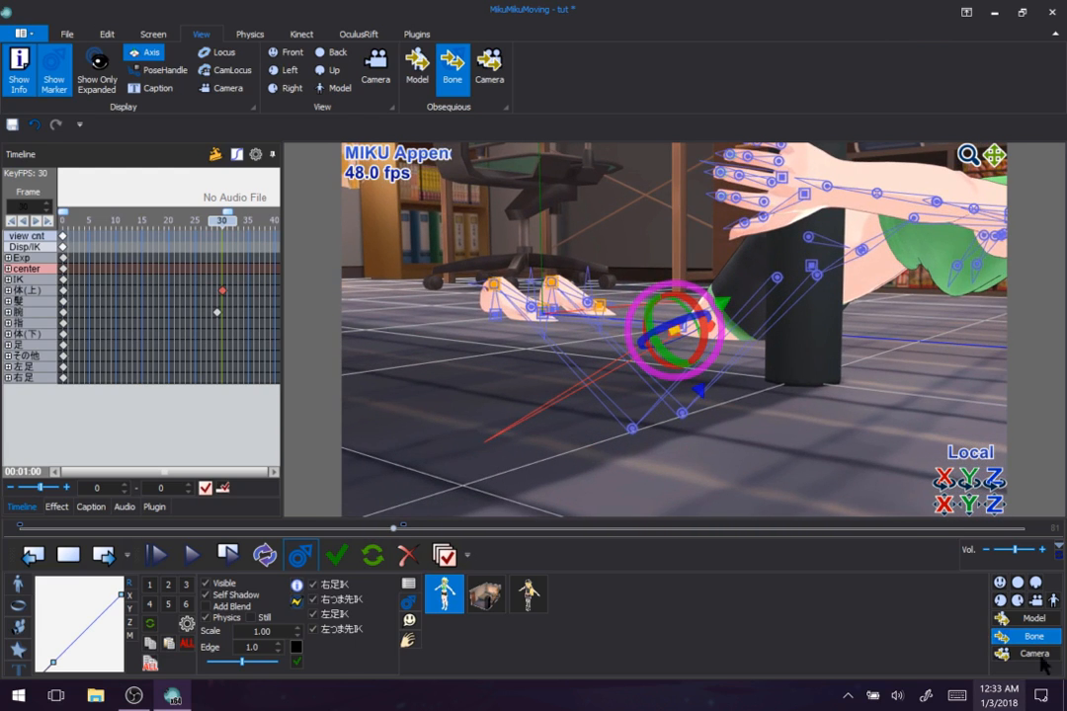
right_drag(691, 197, 837, 145)
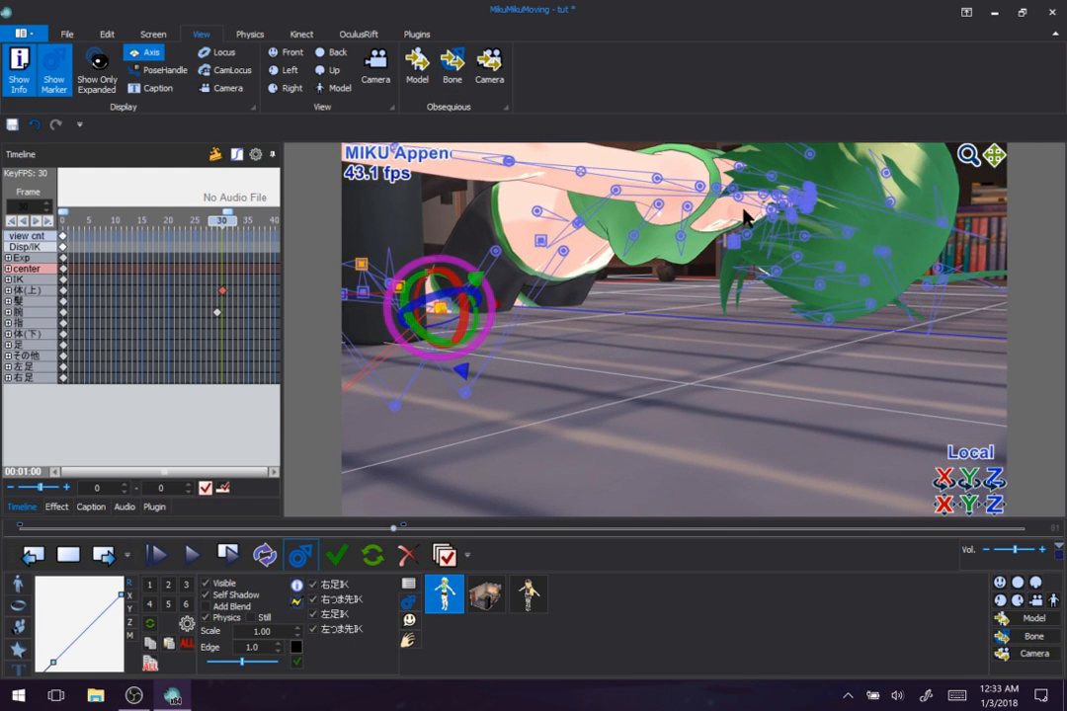
Rotate the bone near the model's neck to raise the head, and slightly rotate the upper-body bone
click(739, 203)
drag(757, 233, 756, 212)
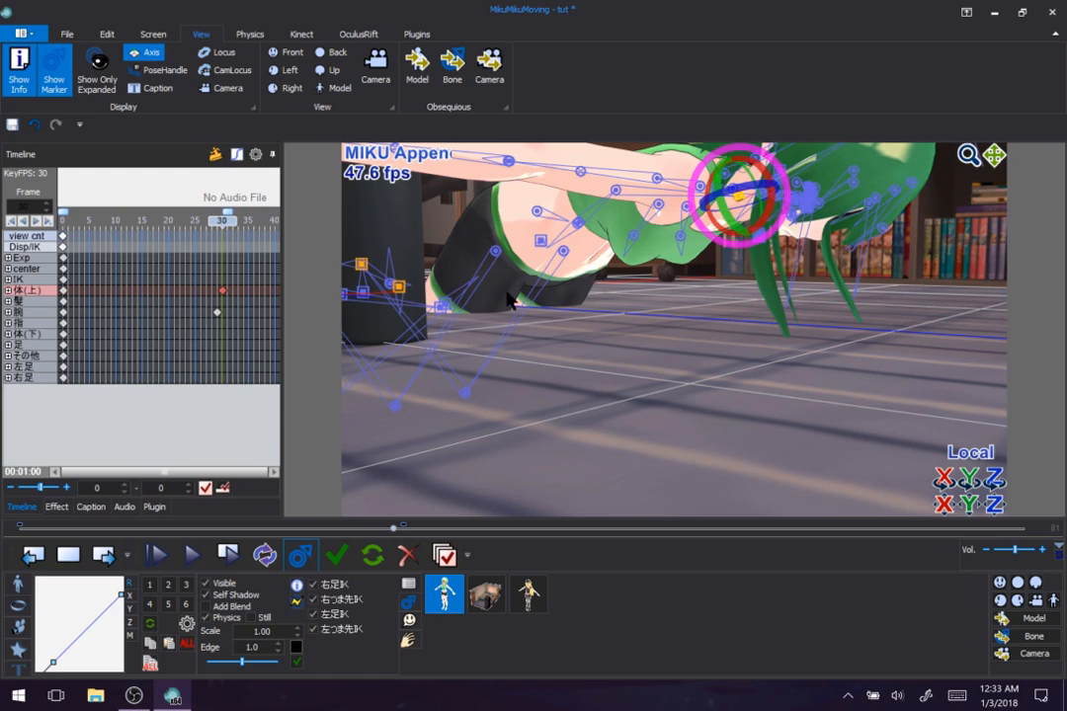
click(579, 224)
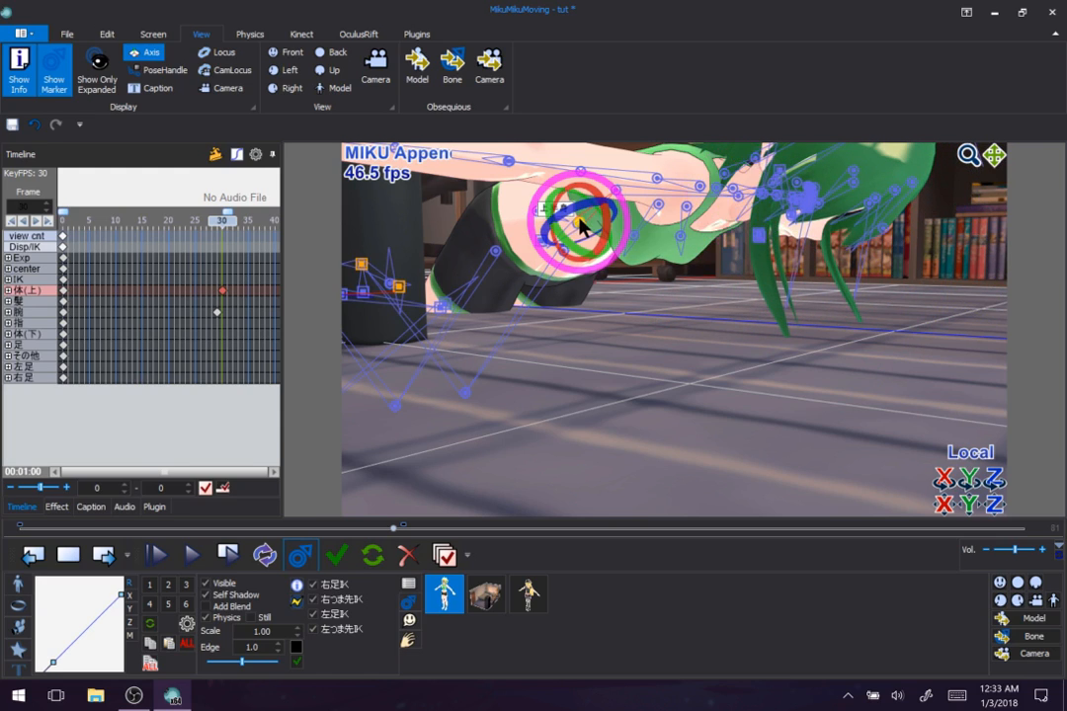
mouse_move(606, 229)
mouse_down()
mouse_move(608, 243)
mouse_move(605, 233)
mouse_up()
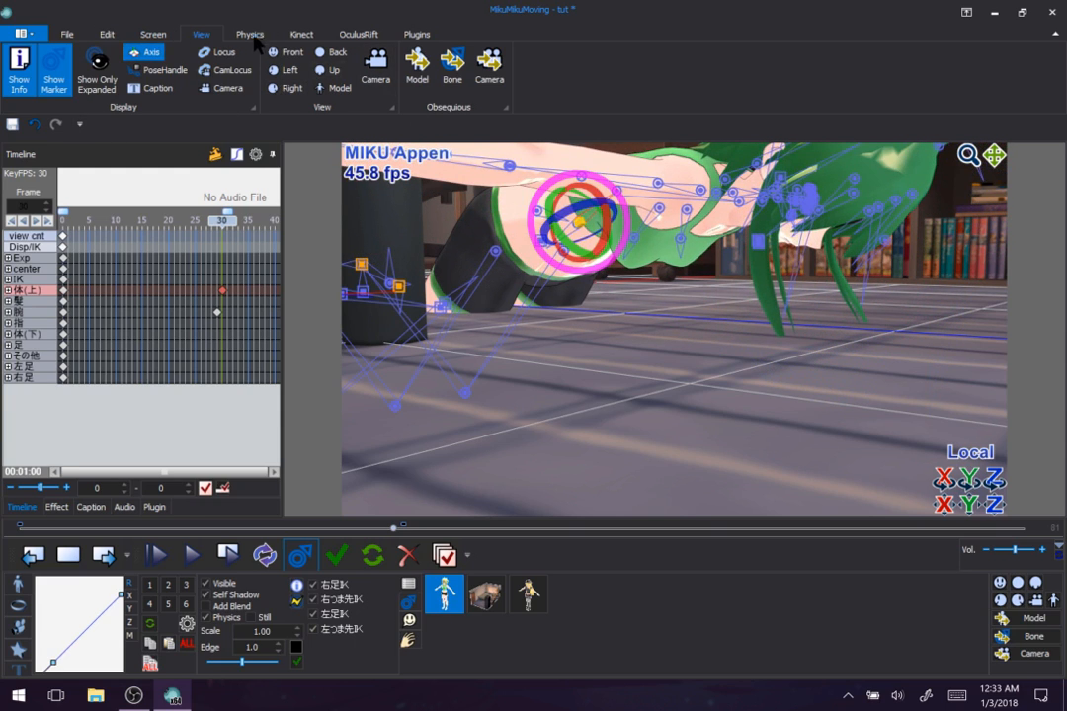
Turn off ground collision and raise the torso with the upper-body bone
click(251, 36)
click(114, 52)
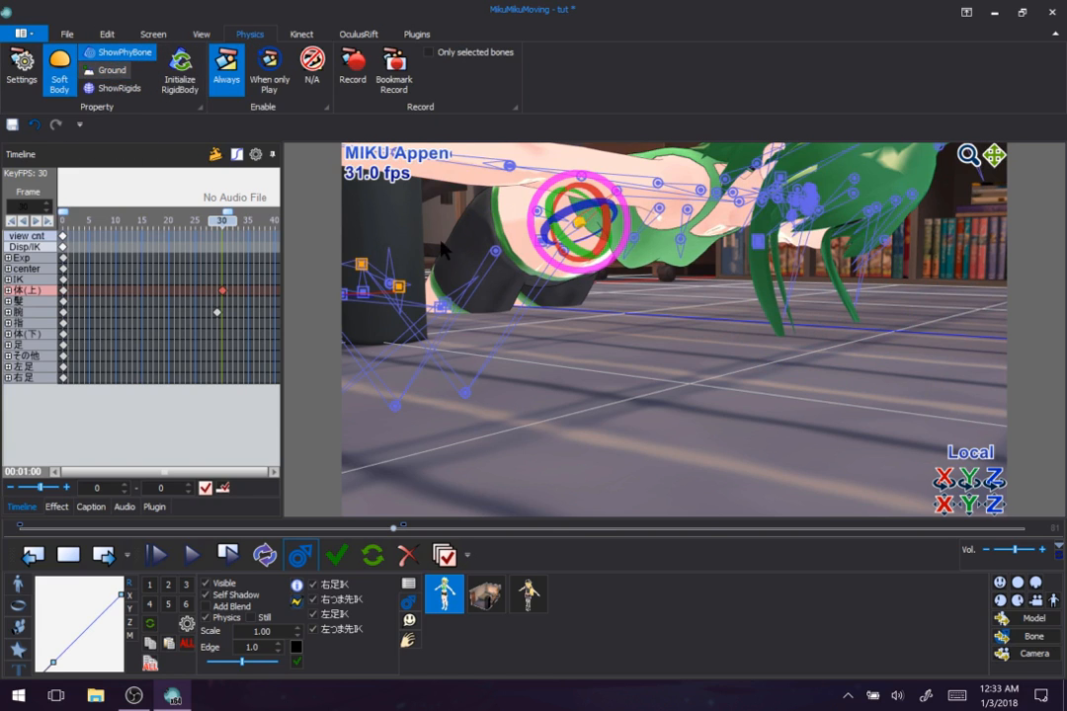
mouse_move(607, 227)
mouse_down()
mouse_move(589, 225)
mouse_move(610, 233)
mouse_move(596, 219)
mouse_move(607, 229)
mouse_move(609, 219)
mouse_up()
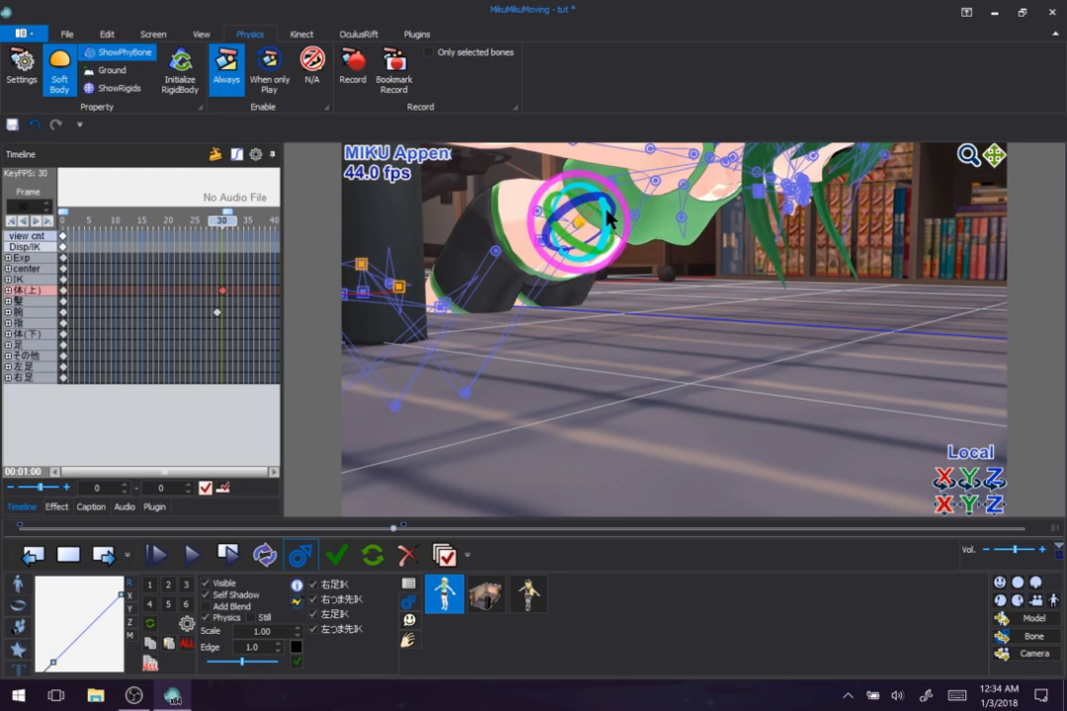
Display the rigid bodies, examine them on the models from several angles, and hide them again
click(128, 89)
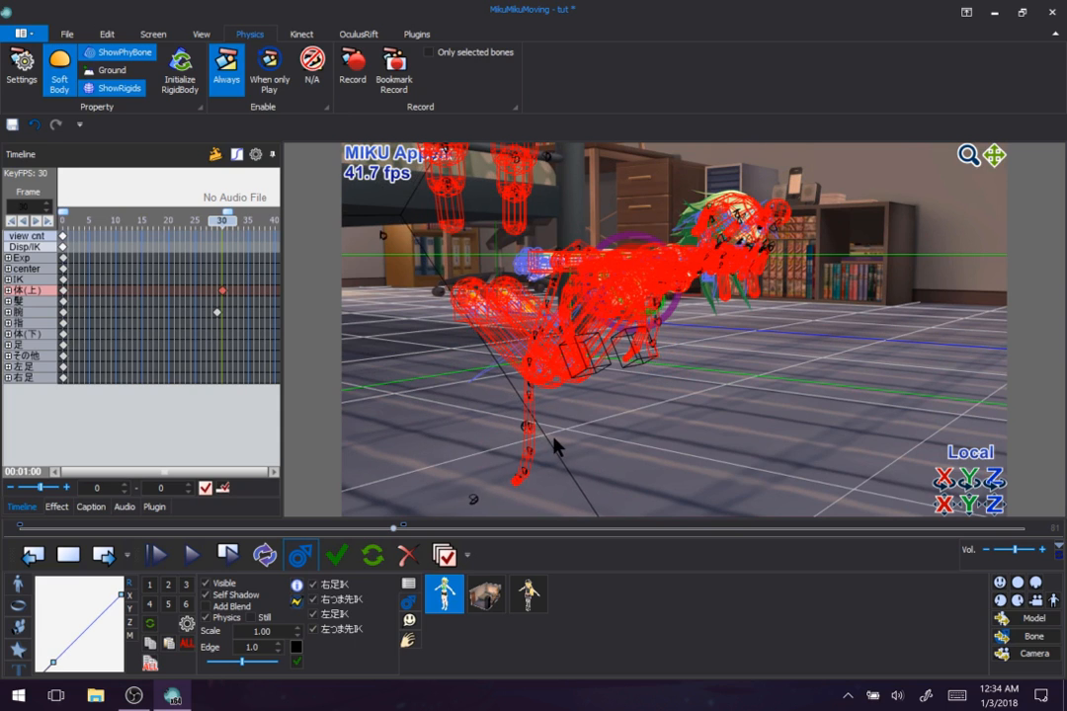
scroll(554, 440, down, 3)
scroll(555, 441, down, 5)
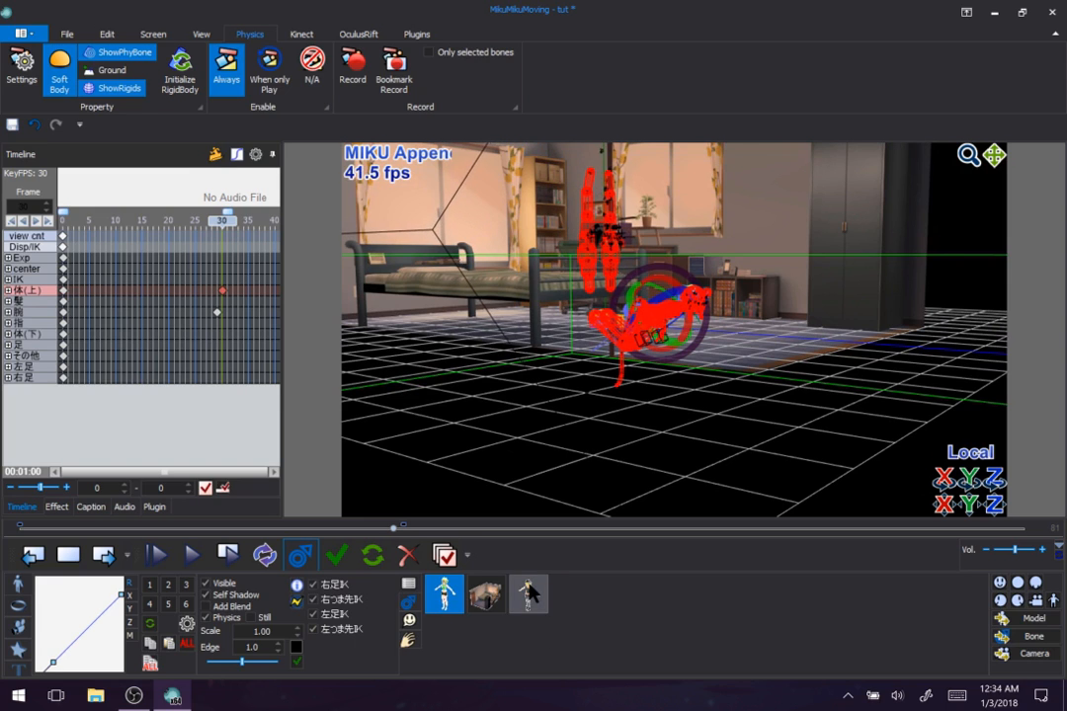
scroll(503, 311, up, 6)
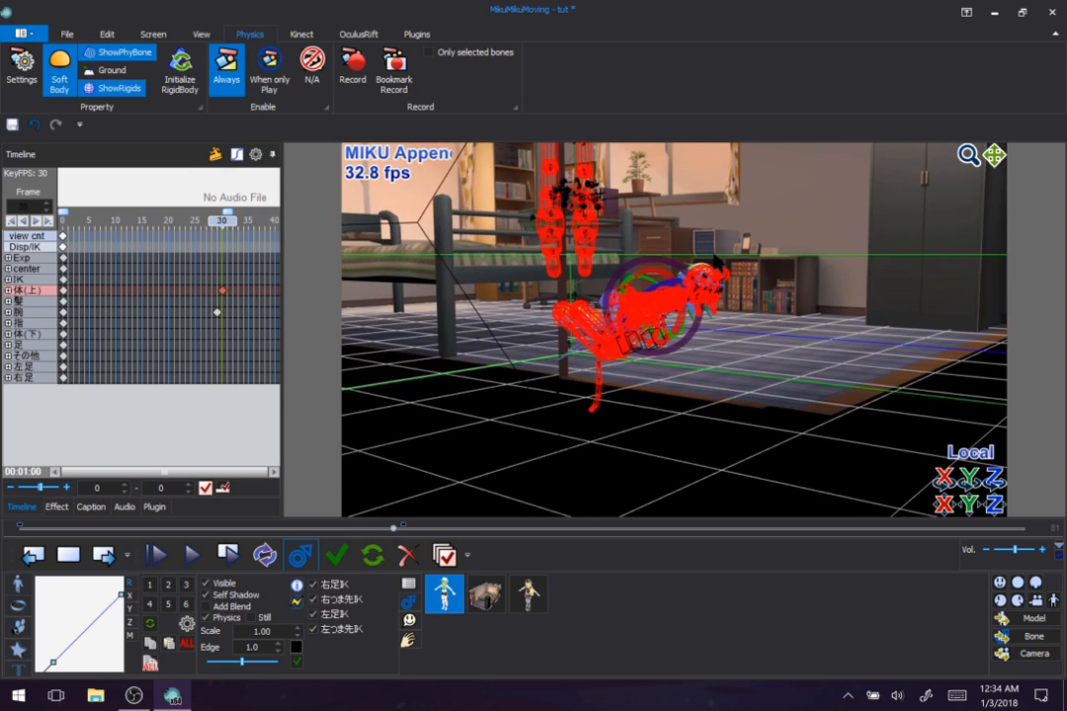
right_drag(509, 314, 612, 282)
drag(994, 157, 988, 287)
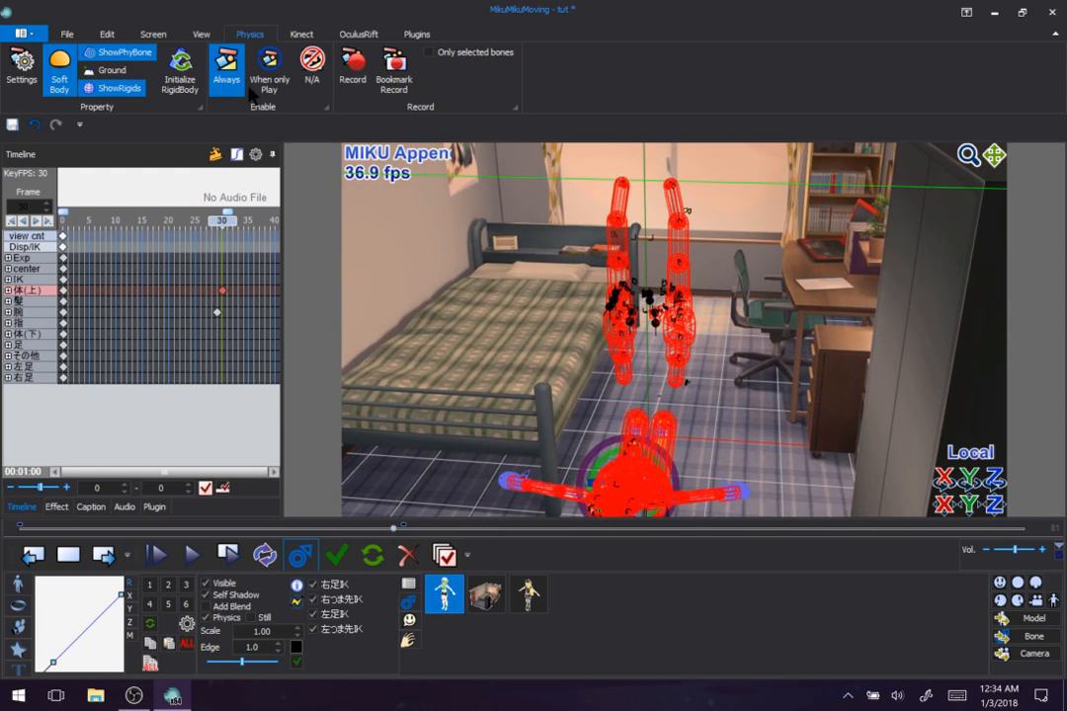
click(108, 88)
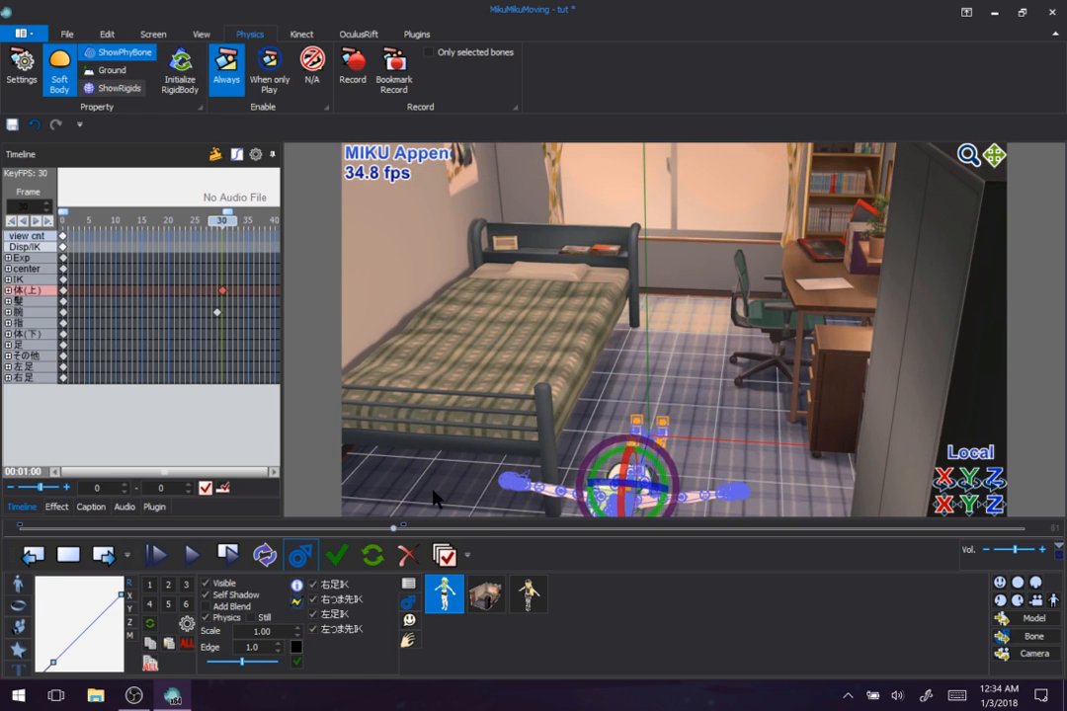
Reset all of the model's bones to the initial pose, clear the selection, and hide the physics bones
click(447, 562)
click(379, 565)
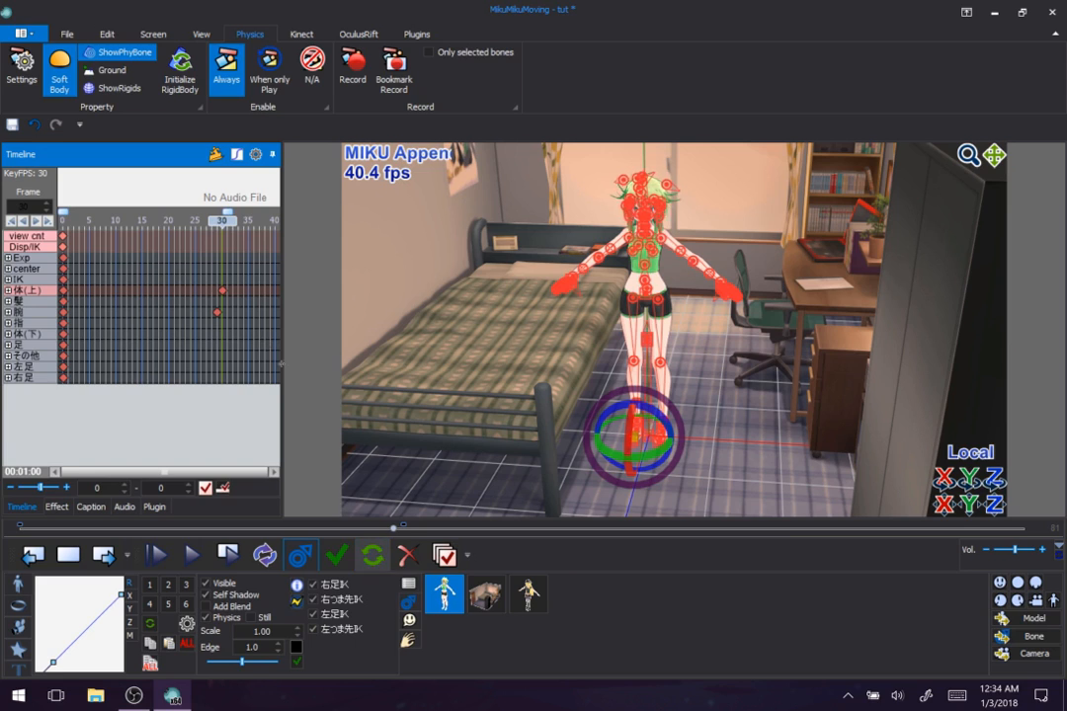
click(250, 341)
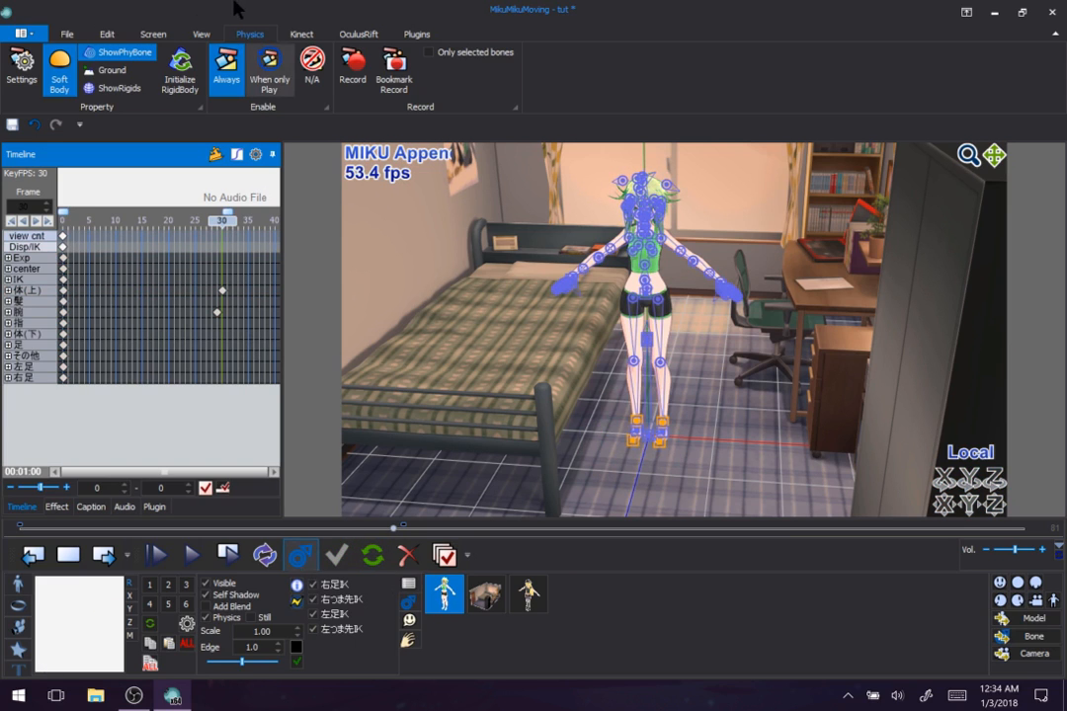
click(113, 51)
Turn Soft Body physics off and back on while viewing the model's upper body from the side
scroll(625, 233, up, 5)
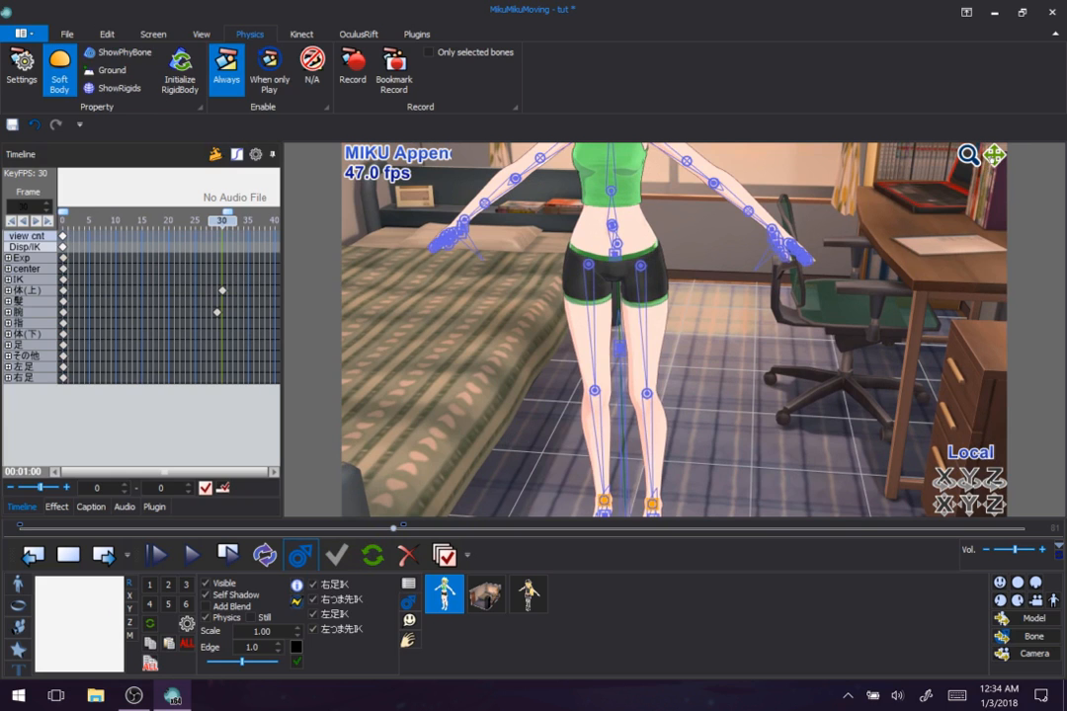
drag(995, 155, 1032, 297)
scroll(724, 238, up, 3)
scroll(724, 238, up, 2)
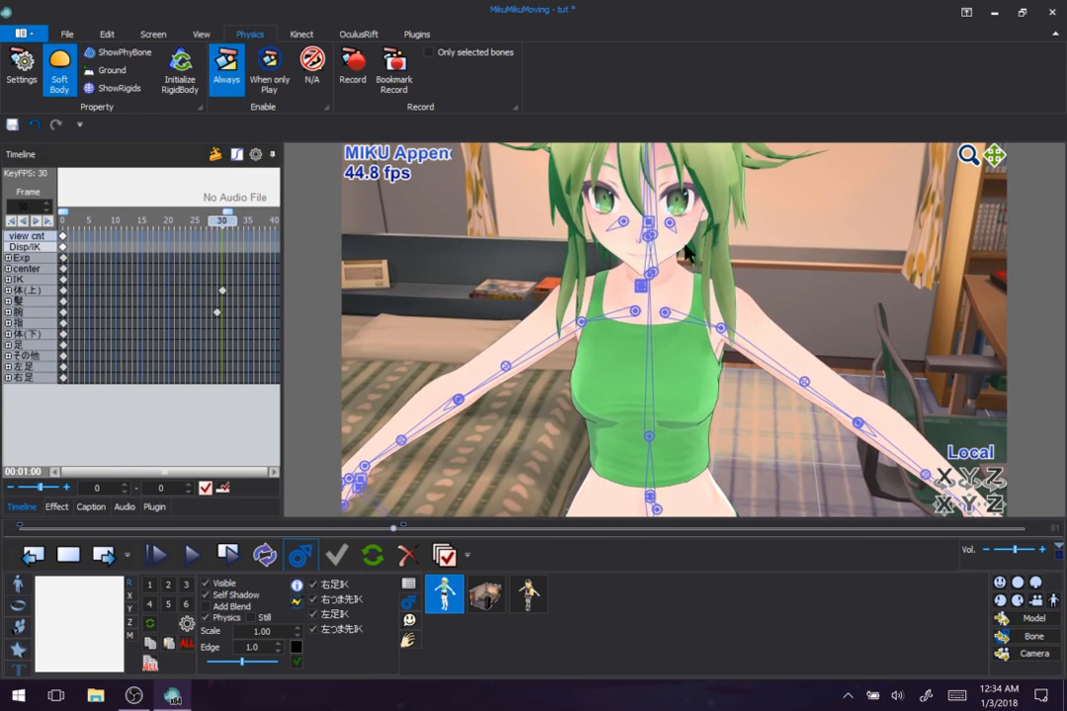
right_drag(470, 313, 302, 269)
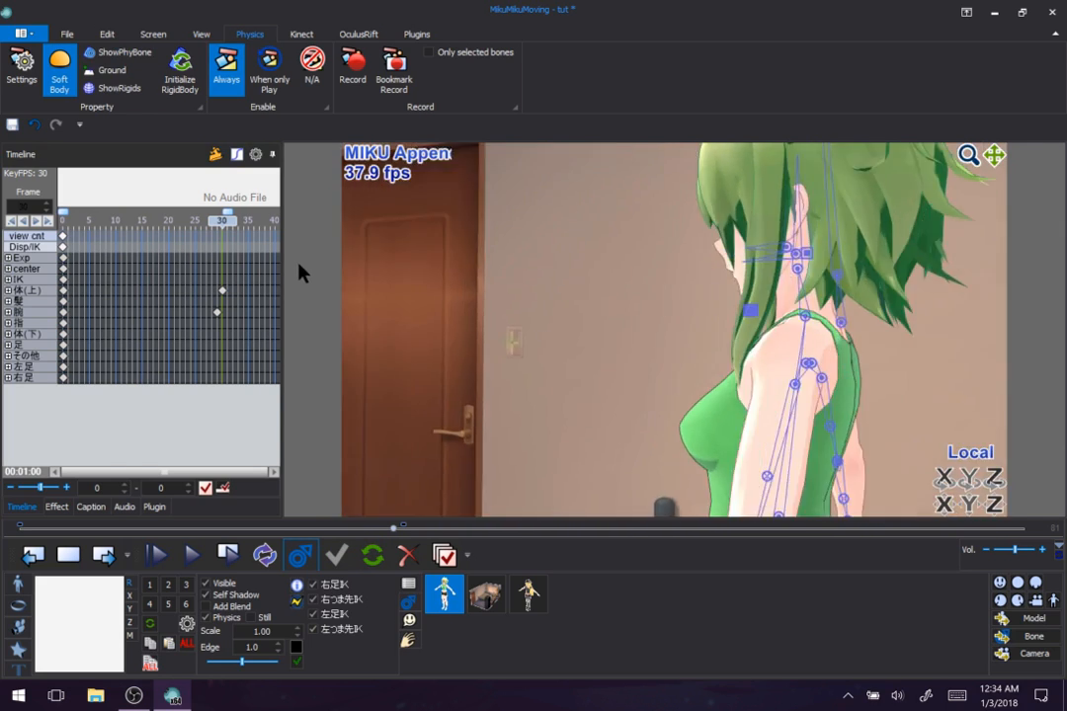
click(61, 65)
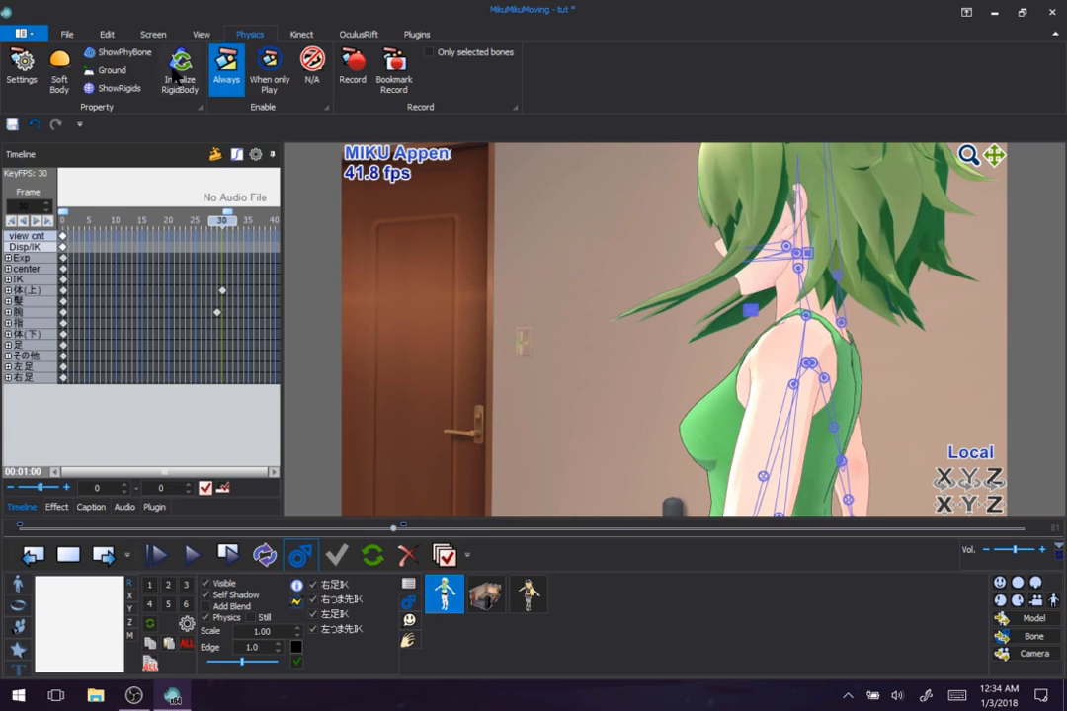
right_drag(589, 283, 615, 273)
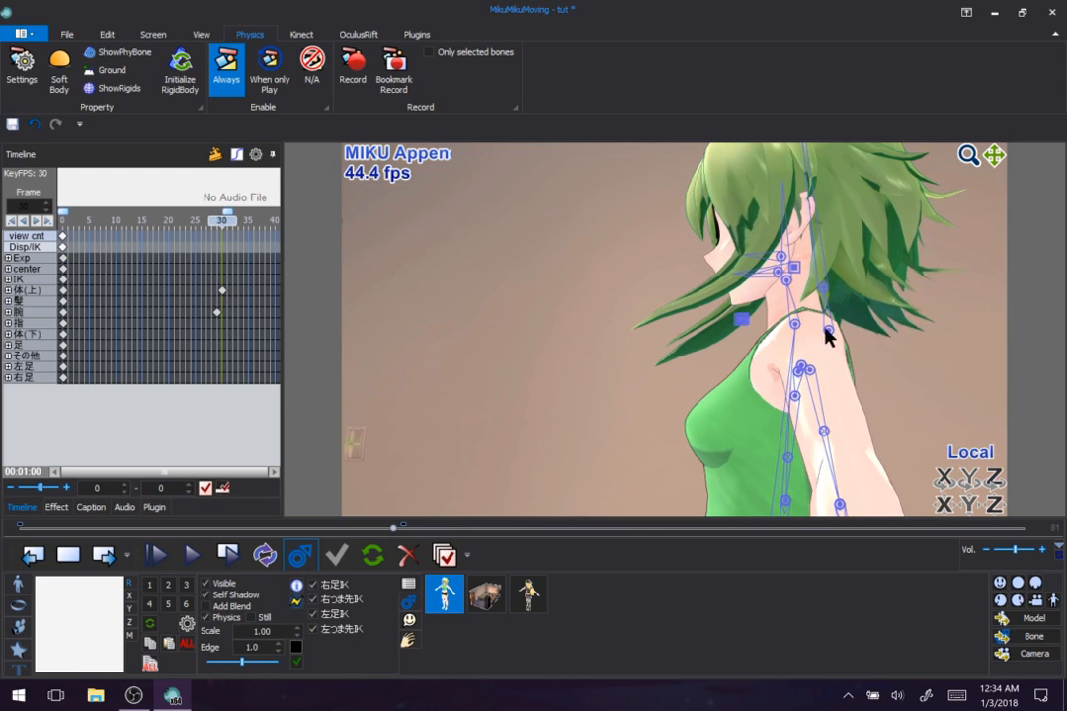
click(54, 76)
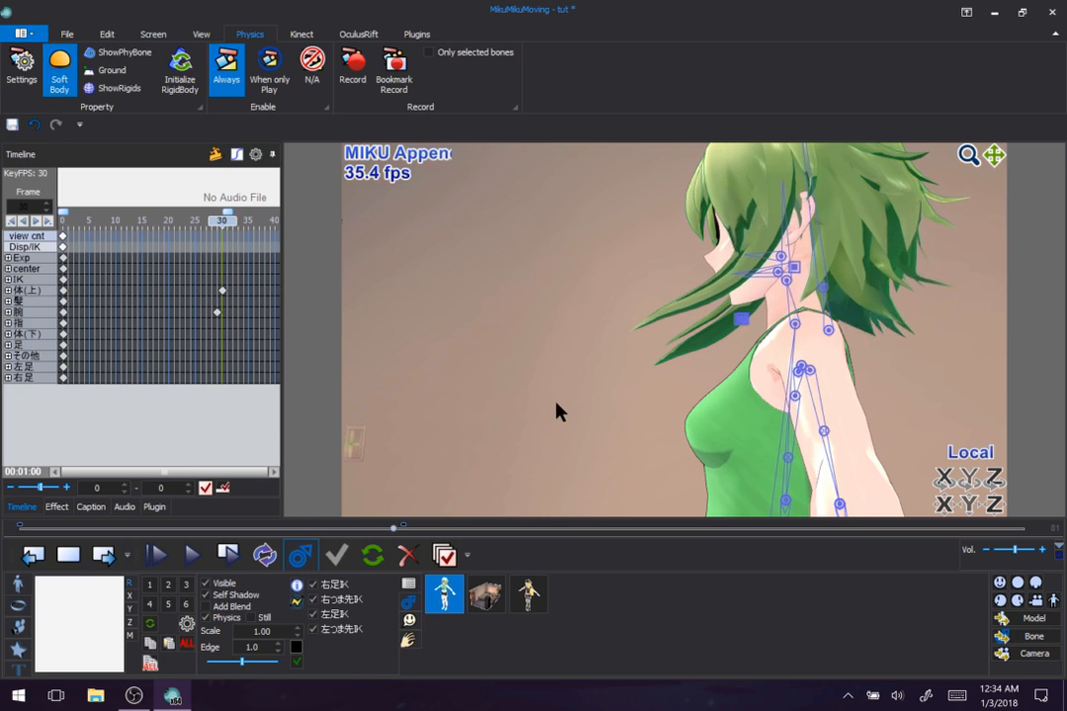
Bend the model's torso backward with the upper-body bone and view the chest from the side
right_drag(662, 365, 698, 386)
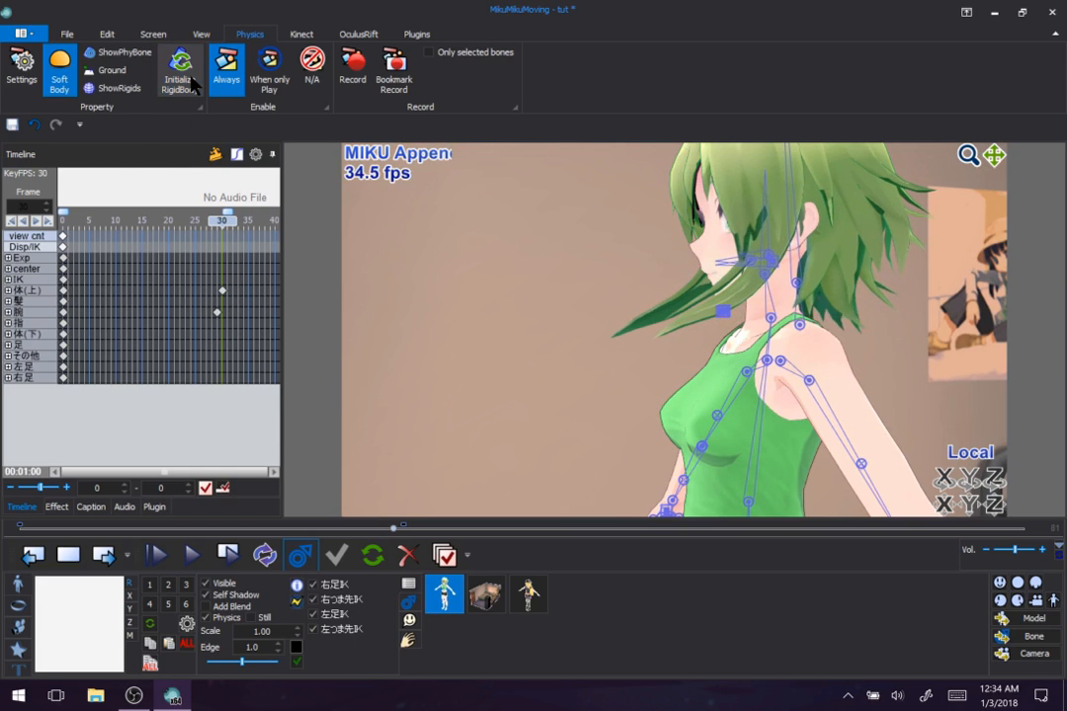
scroll(672, 371, down, 4)
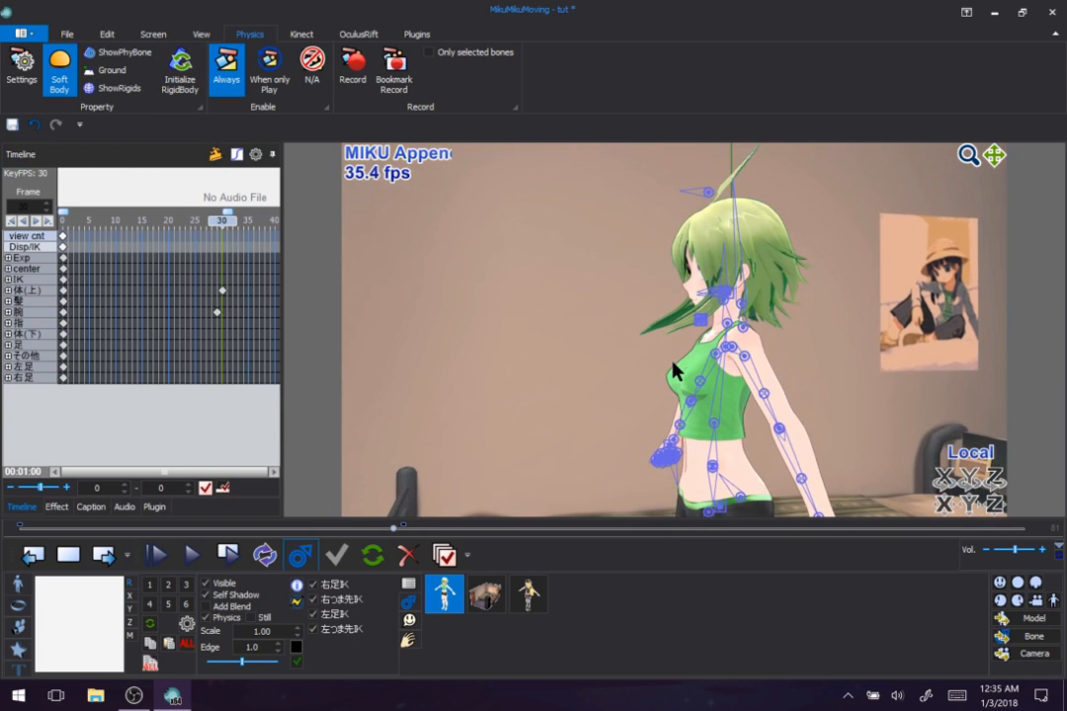
click(717, 424)
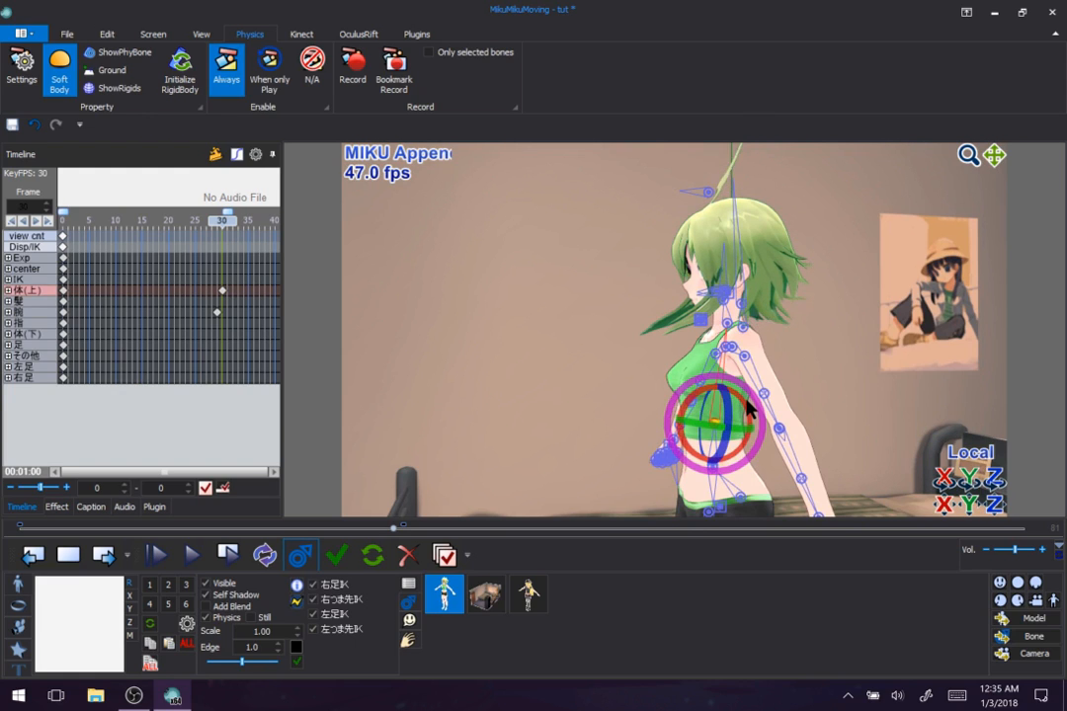
mouse_move(746, 405)
mouse_down()
mouse_move(739, 447)
mouse_move(734, 374)
mouse_move(733, 390)
mouse_up()
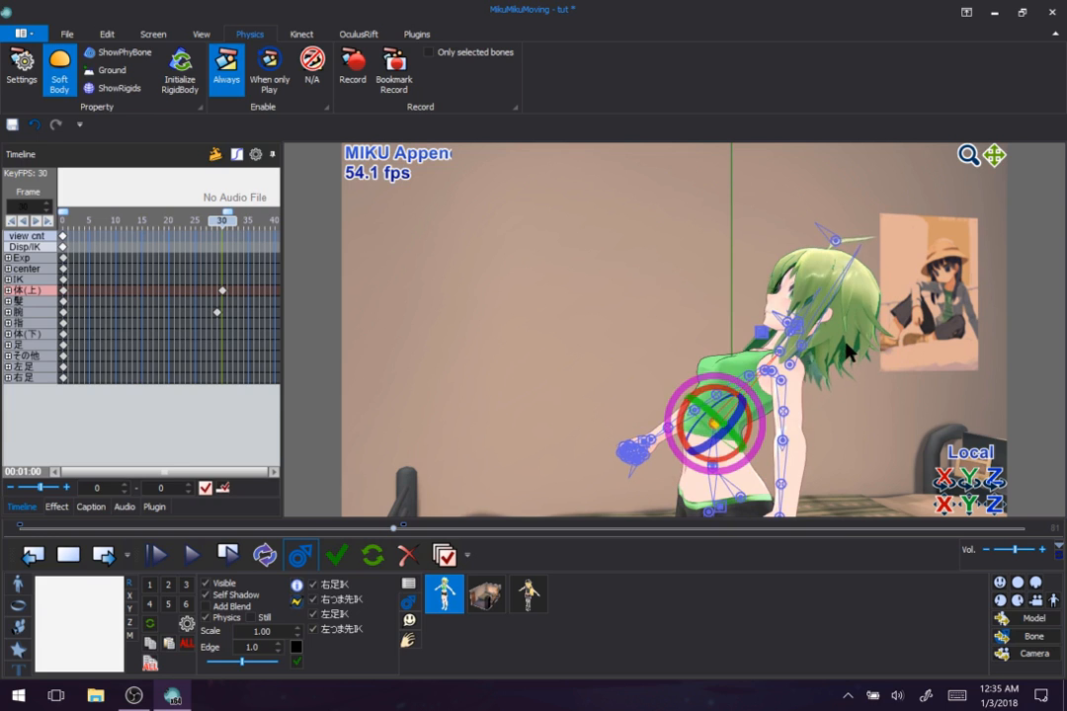
scroll(846, 346, up, 5)
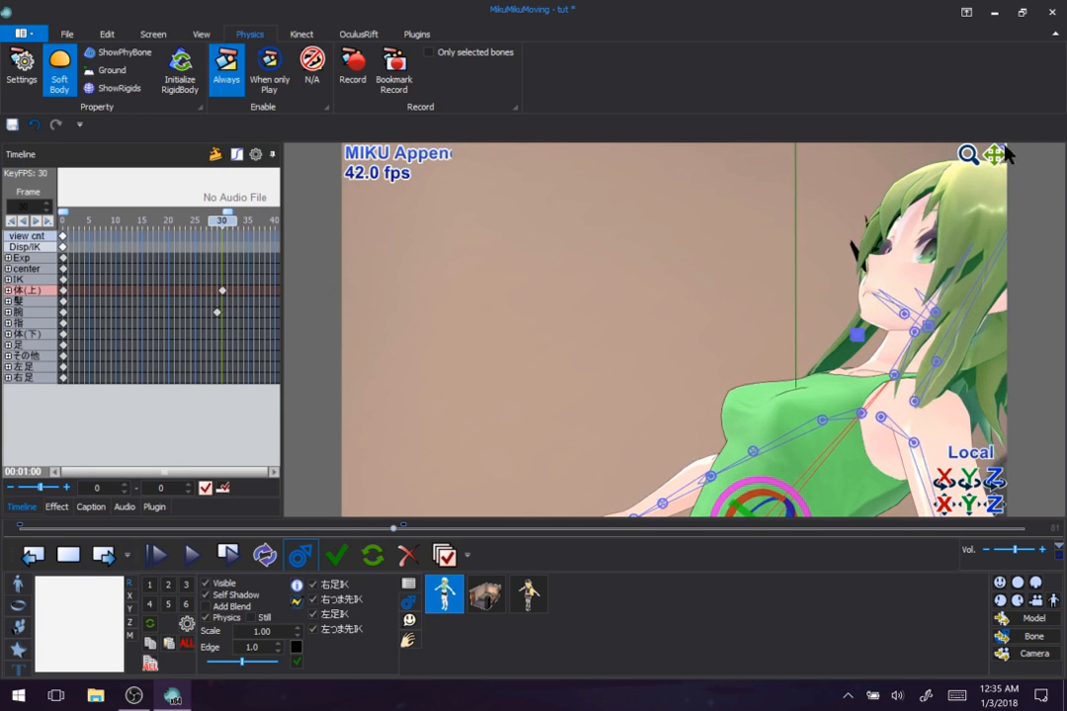
drag(994, 154, 680, 237)
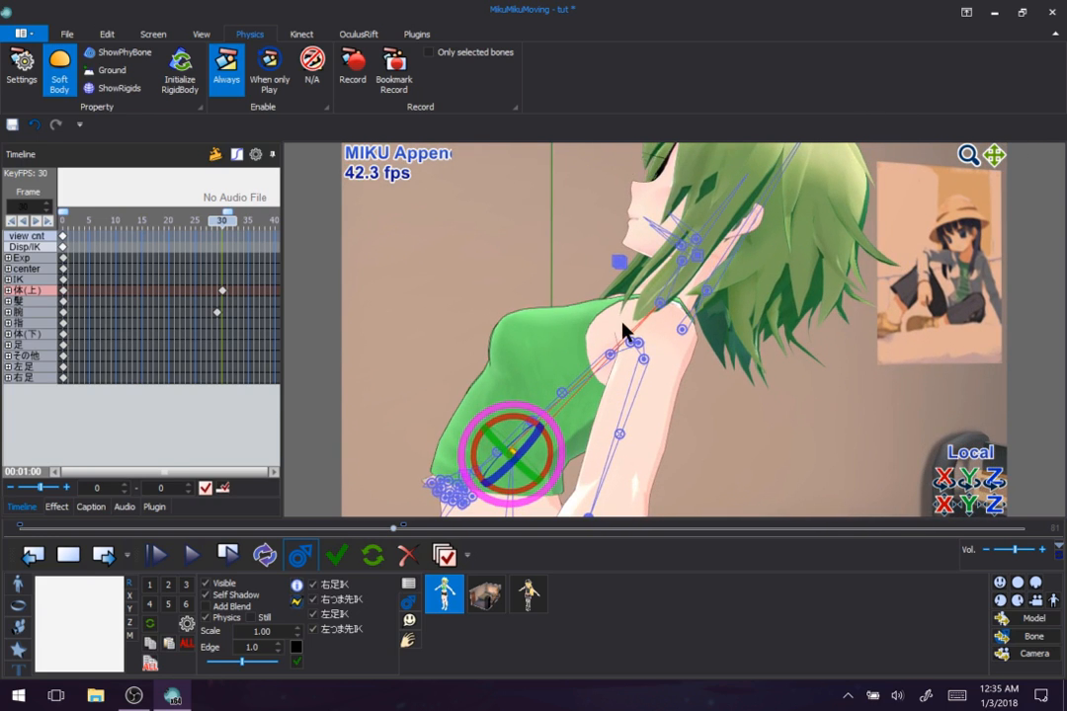
Turn Soft Body off and back on while rotating the torso forward, and reset the upper-body bone
click(60, 69)
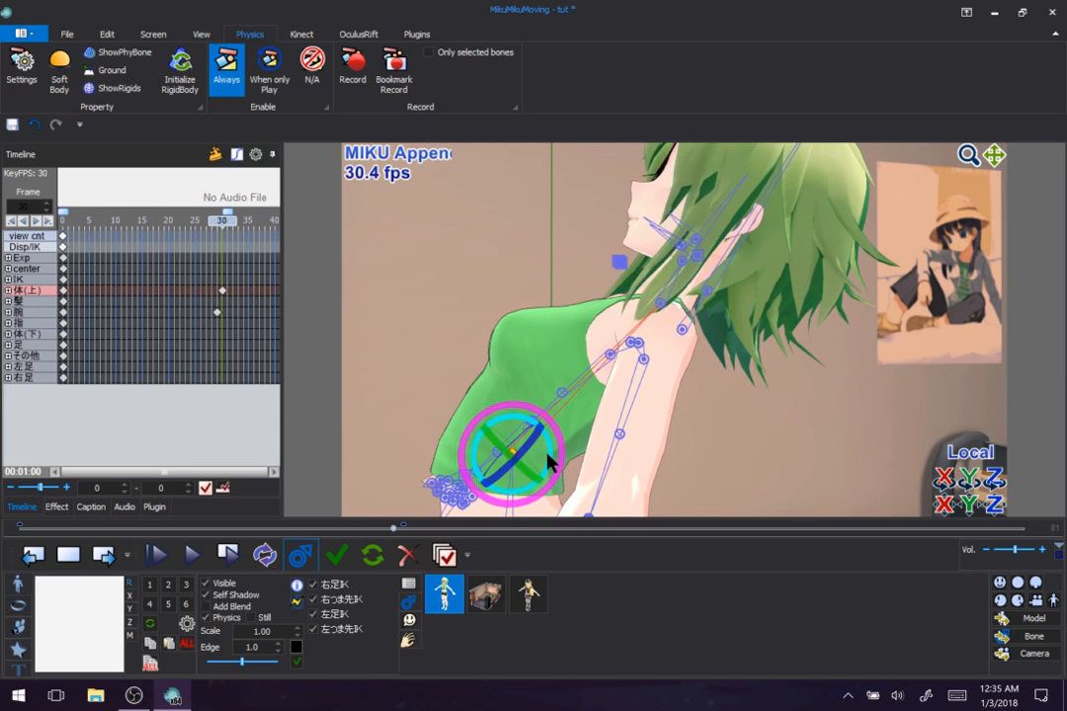
drag(553, 459, 550, 488)
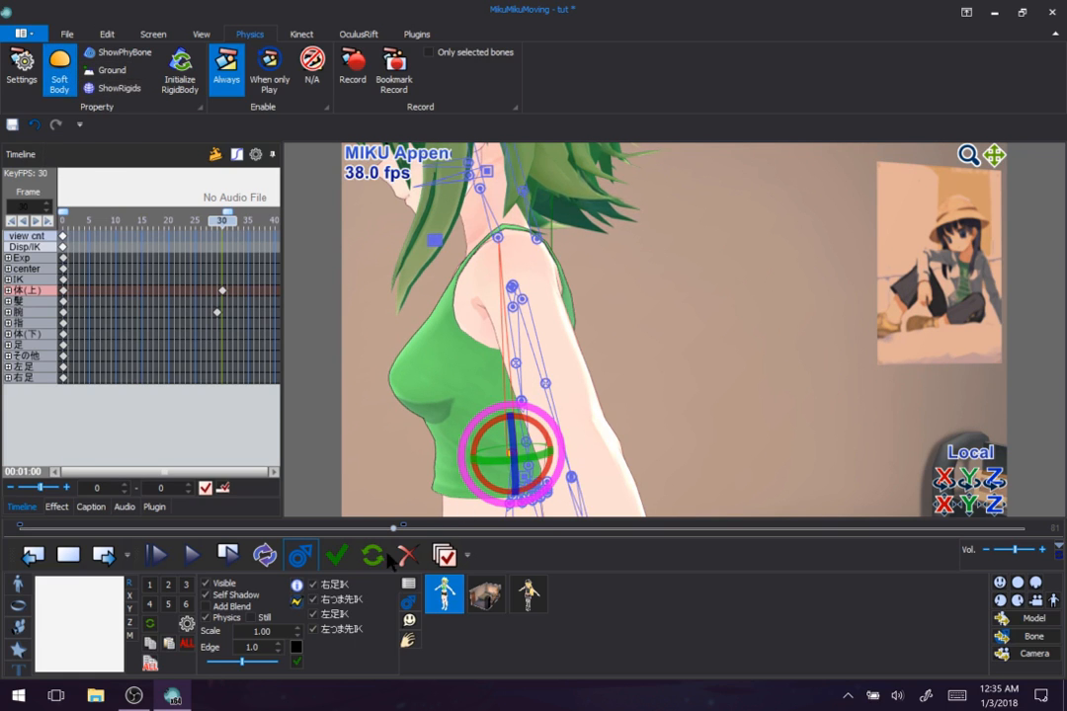
click(372, 556)
right_drag(746, 404, 832, 413)
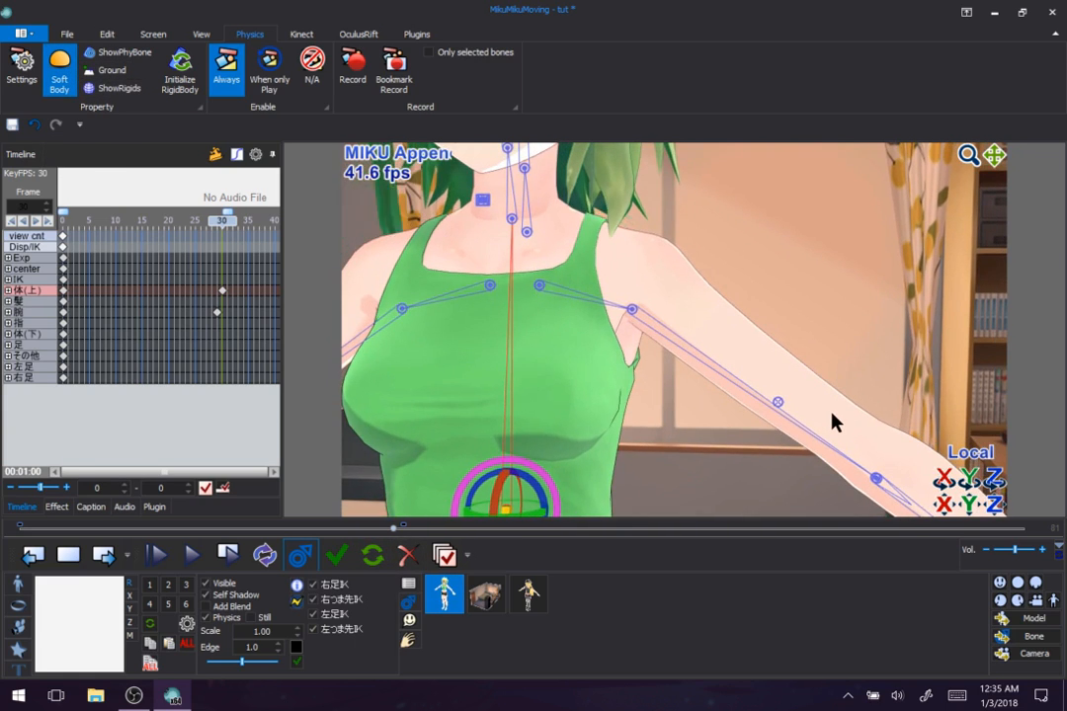
scroll(832, 423, down, 10)
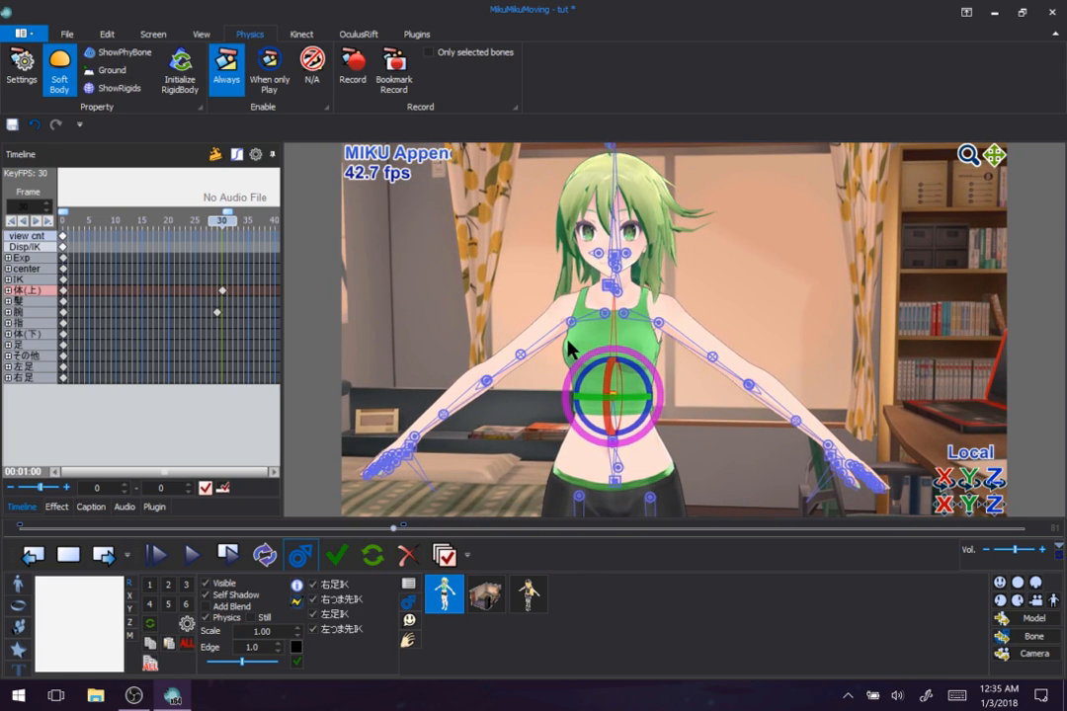
Select all of the model's bones, initialize the rigid bodies, and clear the selection
click(444, 559)
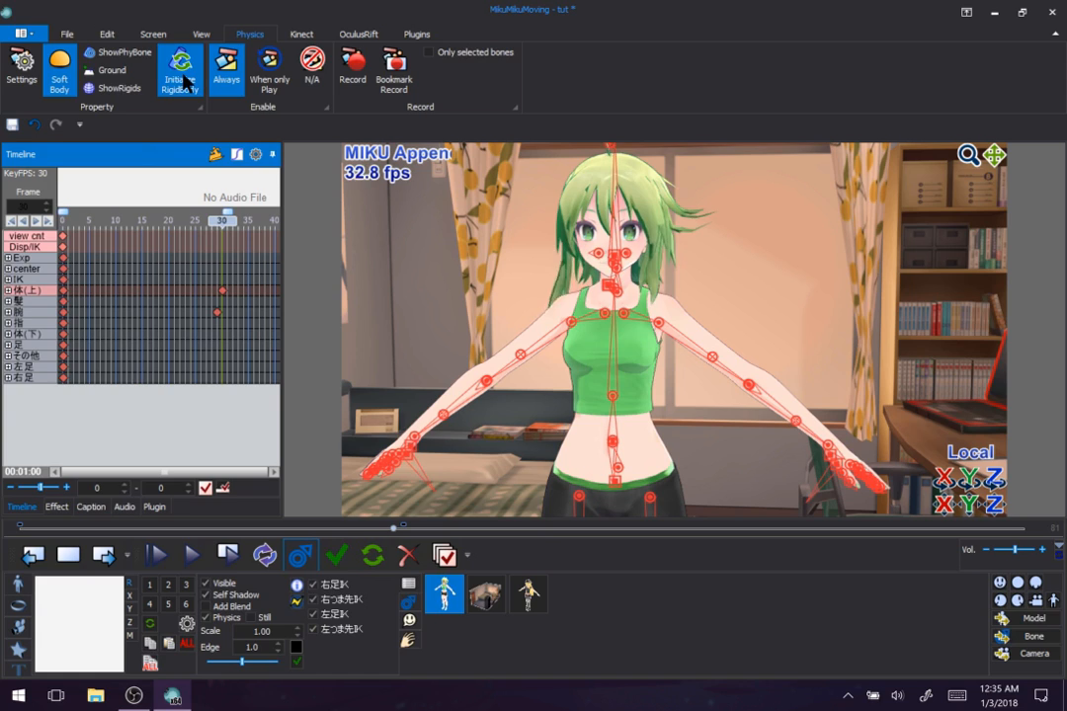
scroll(737, 202, down, 5)
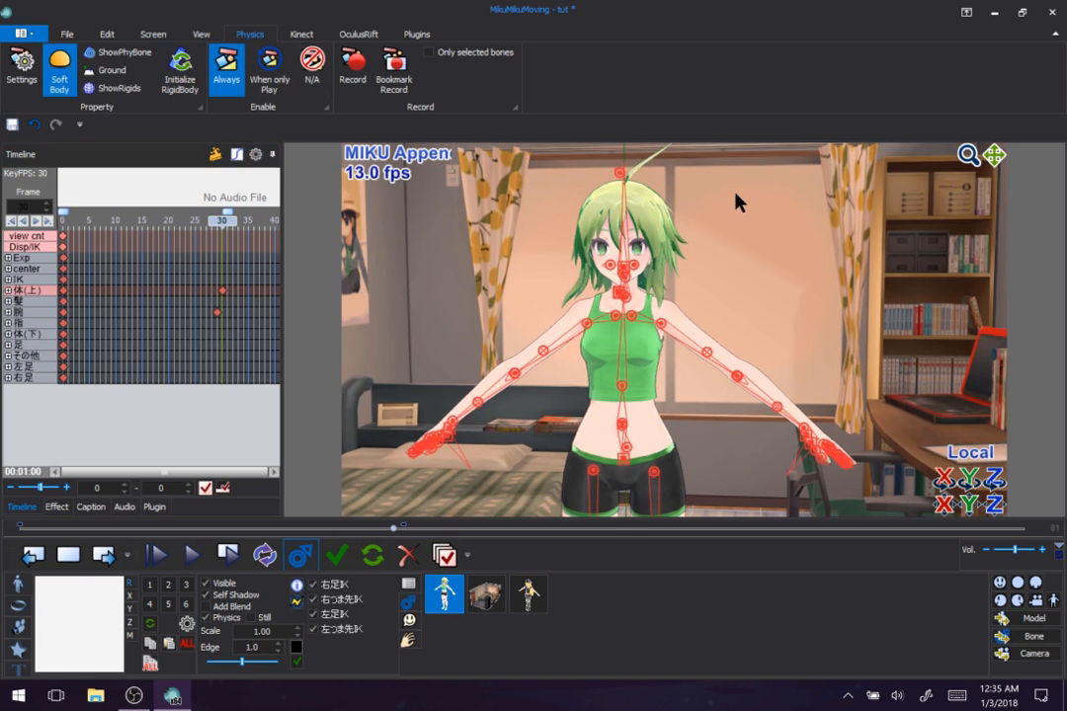
click(736, 202)
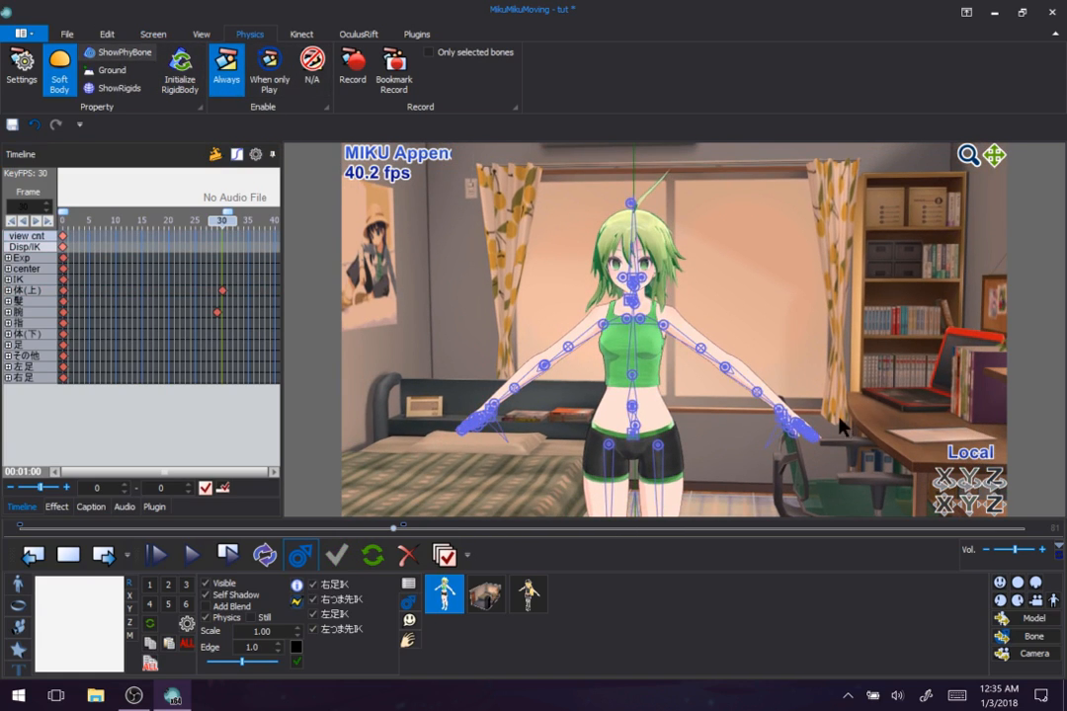
Delete the Marisa - Jean model from the scene and confirm the deletion
right_click(515, 594)
click(519, 601)
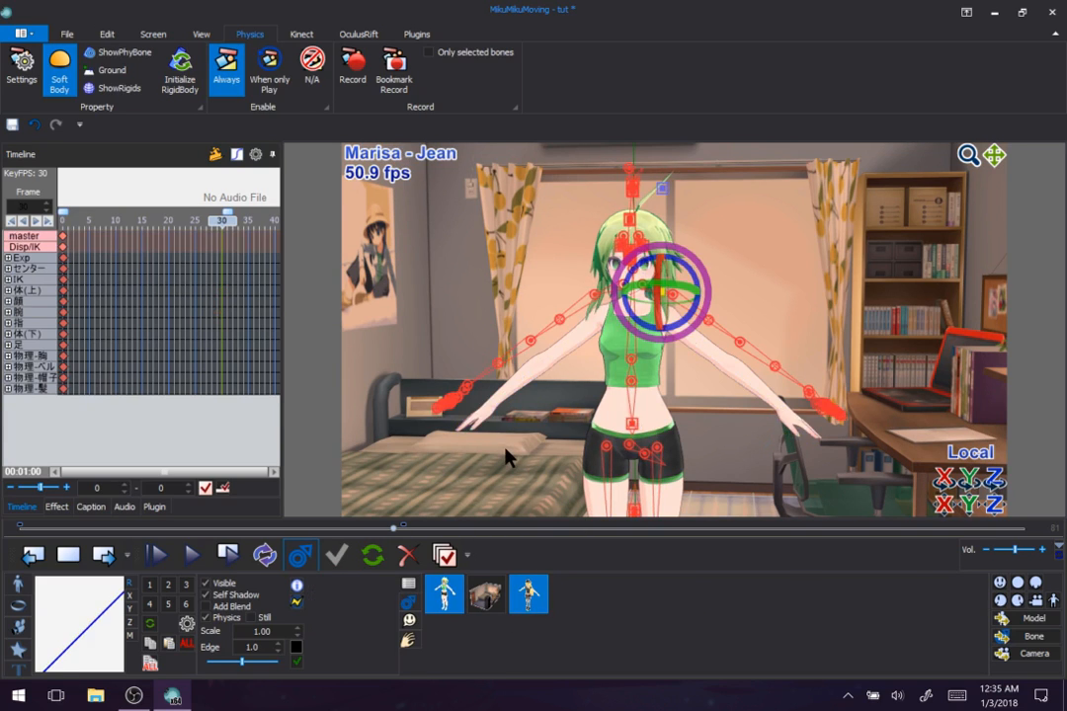
click(563, 404)
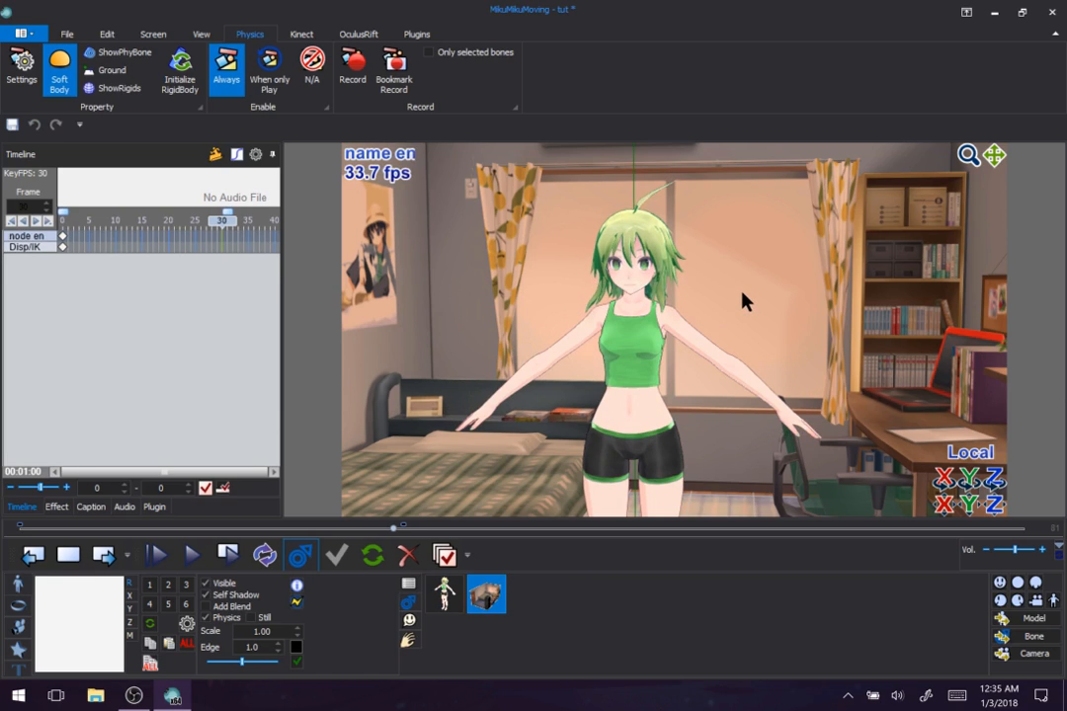
Set the physics mode to N/A and move the timeline back to frame 0
click(268, 66)
click(310, 66)
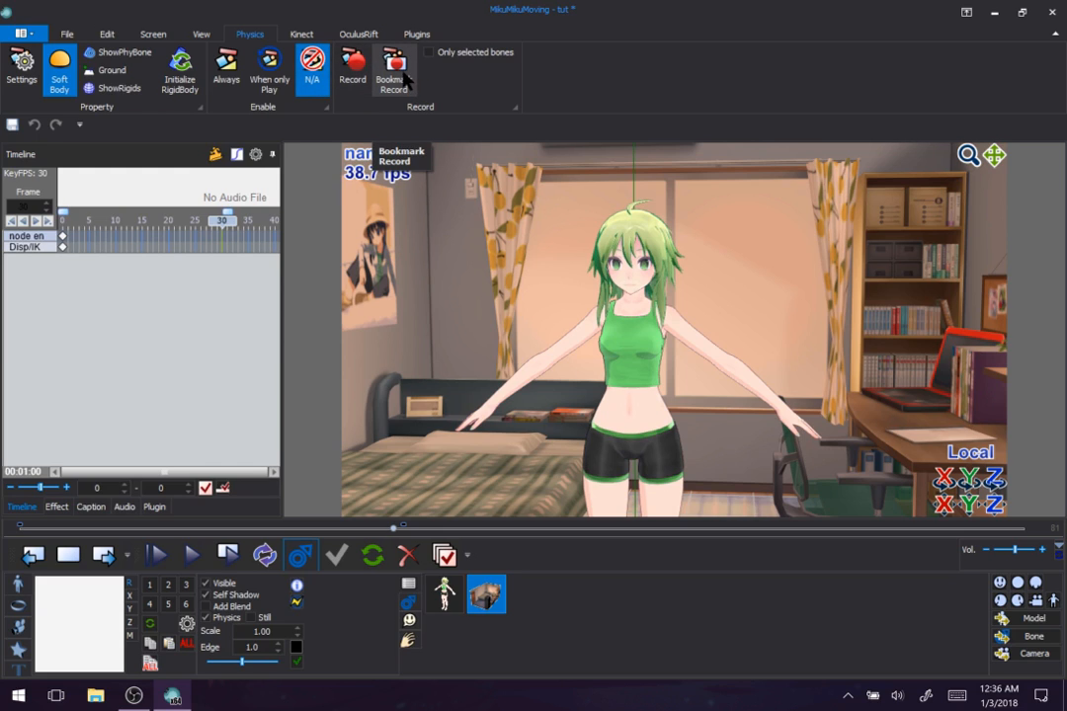
click(221, 219)
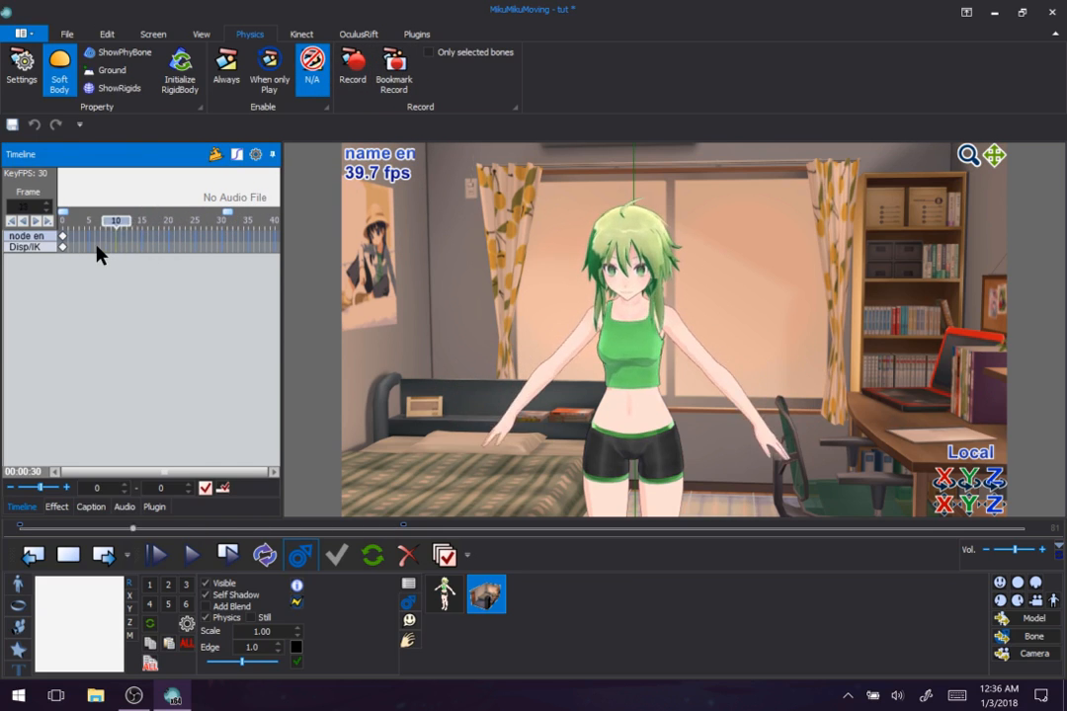
drag(212, 263, 11, 263)
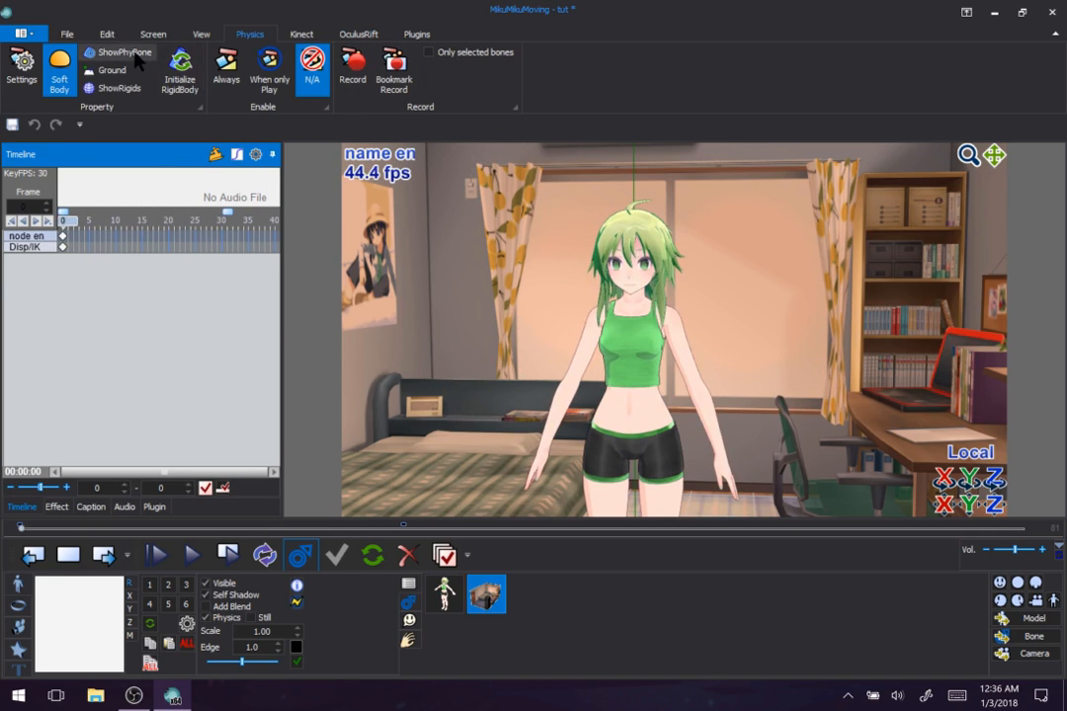
Display the physics bones of the green-haired model and area-select its hair bones with Only selected bones enabled, then its chest bones
drag(534, 191, 777, 337)
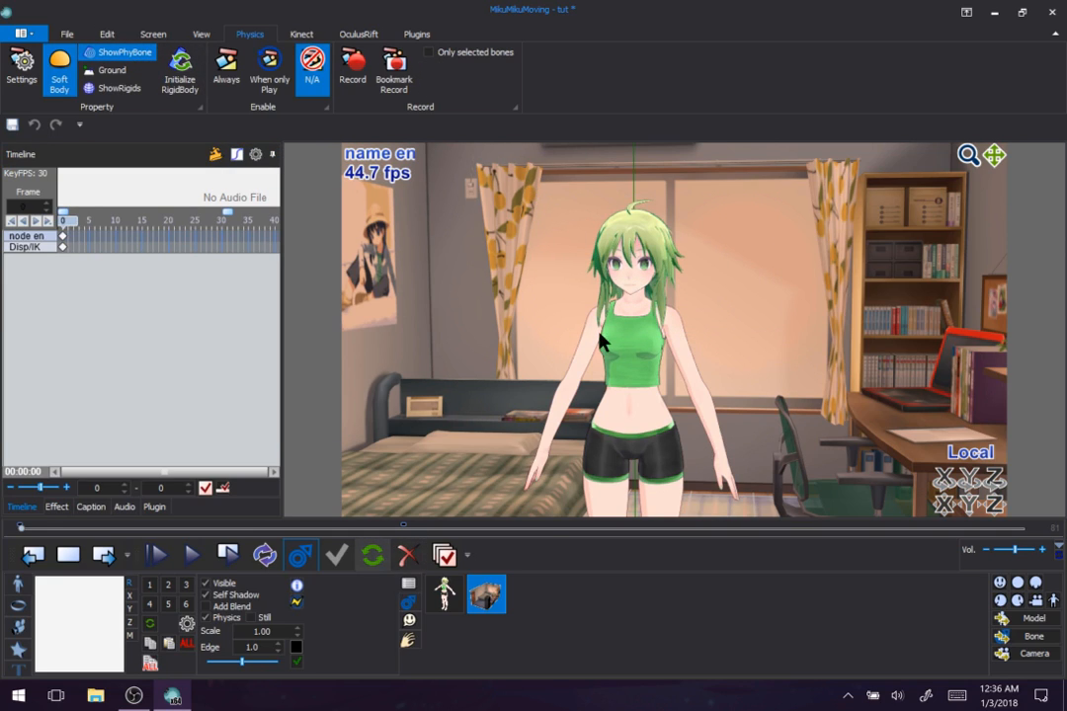
click(449, 612)
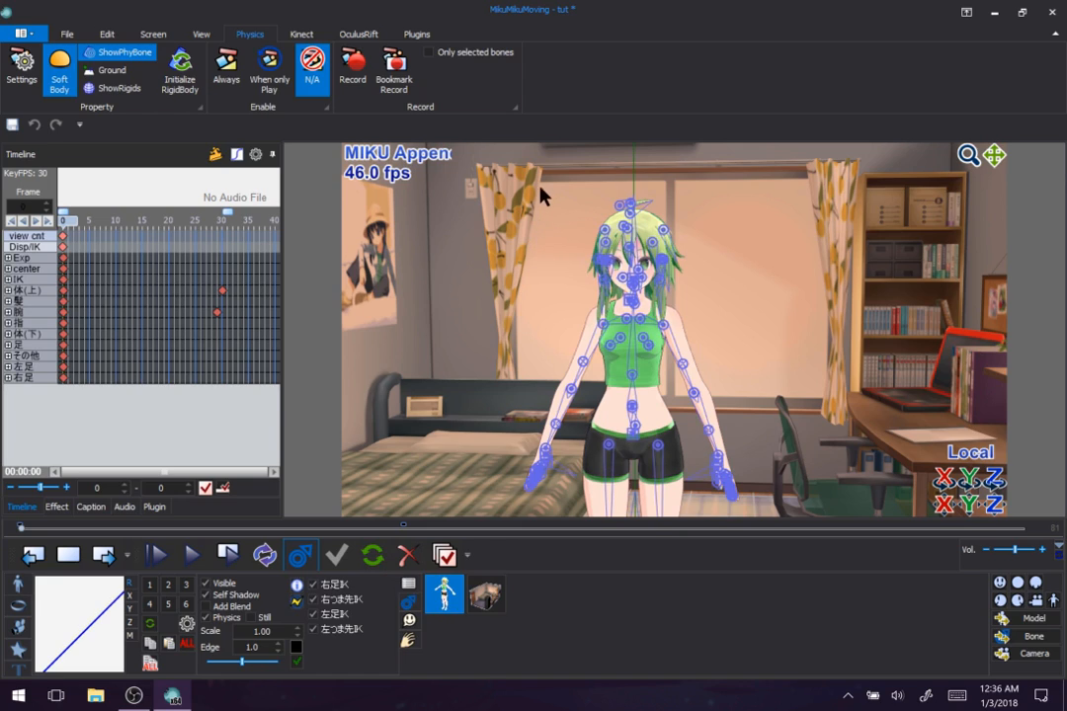
drag(541, 189, 707, 314)
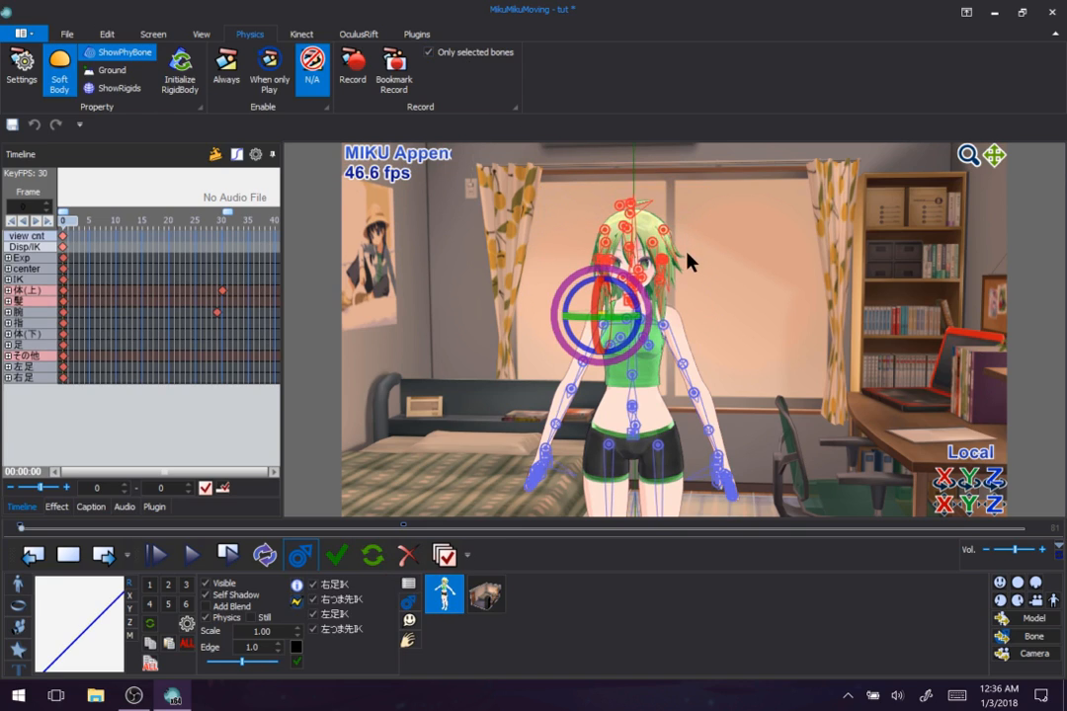
right_drag(689, 260, 654, 285)
drag(642, 286, 560, 399)
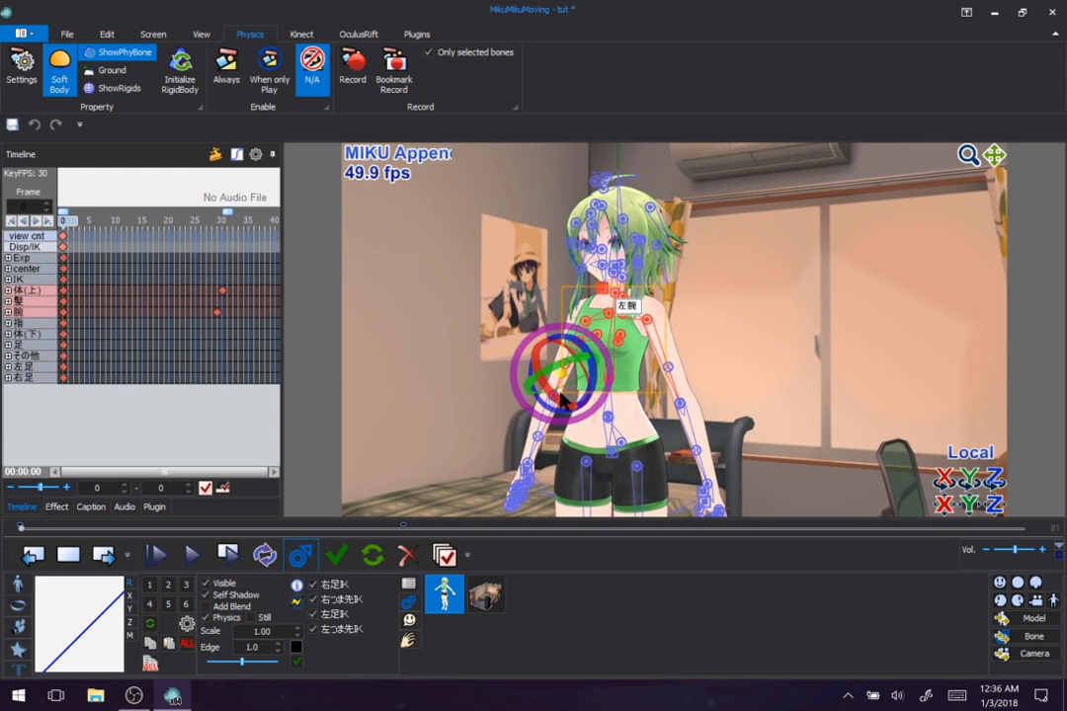
Clear the bone selection, hide the physics bones, and leave bone editing mode
click(494, 245)
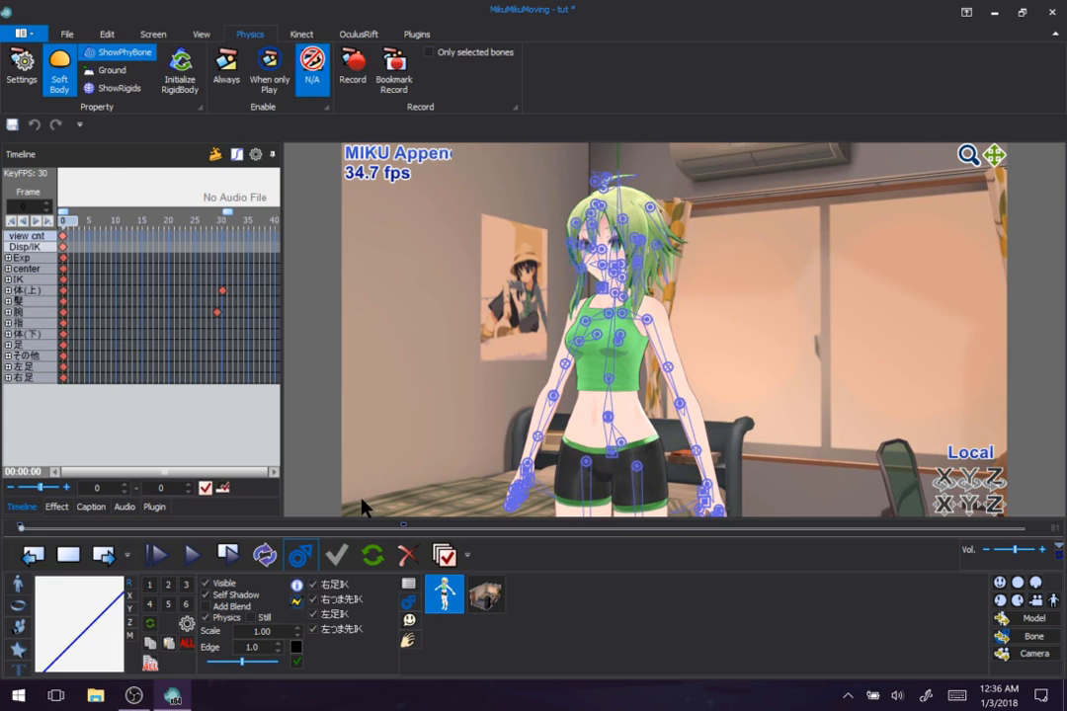
click(96, 55)
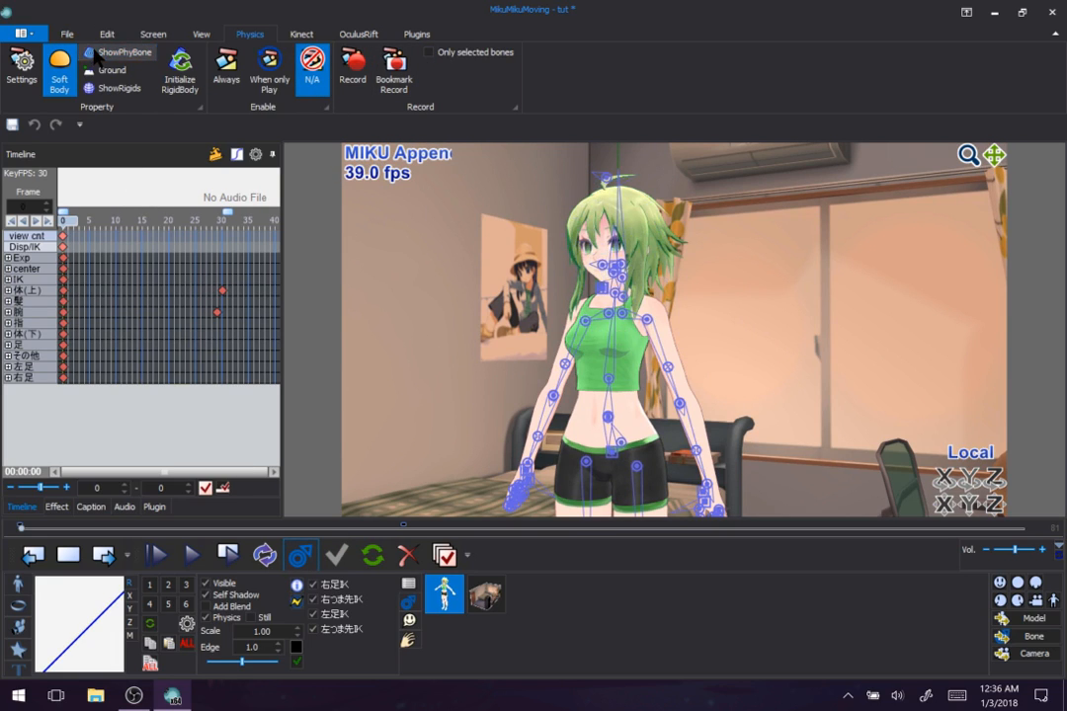
click(301, 556)
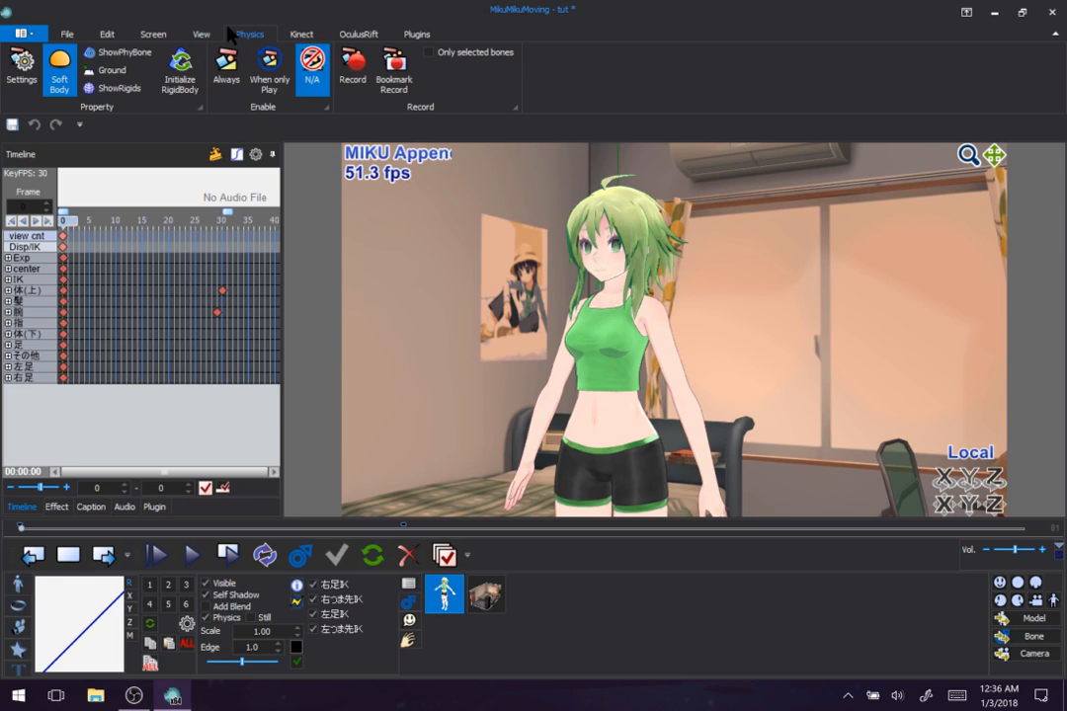
Record the physics motion into keyframes with Bookmark Record and select the recorded keyframes in the 体(上) and 髪 rows
click(396, 74)
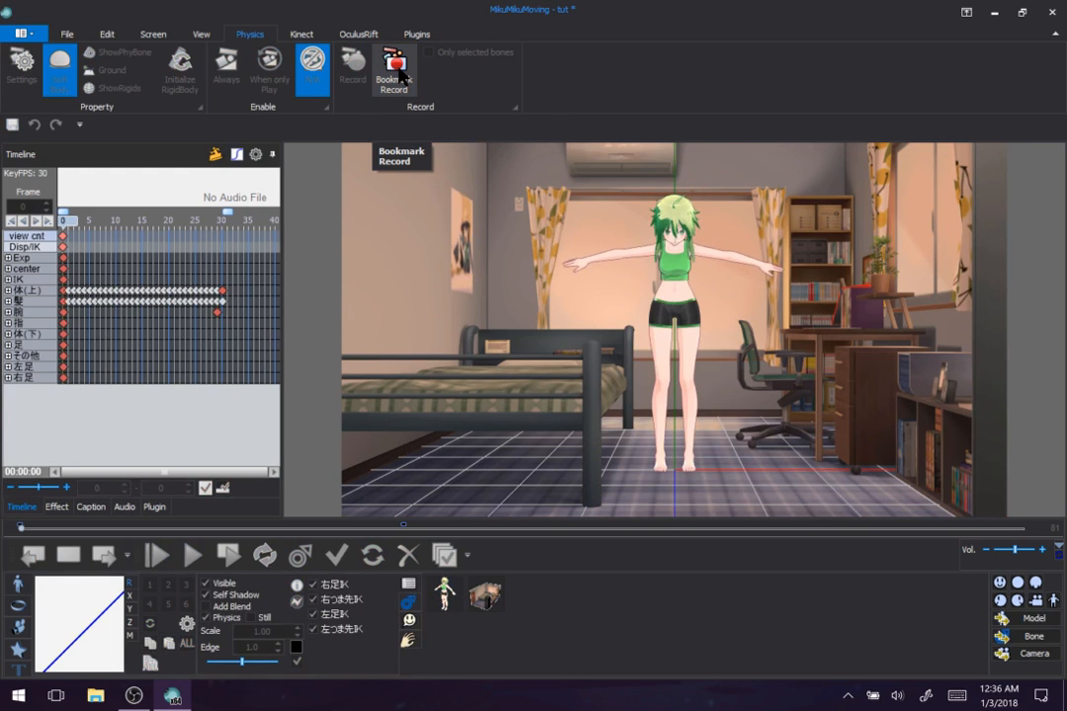
drag(257, 289, 62, 310)
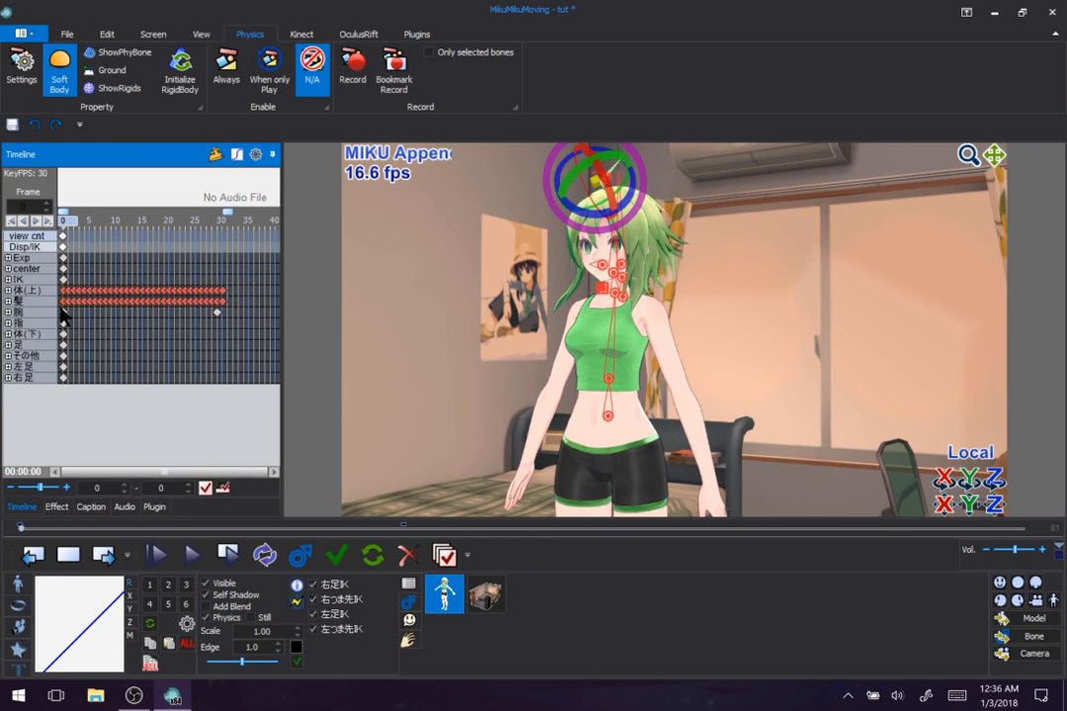
Display the physics bones that received the recorded keyframes, hide them again, and clear the bone selection
click(105, 55)
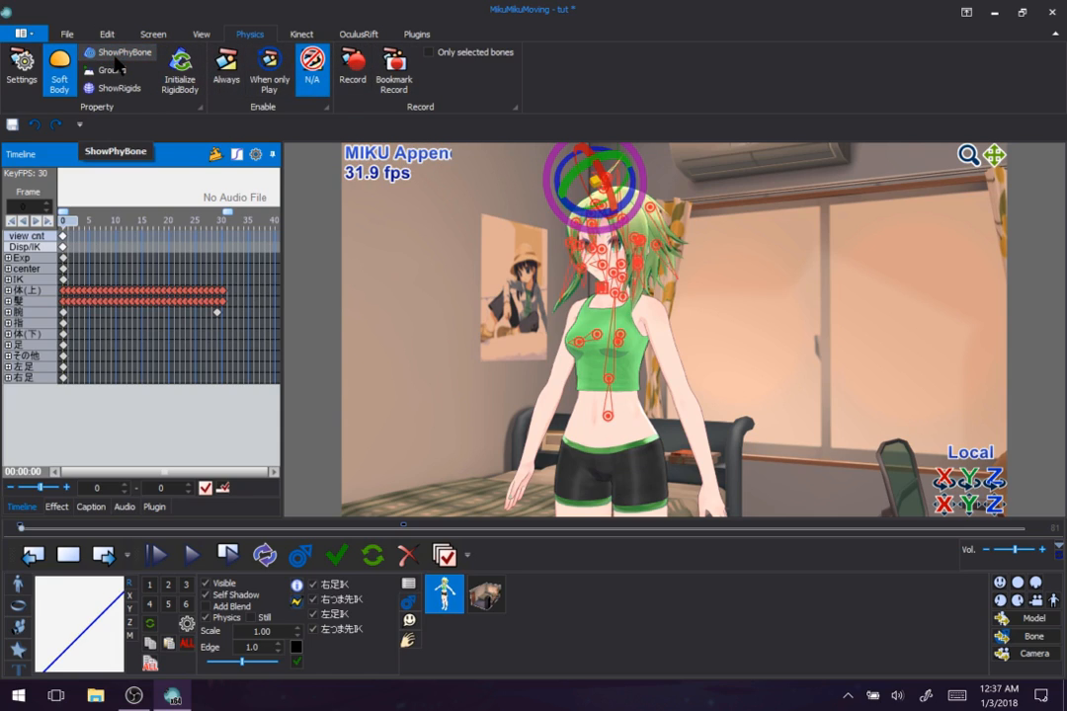
click(114, 56)
click(449, 327)
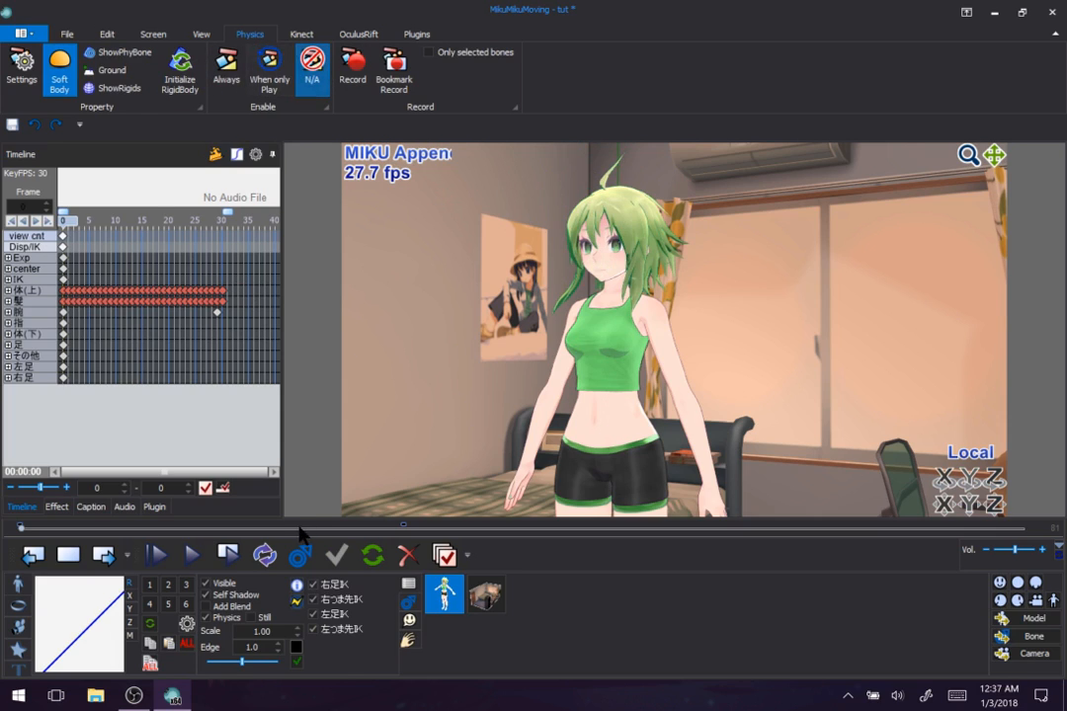
Play the recorded motion several times to check the hair movement with physics disabled
click(229, 557)
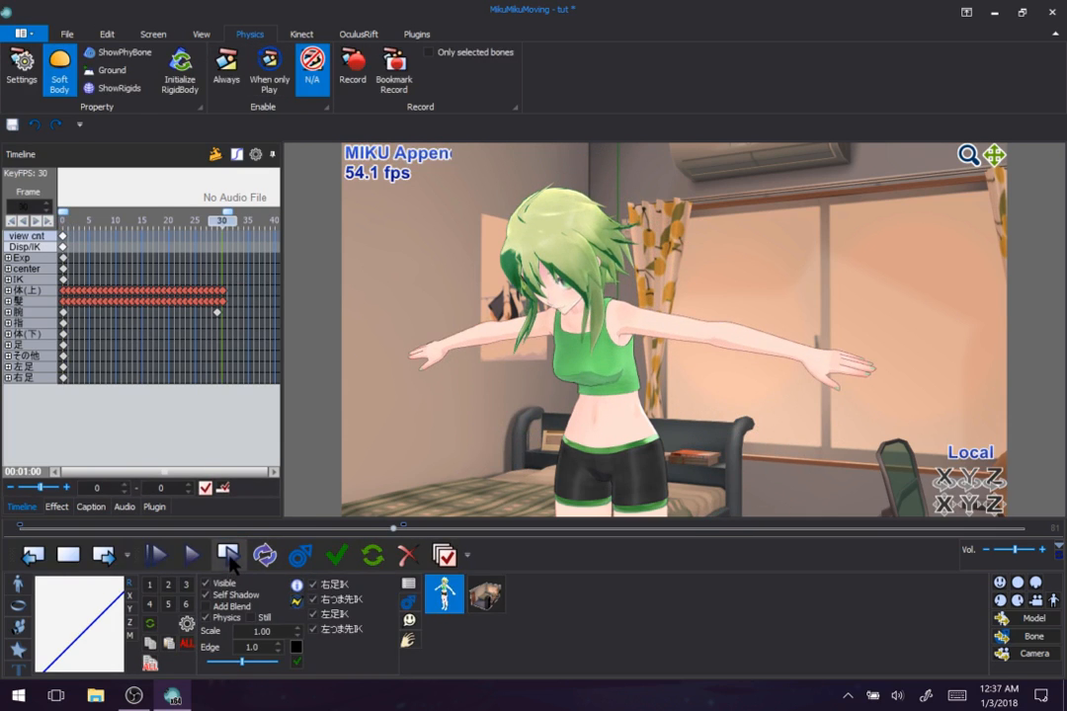
click(228, 556)
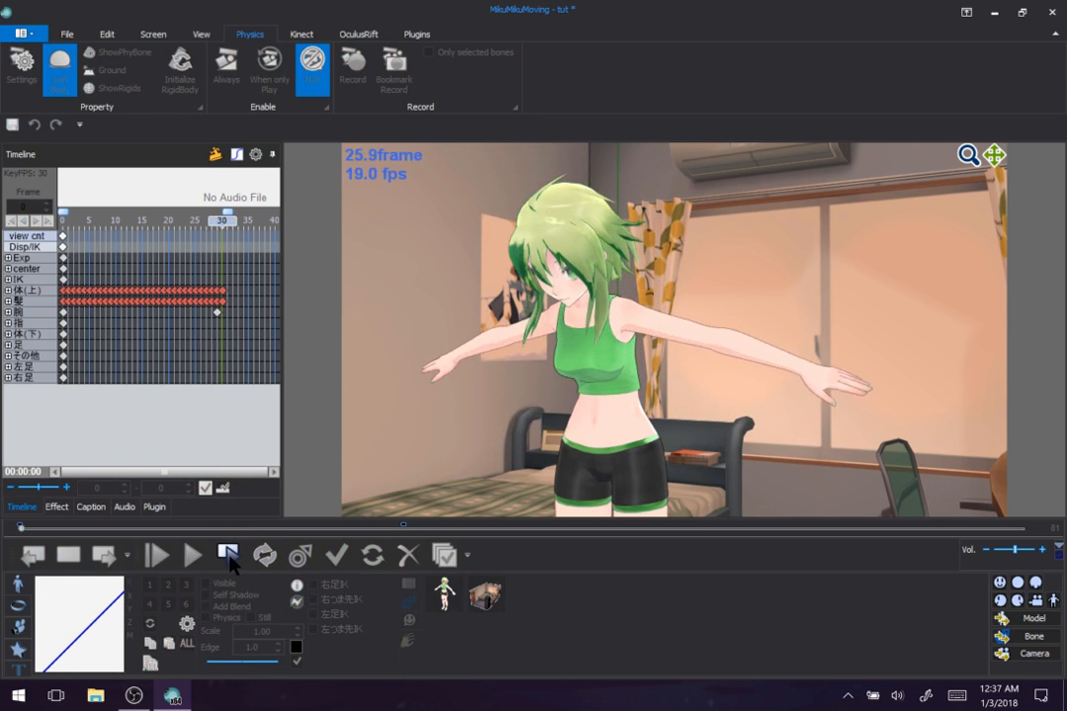
click(228, 556)
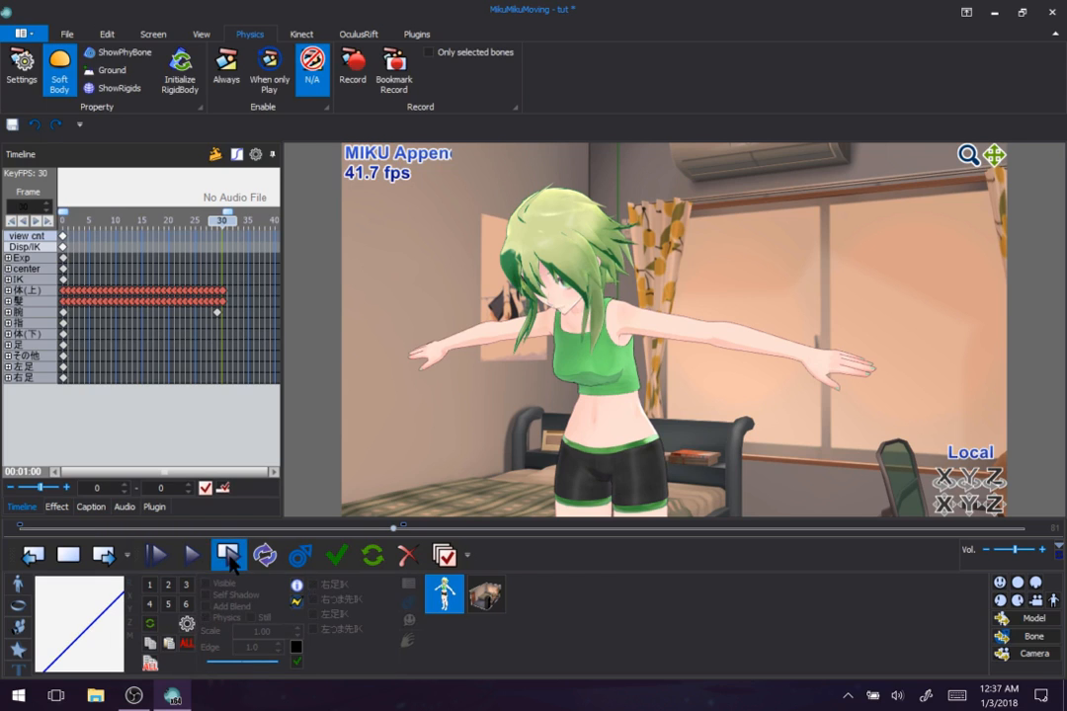
click(228, 556)
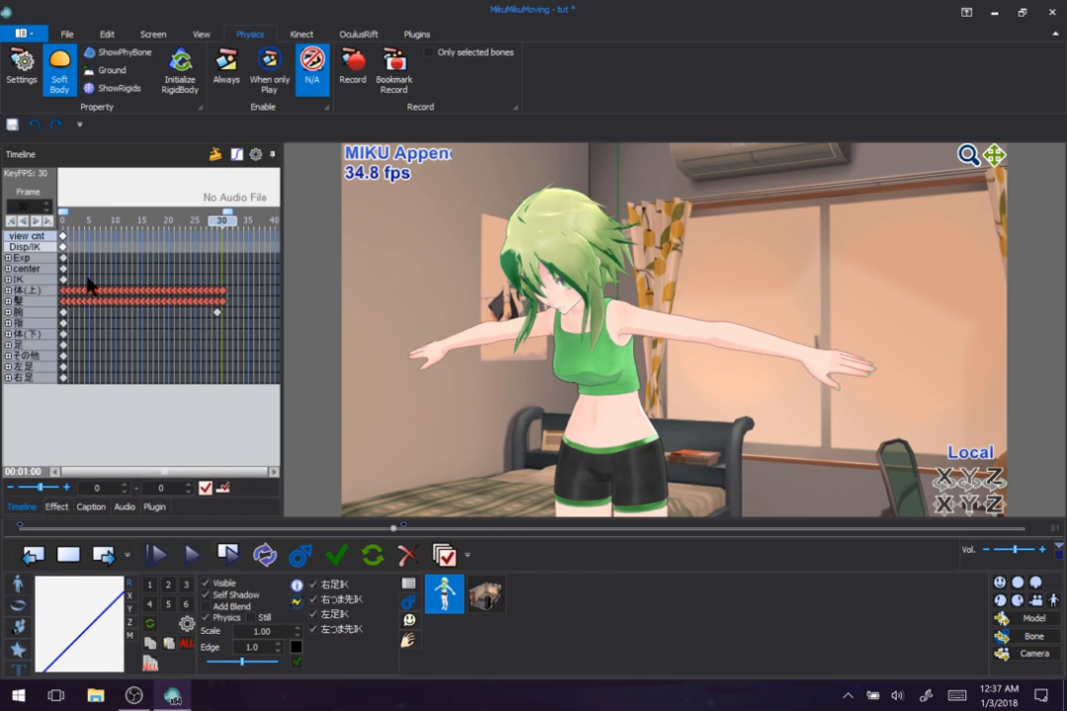
Return to frame 0, turn on display of the physics bones, and enter bone editing mode
drag(167, 231, 65, 252)
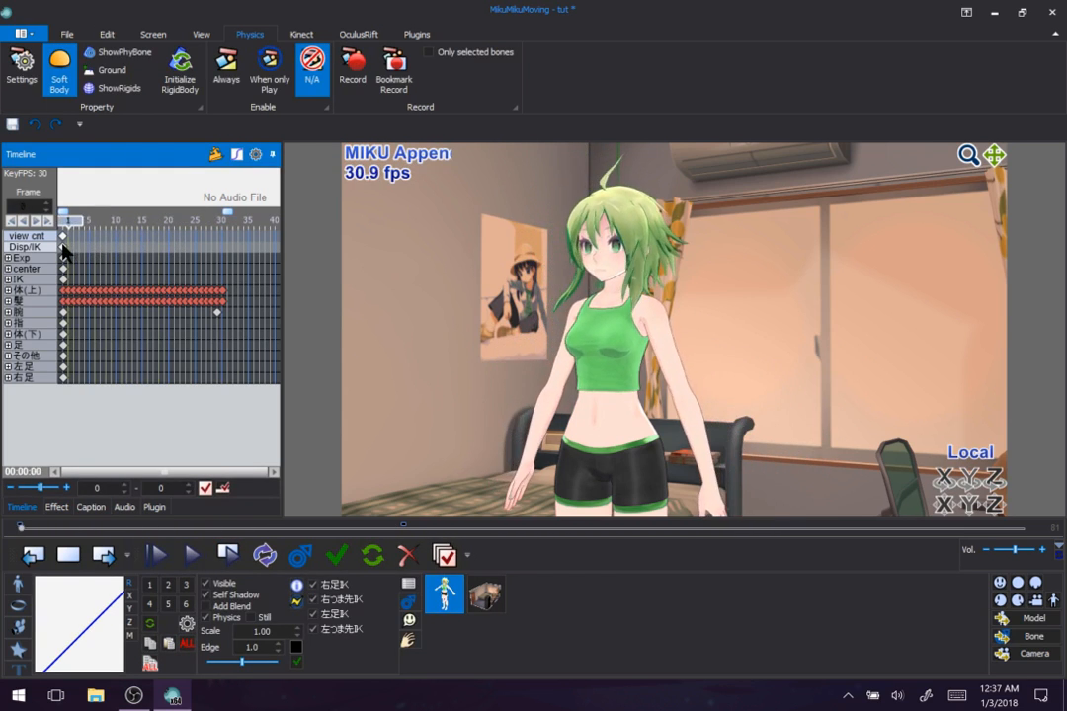
click(612, 176)
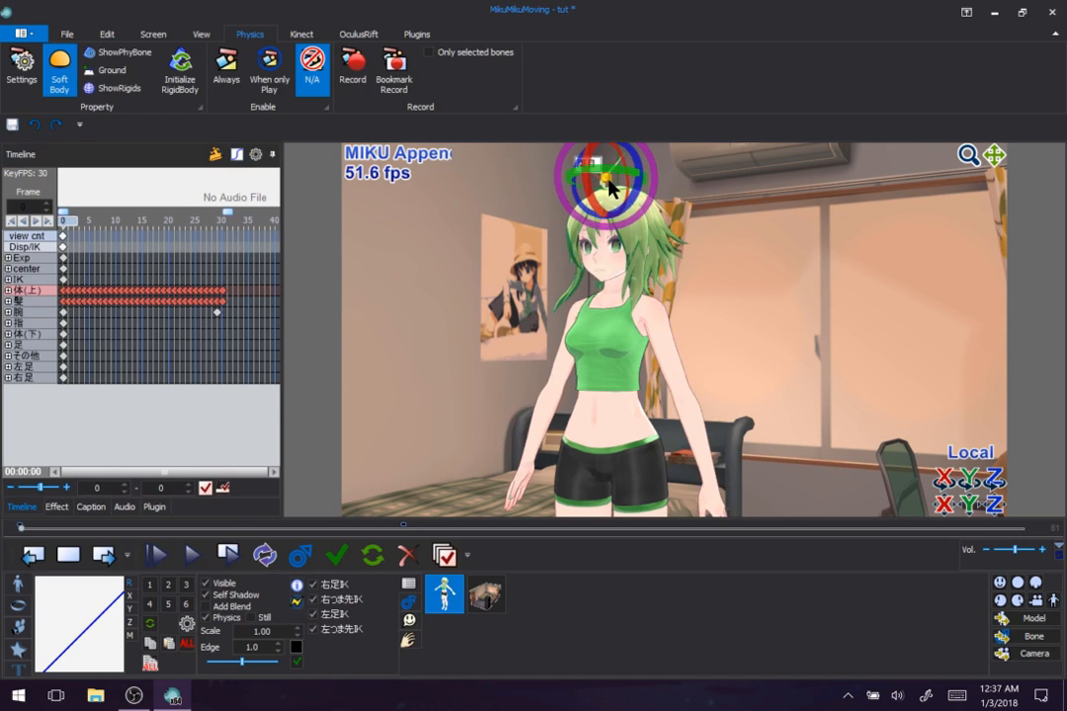
click(119, 51)
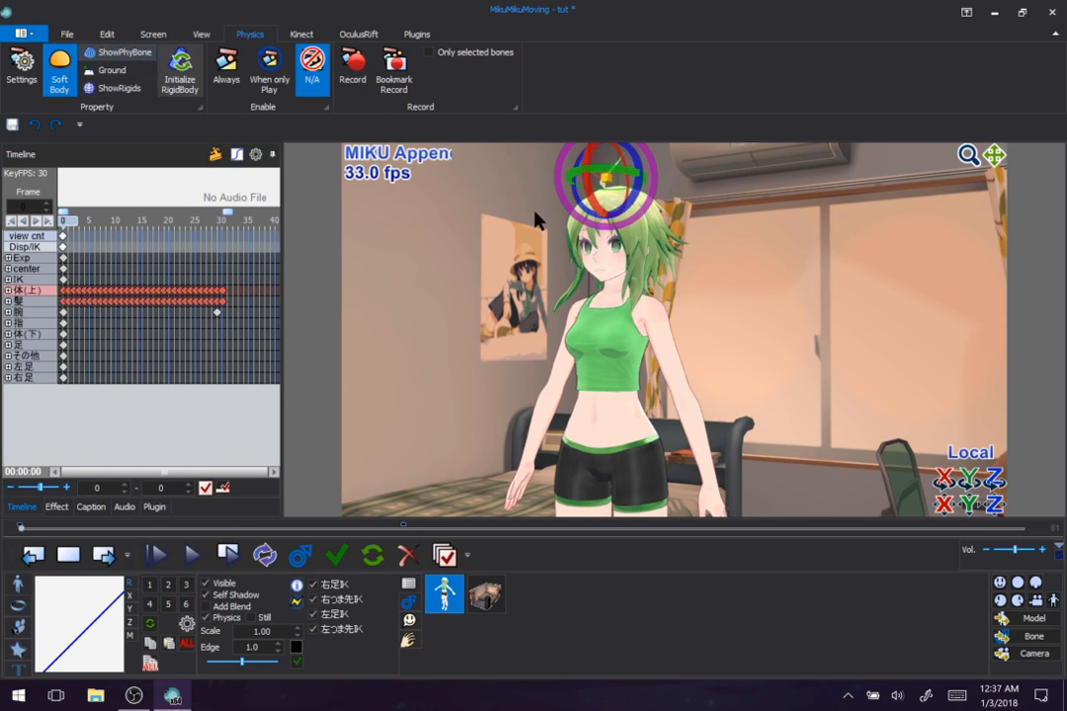
click(449, 173)
click(301, 556)
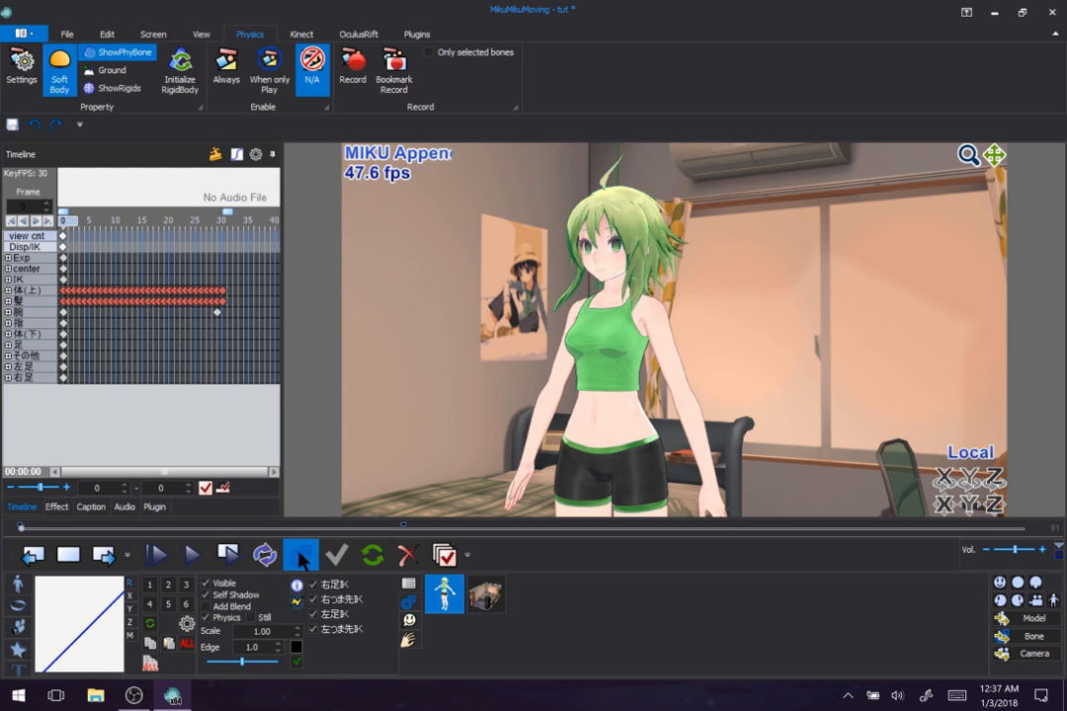
Move to frame 12, select the あほ毛 bone on top of the head, and expand the 髪 group in the timeline
scroll(590, 174, up, 5)
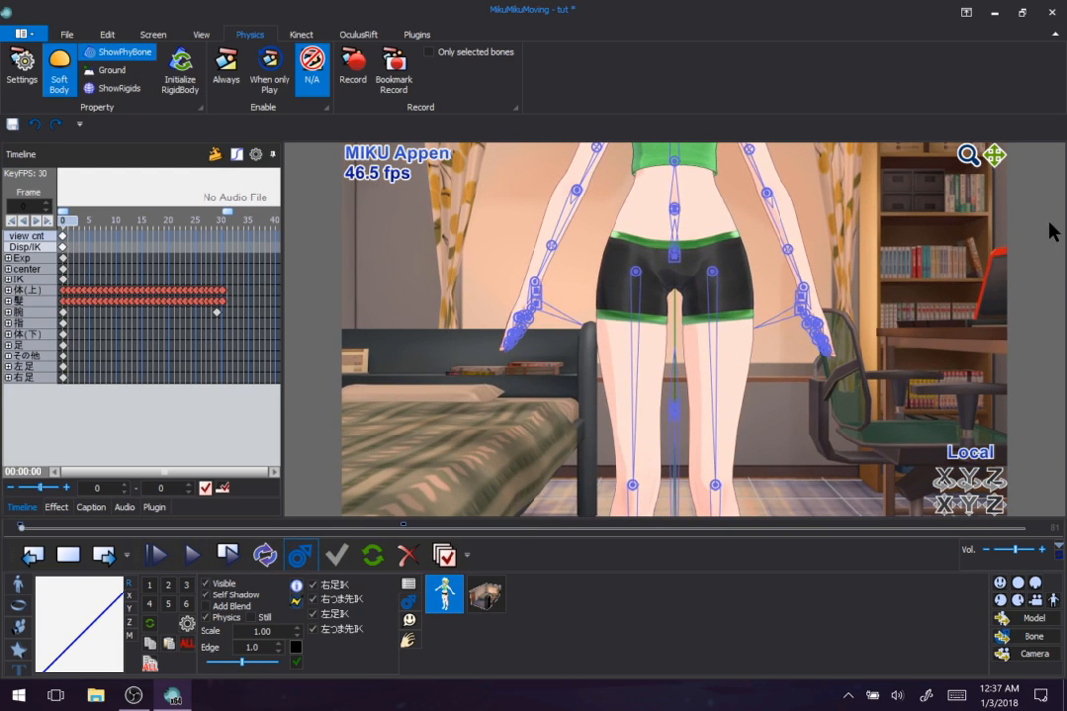
drag(995, 155, 998, 424)
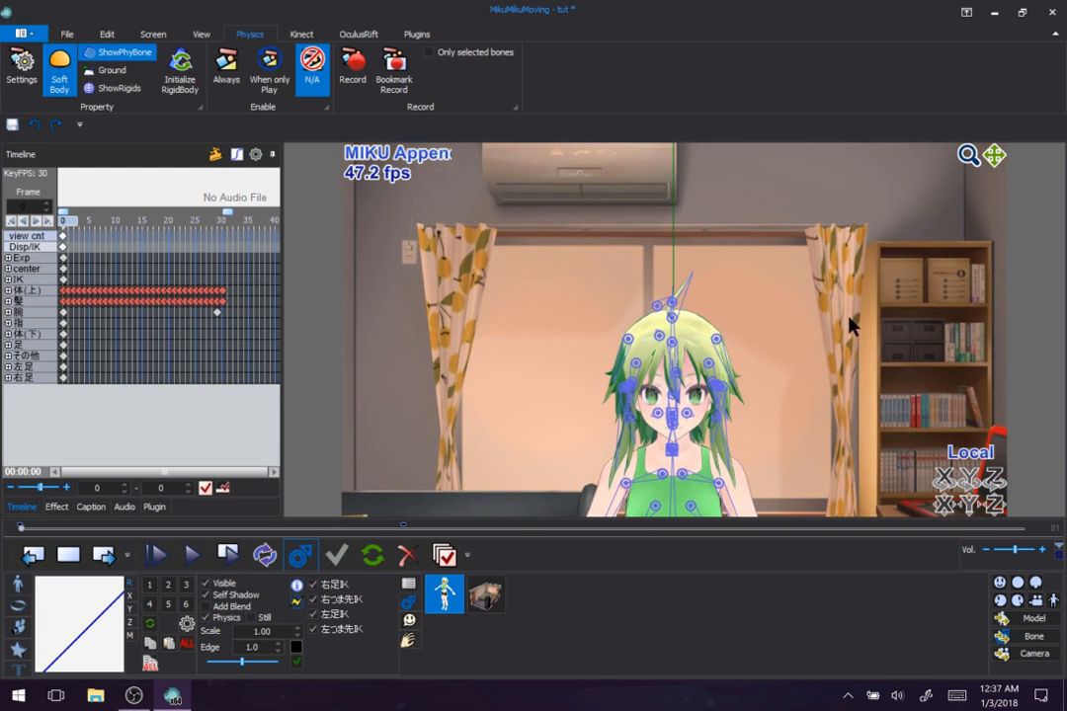
right_drag(698, 358, 605, 348)
drag(71, 231, 128, 233)
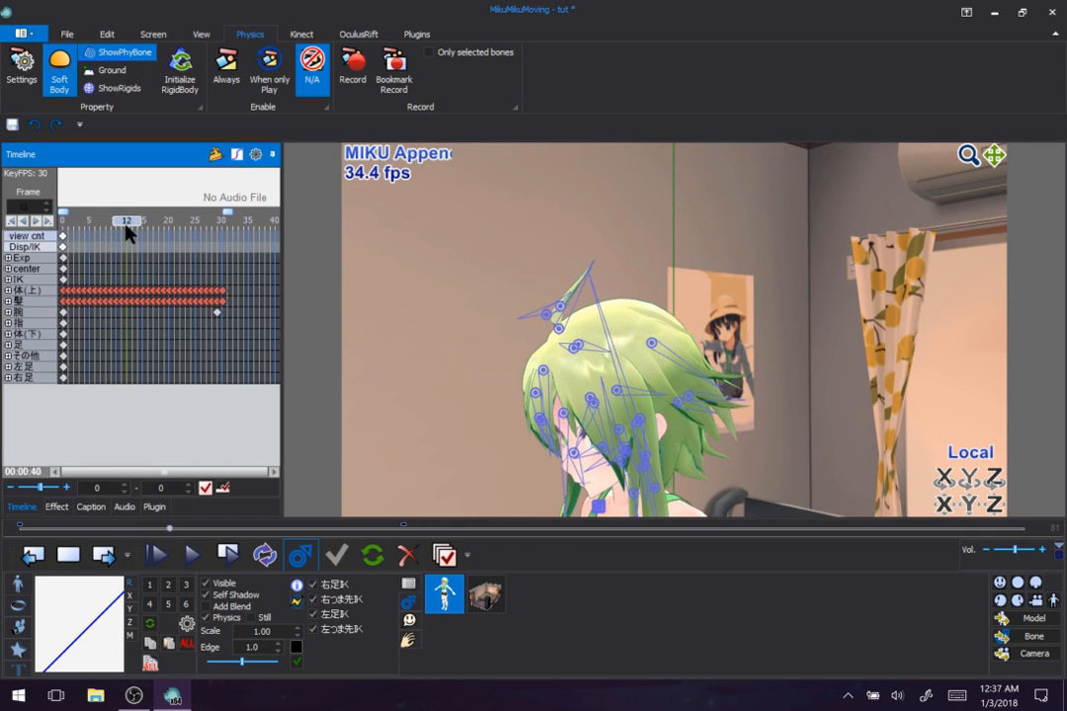
click(554, 330)
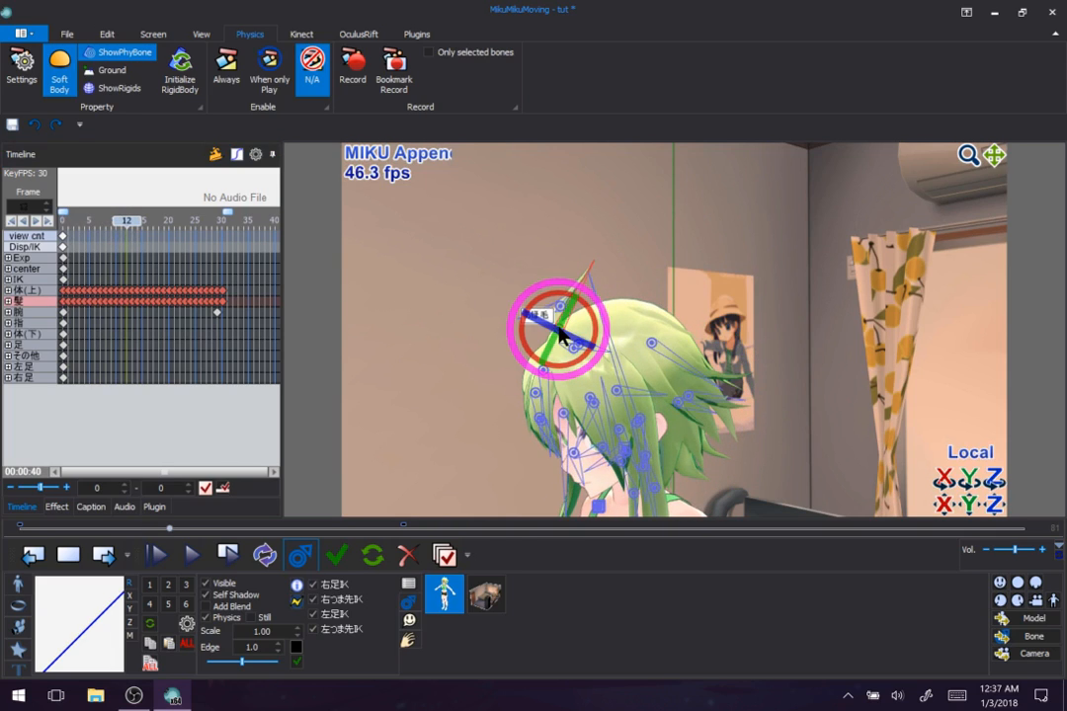
click(7, 301)
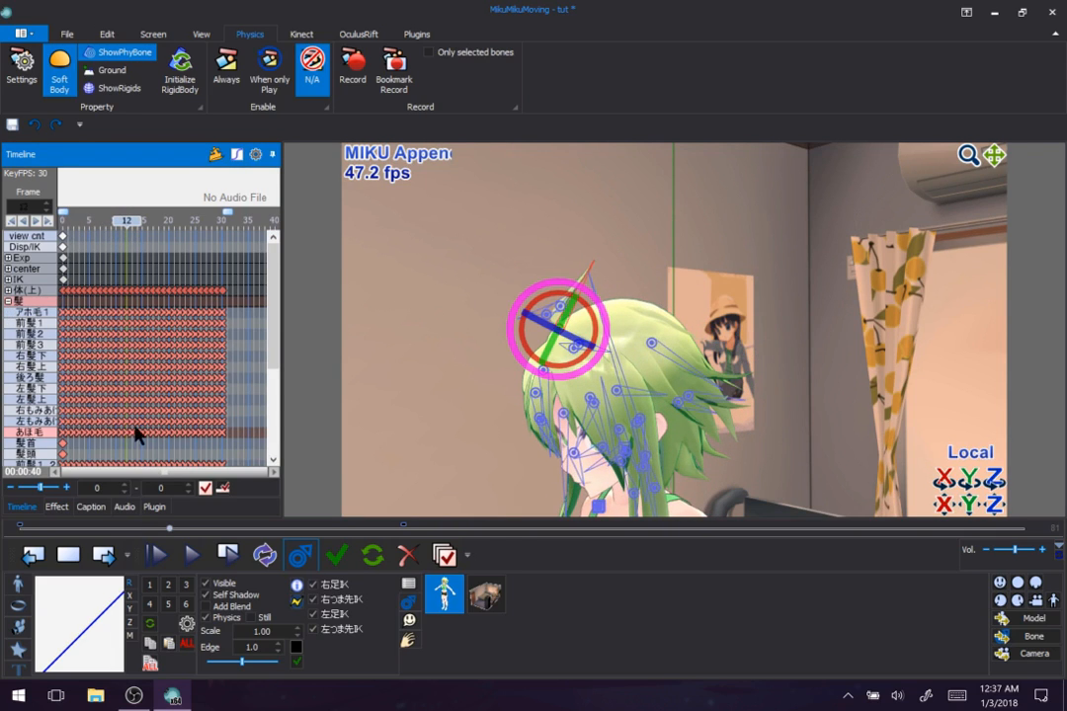
Delete the あほ毛 keyframes from frame 1 to frame 28, keeping those at frames 0, 29 and 30
drag(237, 437, 175, 441)
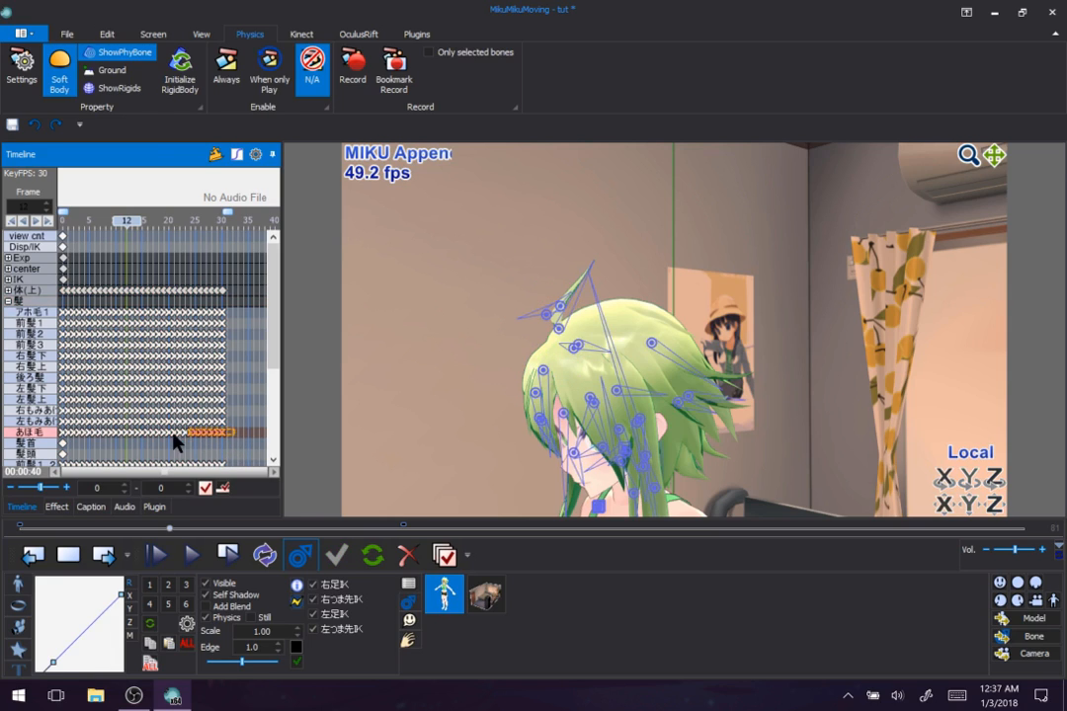
drag(87, 444, 59, 444)
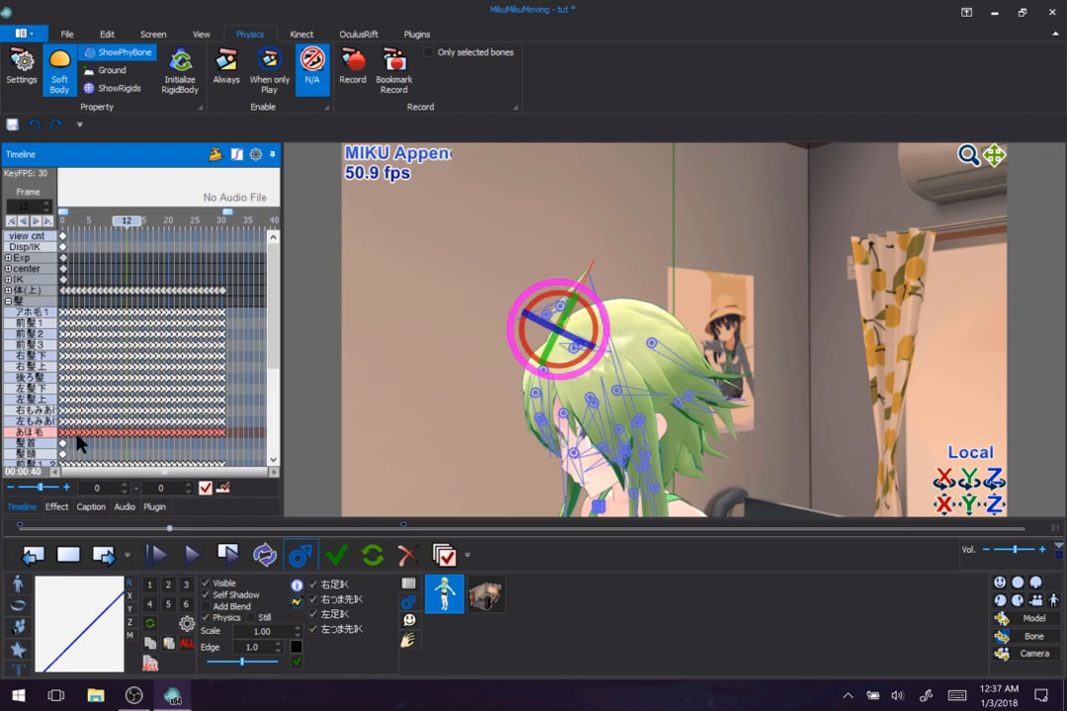
drag(214, 446, 74, 440)
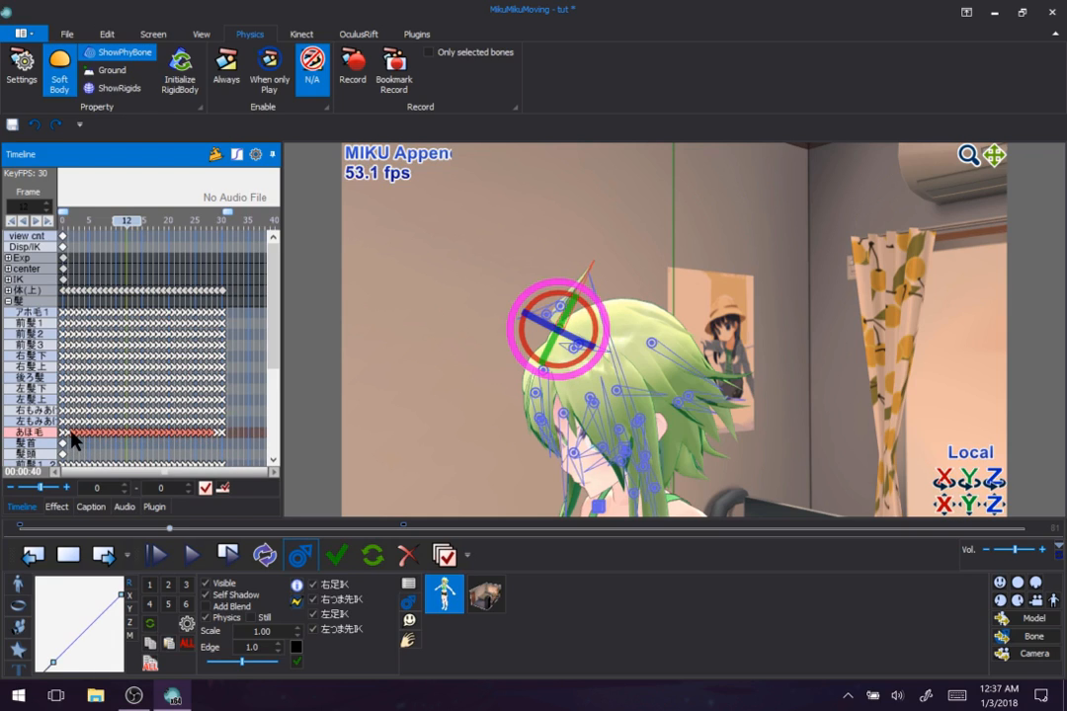
key(Delete)
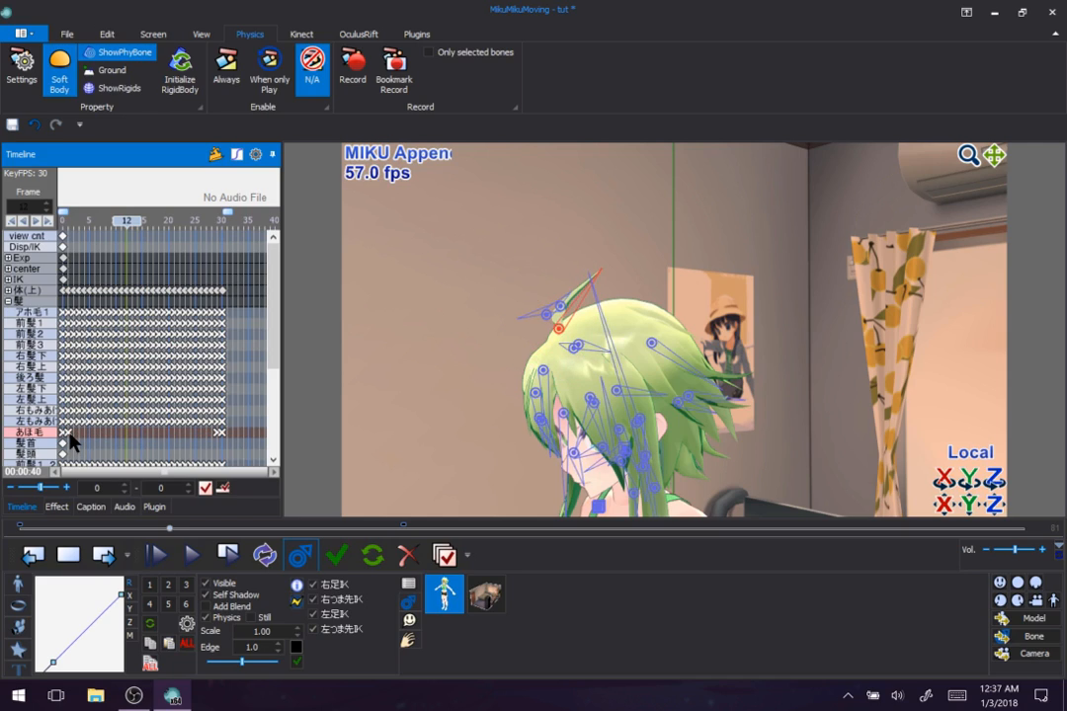
click(70, 435)
click(470, 280)
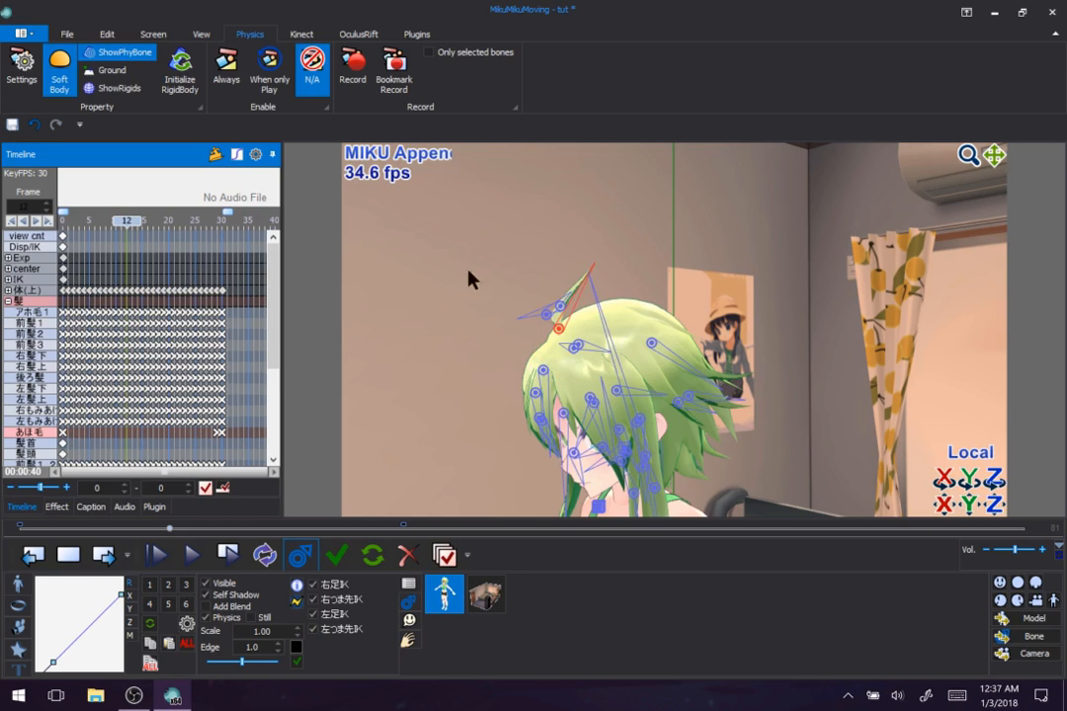
Rotate the あほ毛 bone at frame 12 and register its new pose as a keyframe
click(562, 336)
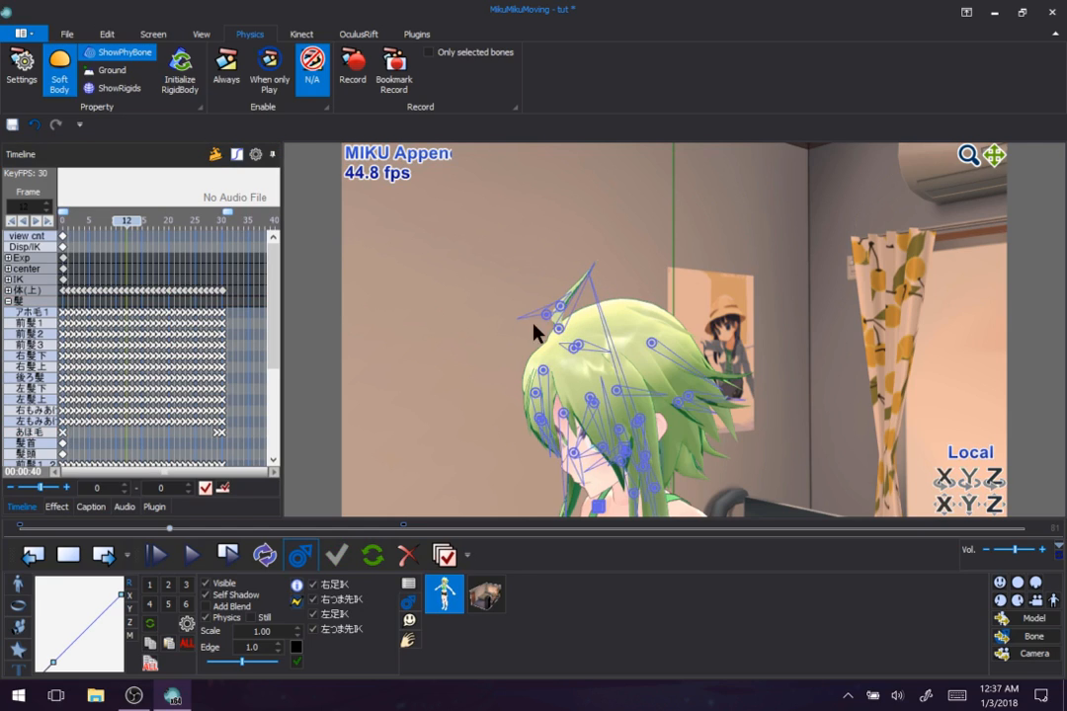
click(559, 329)
drag(589, 307, 583, 288)
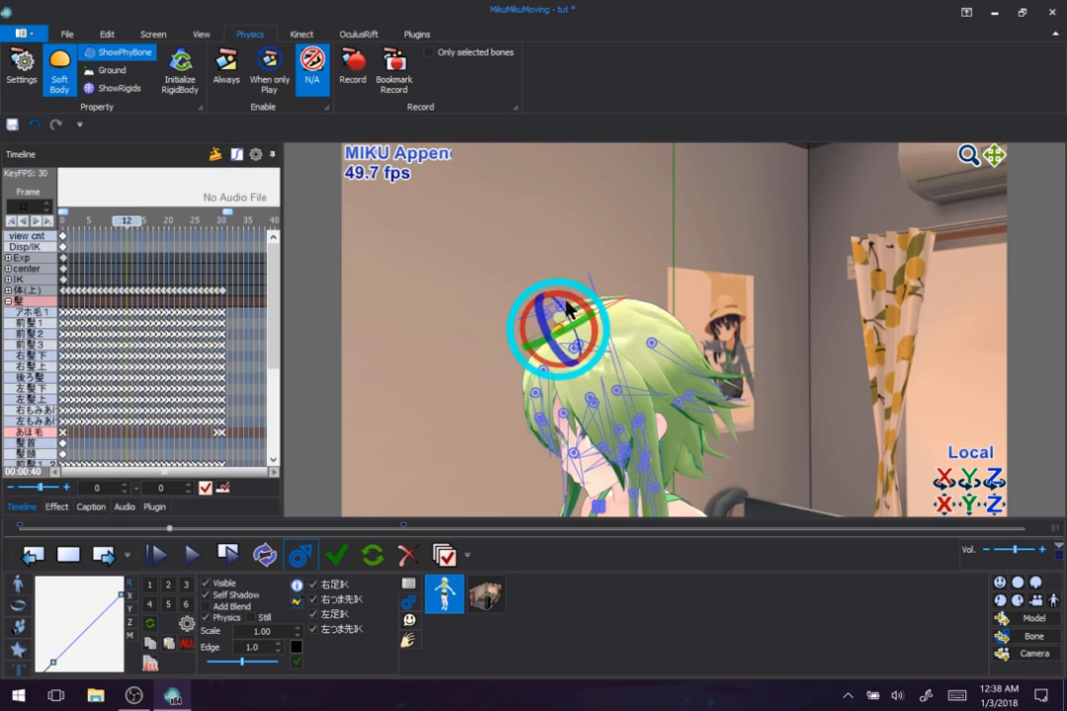
click(337, 557)
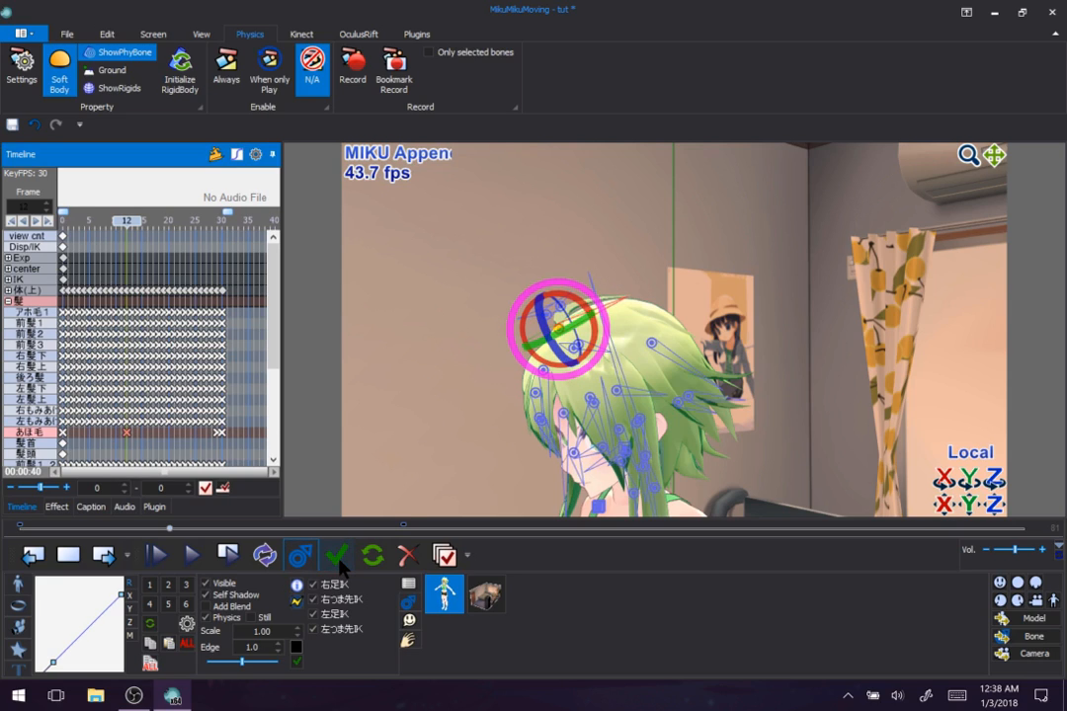
Move to frame 29 and delete the あほ毛 keyframe there
drag(125, 222, 220, 263)
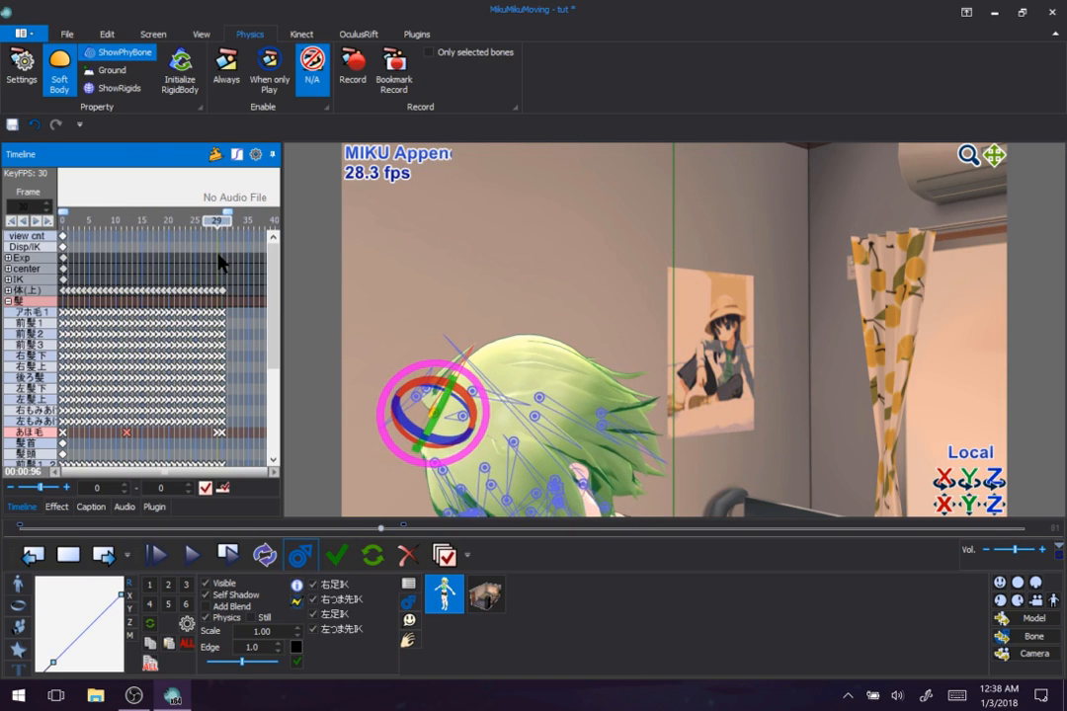
click(217, 434)
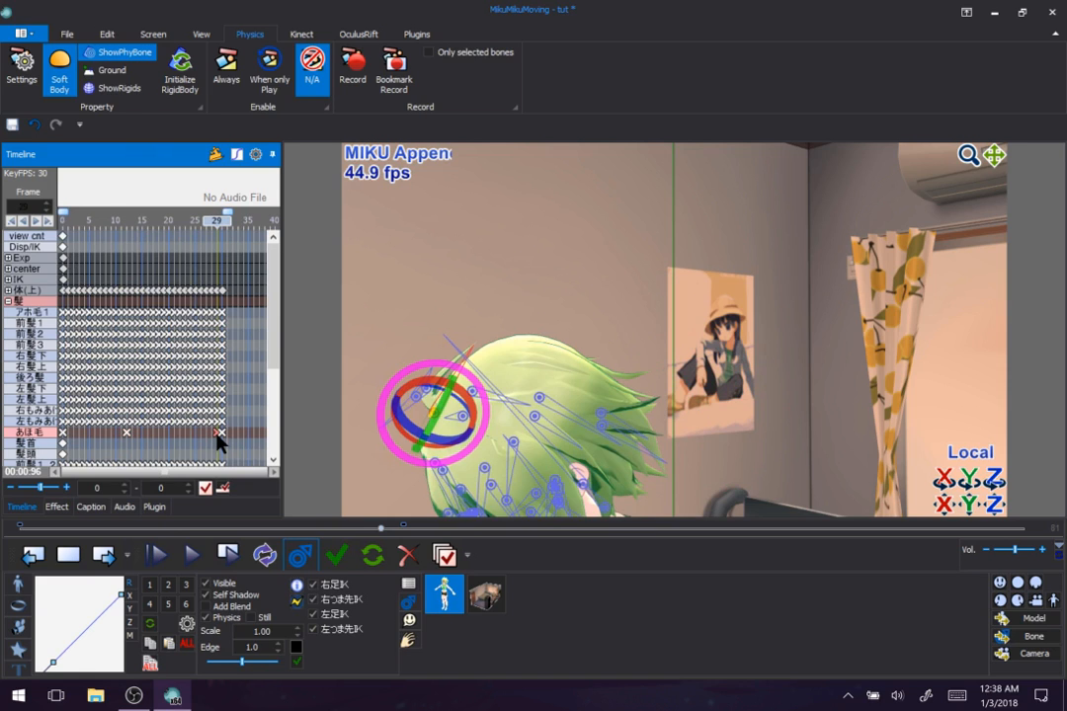
key(Delete)
Select the 左もみあげ side-hair bone, move to frame 10, and delete its keyframes between frame 0 and about frame 10
drag(993, 154, 1016, 10)
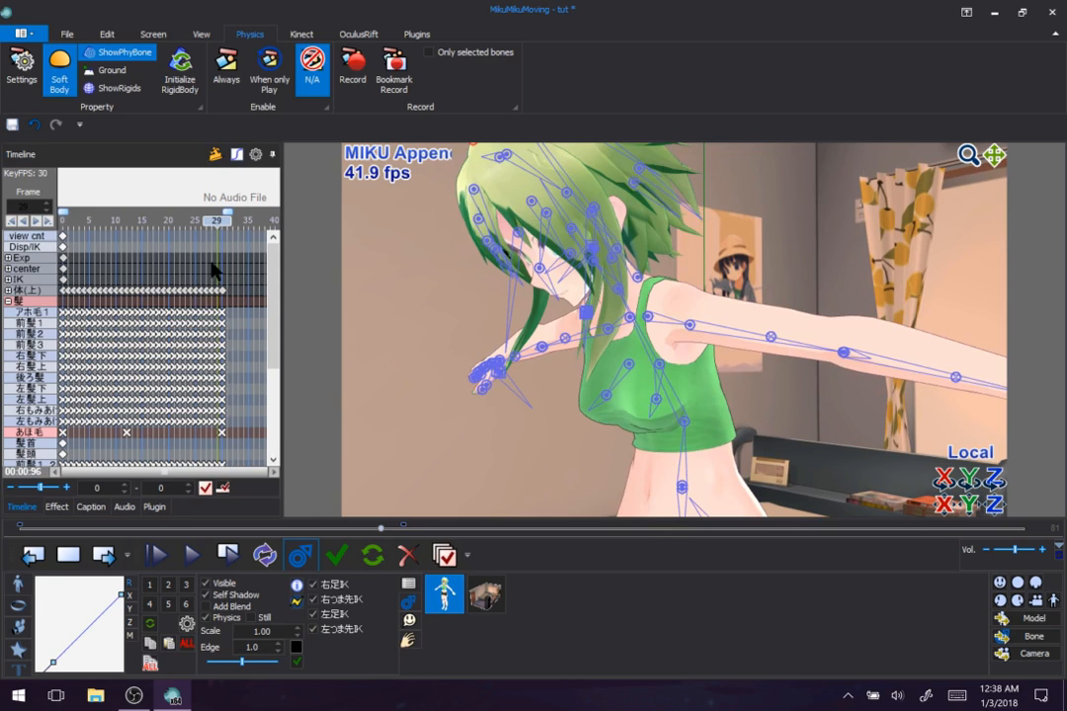
click(570, 196)
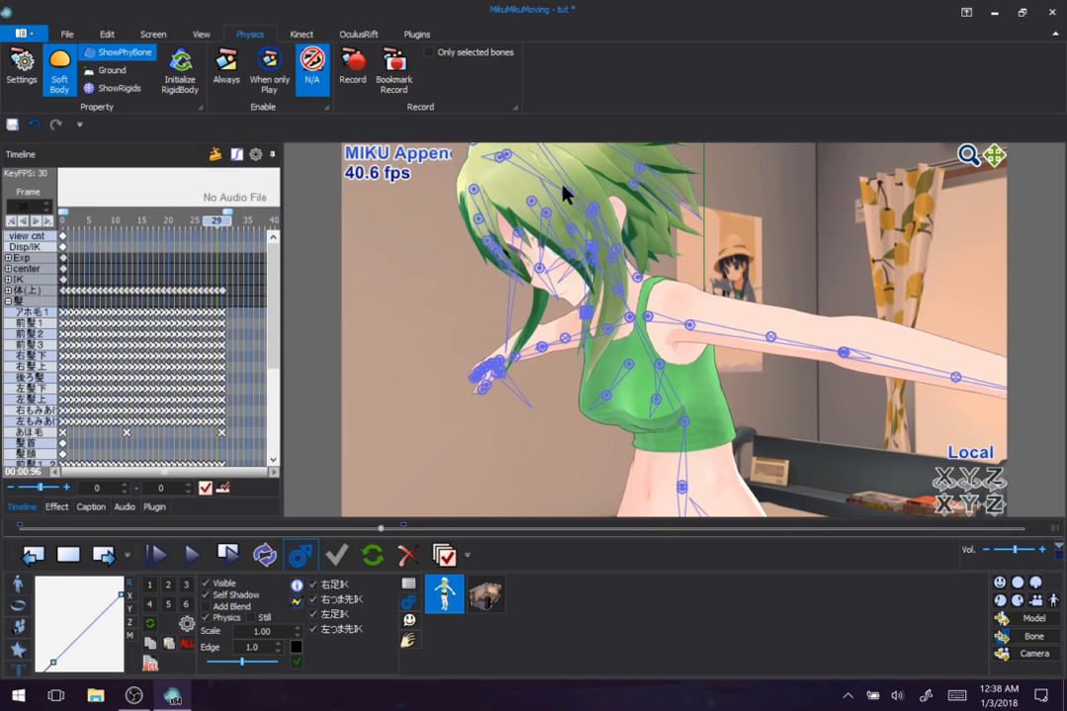
scroll(564, 196, up, 1)
scroll(615, 226, up, 1)
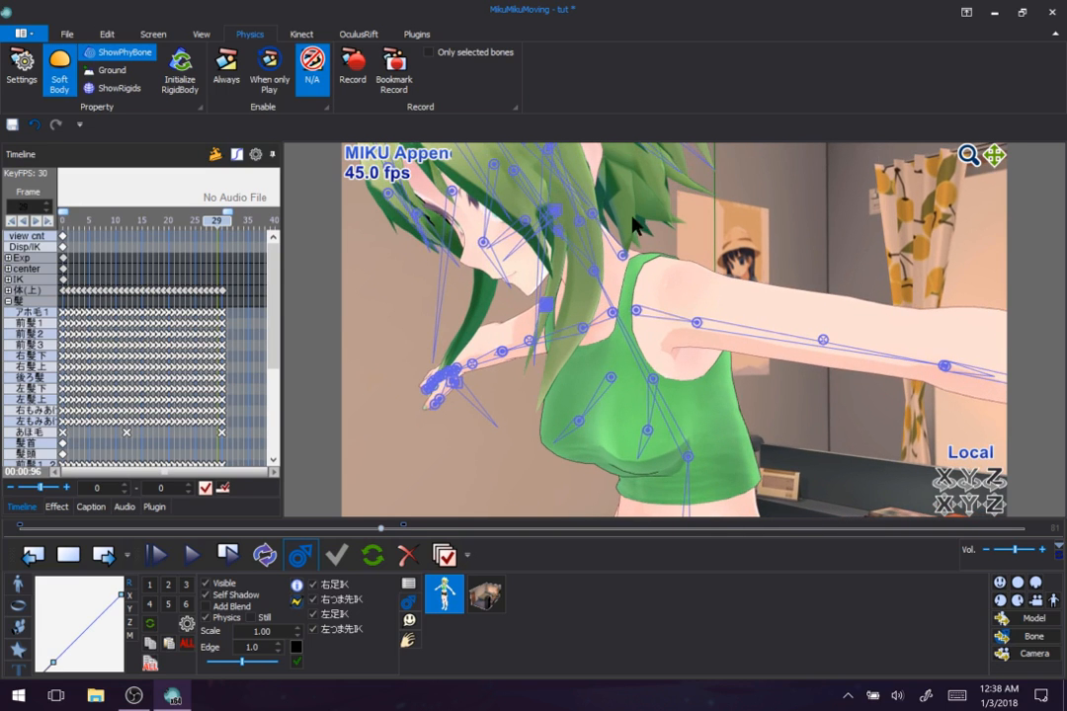
drag(995, 158, 1036, 222)
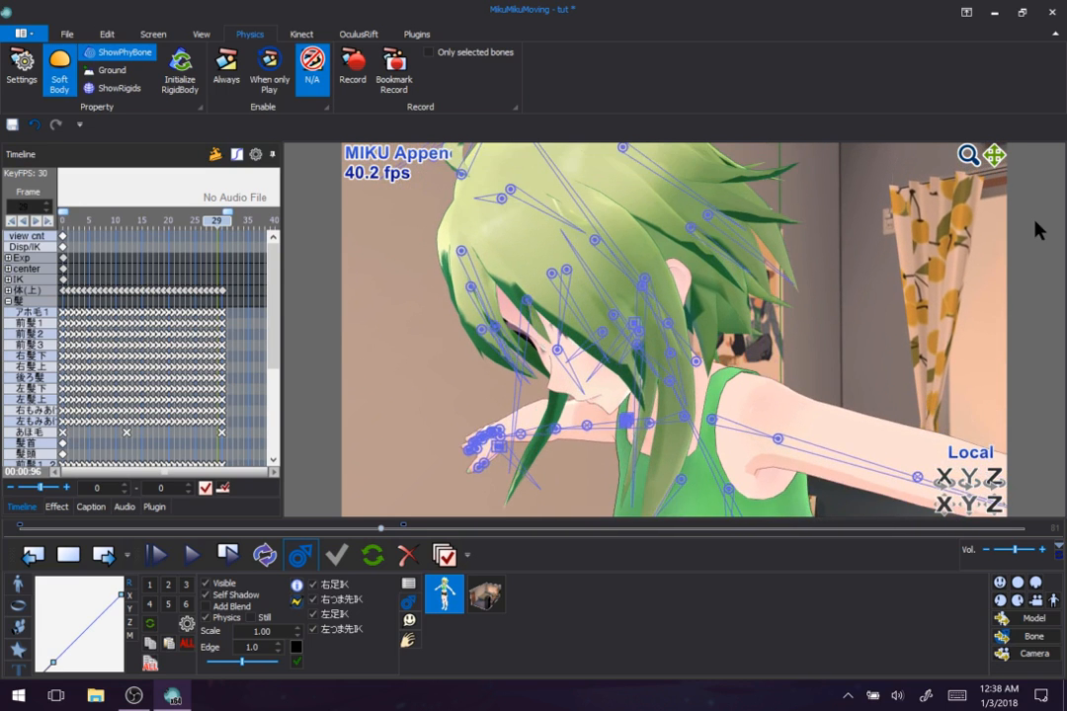
right_drag(749, 194, 691, 191)
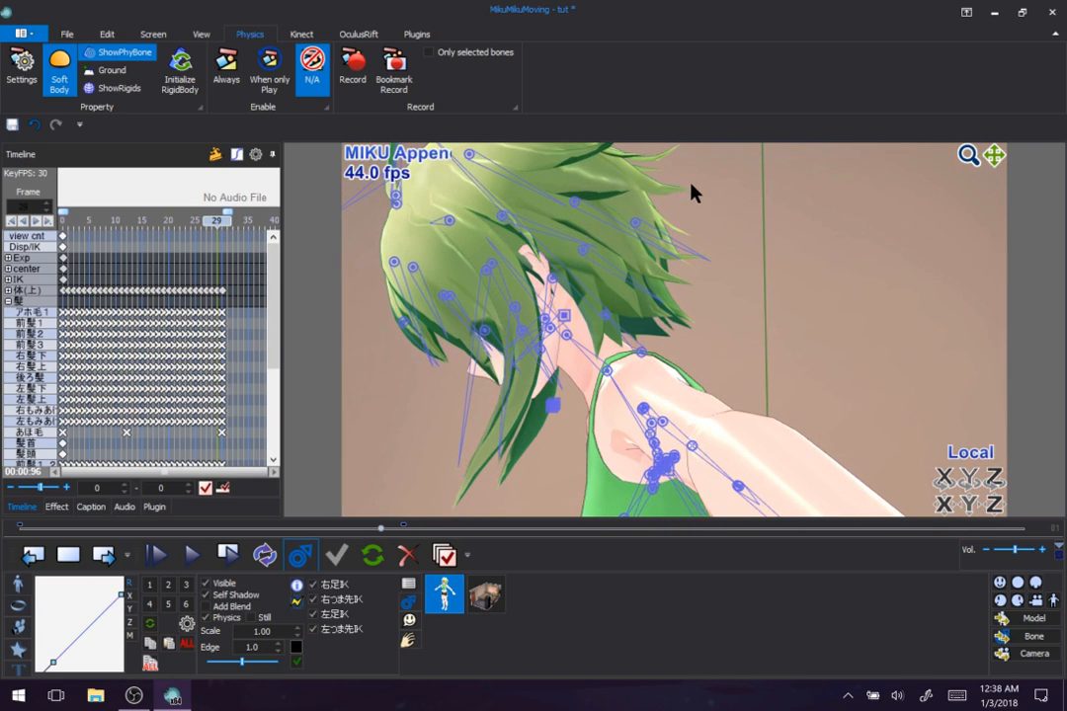
click(491, 281)
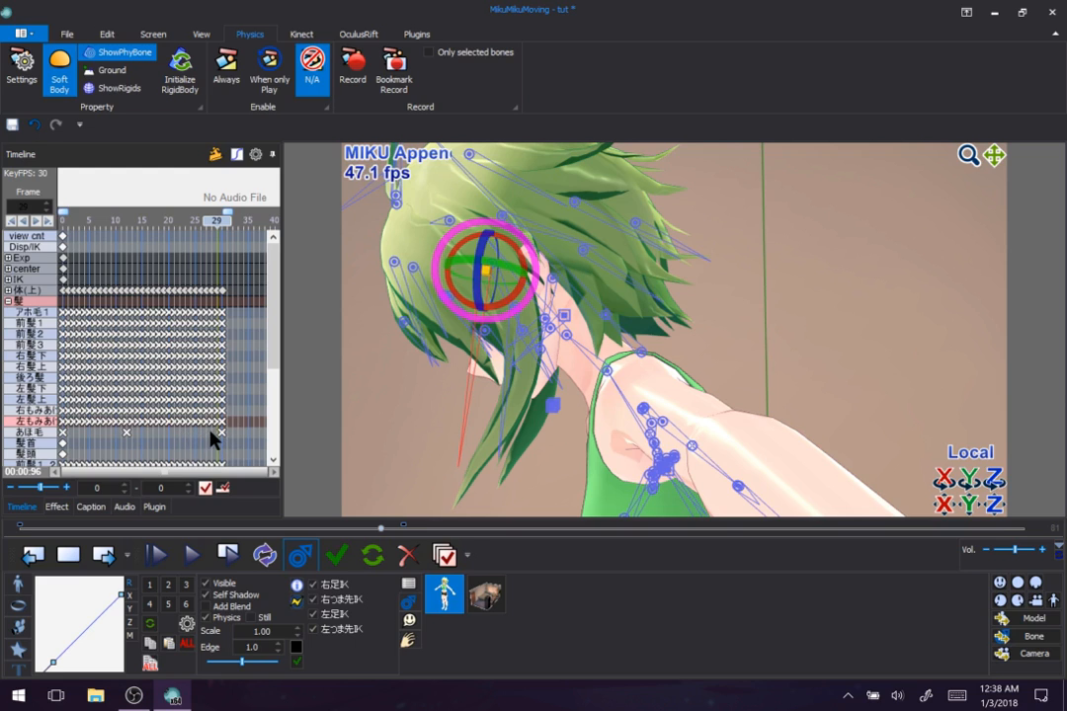
mouse_move(219, 220)
mouse_down()
mouse_move(124, 260)
mouse_move(65, 269)
mouse_move(79, 290)
mouse_move(118, 285)
mouse_up()
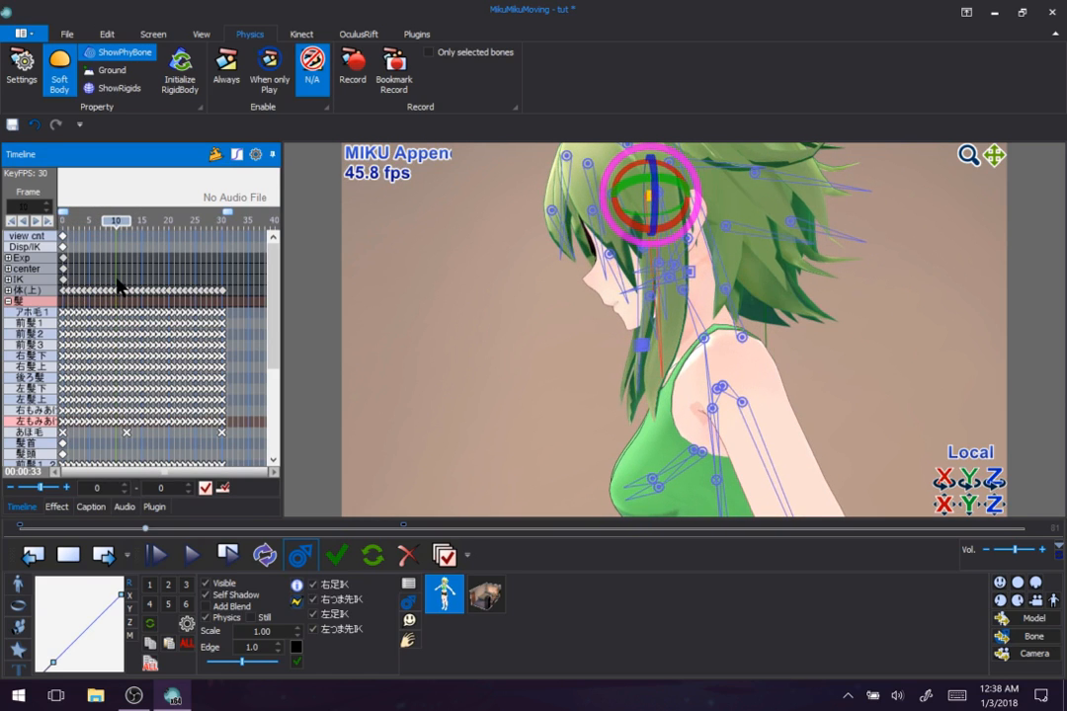
click(117, 427)
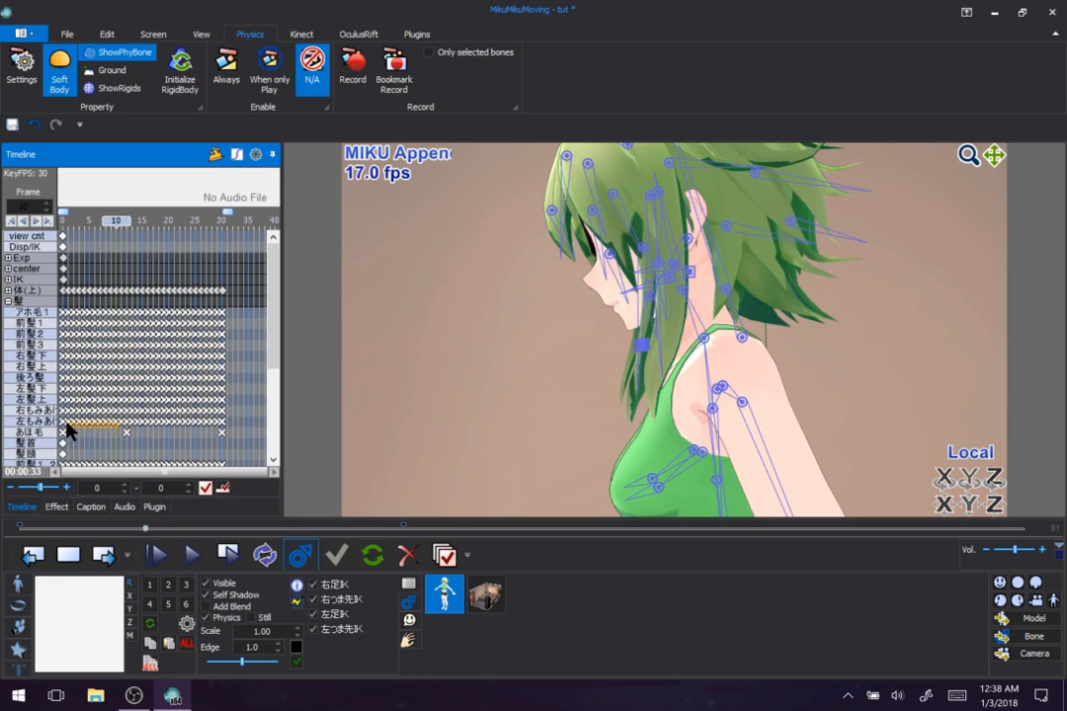
click(66, 421)
key(Delete)
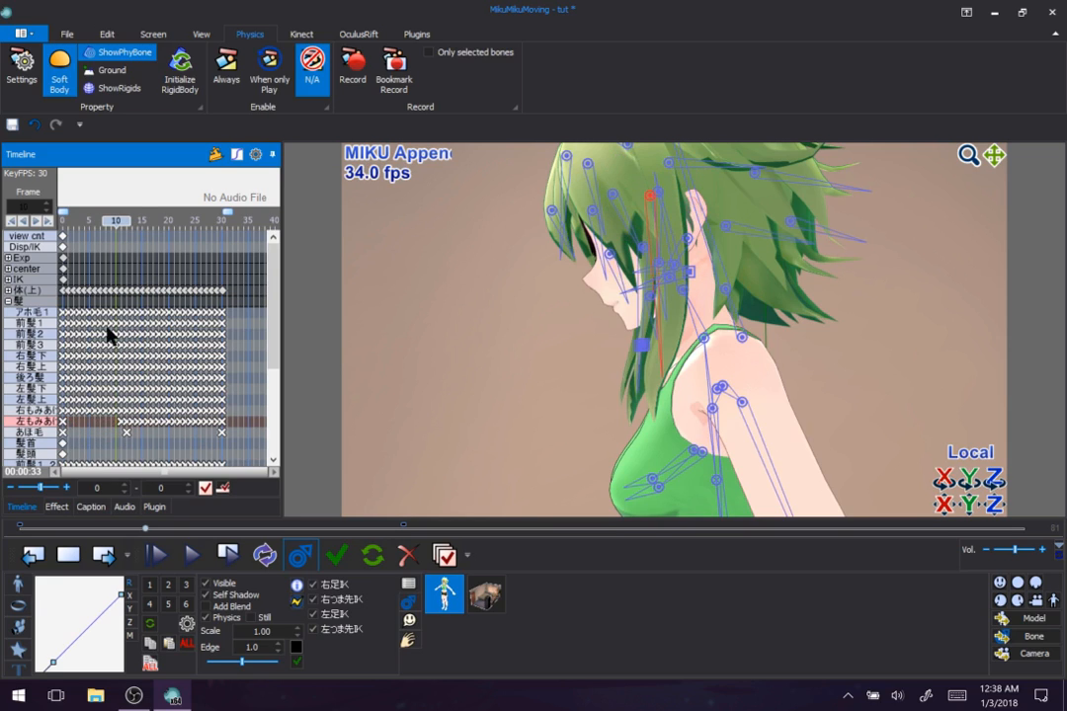
Rotate the 左もみあげ bone at frame 0 so the lock hangs down, and register the pose as a keyframe
drag(117, 222, 63, 223)
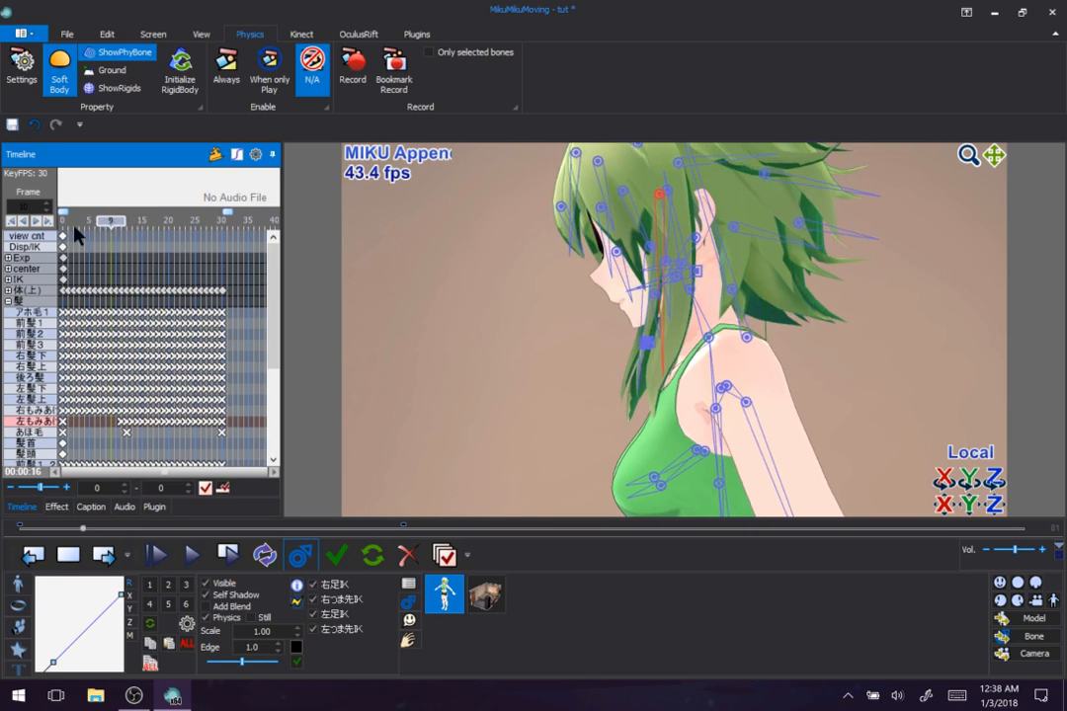
click(63, 422)
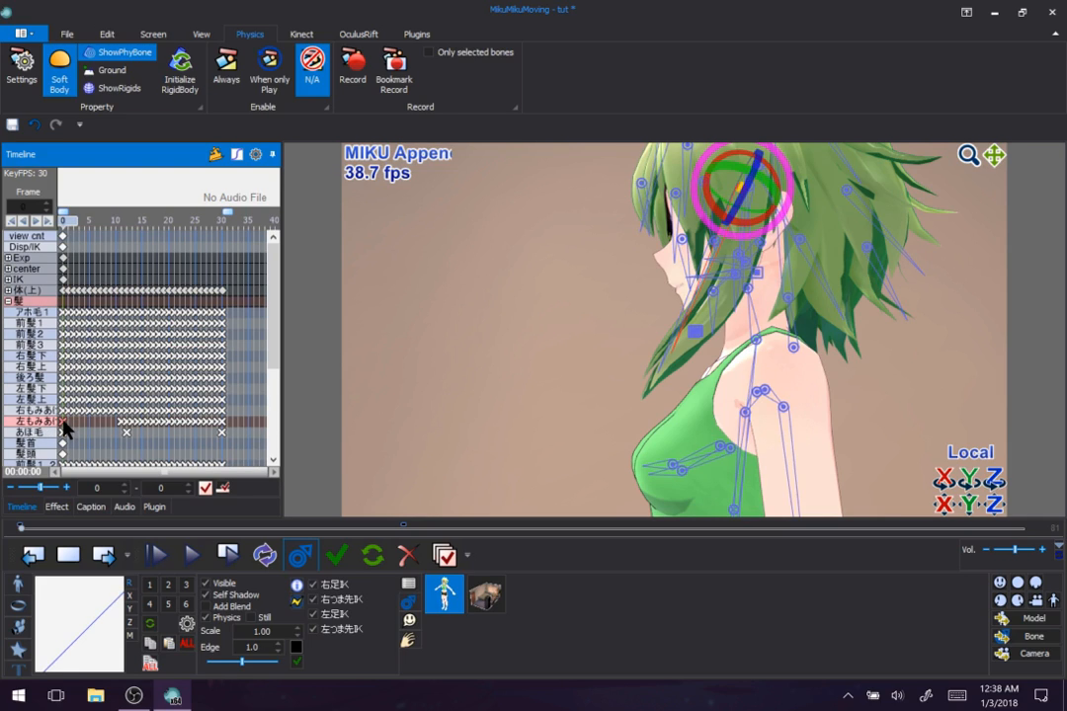
mouse_move(713, 200)
mouse_down()
mouse_move(718, 216)
mouse_move(710, 210)
mouse_up()
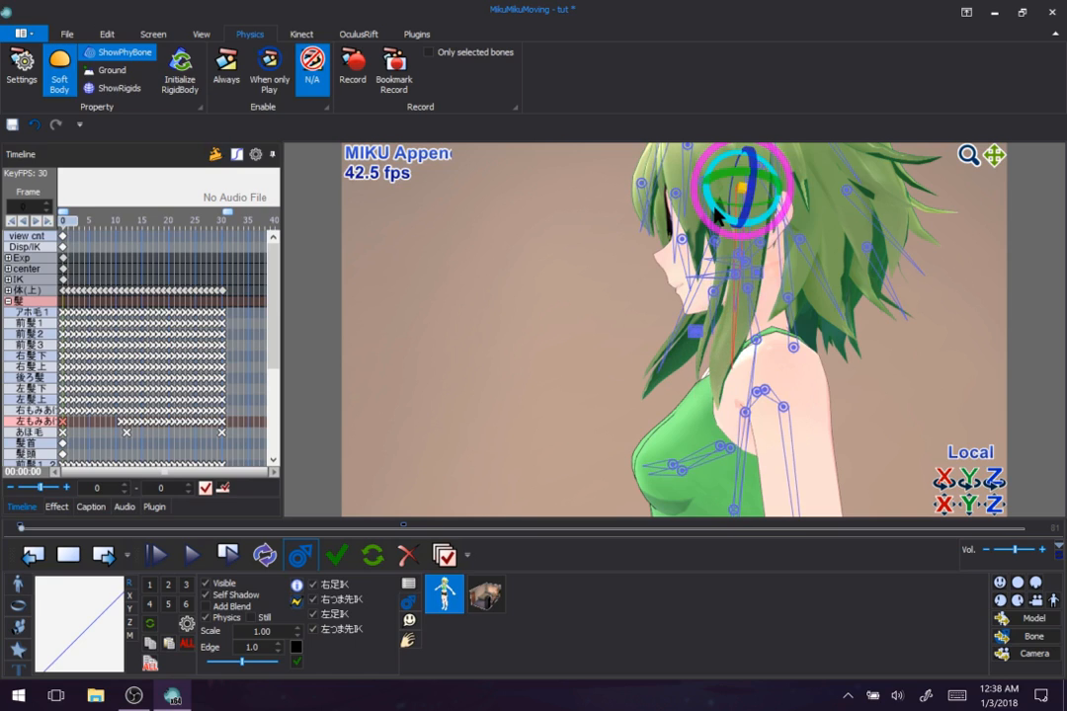
click(338, 558)
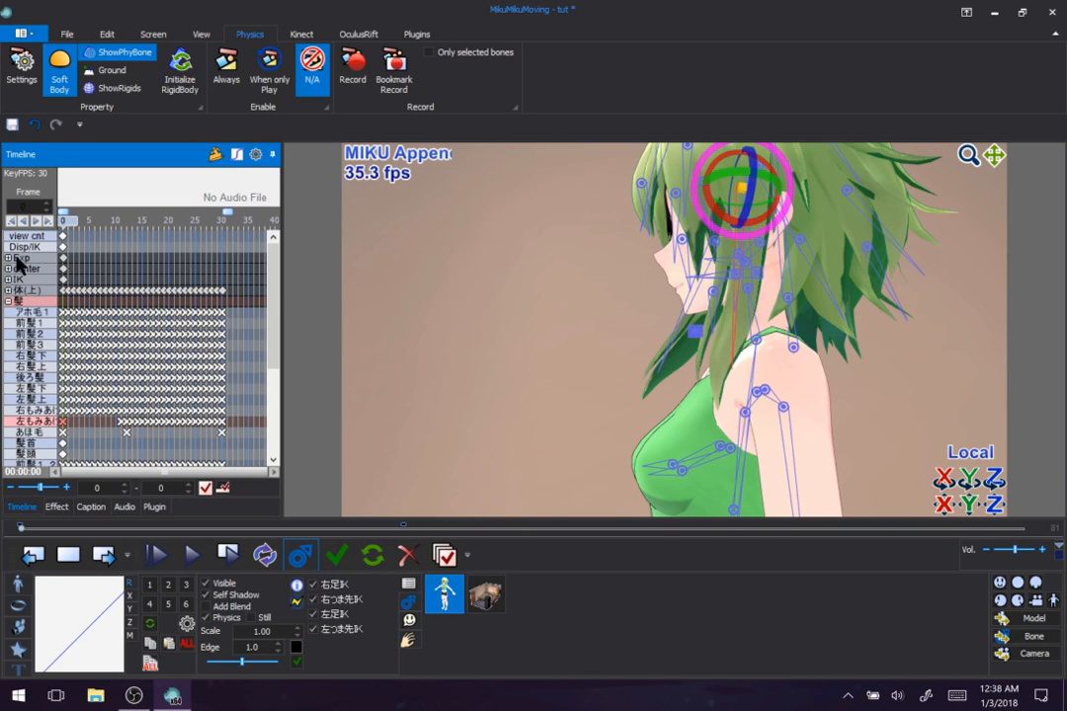
Play the motion from frame 0 to check the edited hair, and leave bone editing mode
mouse_move(62, 228)
mouse_down()
mouse_move(223, 250)
mouse_move(221, 219)
mouse_move(197, 248)
mouse_move(157, 257)
mouse_move(103, 265)
mouse_move(59, 247)
mouse_up()
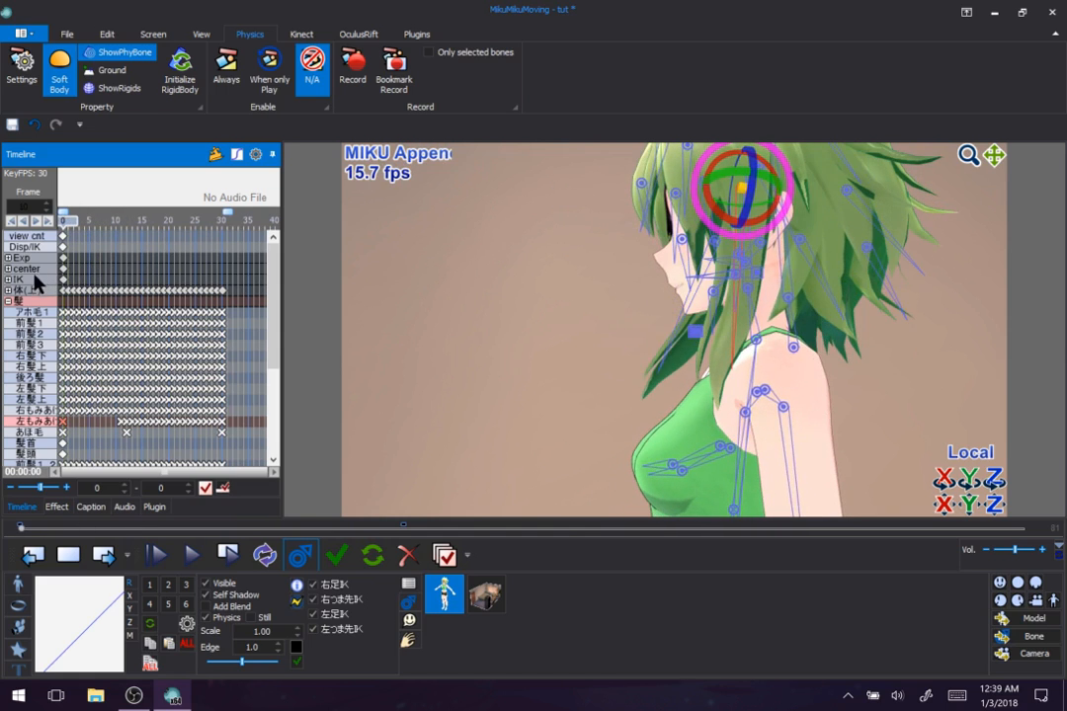
click(230, 556)
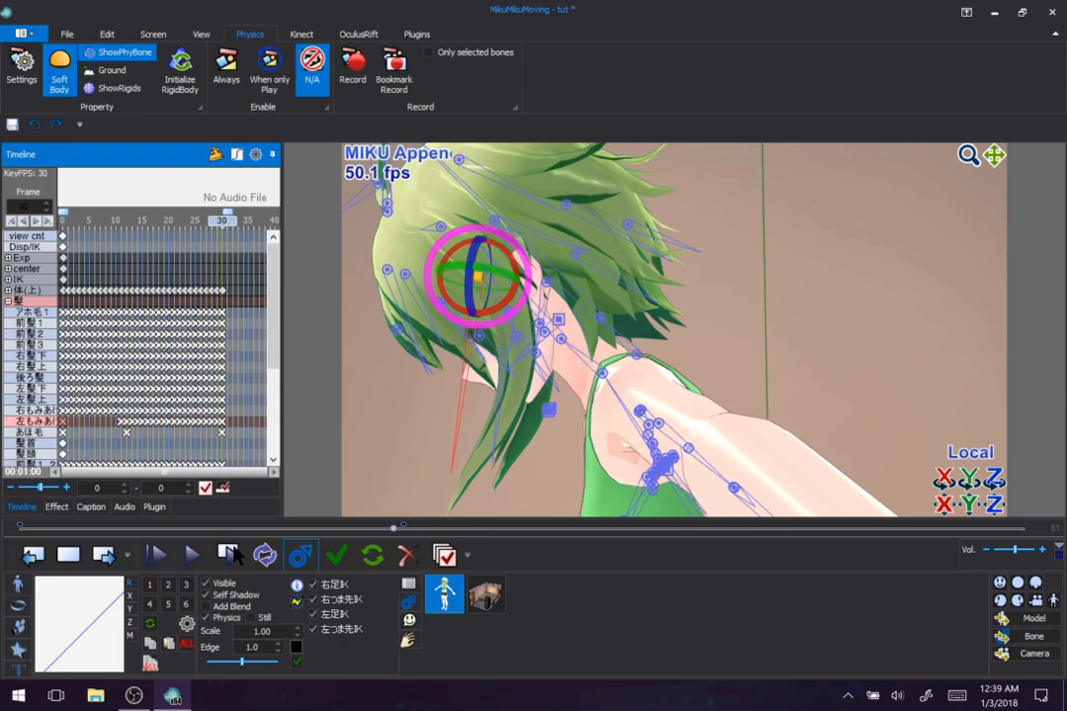
click(640, 366)
click(301, 555)
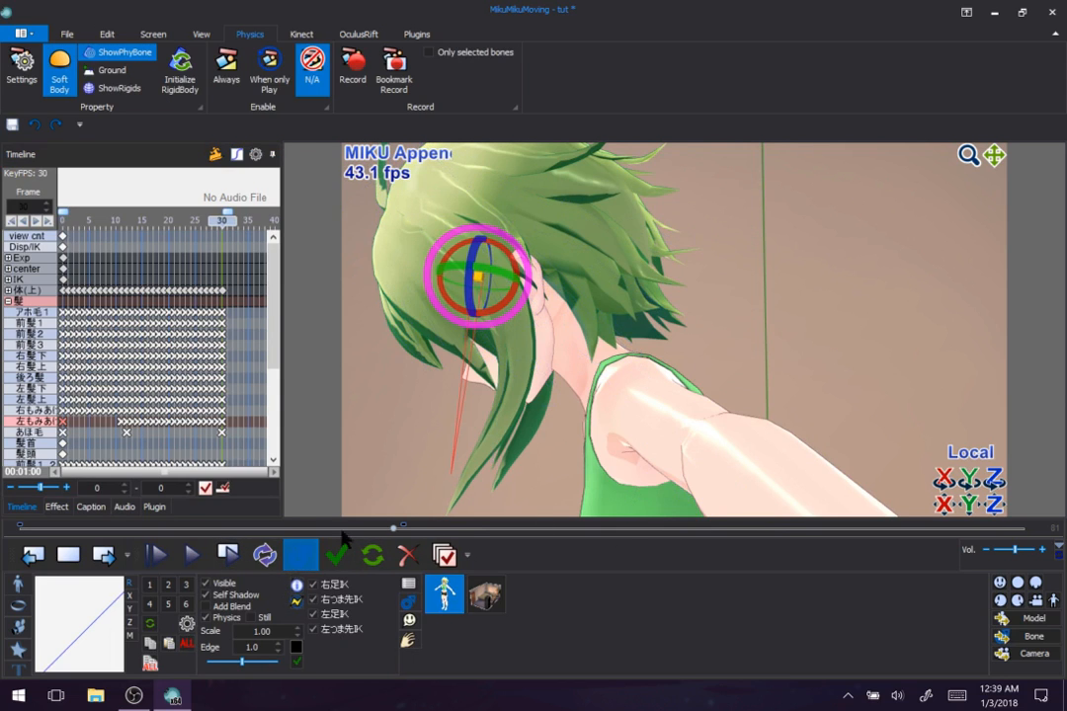
Deselect the bone, play the motion in a loop while viewing the hair from several angles, and stop playback
right_drag(607, 422, 790, 205)
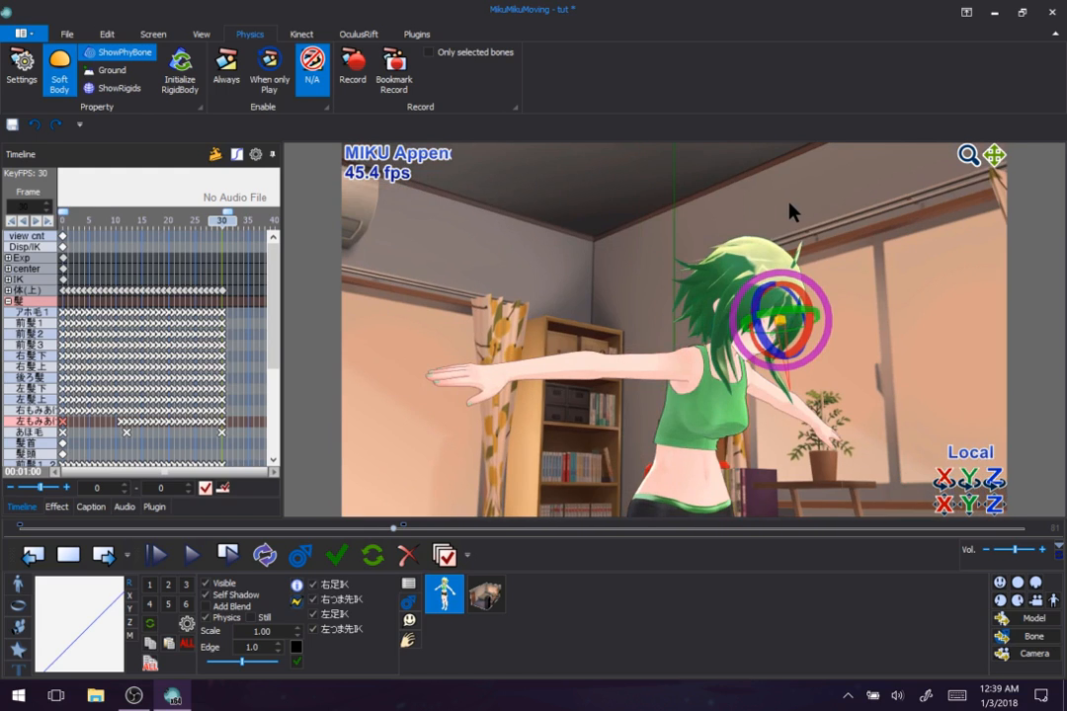
click(869, 393)
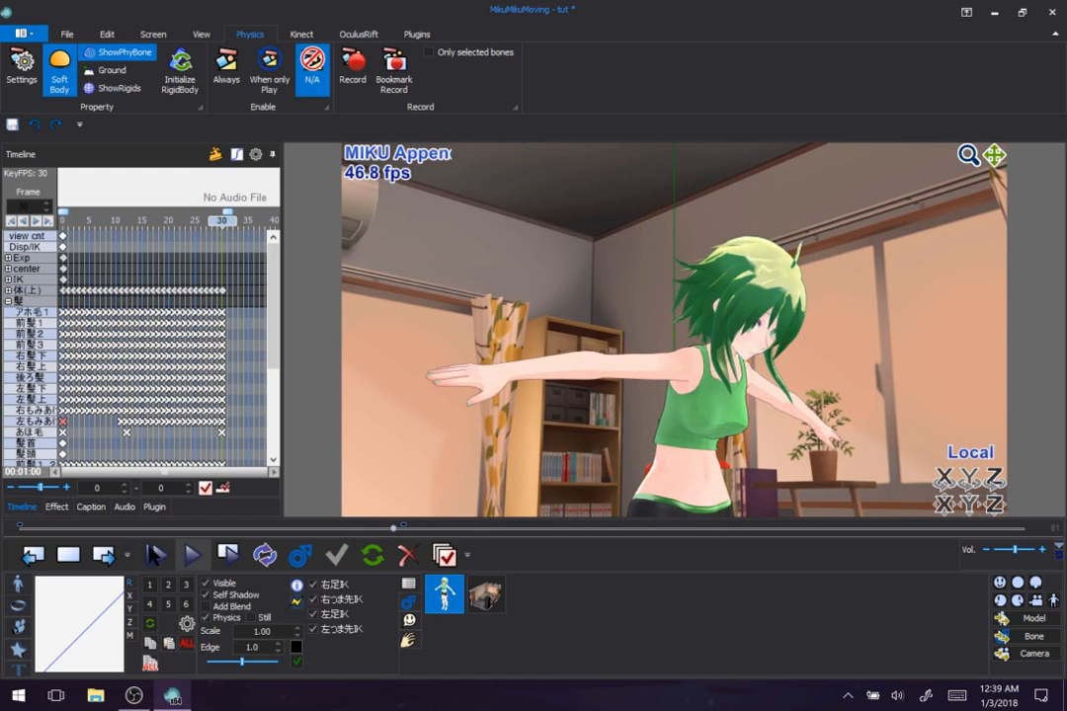
click(243, 558)
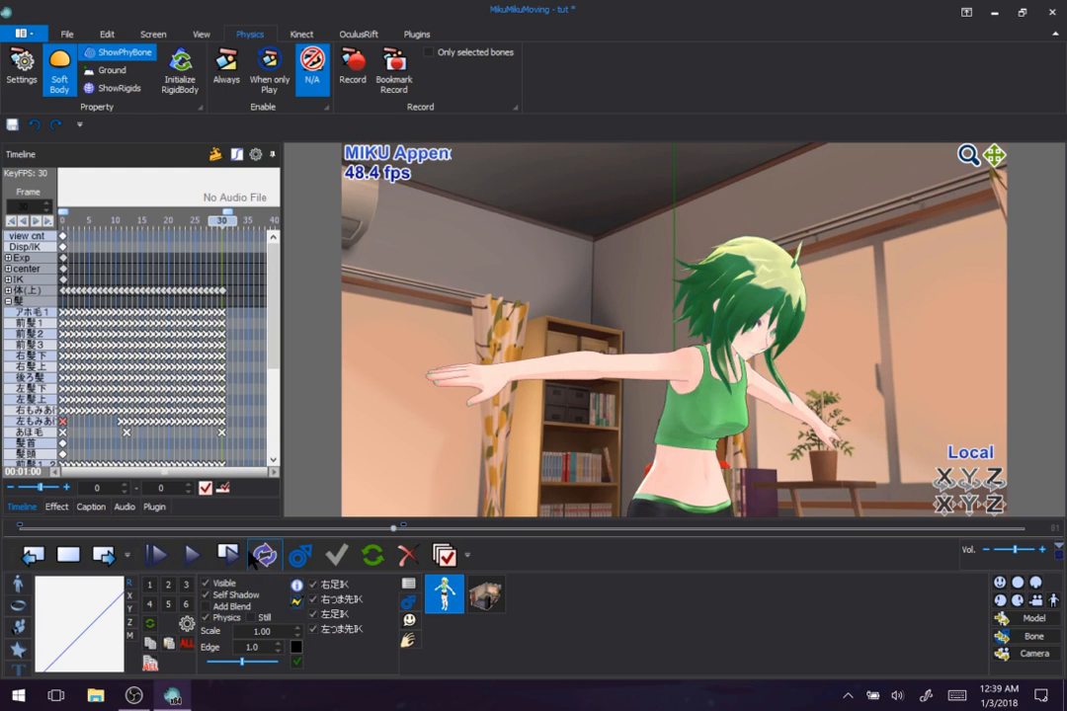
right_drag(525, 384, 450, 366)
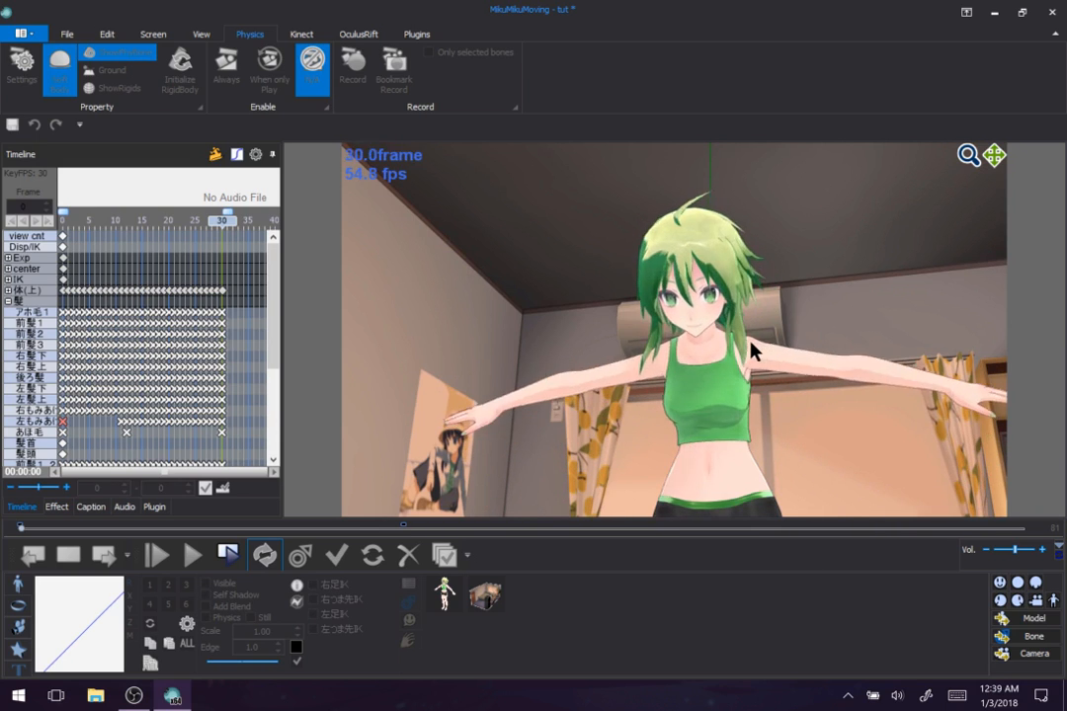
right_drag(753, 350, 684, 367)
scroll(684, 366, up, 3)
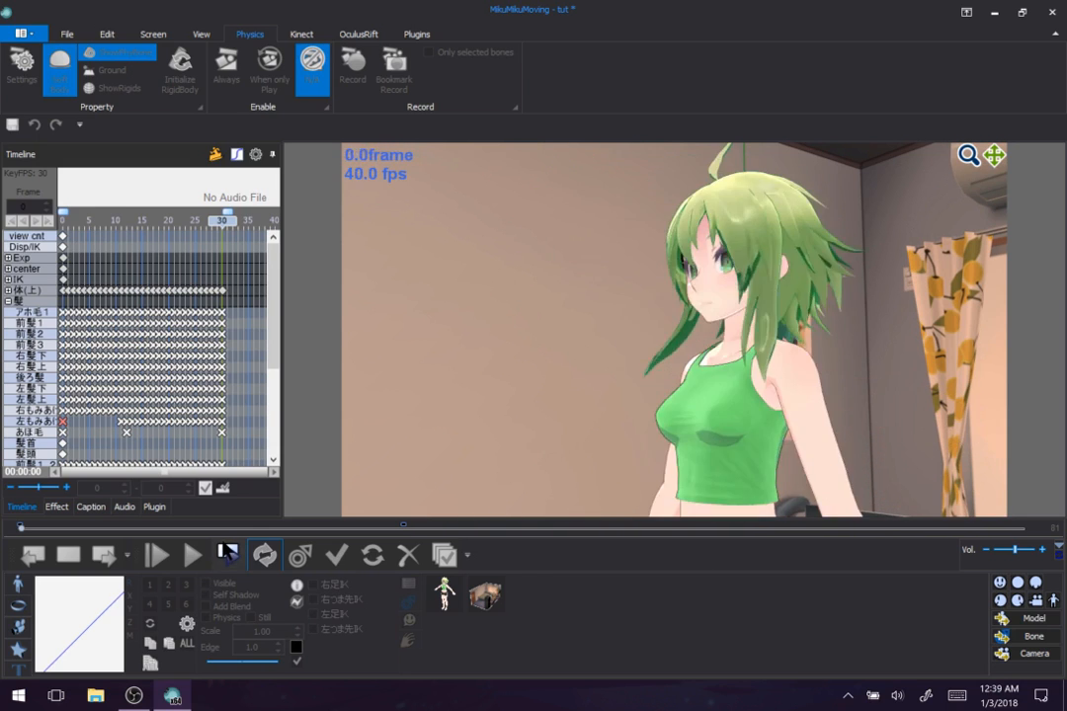
click(229, 551)
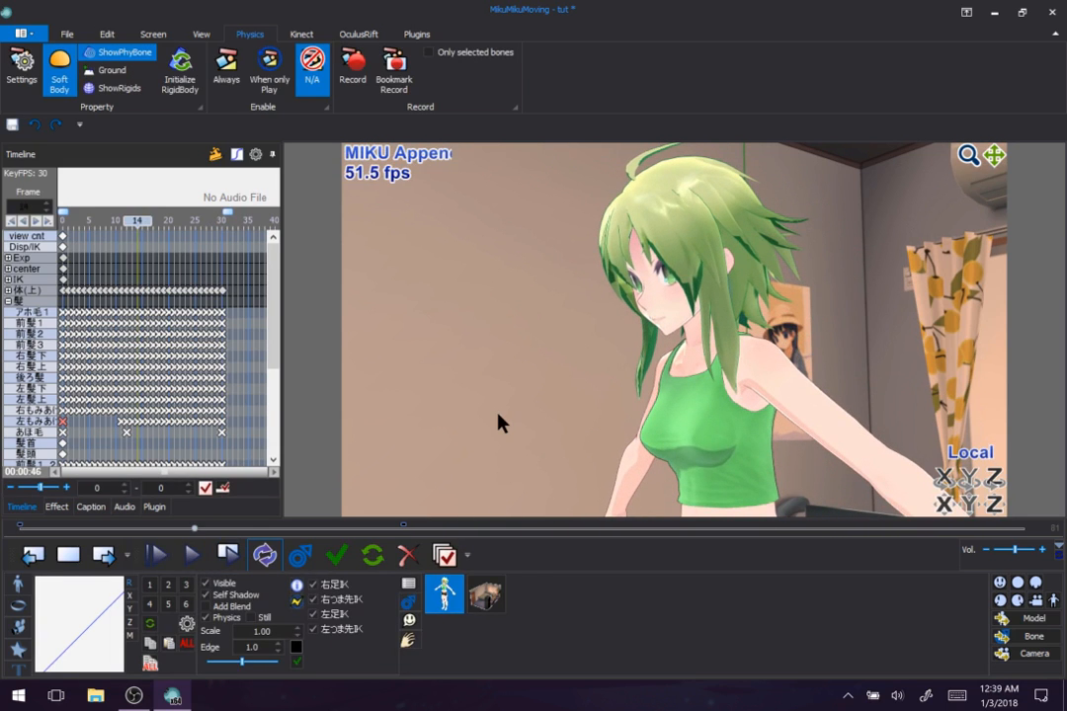
Look through the available Kinect, Oculus Rift and plugin commands
click(302, 35)
click(359, 36)
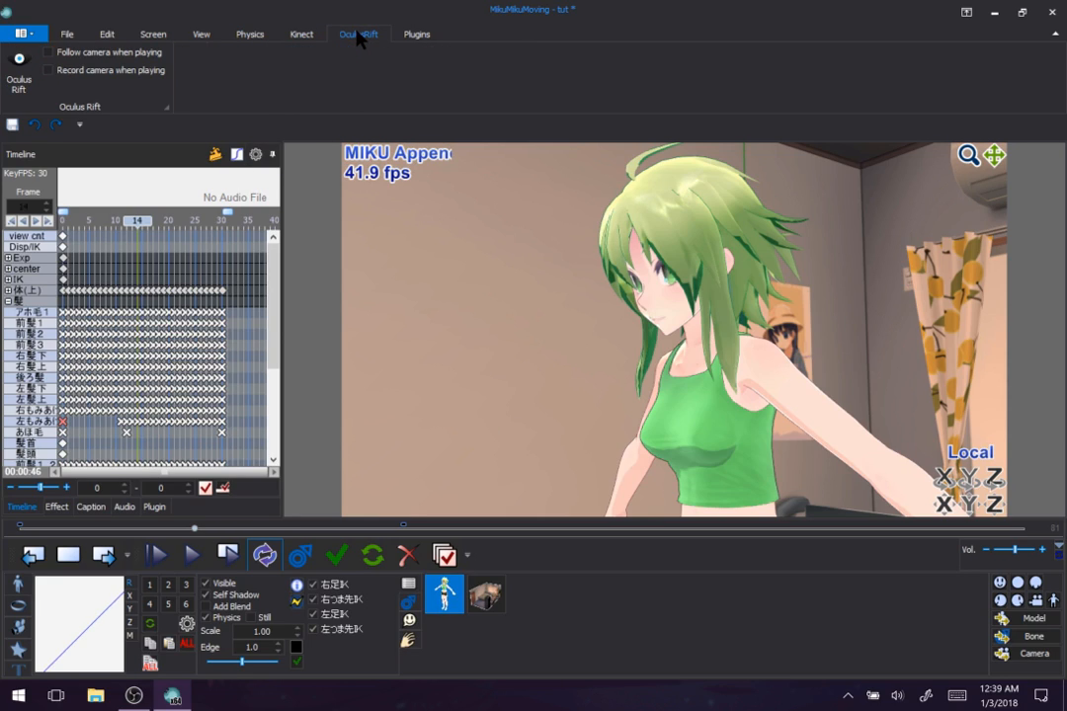
click(414, 36)
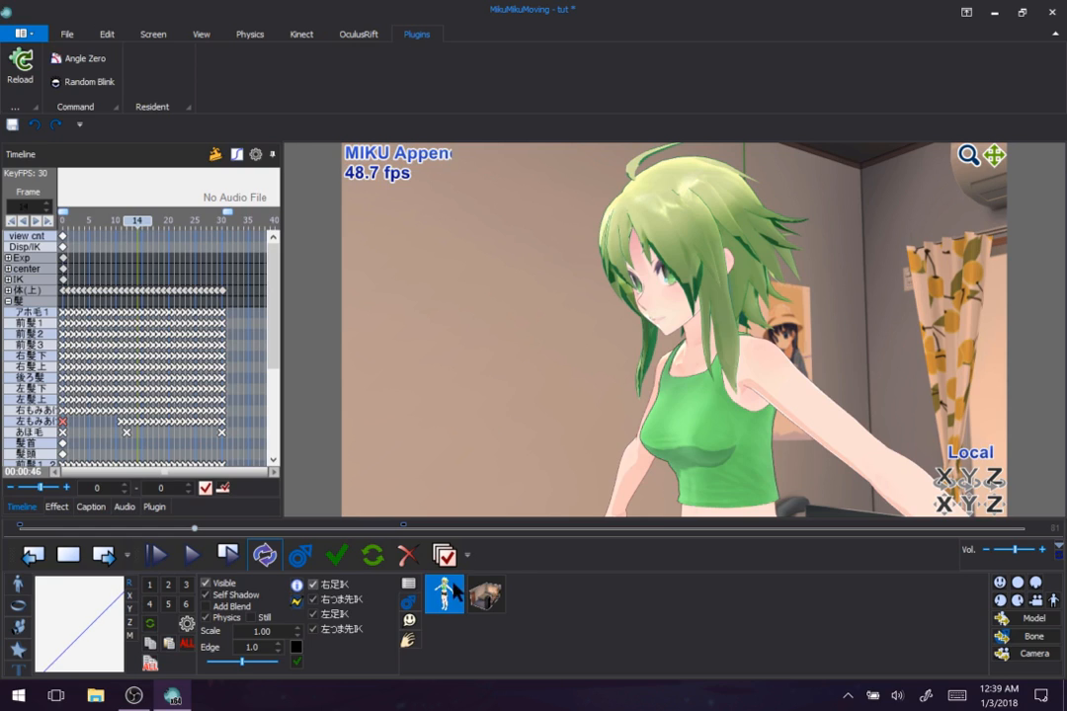
Try the まばたき eye morph on the model at different strengths and reset the expression values to 0
click(409, 619)
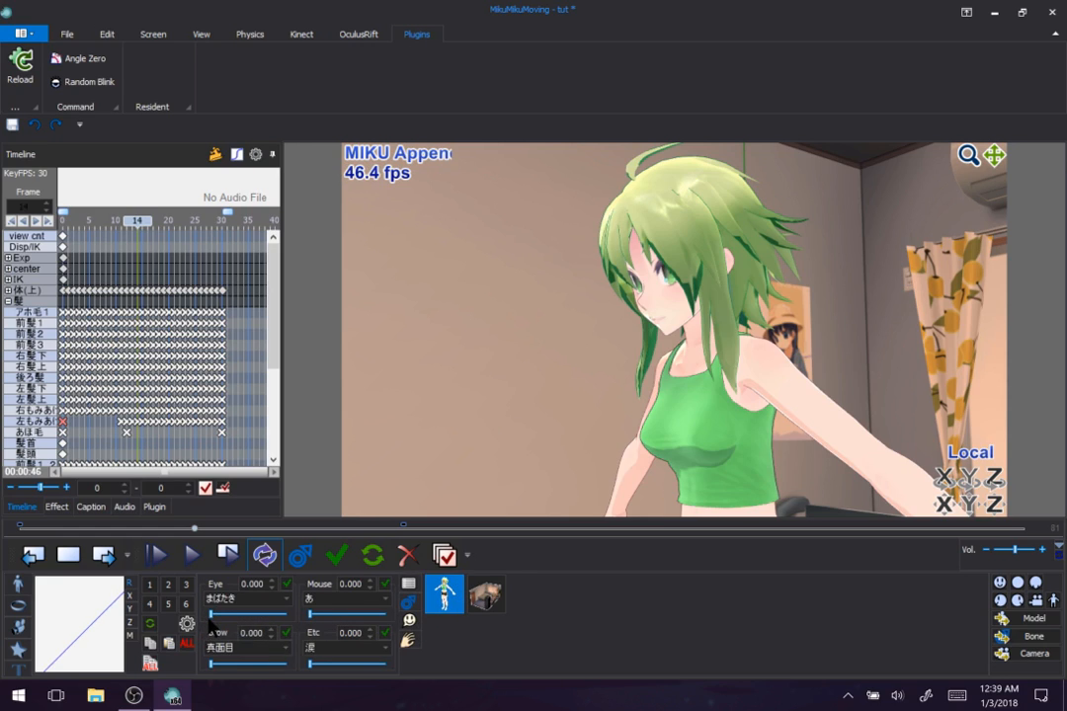
drag(215, 623, 326, 630)
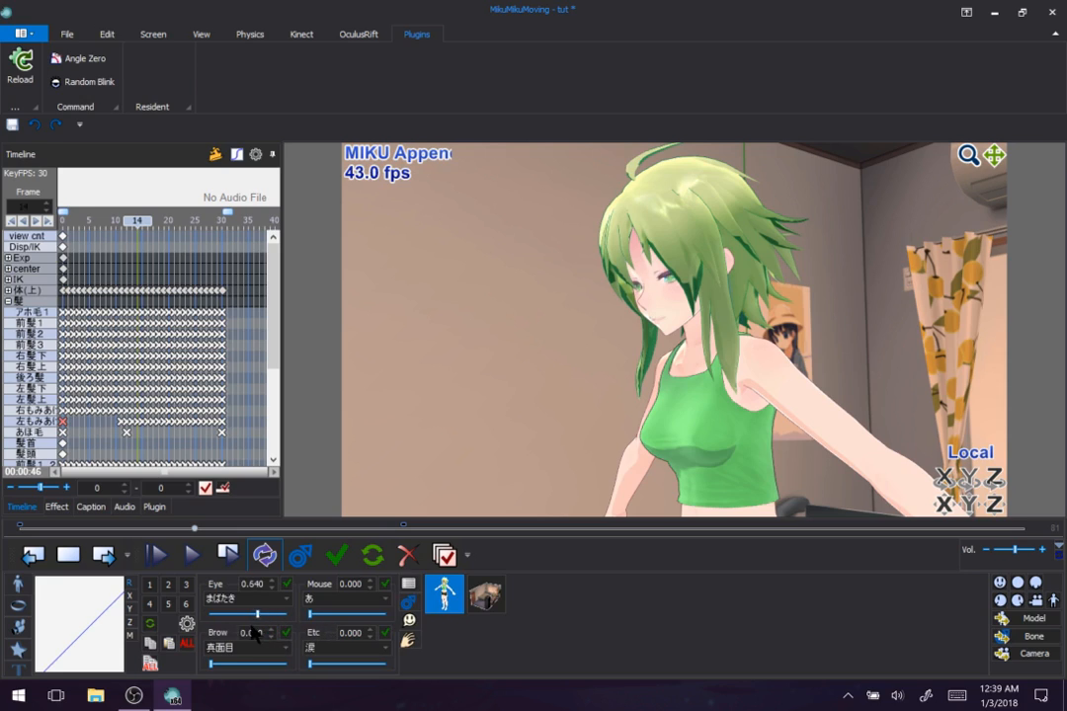
drag(253, 633, 353, 631)
click(188, 645)
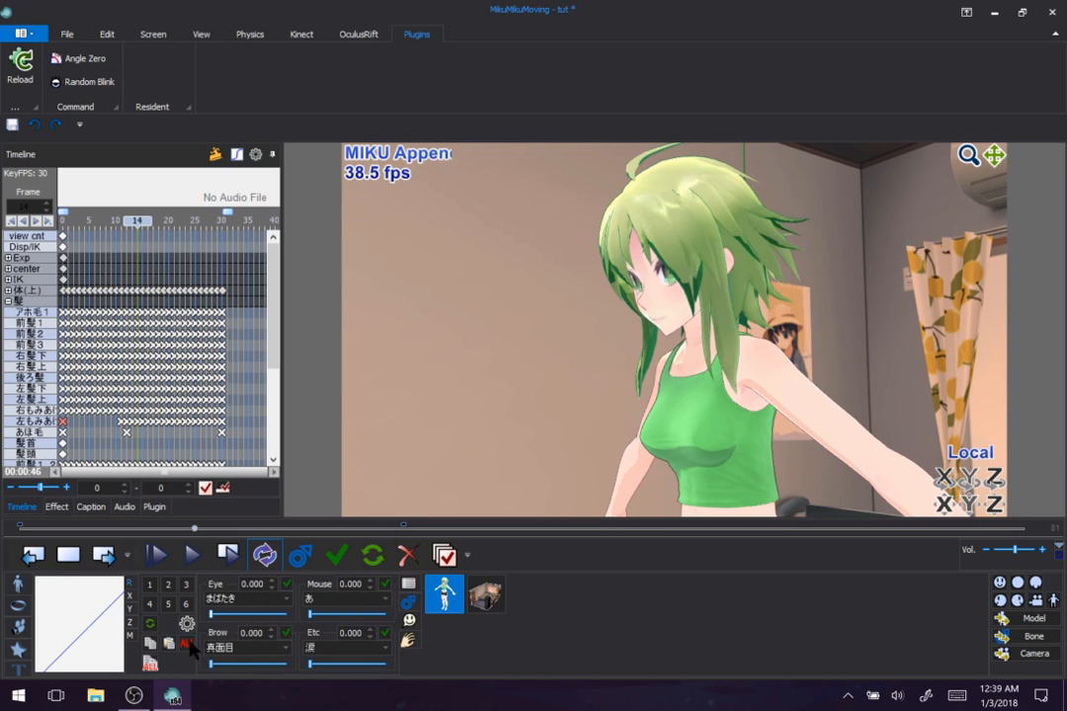
Review the Oculus Rift and Kinect capture options again and return to the file, model and effect loading commands
click(366, 35)
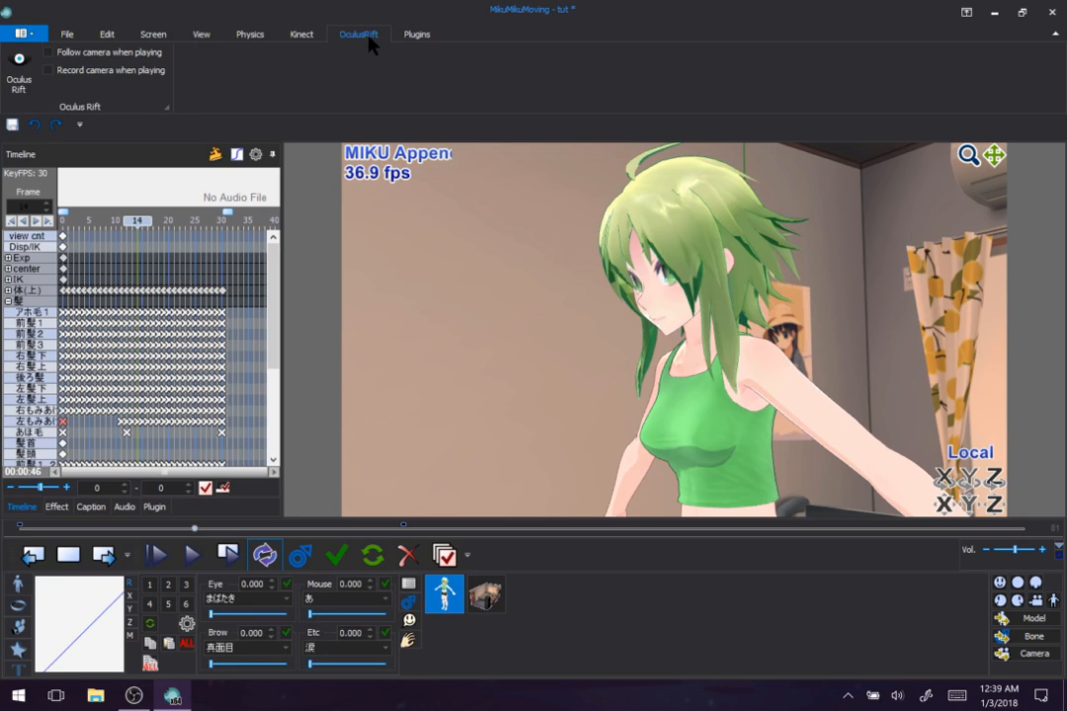
click(318, 40)
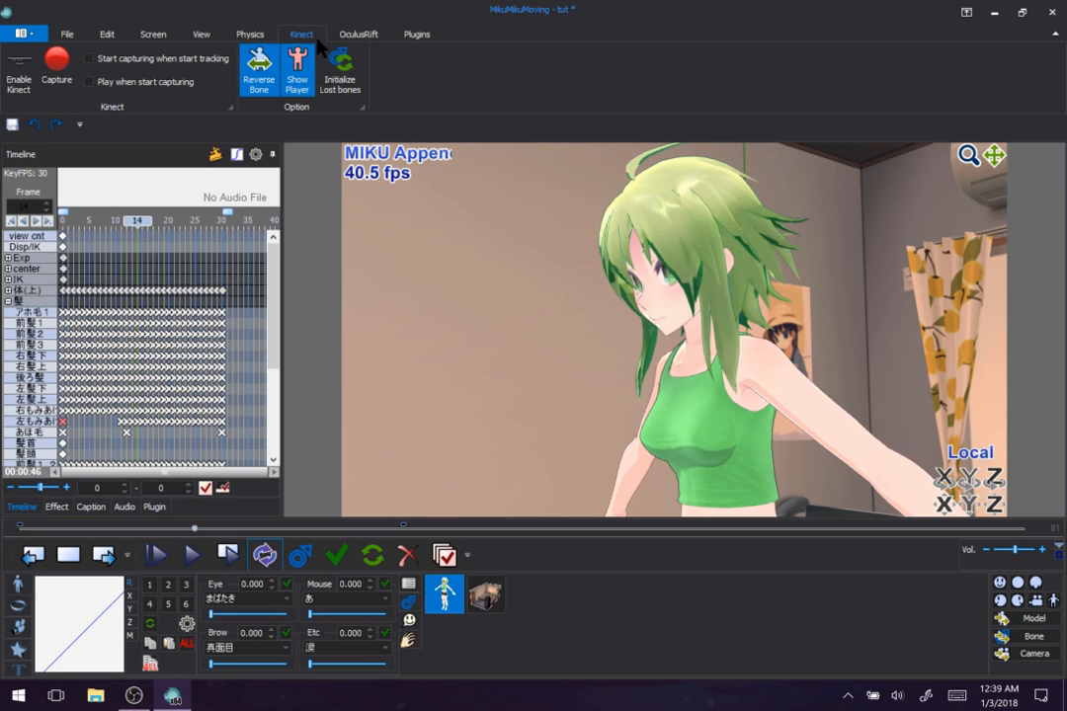
click(63, 35)
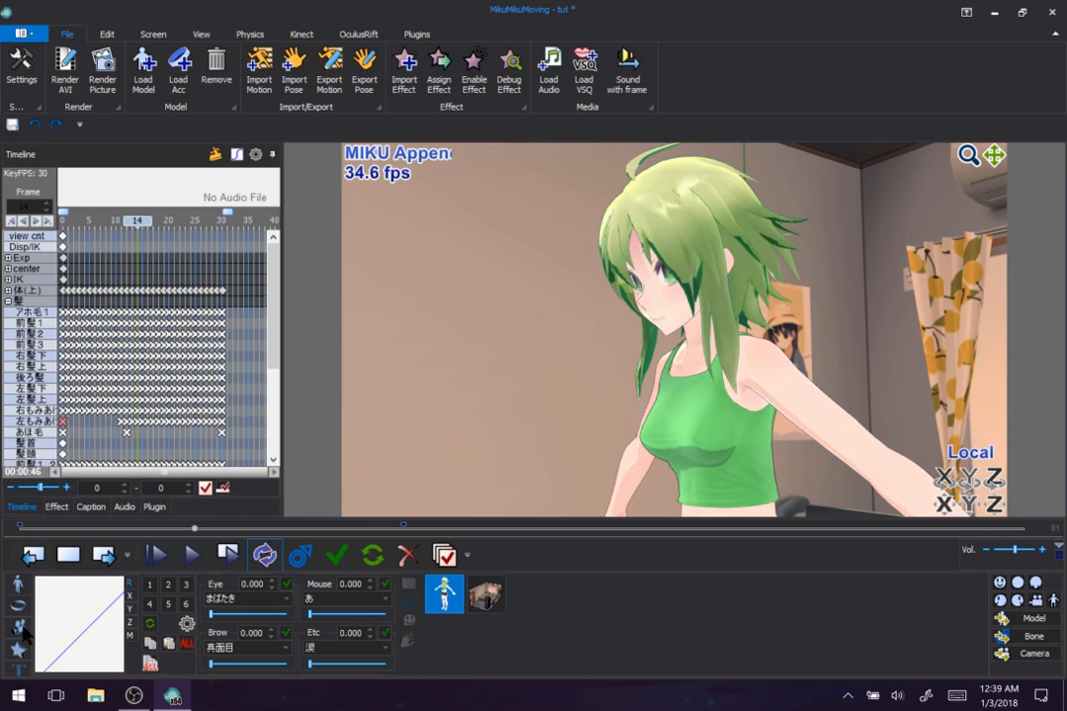